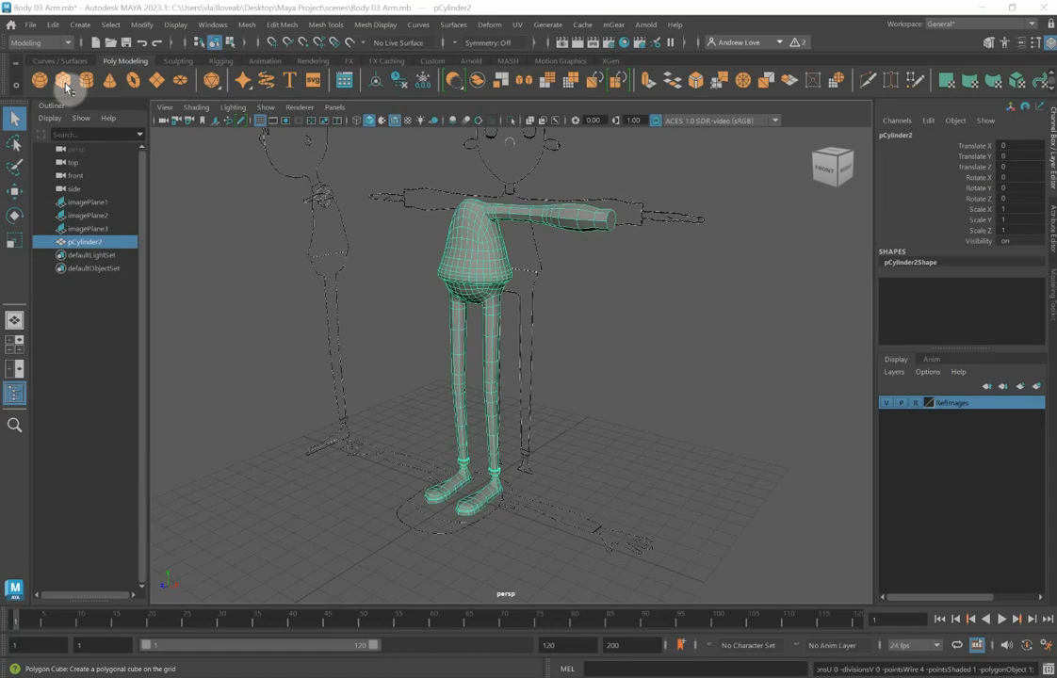
Create a polygon cube and move it just beyond the arm's open end, at about X 8.56, Y 13.63.
left_click(64, 82)
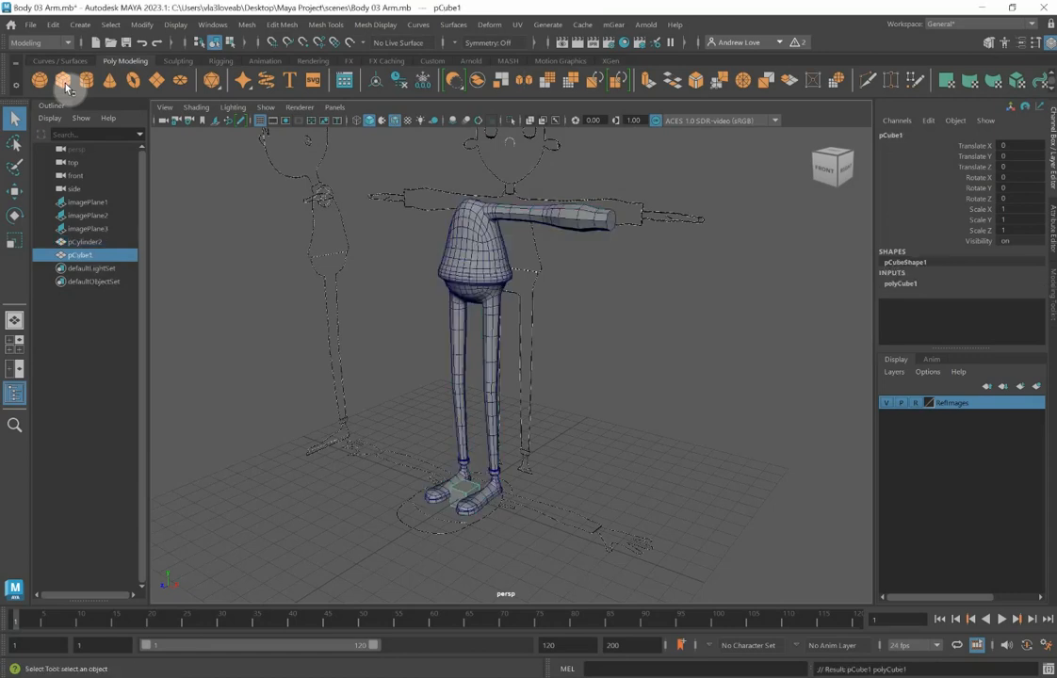
key("w")
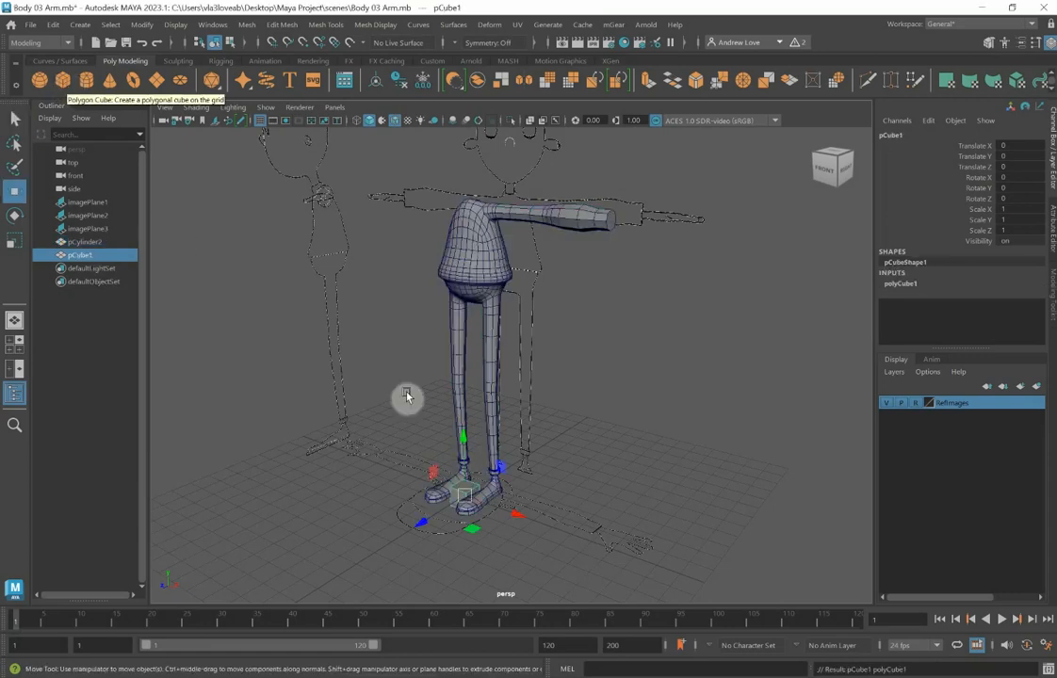
left_click_drag(516, 518, 657, 540)
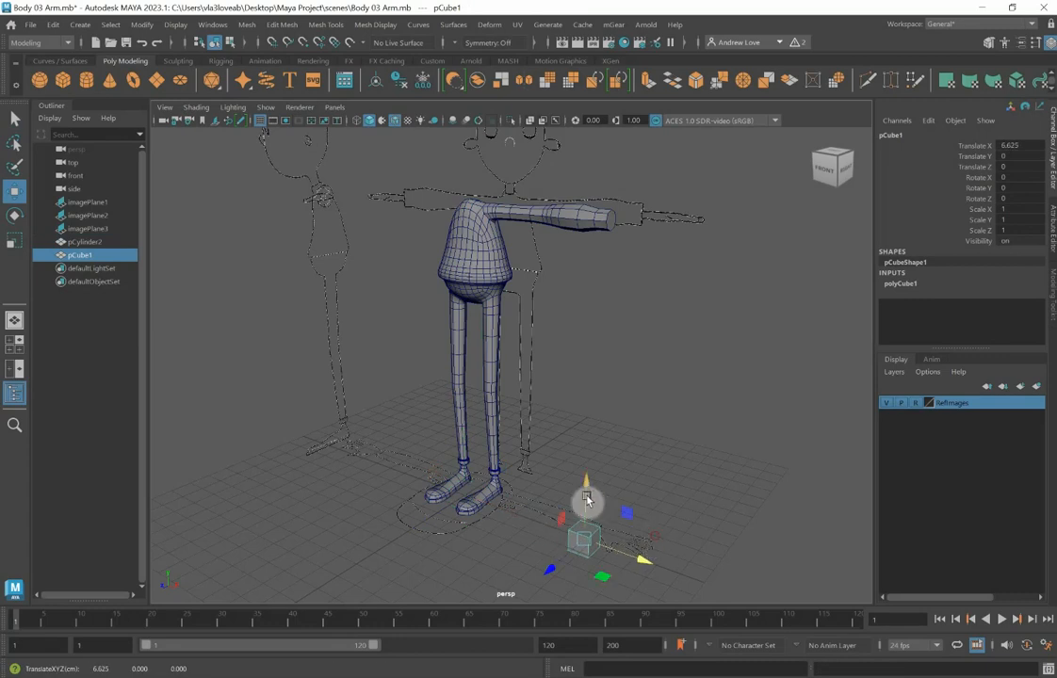
left_click_drag(580, 499, 567, 170)
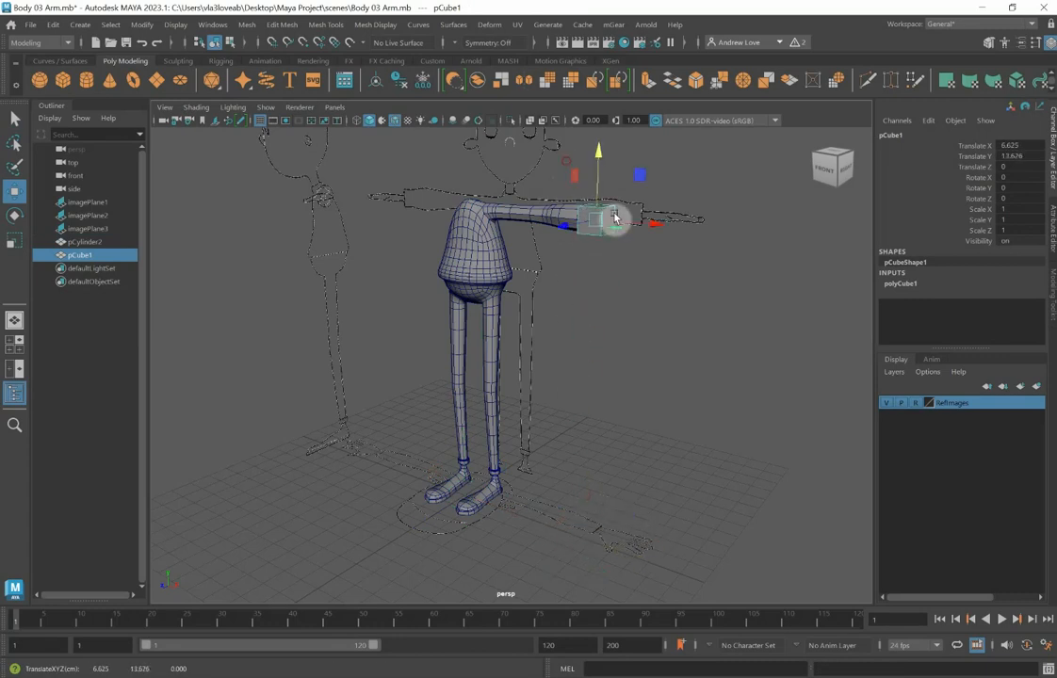
left_click_drag(608, 219, 699, 223)
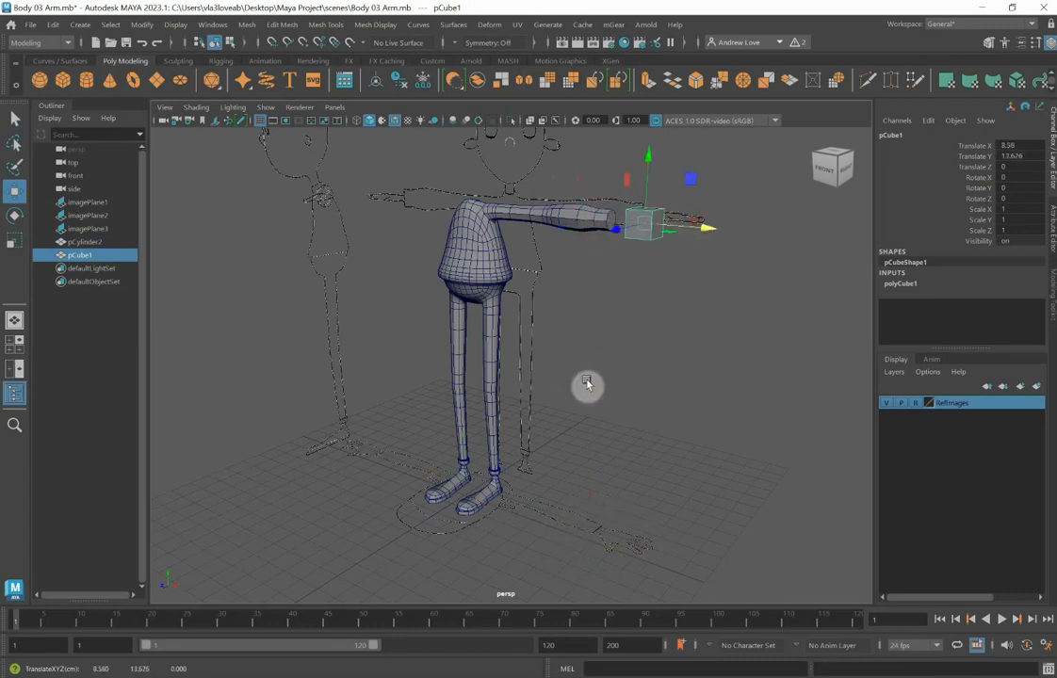
In the front view, align the cube with the palm of the reference hand at about X 7.81, Y 13.49.
key("space")
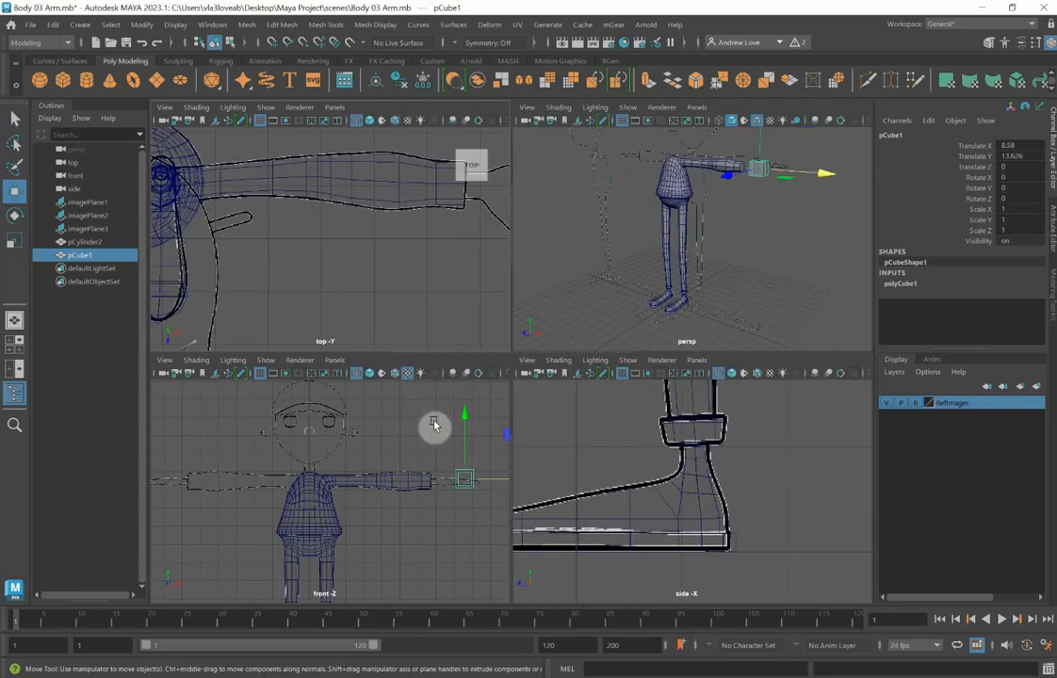
key("space")
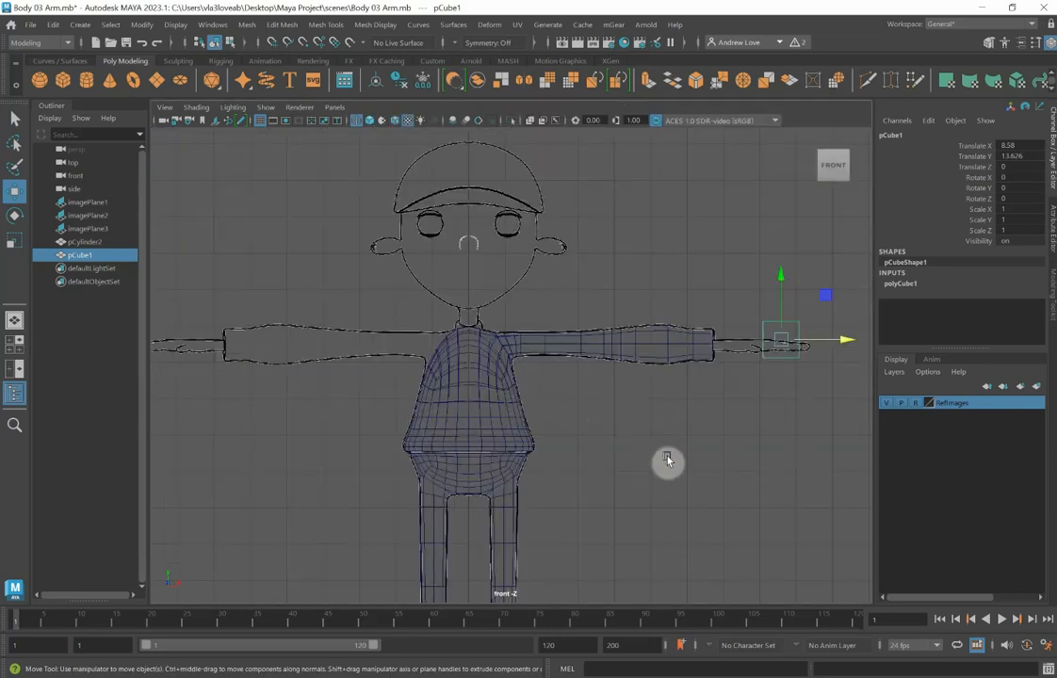
middle_click_drag(556, 452, 353, 389, "alt")
scroll(468, 388, "up", 5)
middle_click_drag(476, 382, 485, 457, "alt")
left_click_drag(660, 287, 617, 282)
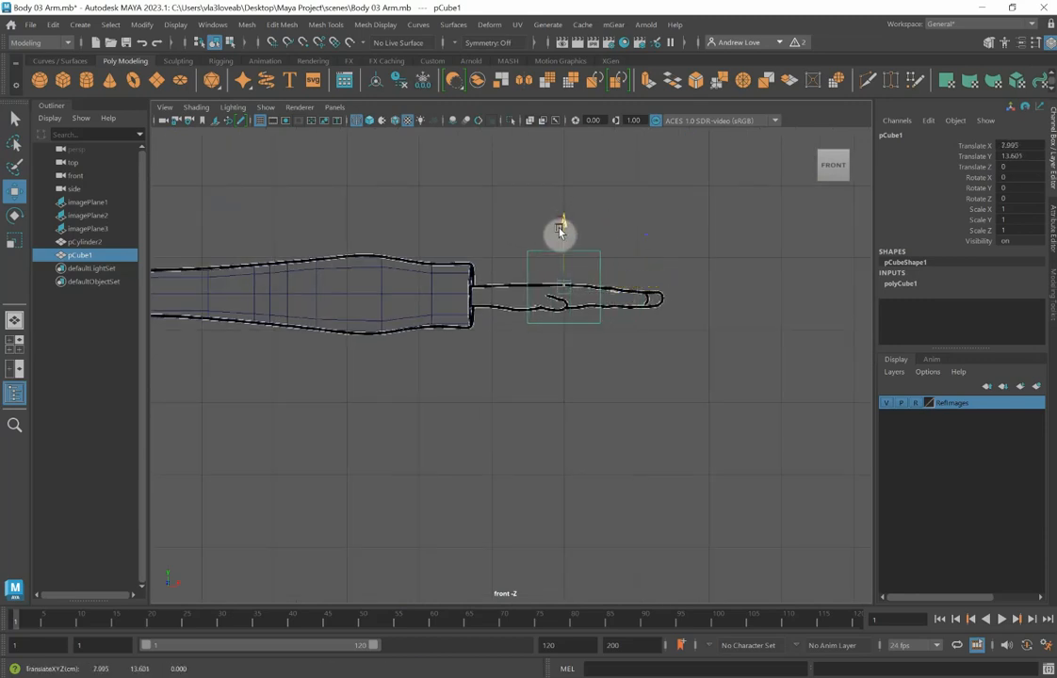
middle_click_drag(627, 296, 614, 296)
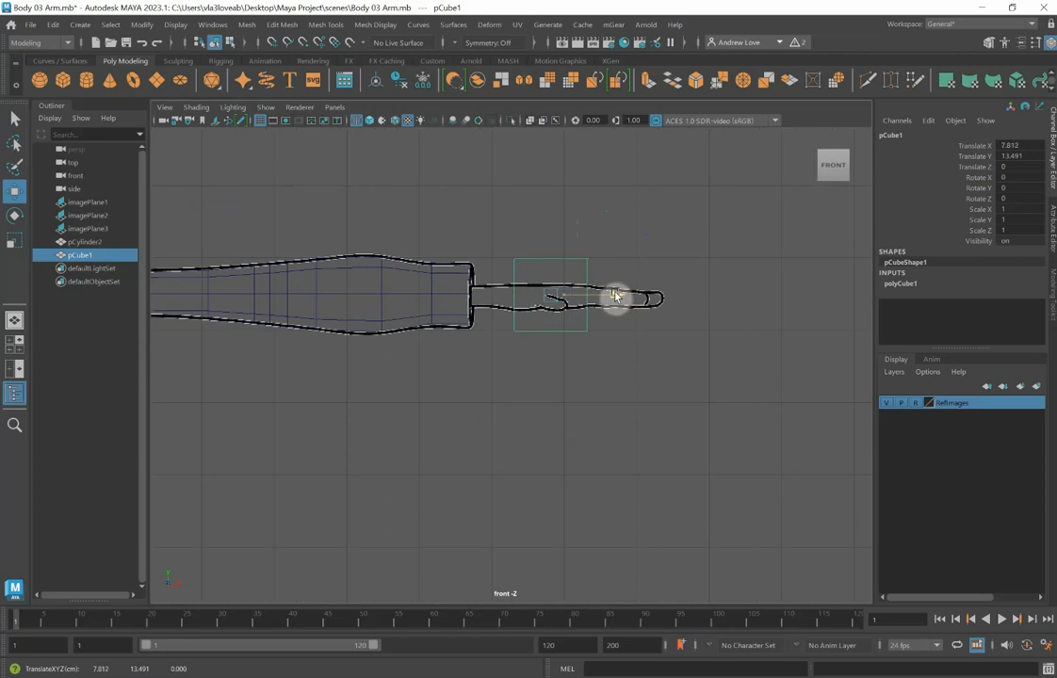
Set the cube's width subdivisions to 3 and its height subdivisions to 2.
left_click(914, 284)
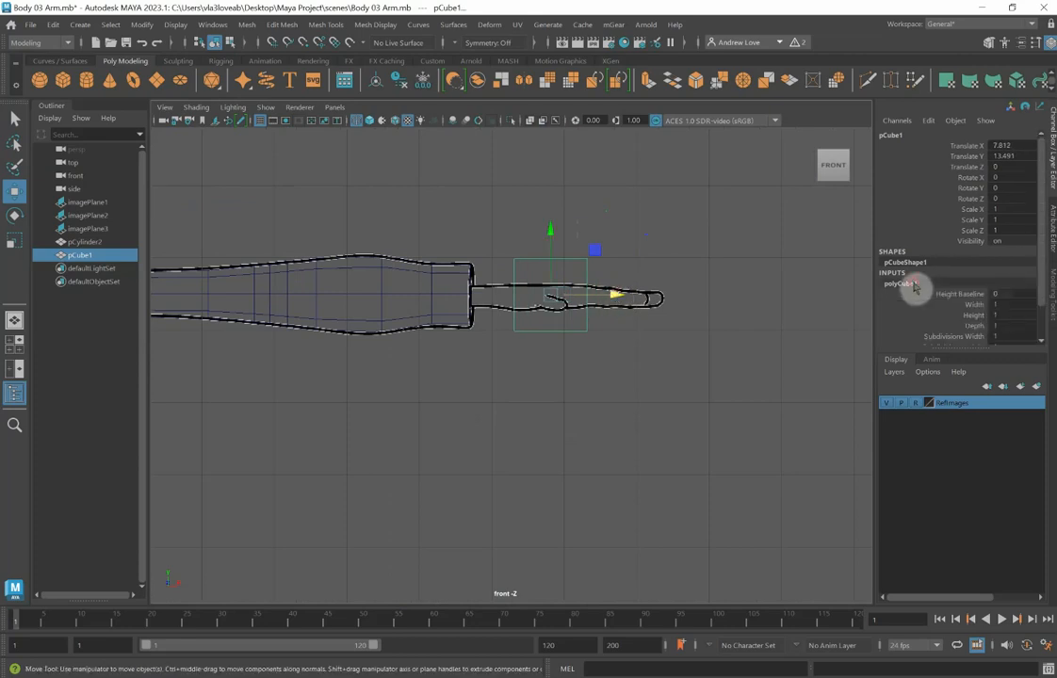
scroll(934, 314, "down", 2)
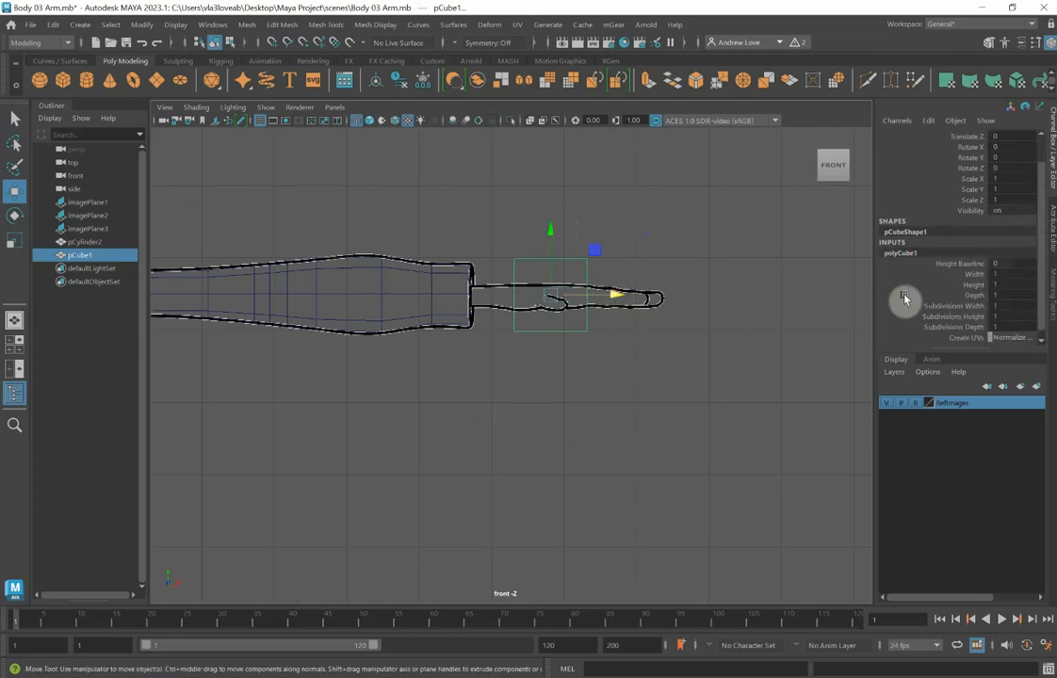
left_click(953, 305)
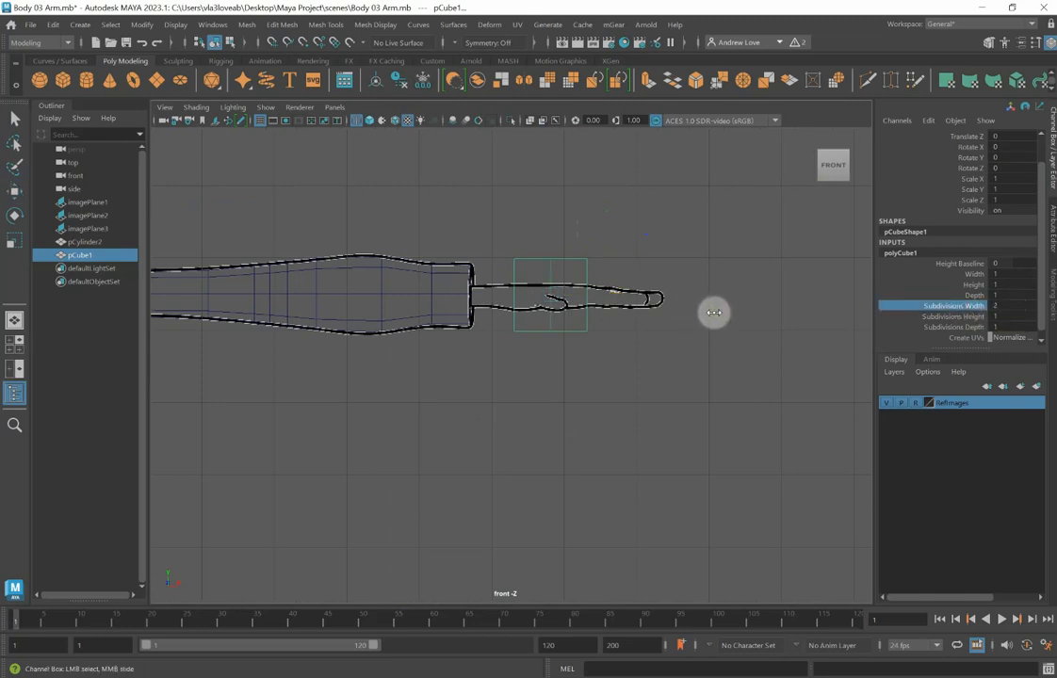
middle_click_drag(713, 312, 740, 301)
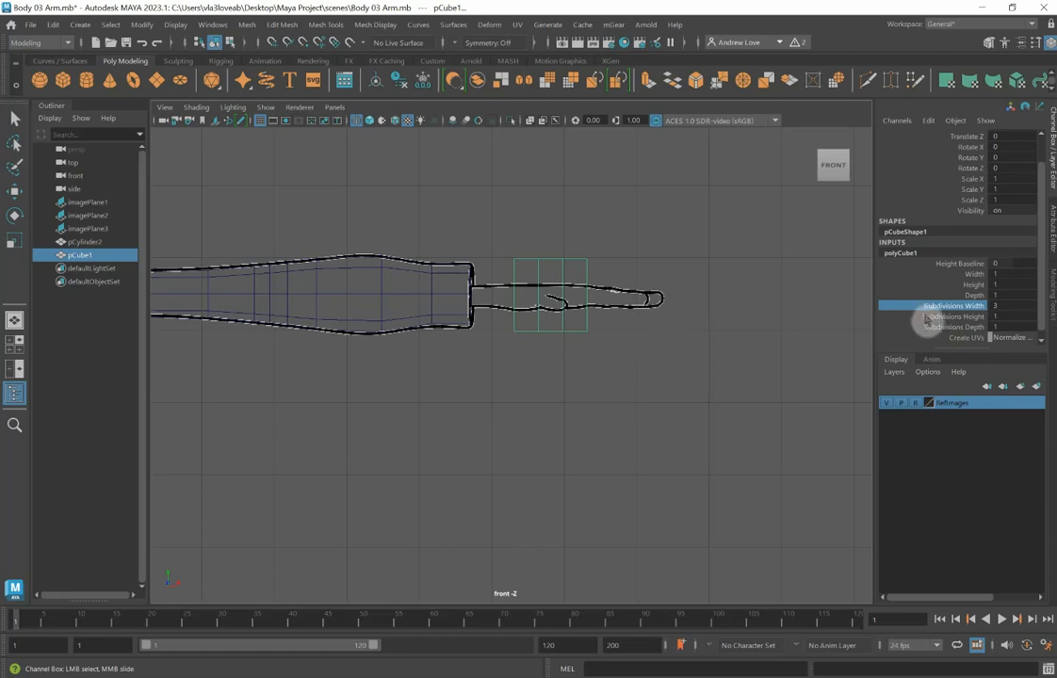
left_click(933, 317)
middle_click_drag(677, 344, 682, 337)
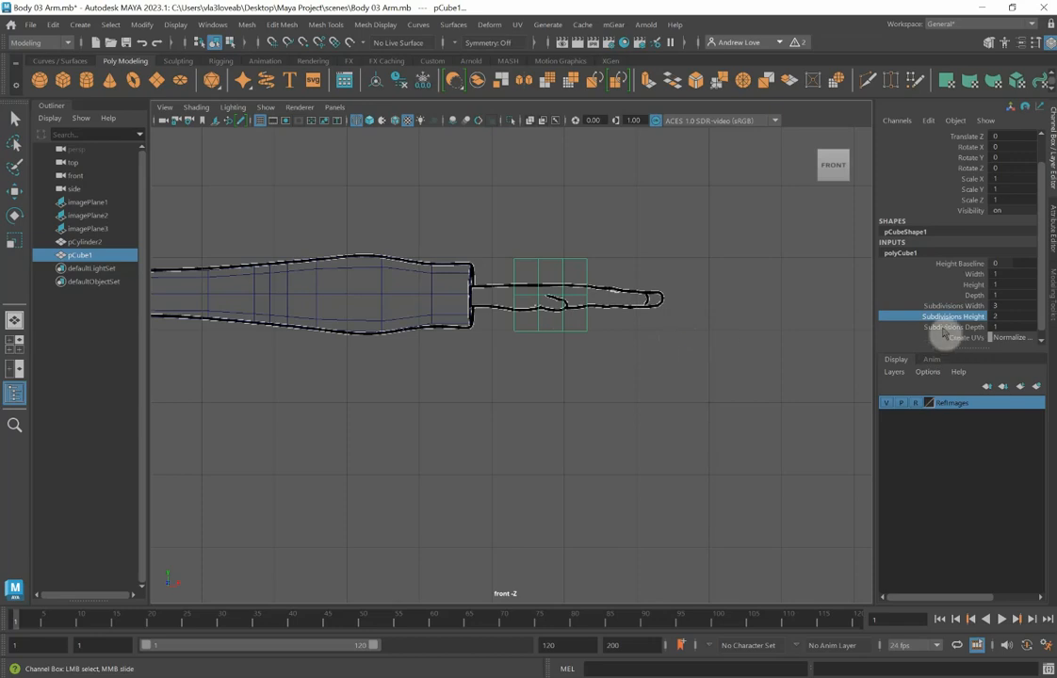
Set the cube's depth subdivisions to 3.
left_click(942, 328)
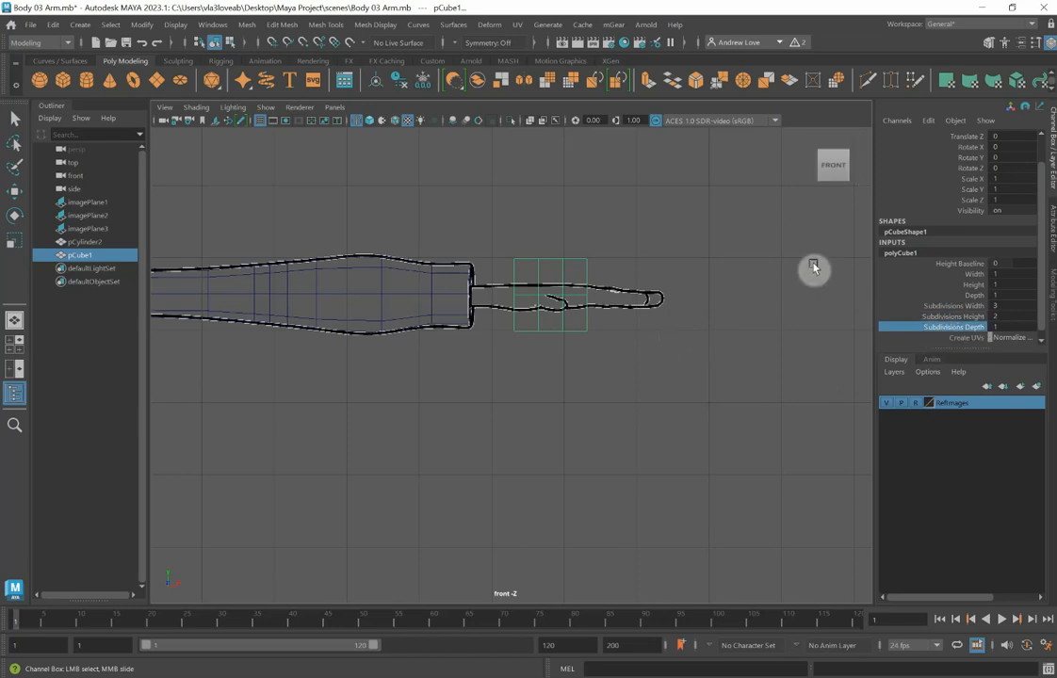
key("space")
key("space")
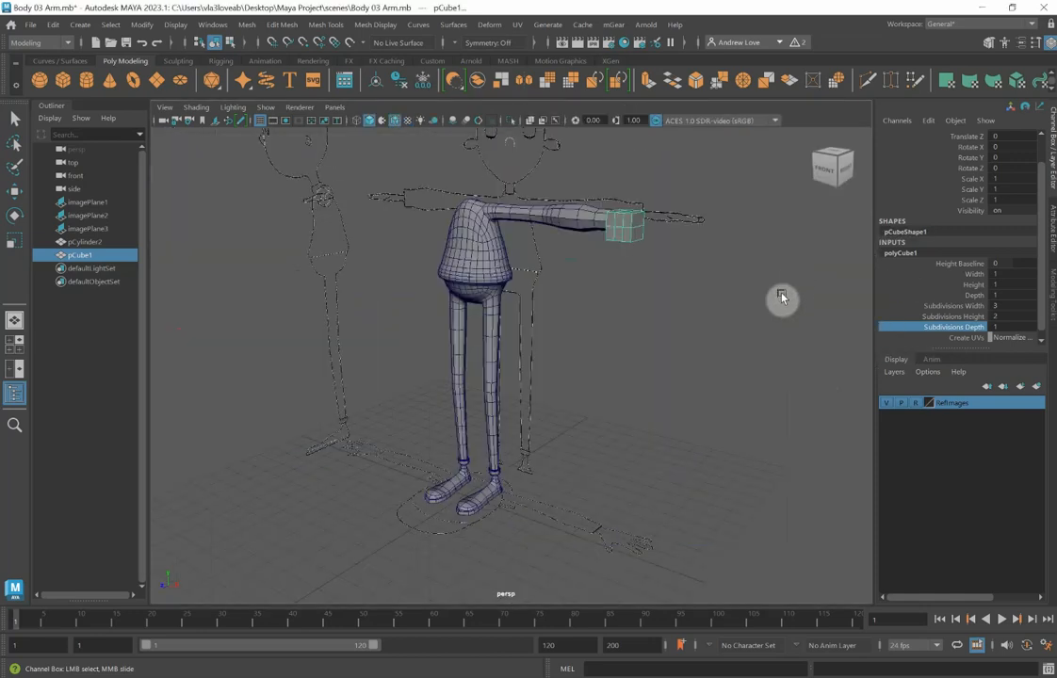
left_click_drag(739, 313, 739, 330, "alt")
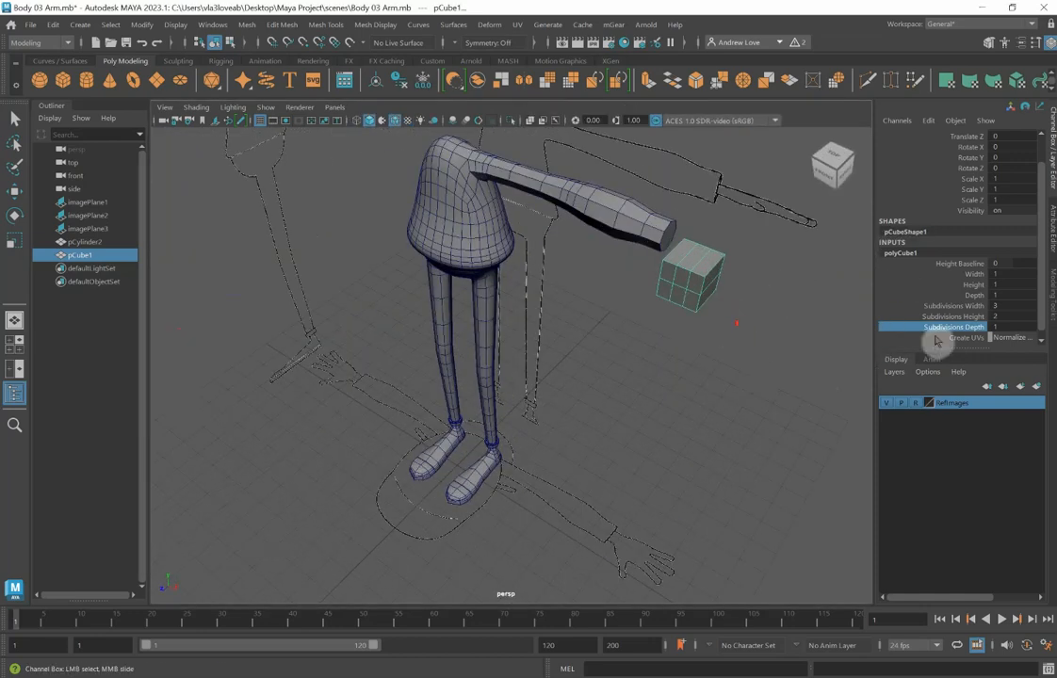
left_click(994, 326)
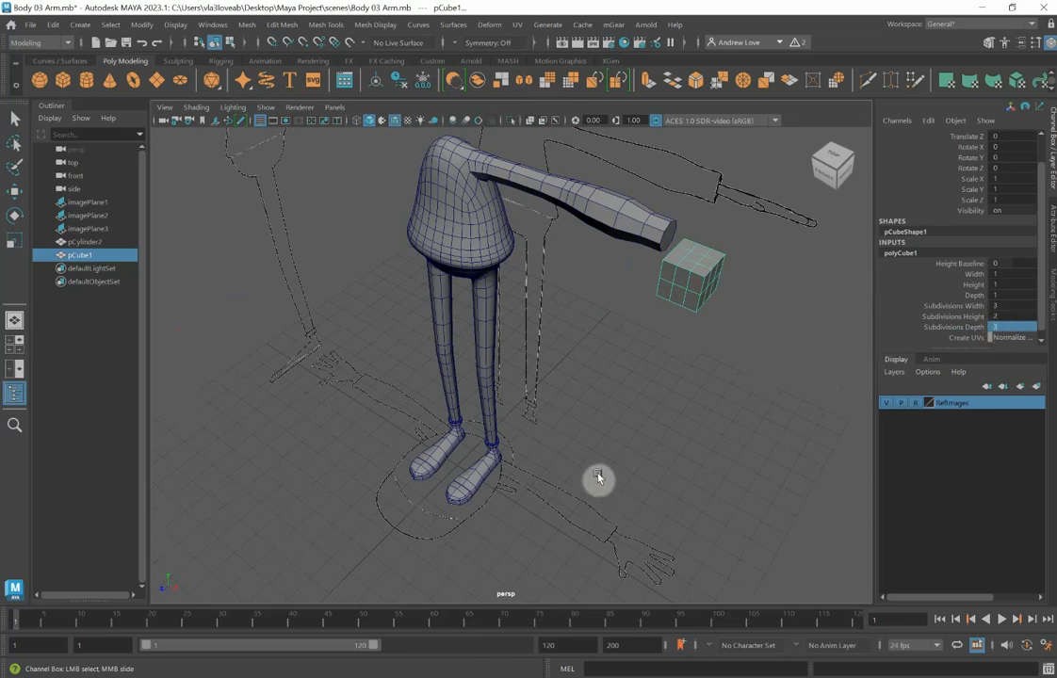
Reduce the cube's height to 0.4 to match the thickness of the reference hand in the front view.
key("space")
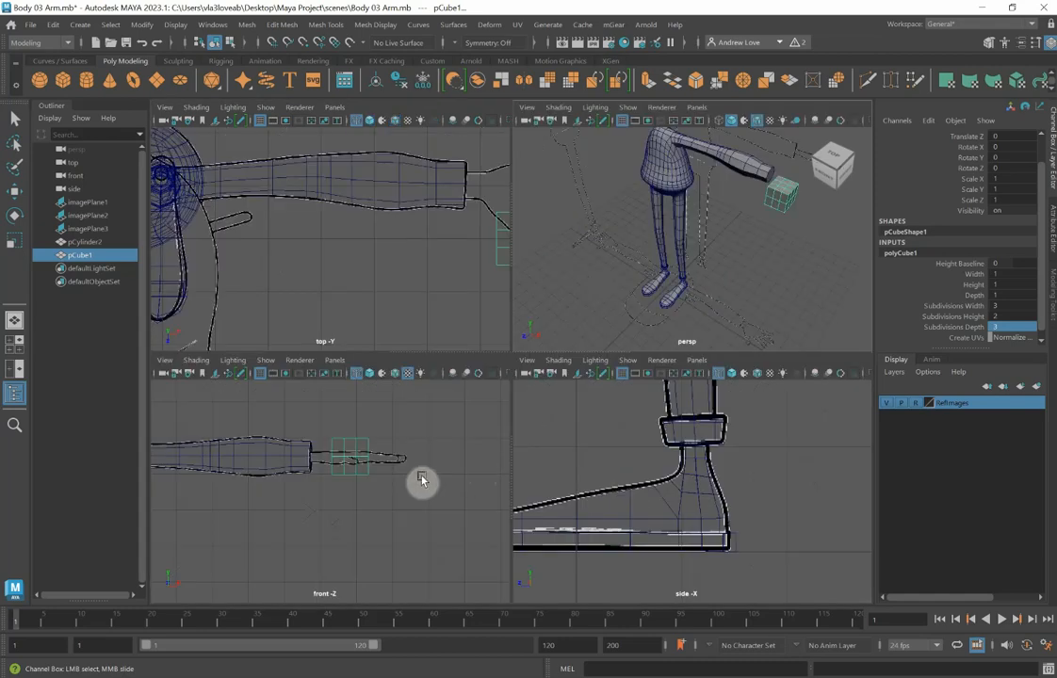
key("space")
scroll(450, 456, "up", 2)
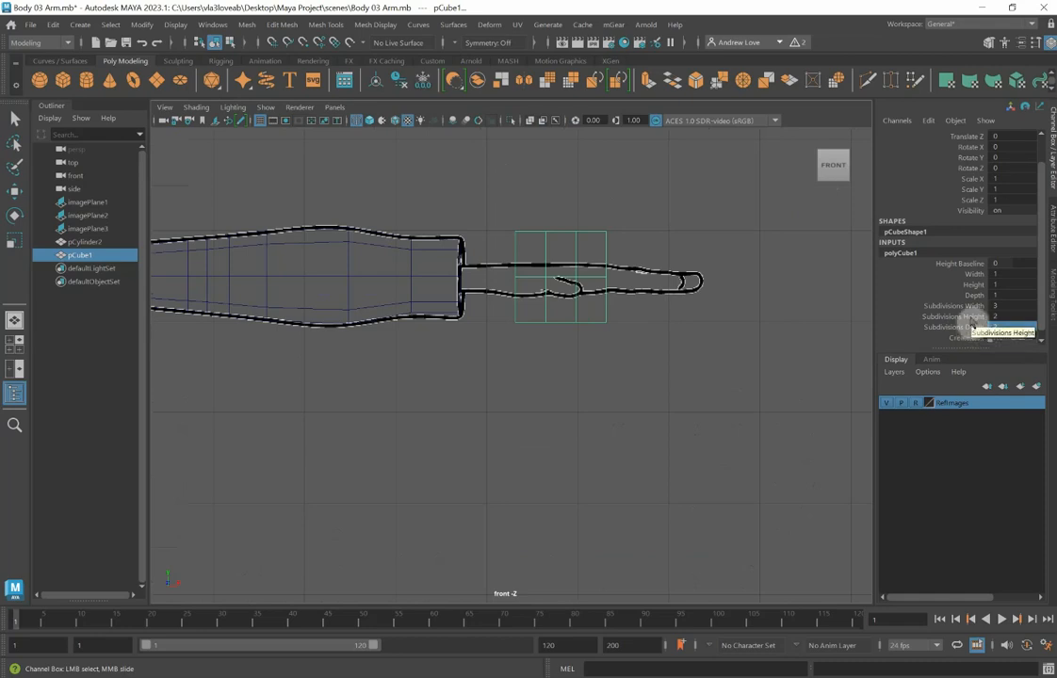
left_click(973, 284)
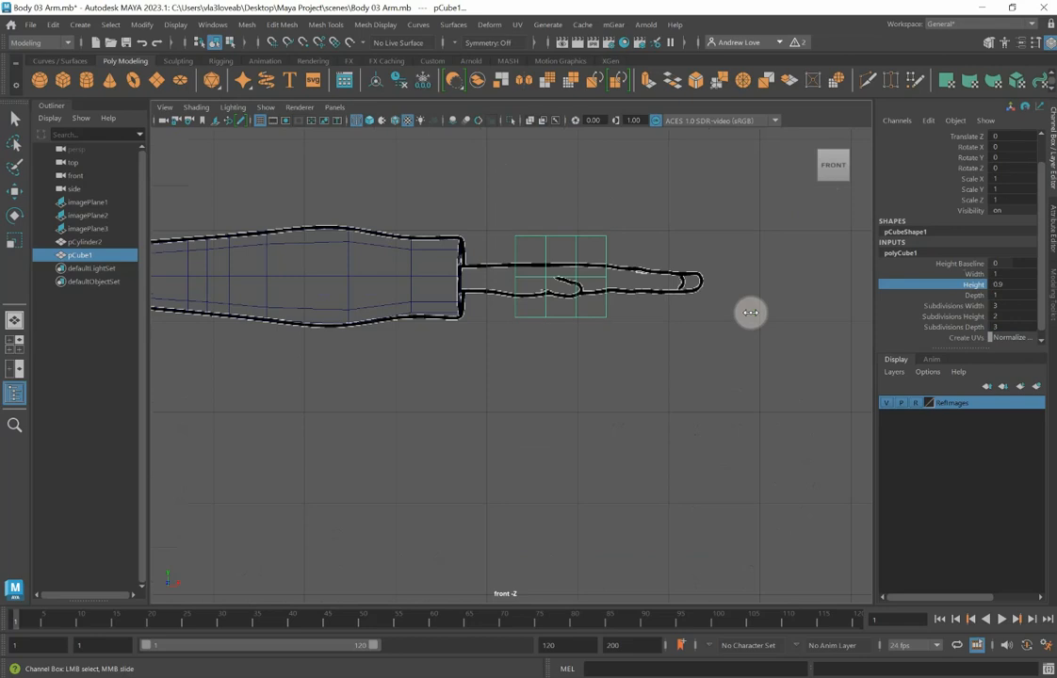
middle_click_drag(750, 311, 748, 312)
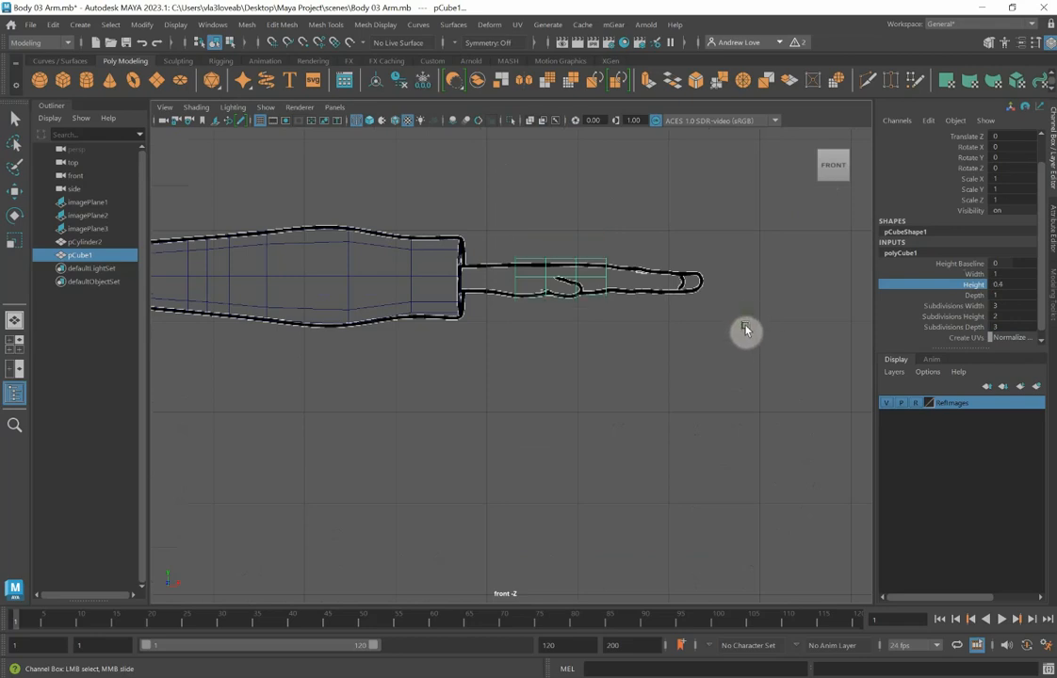
In the top view, move the cube along Z to about -0.95 so it sits over the reference palm.
key("space")
key("space")
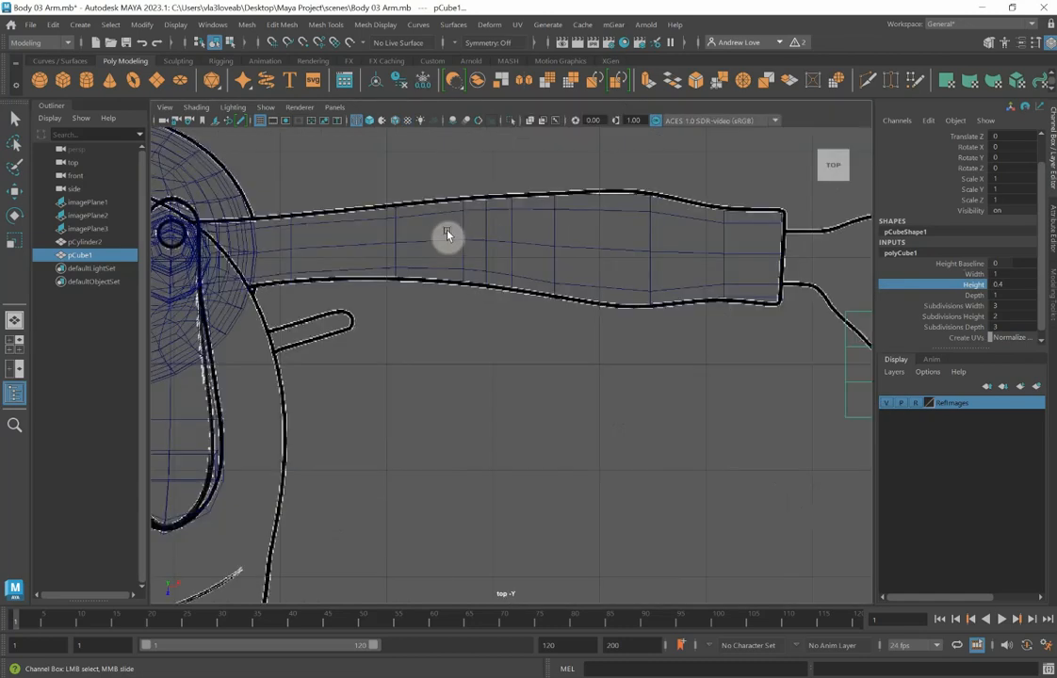
key("f")
key("w")
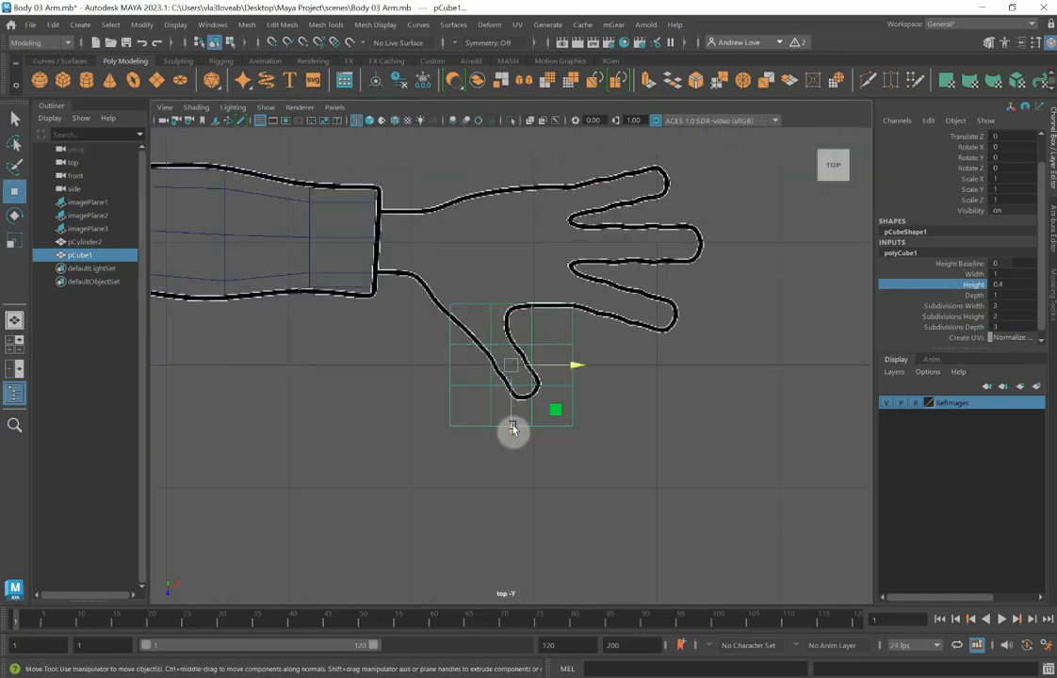
left_click_drag(511, 429, 510, 314)
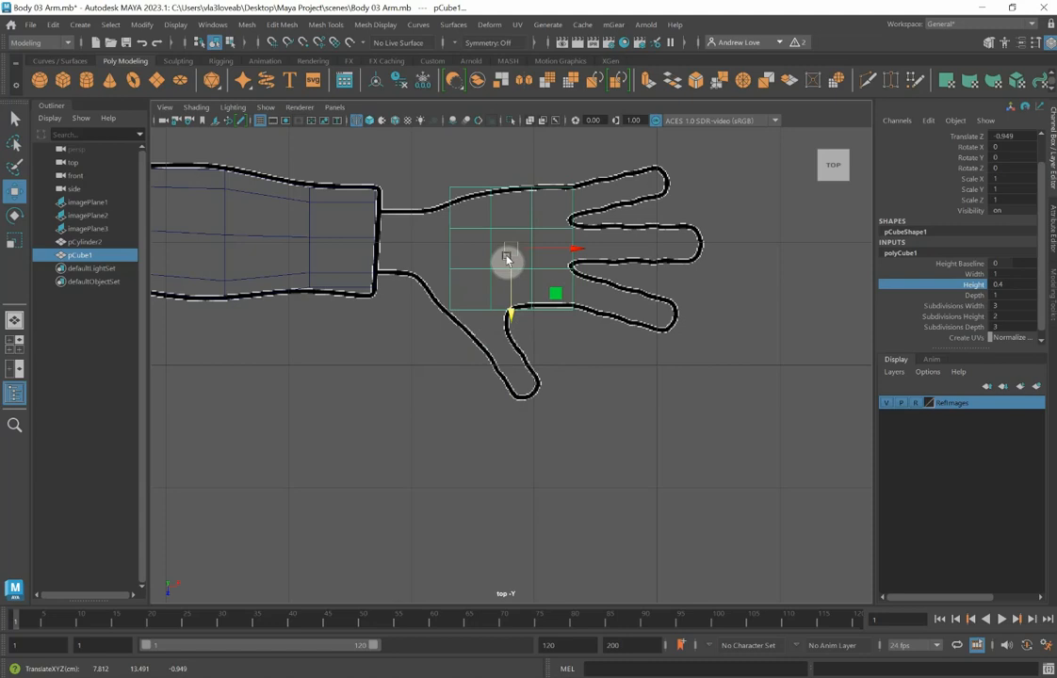
In the side view, raise the cube to about Y 13.58 to line up with the reference hand outline.
key("space")
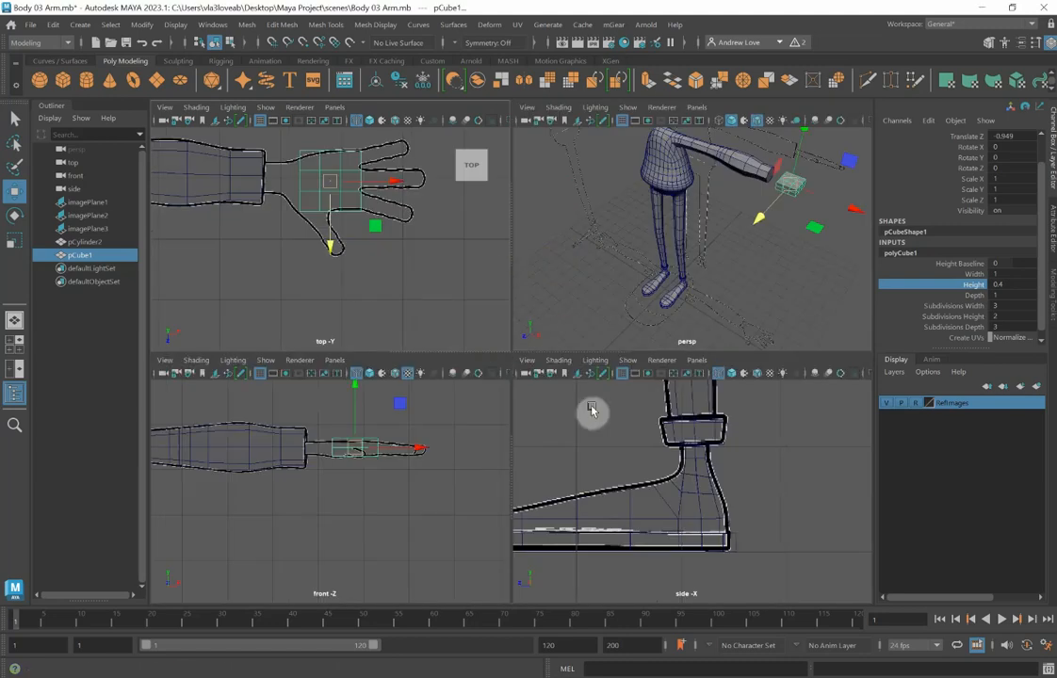
key("space")
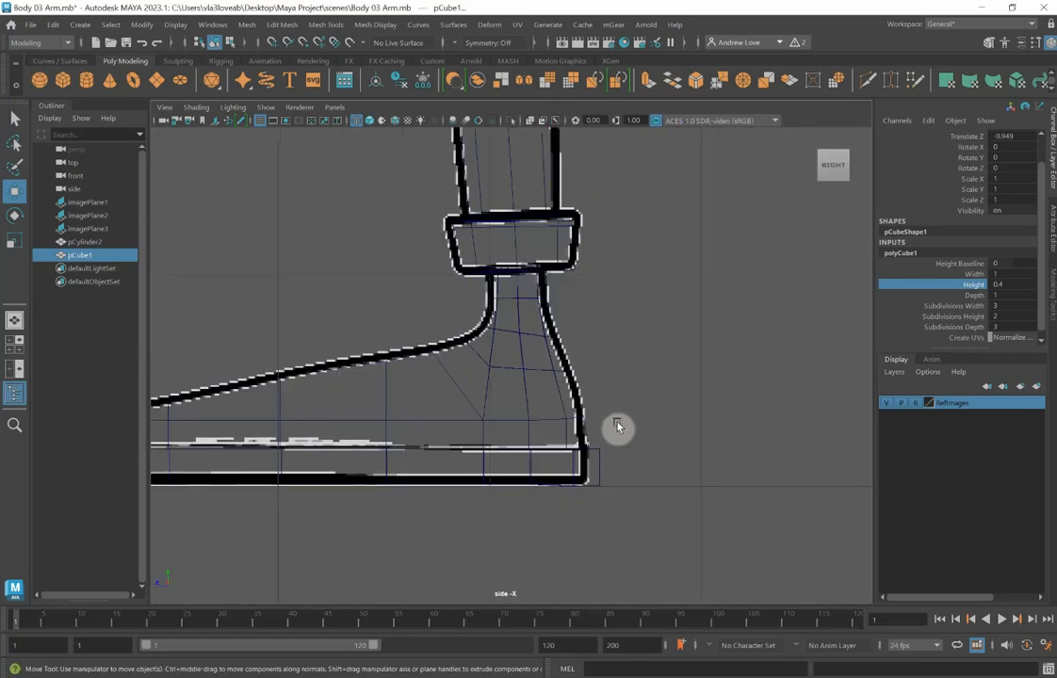
key("f")
scroll(614, 422, "down", 10)
scroll(614, 423, "up", 5)
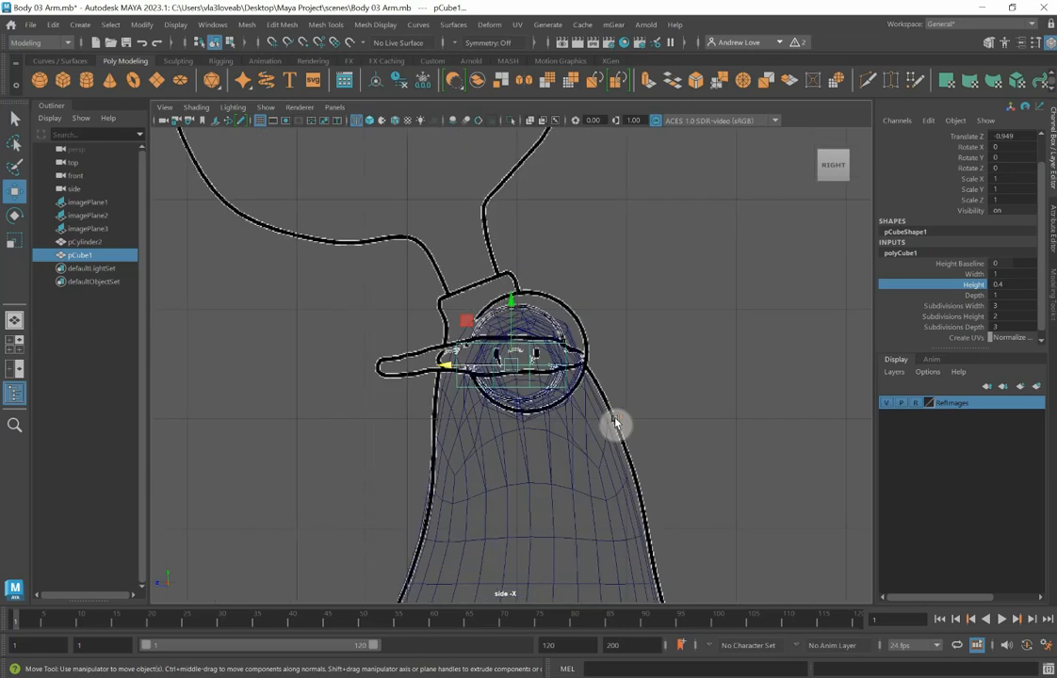
scroll(617, 421, "up", 2)
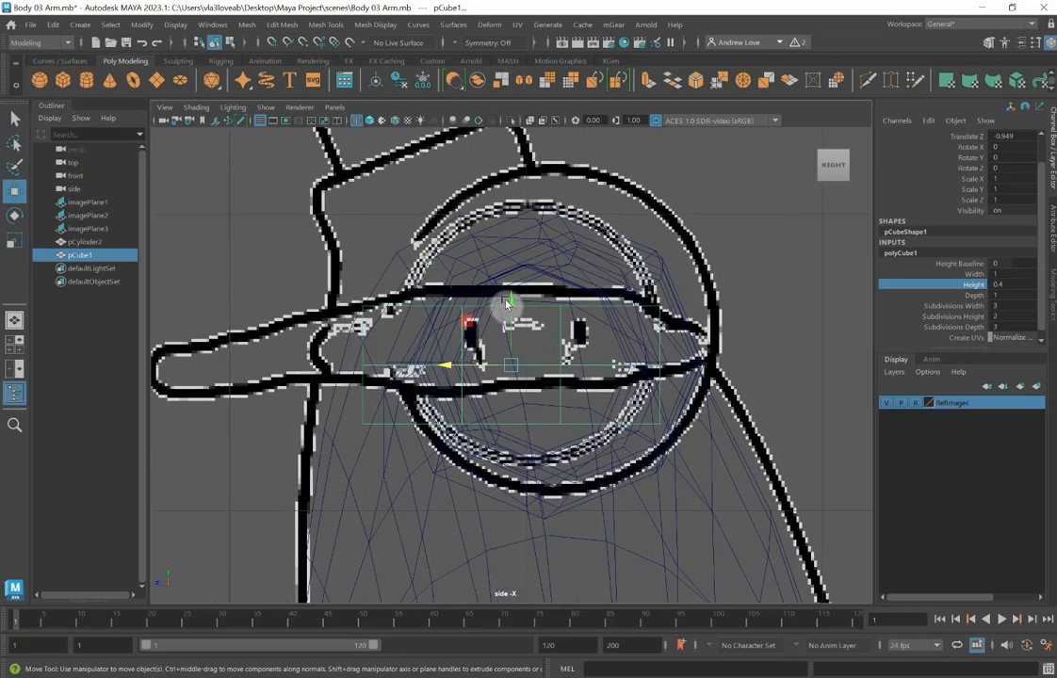
left_click_drag(506, 307, 508, 275)
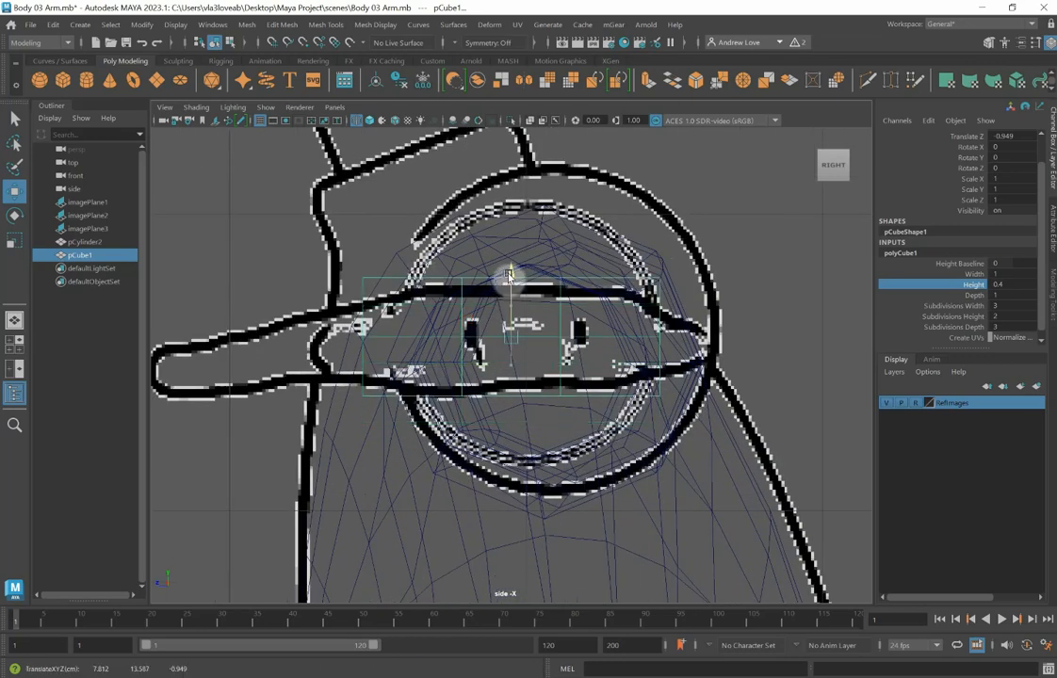
left_click_drag(509, 274, 510, 279)
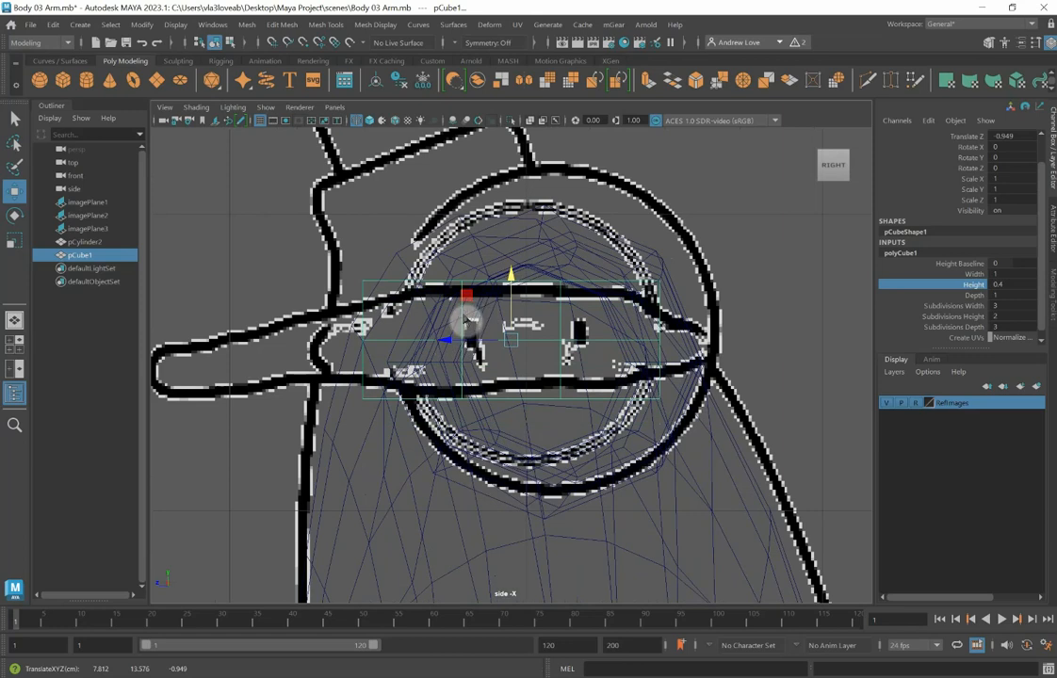
Select the cube's top and bottom vertex rows and scale them along Z to about 0.8 to taper the palm's sides.
right_click_drag(468, 320, 420, 307)
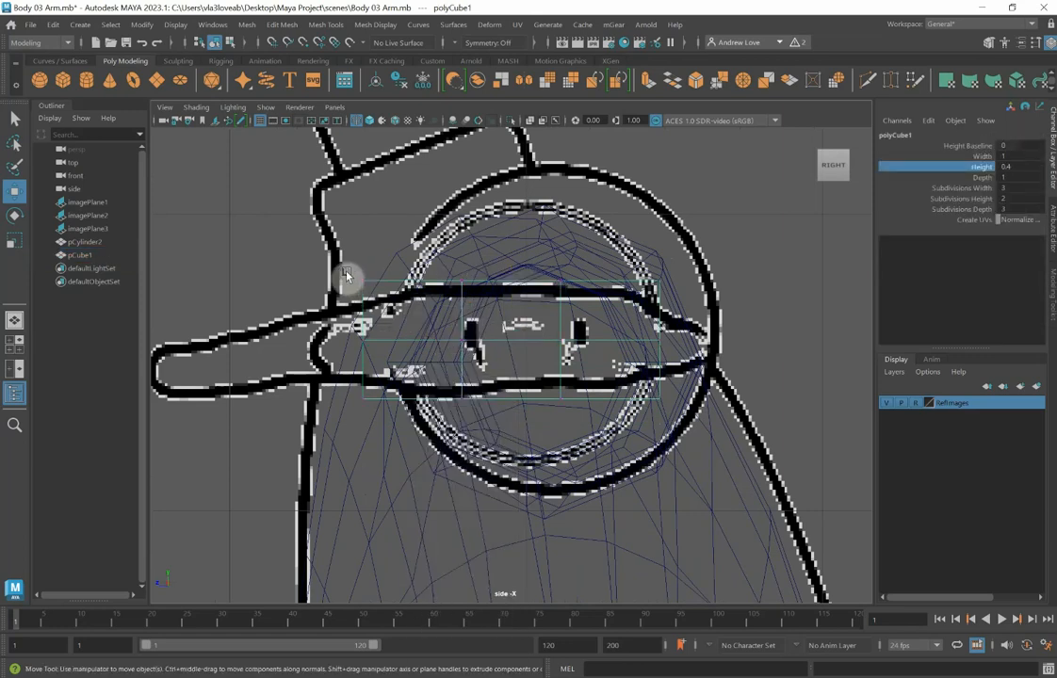
left_click_drag(299, 235, 669, 295)
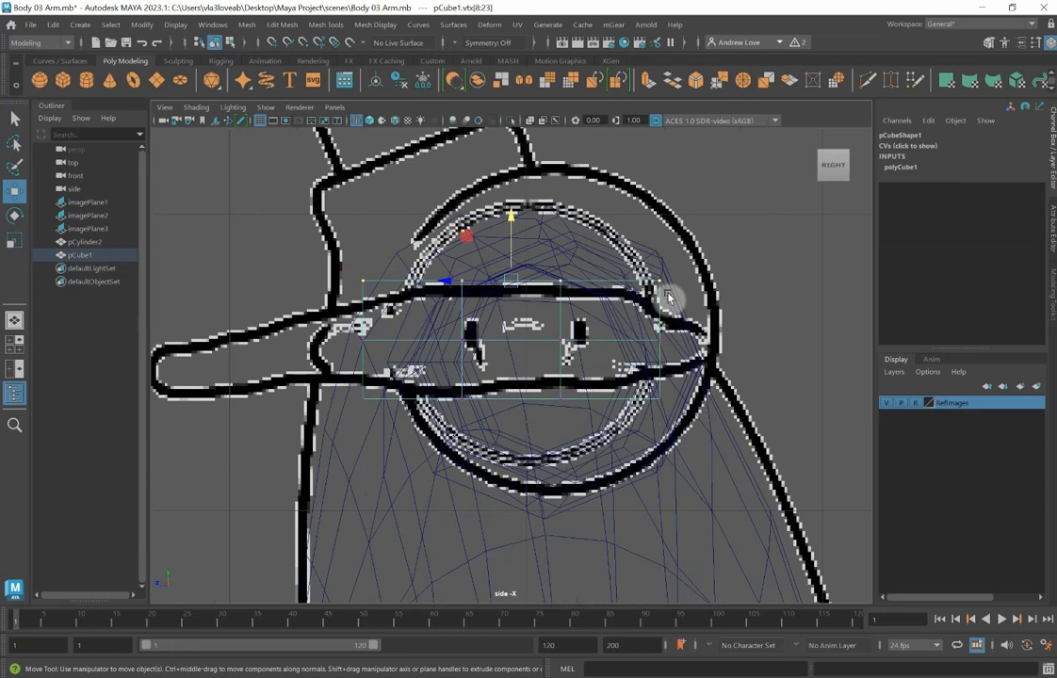
left_click_drag(348, 389, 693, 407)
key("r")
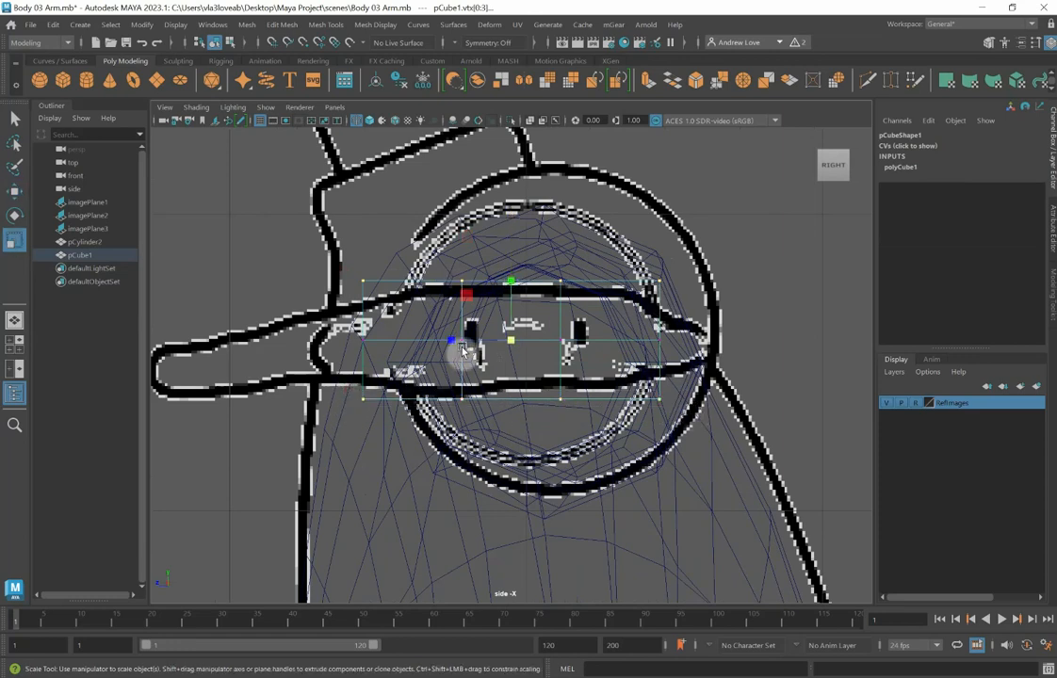
left_click_drag(444, 340, 461, 345)
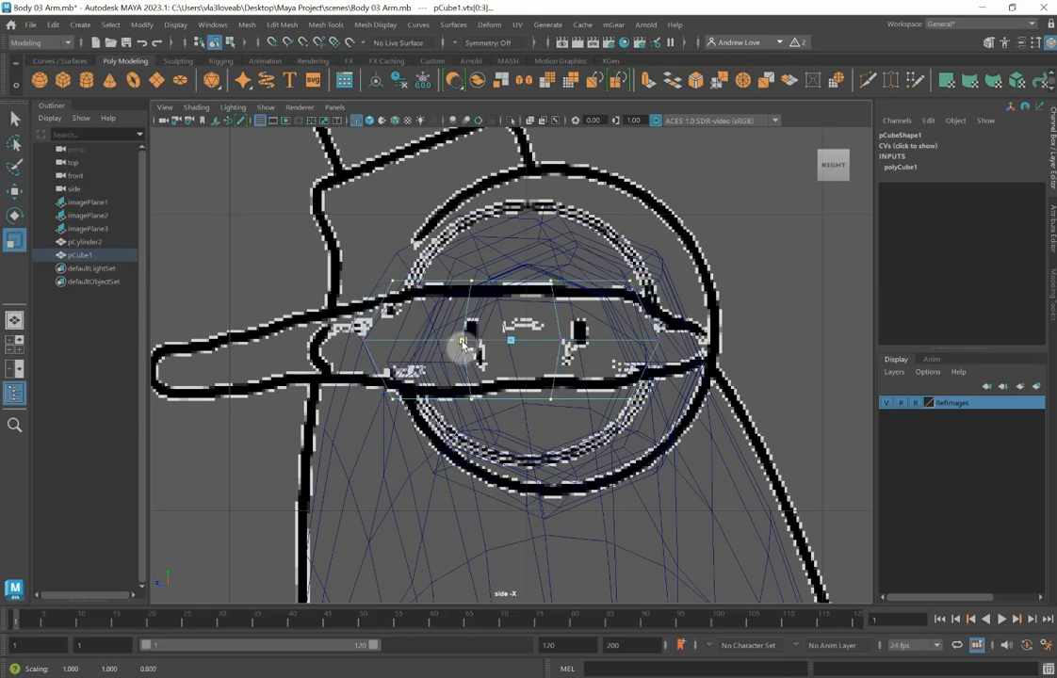
In the side view, bulge the middle vertex columns slightly along Y, and flatten all the palm's vertices in Y to fit the reference outline.
left_click_drag(461, 344, 462, 345)
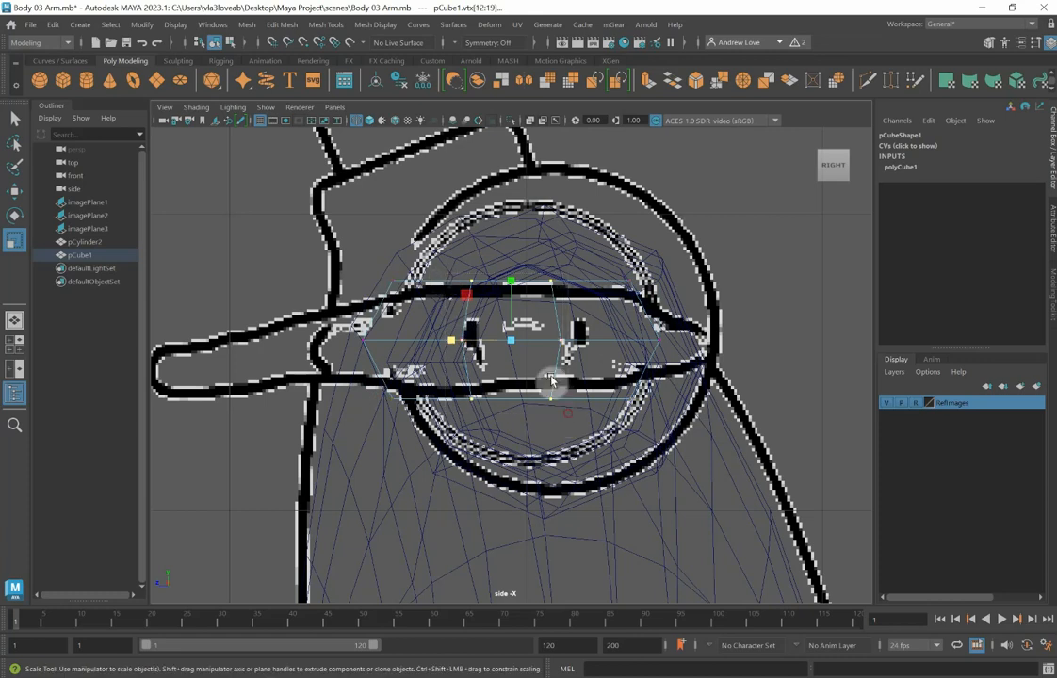
left_click_drag(509, 283, 512, 288)
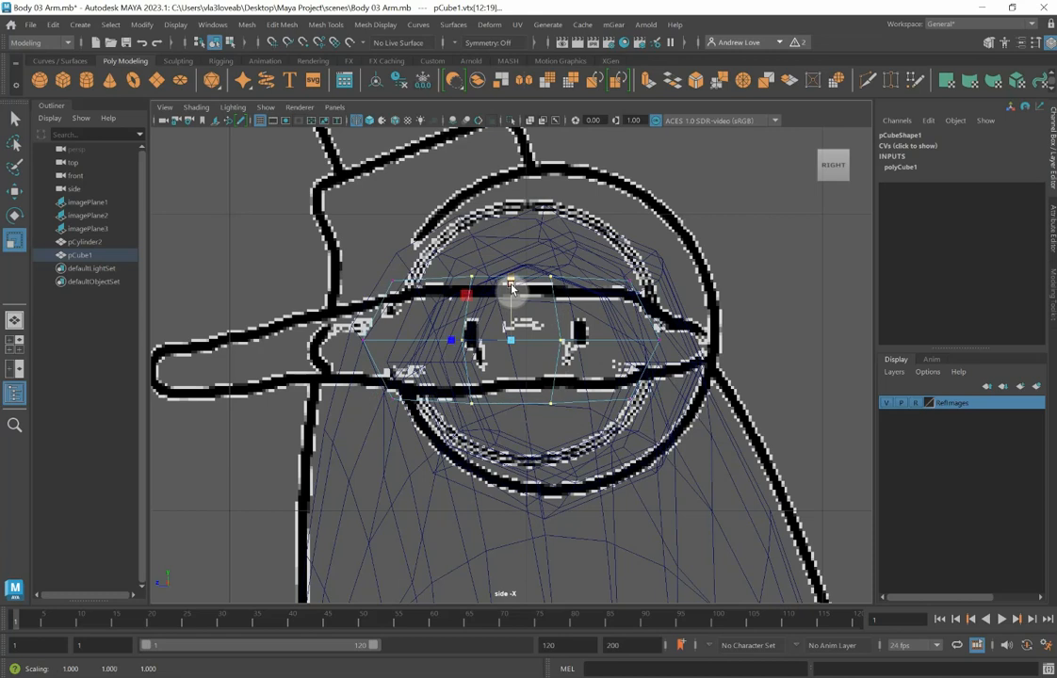
left_click_drag(289, 254, 710, 426)
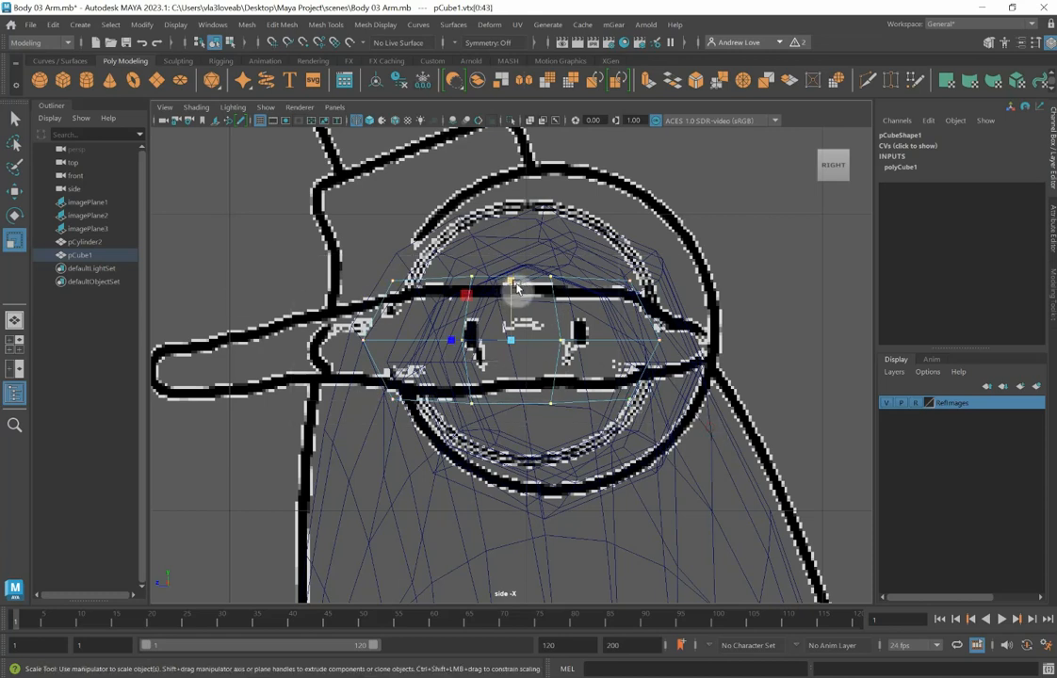
left_click_drag(516, 288, 511, 293)
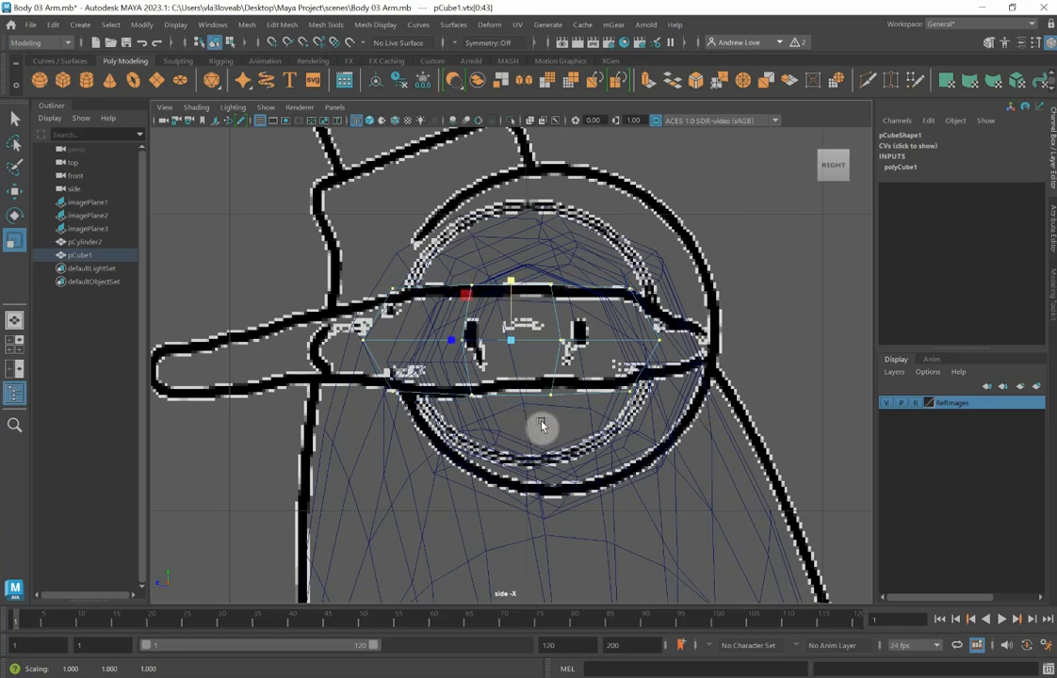
In the top view, move the palm's wrist-side corner vertex opposite the thumb onto the reference outline, at about X 7.25, Z -1.31.
key("space")
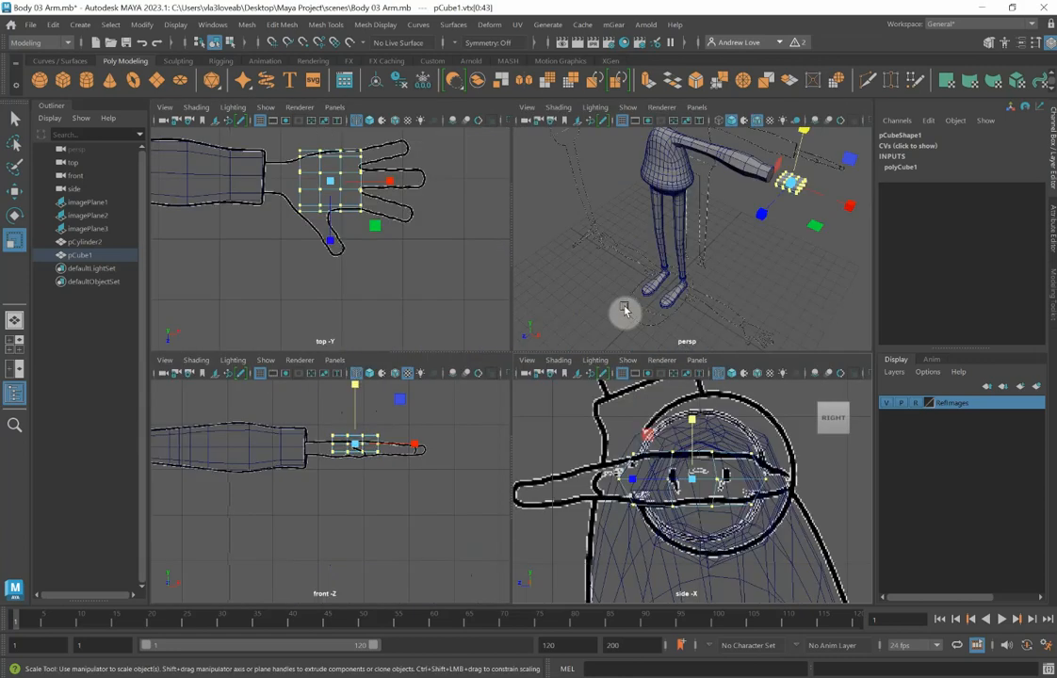
key("space")
scroll(608, 320, "up", 3)
scroll(601, 328, "down", 1)
key("space")
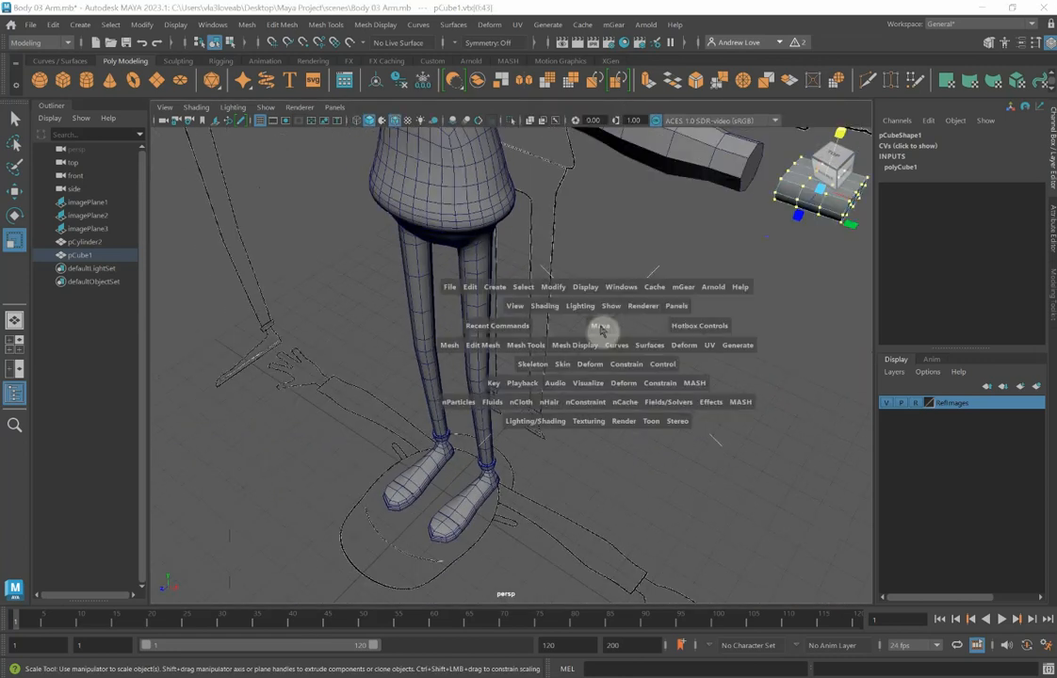
key("space")
scroll(342, 335, "up", 2)
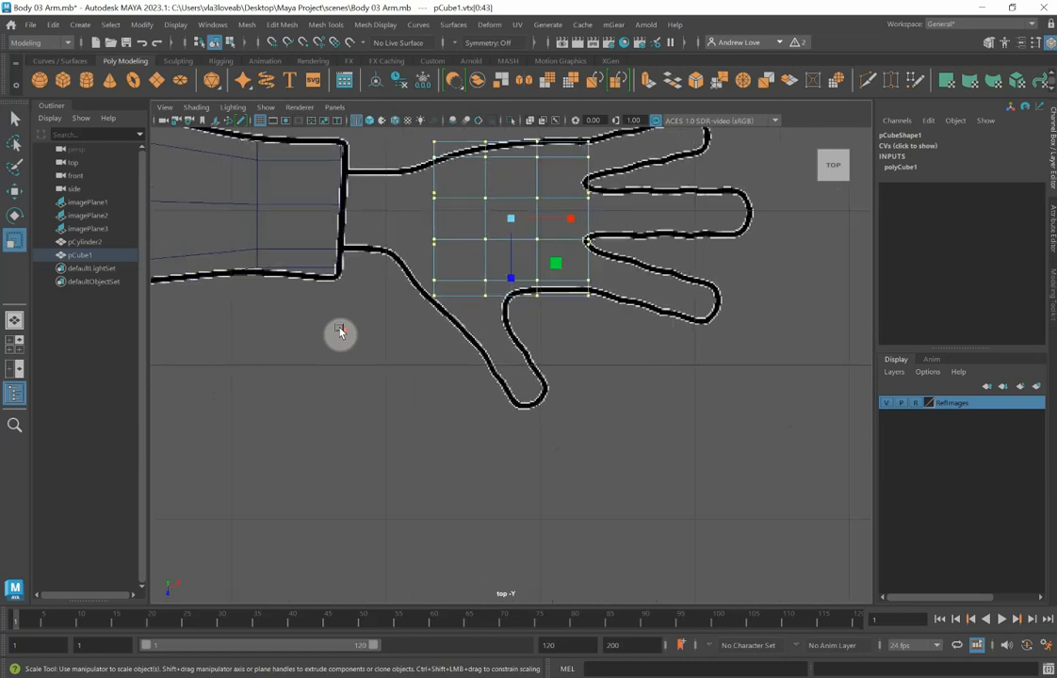
scroll(337, 353, "up", 2)
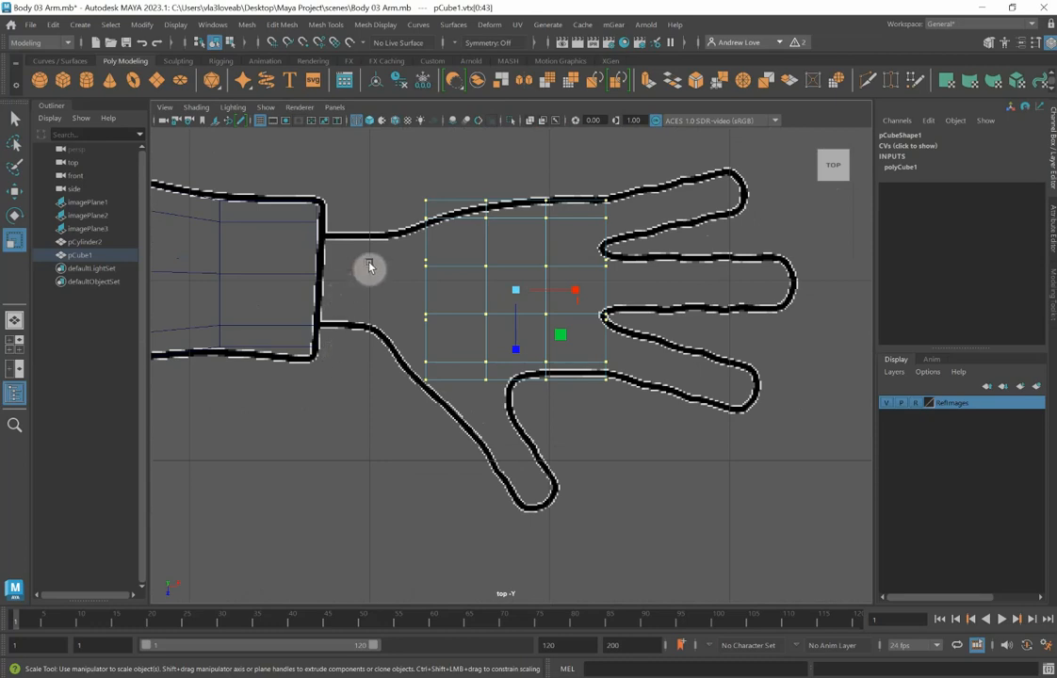
scroll(368, 263, "up", 2)
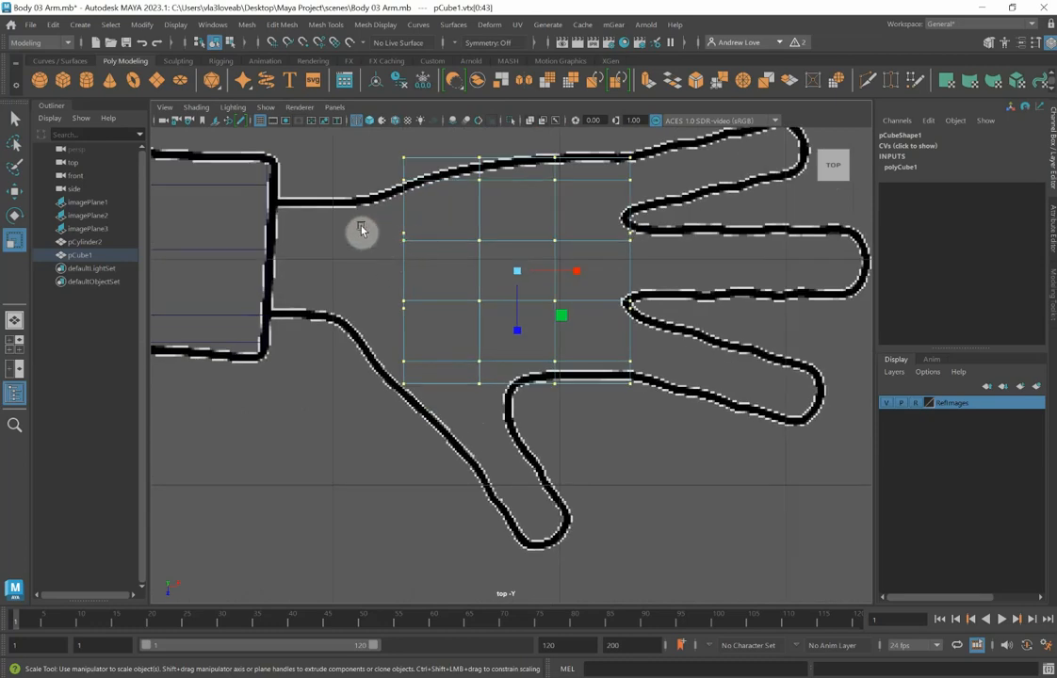
scroll(365, 341, "up", 4)
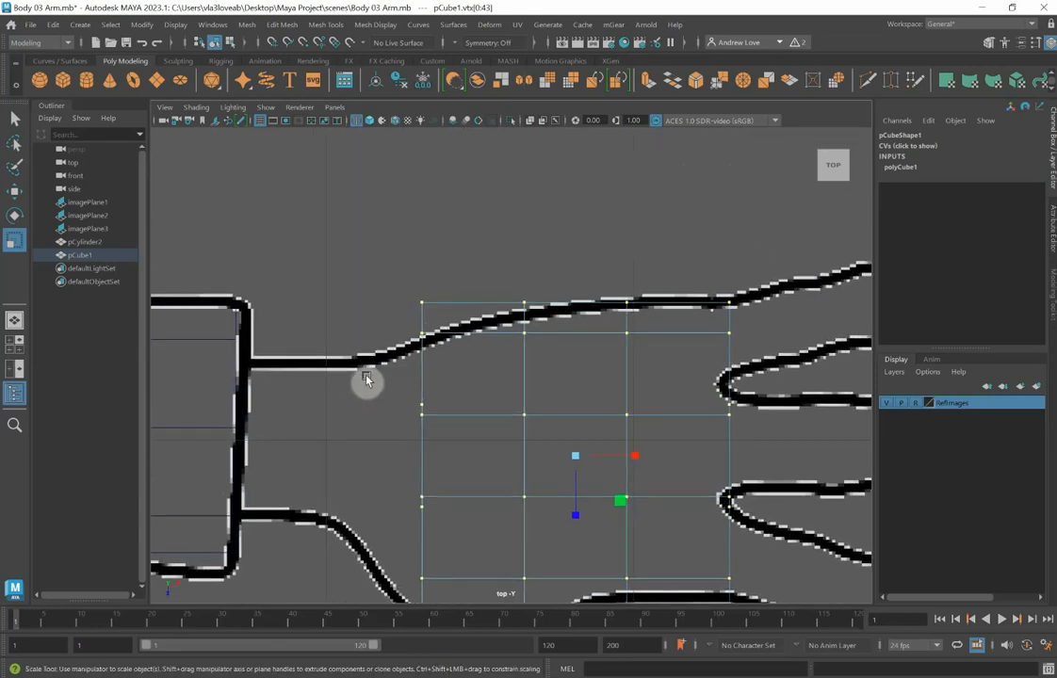
left_click_drag(394, 327, 456, 365)
key("w")
left_click_drag(390, 279, 393, 348)
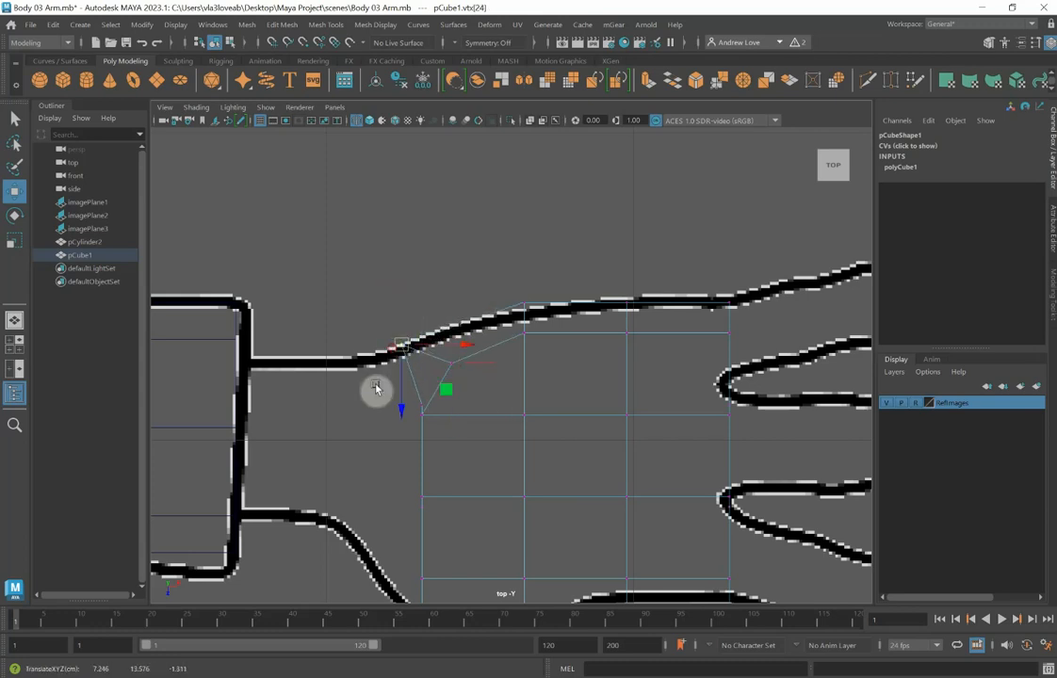
Move the remaining wrist-end vertices toward the arm, pulling the middle ones out to about X 7.15 to round the palm's base.
scroll(374, 389, "down", 5)
scroll(378, 389, "up", 5)
scroll(375, 304, "down", 1)
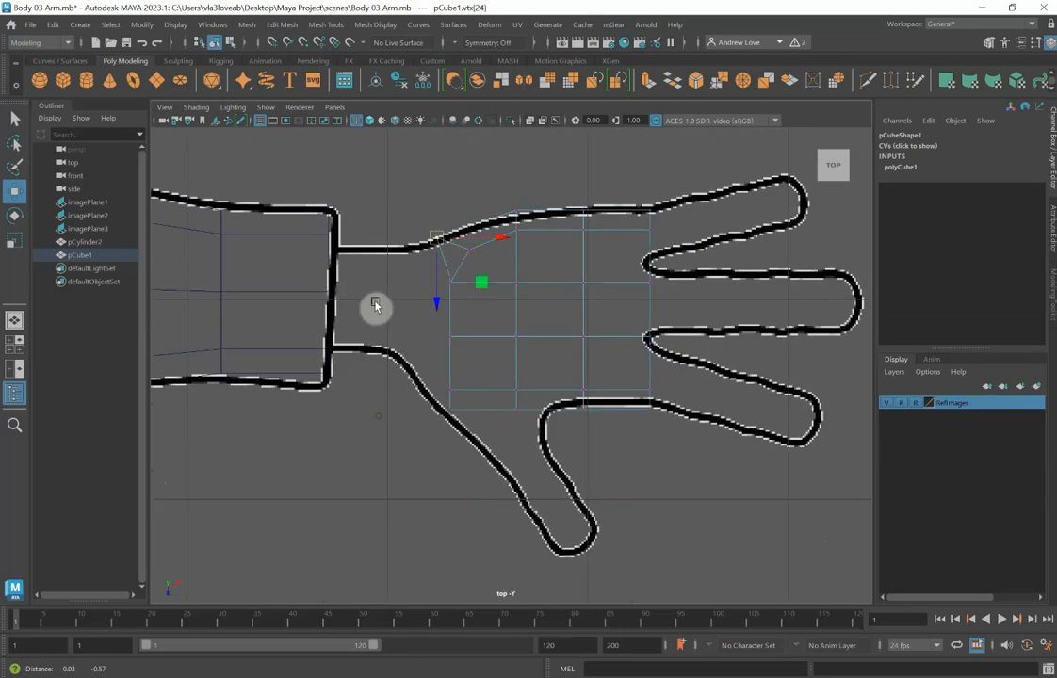
left_click(452, 341)
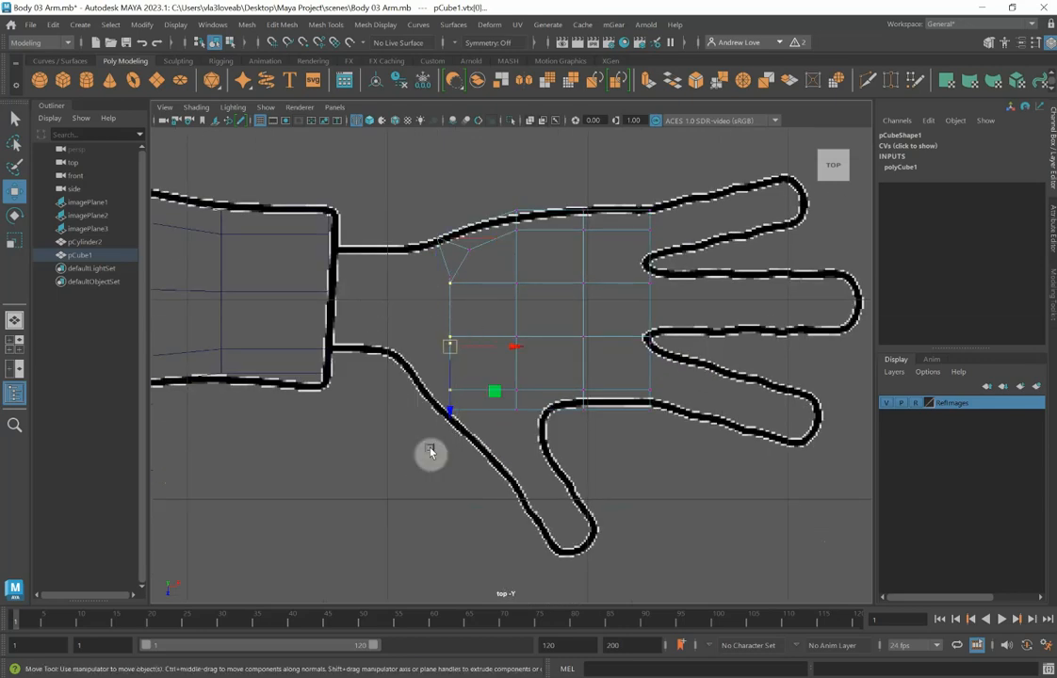
left_click_drag(429, 453, 470, 278)
left_click_drag(515, 348, 502, 344)
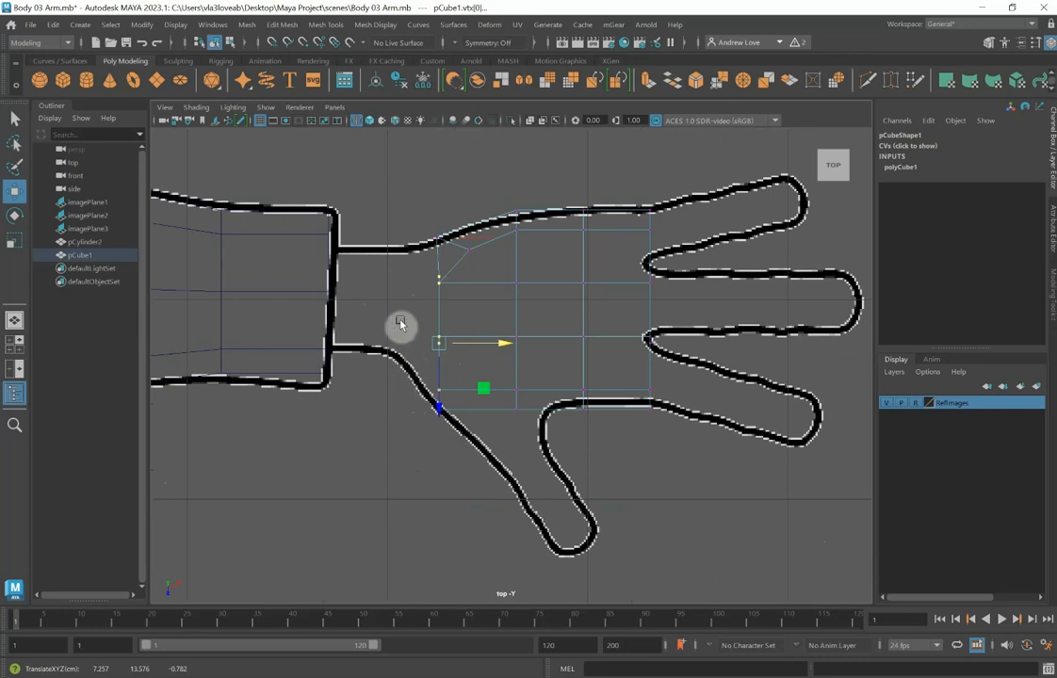
left_click_drag(411, 270, 474, 394)
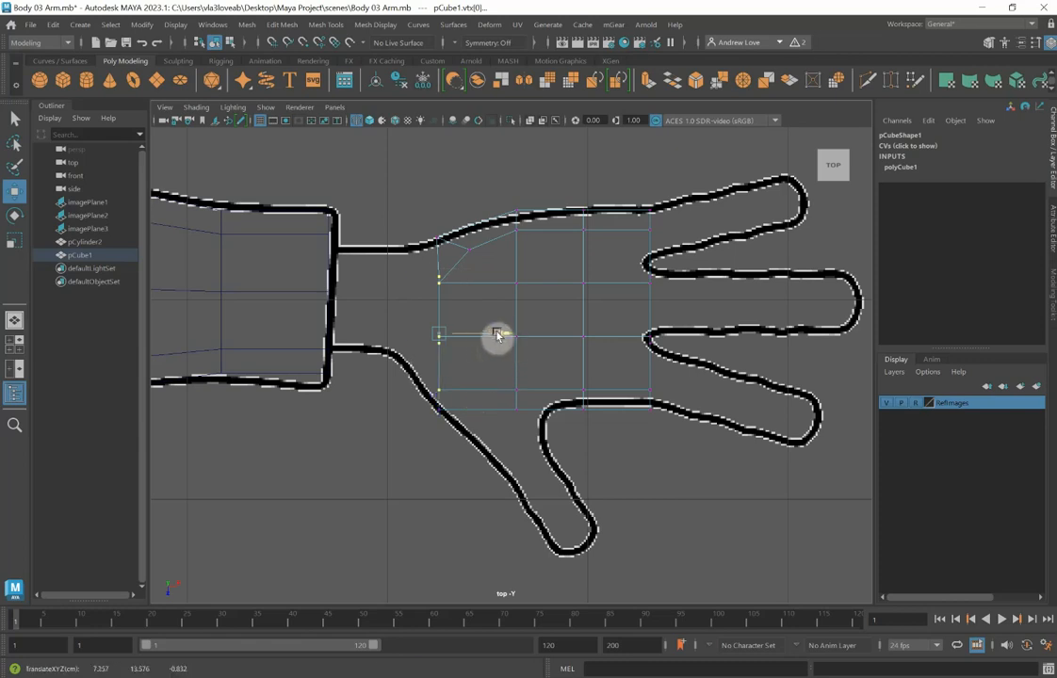
left_click_drag(500, 341, 483, 335)
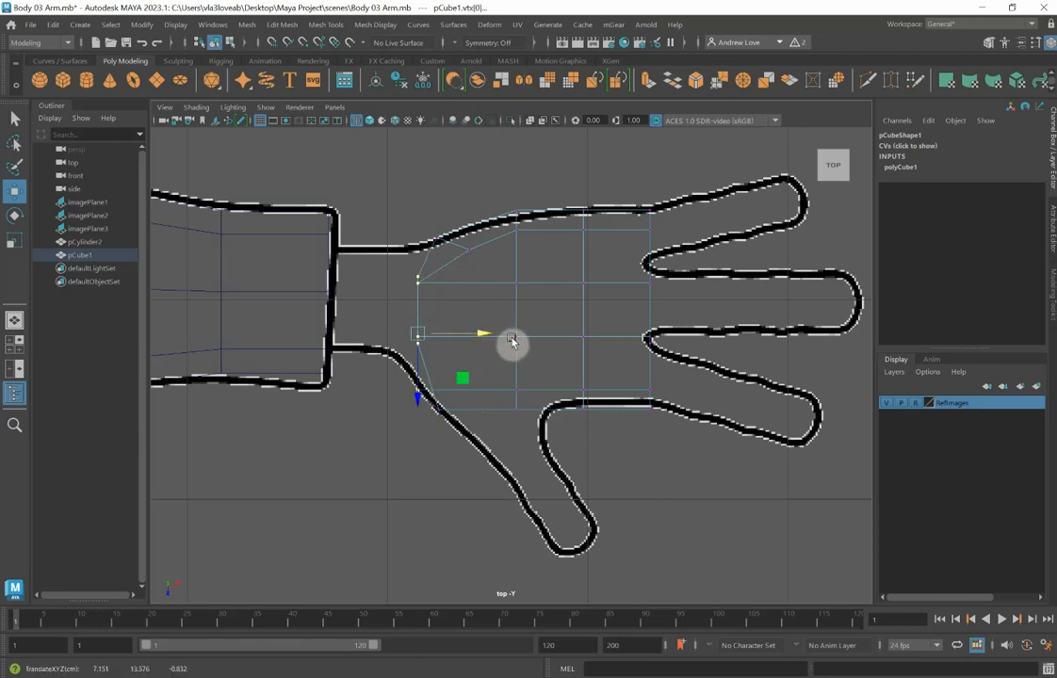
Examine the shape of the palm's wrist end in the perspective view.
key("space")
key("space")
left_click_drag(584, 321, 628, 243, "alt")
middle_click_drag(627, 243, 505, 453, "alt")
scroll(503, 389, "up", 4)
scroll(454, 316, "up", 3)
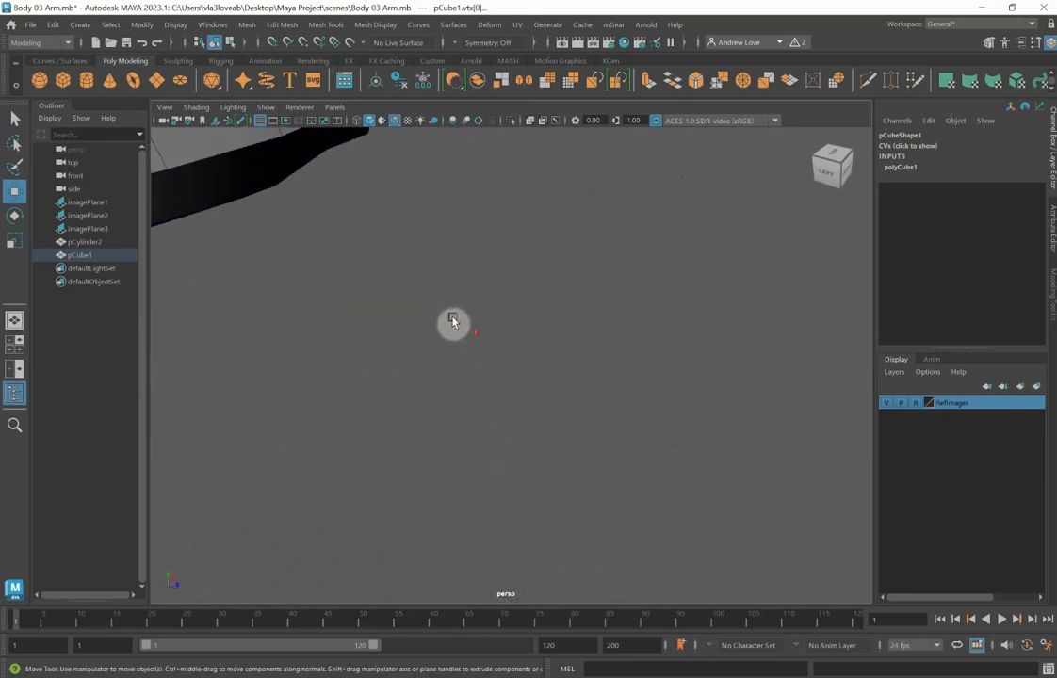
middle_click_drag(453, 316, 491, 574, "alt")
scroll(375, 410, "up", 3)
middle_click_drag(364, 407, 393, 435, "alt")
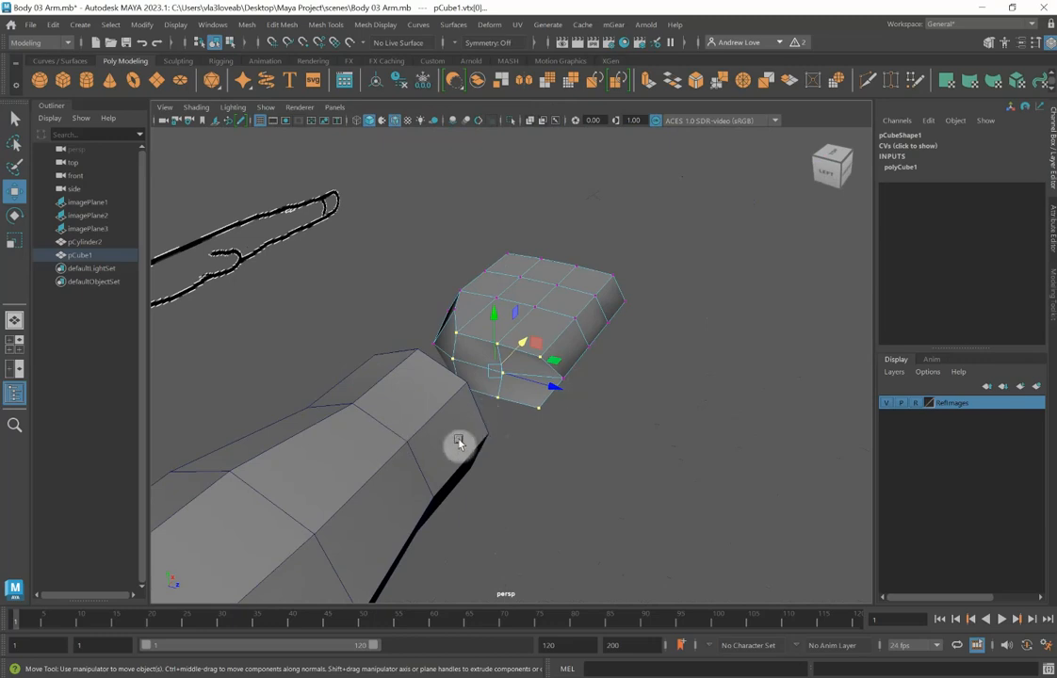
In the top view, shift the wrist-side corner vertices opposite the thumb toward the arm along the outline, to about X 7.26.
key("space")
key("space")
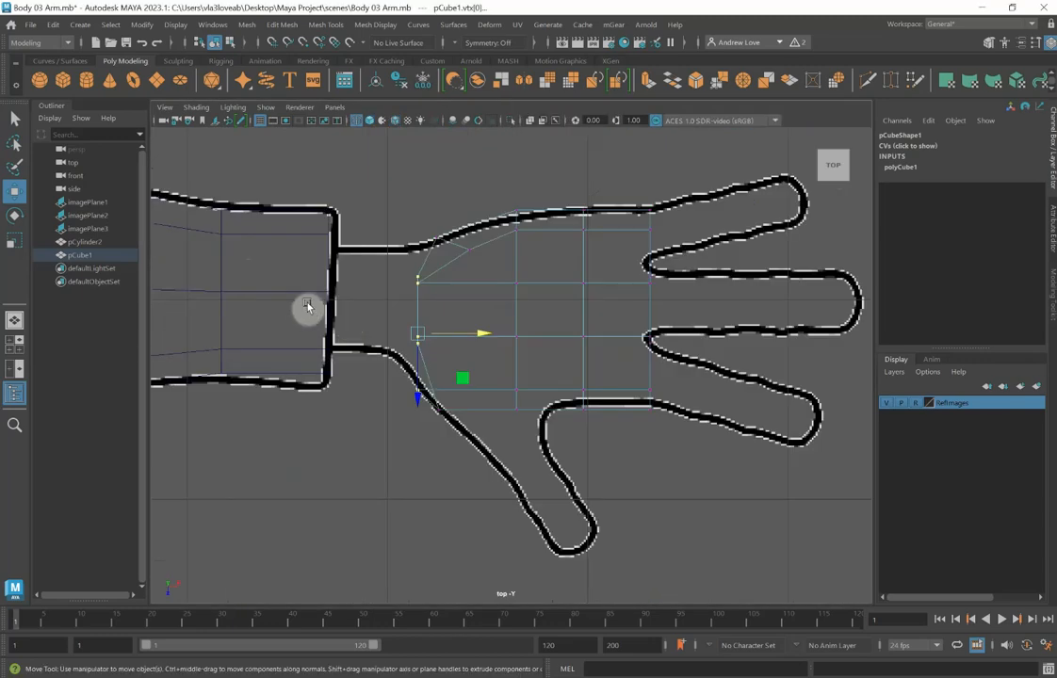
right_click_drag(307, 303, 351, 315, "alt")
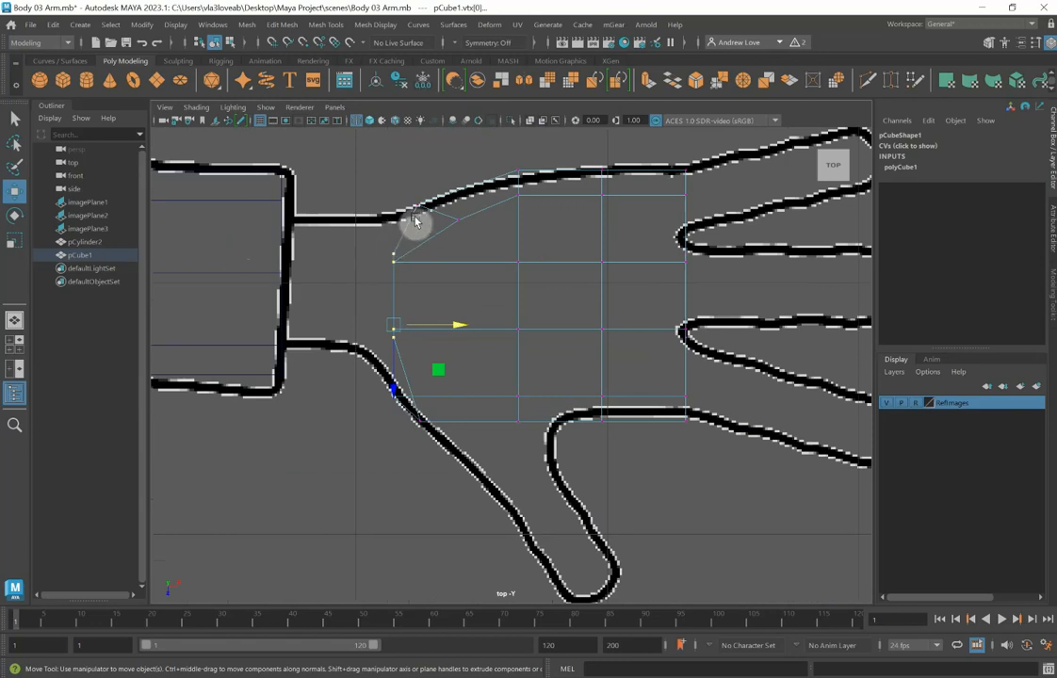
mouse_move(414, 220)
left_mouse_down()
mouse_move(401, 256)
mouse_move(416, 210)
left_mouse_up()
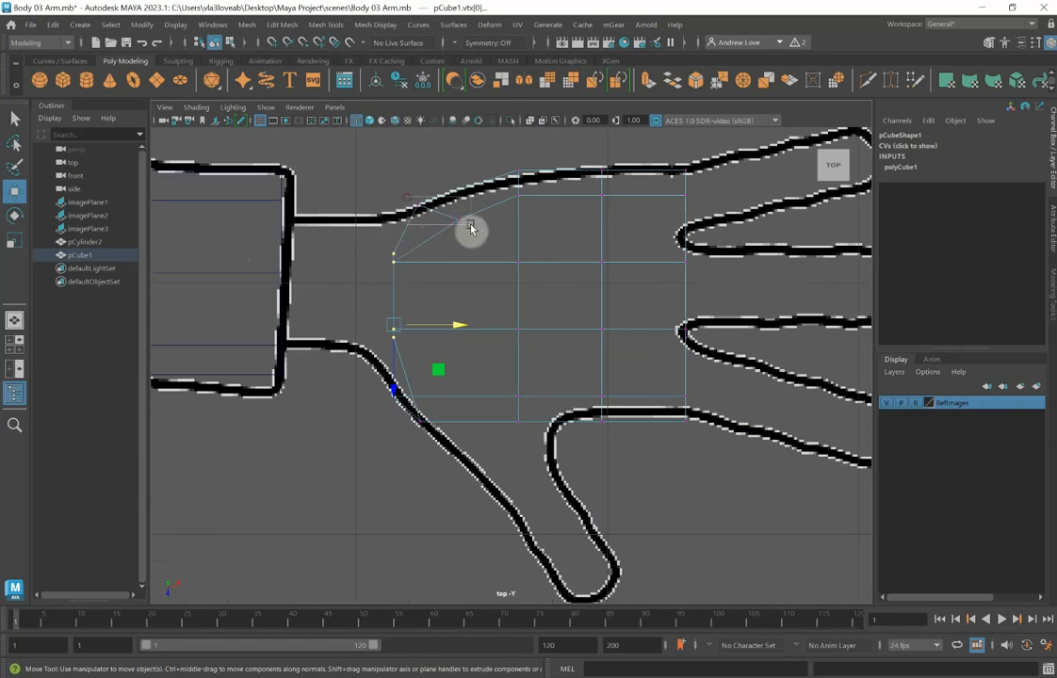
left_click_drag(471, 229, 426, 226)
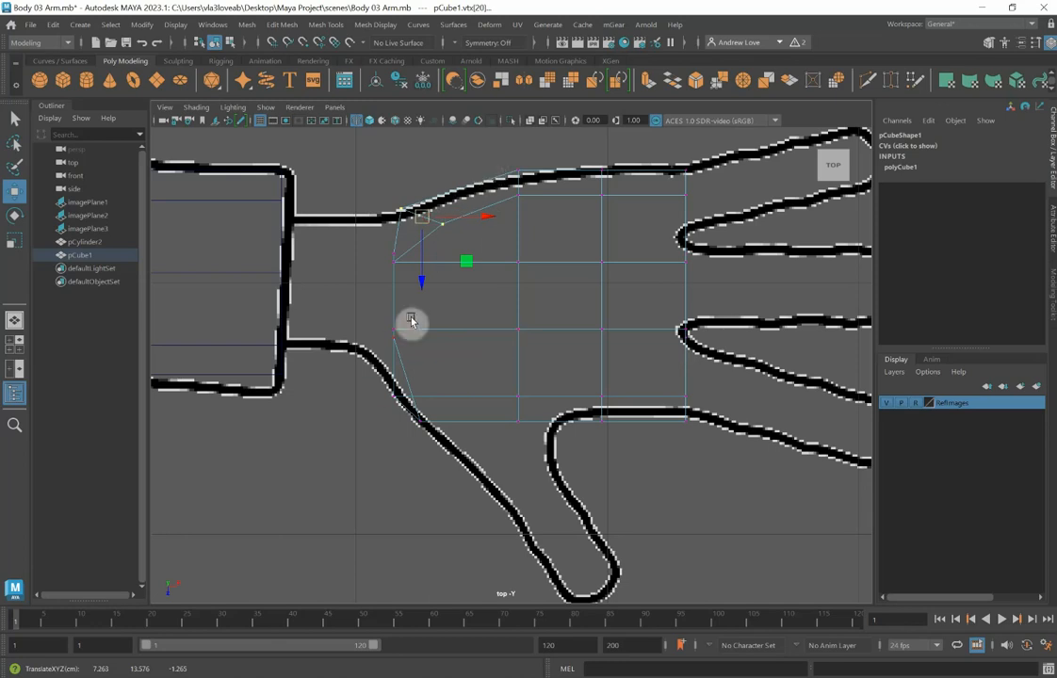
In the perspective view, move the corner's upper and lower vertices along X to about 7.18, lining them up with the palm's wrist end.
key("space")
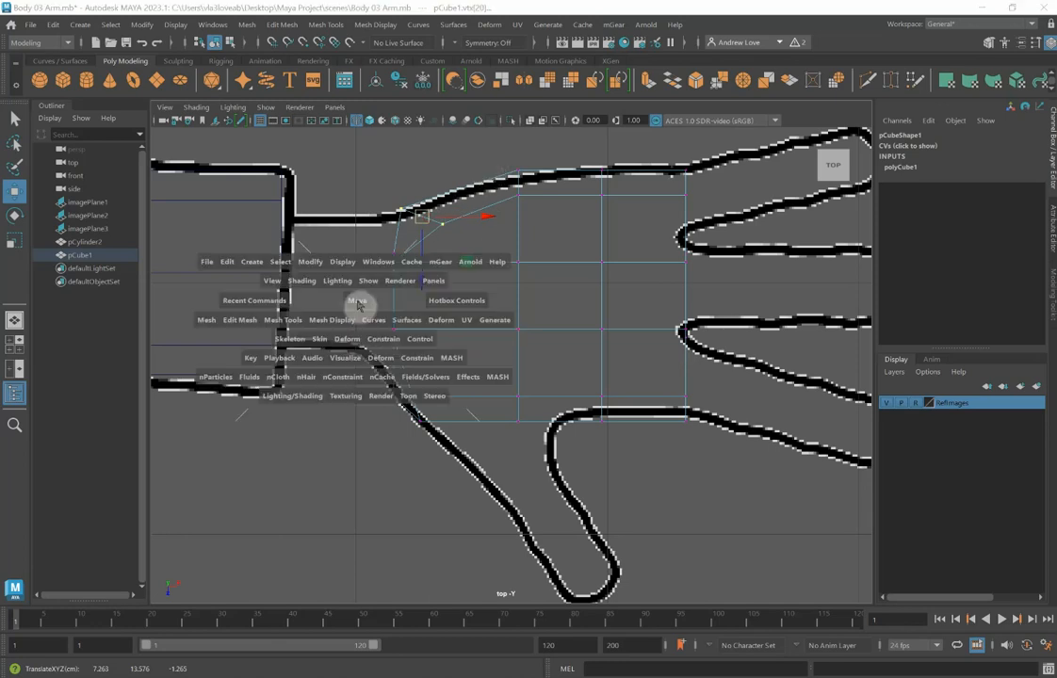
key("space")
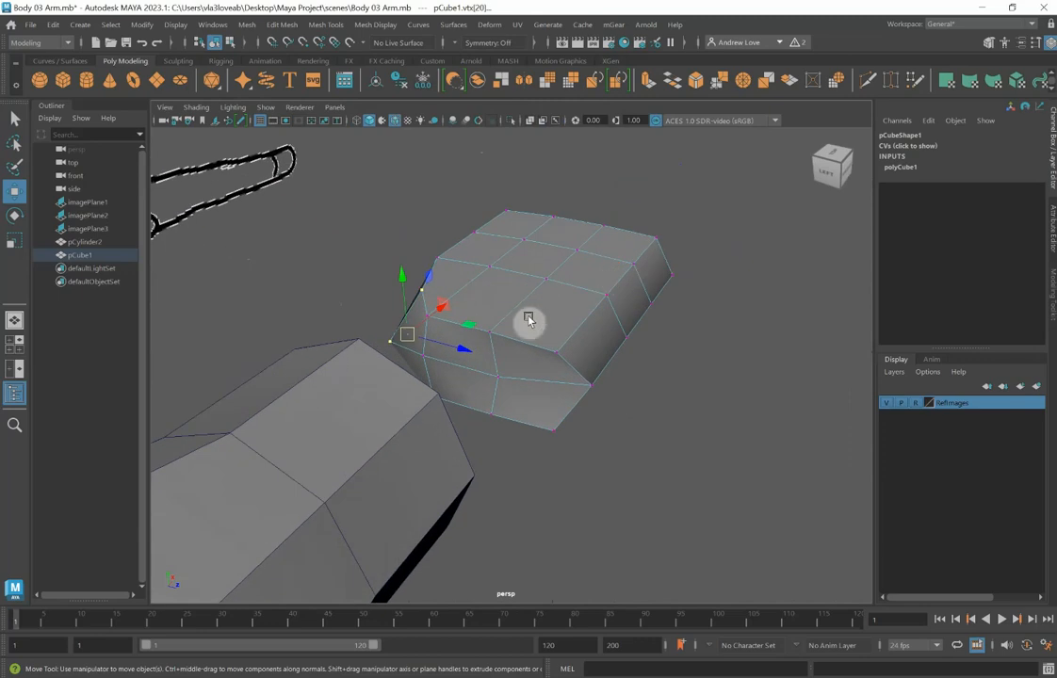
left_click_drag(417, 411, 454, 420, "alt")
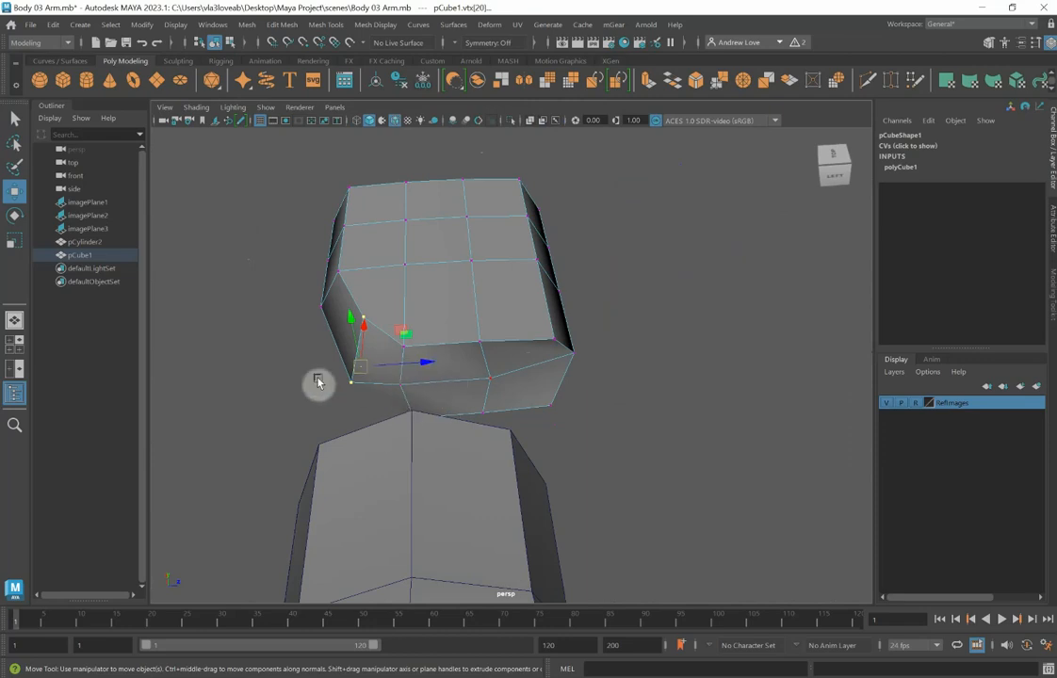
left_click_drag(318, 382, 434, 390, "alt")
left_click(443, 404)
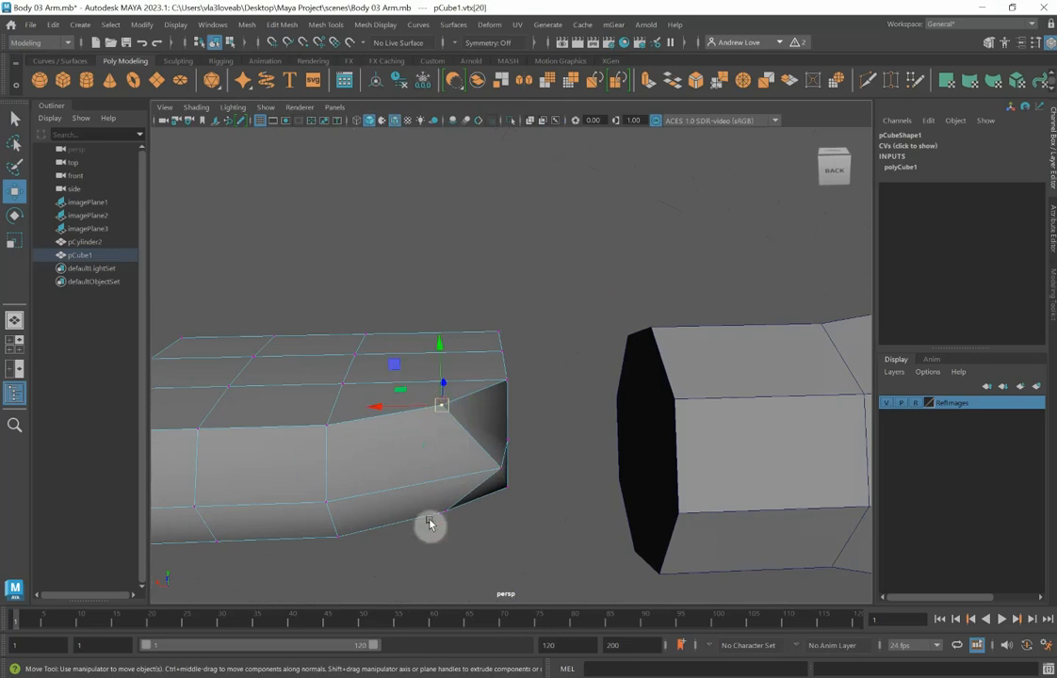
left_click(446, 511, "shift")
left_click_drag(378, 460, 434, 458)
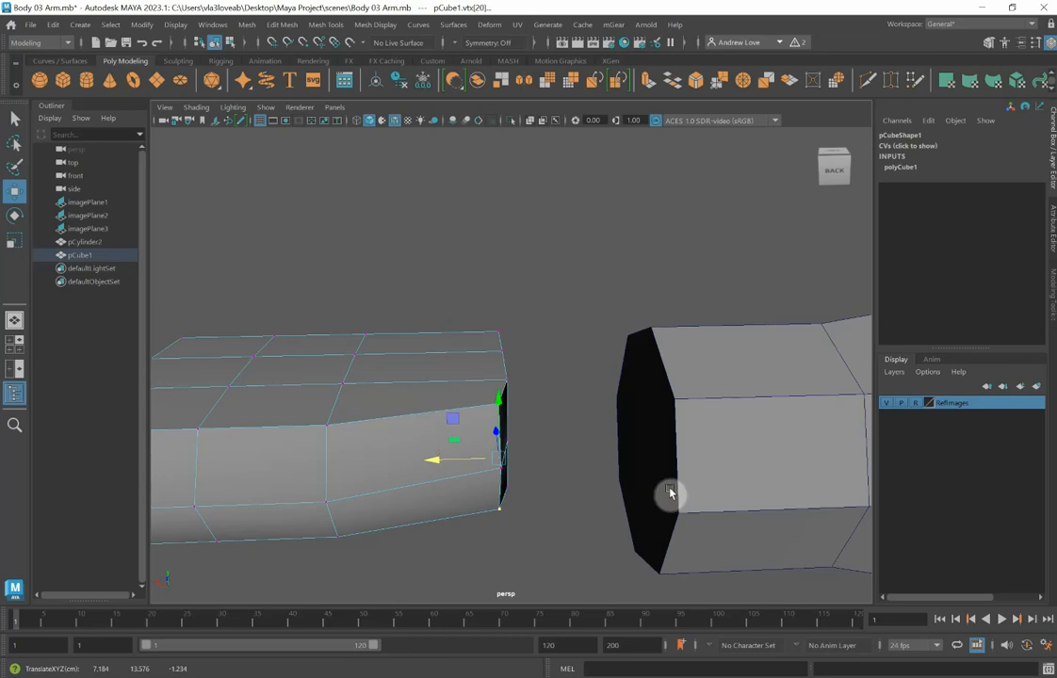
Extrude the end face of the arm at the wrist and scale it uniformly inward to 0.85.
left_click_drag(673, 490, 581, 523, "alt")
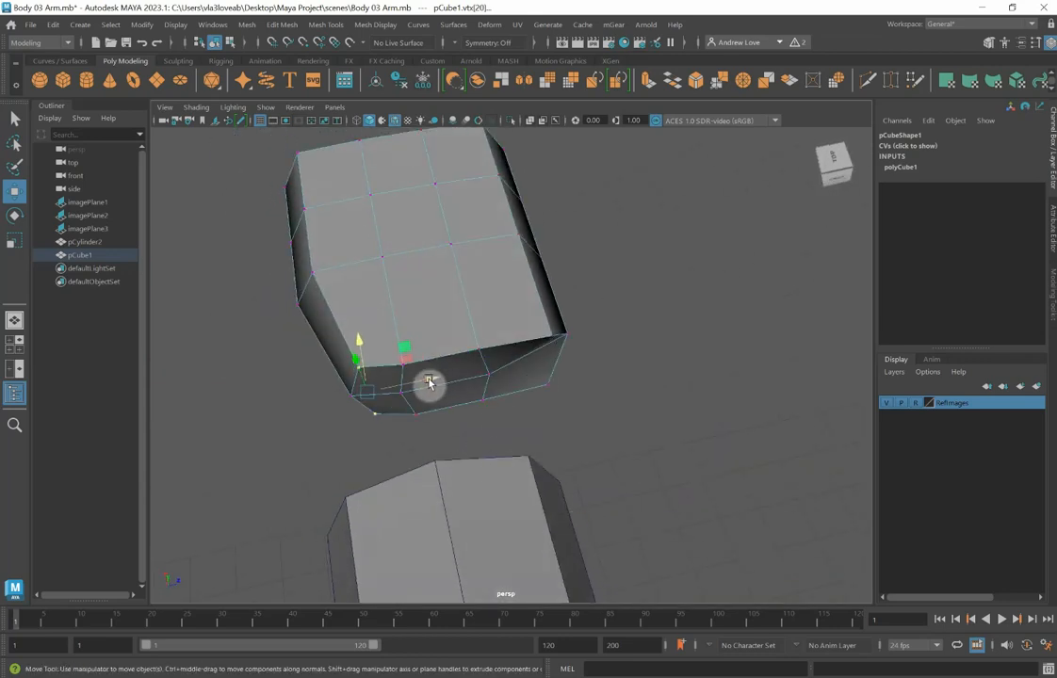
right_click_drag(432, 382, 295, 453)
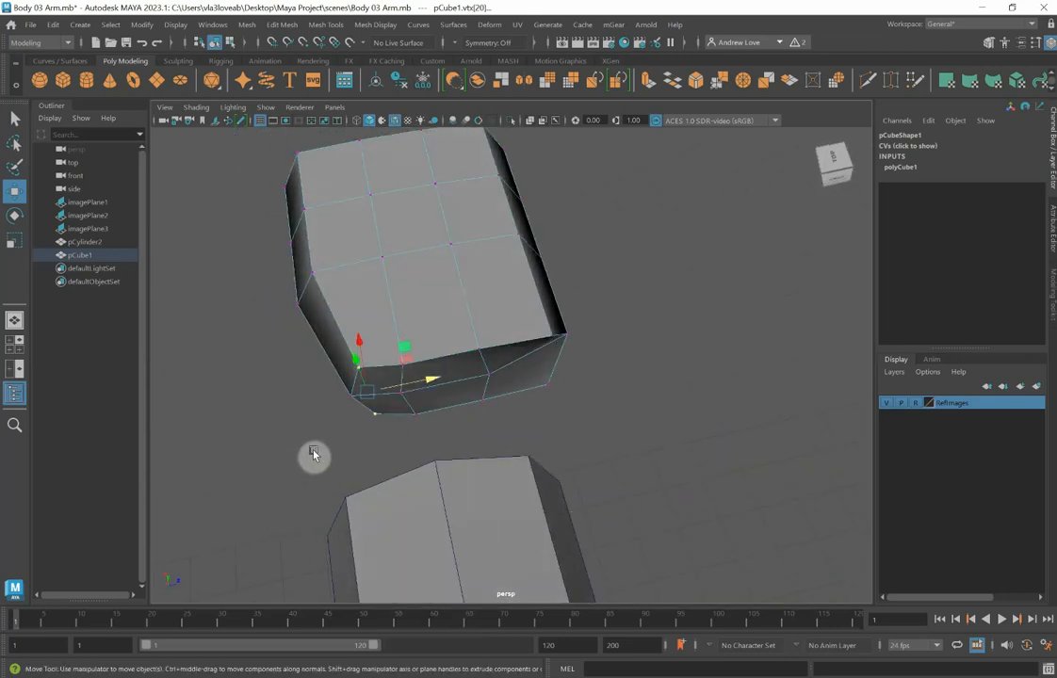
left_click_drag(314, 453, 464, 383, "alt")
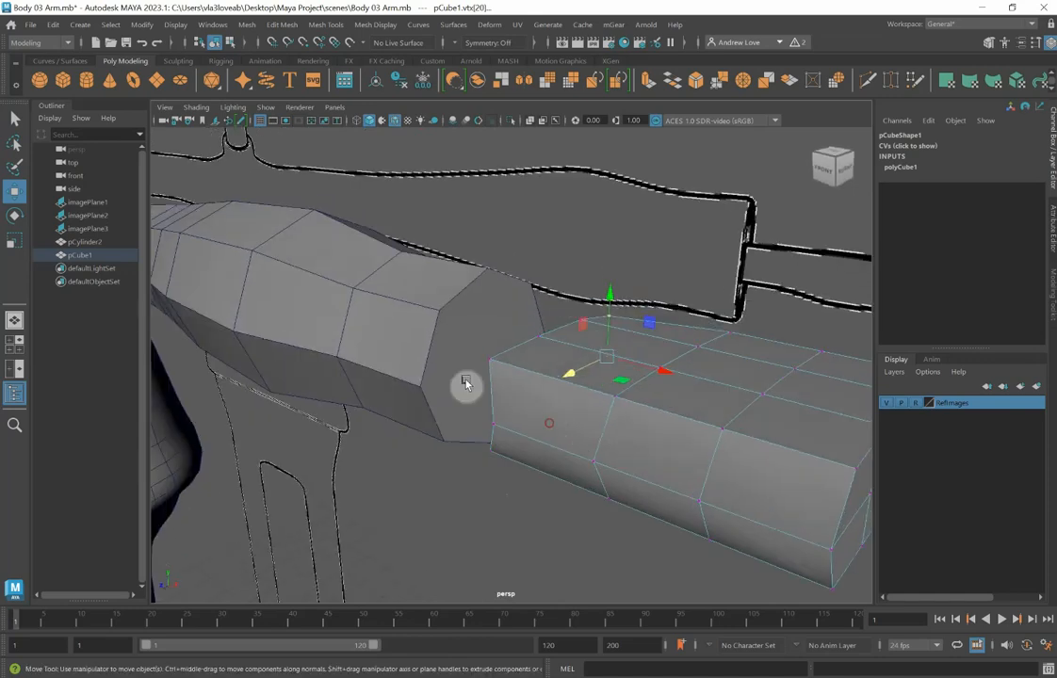
left_click(464, 384)
right_click_drag(460, 384, 455, 346)
left_click(479, 336)
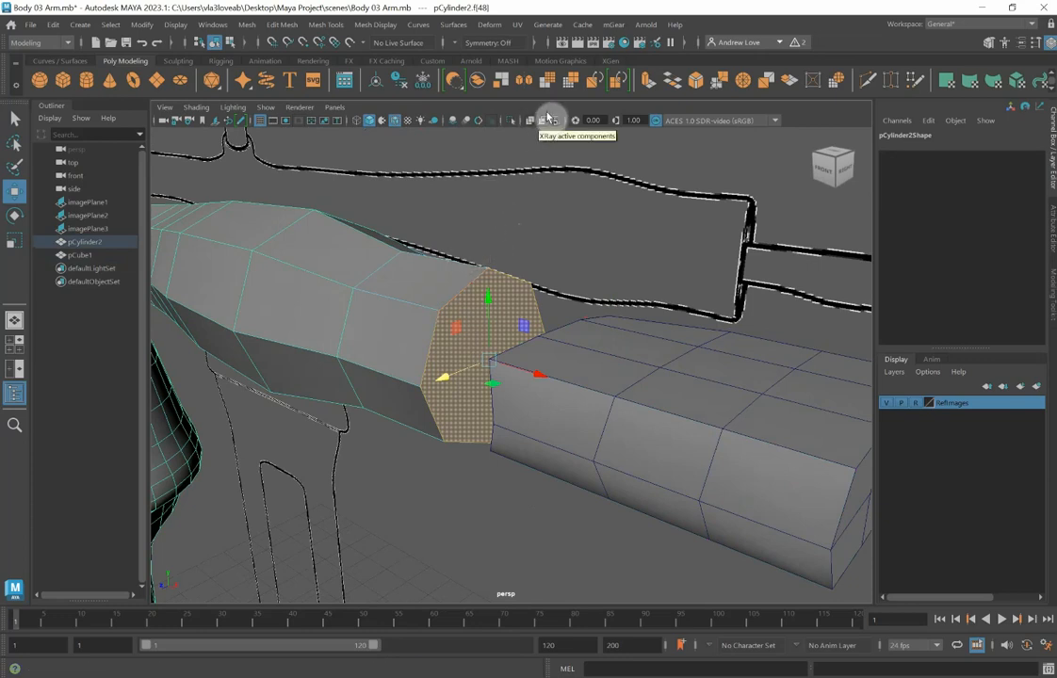
left_click(646, 82)
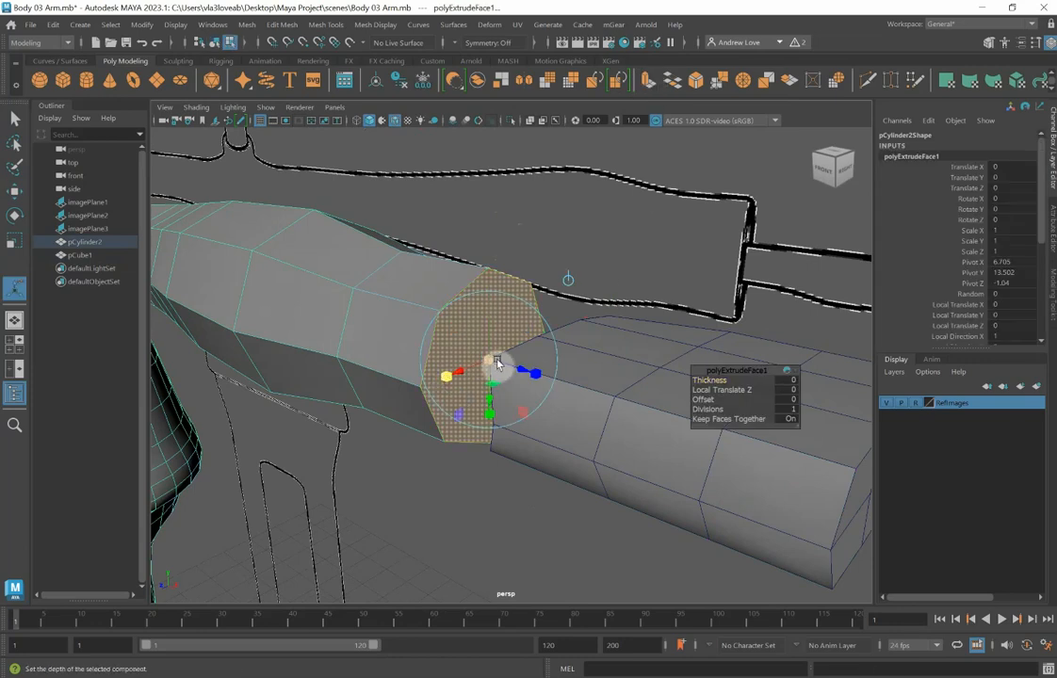
left_click_drag(496, 361, 489, 361)
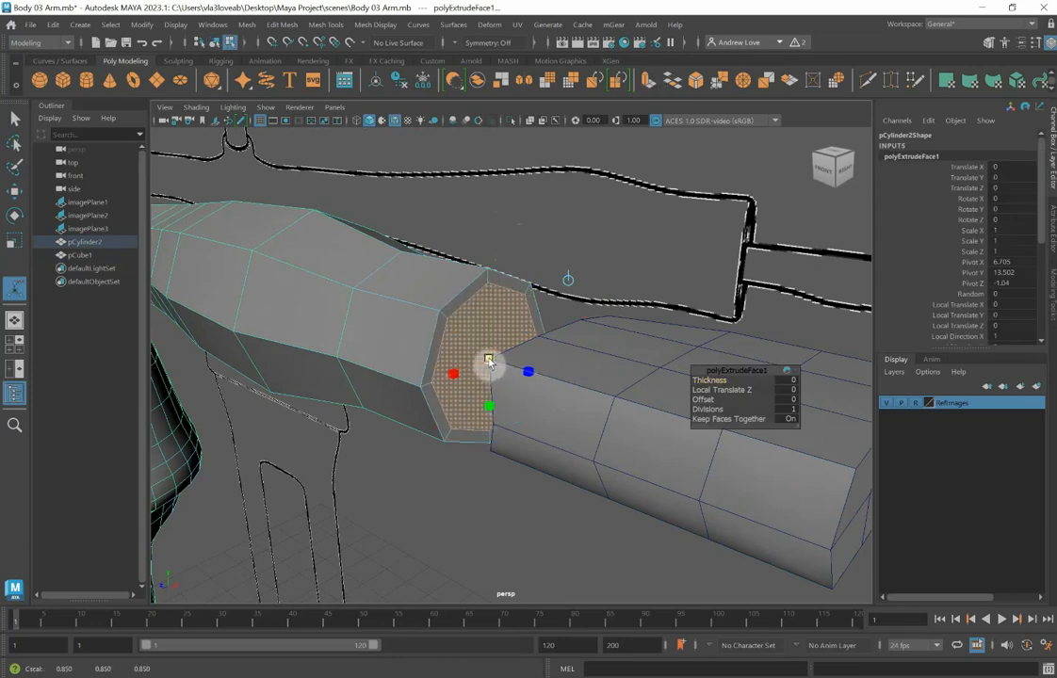
left_click(489, 360)
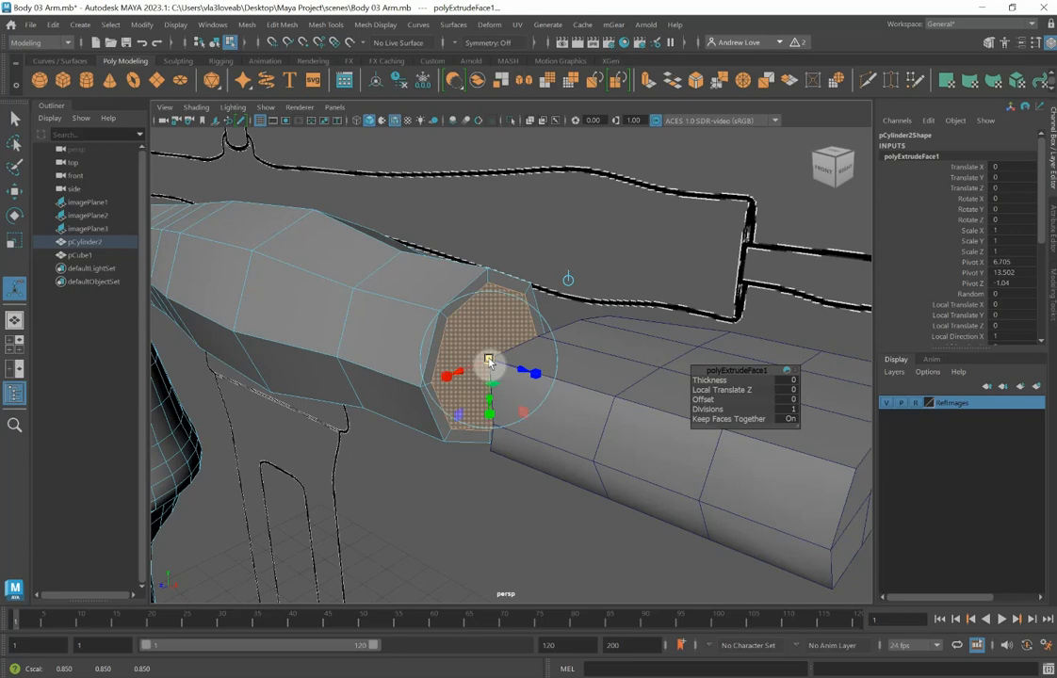
left_click_drag(465, 453, 467, 482, "alt")
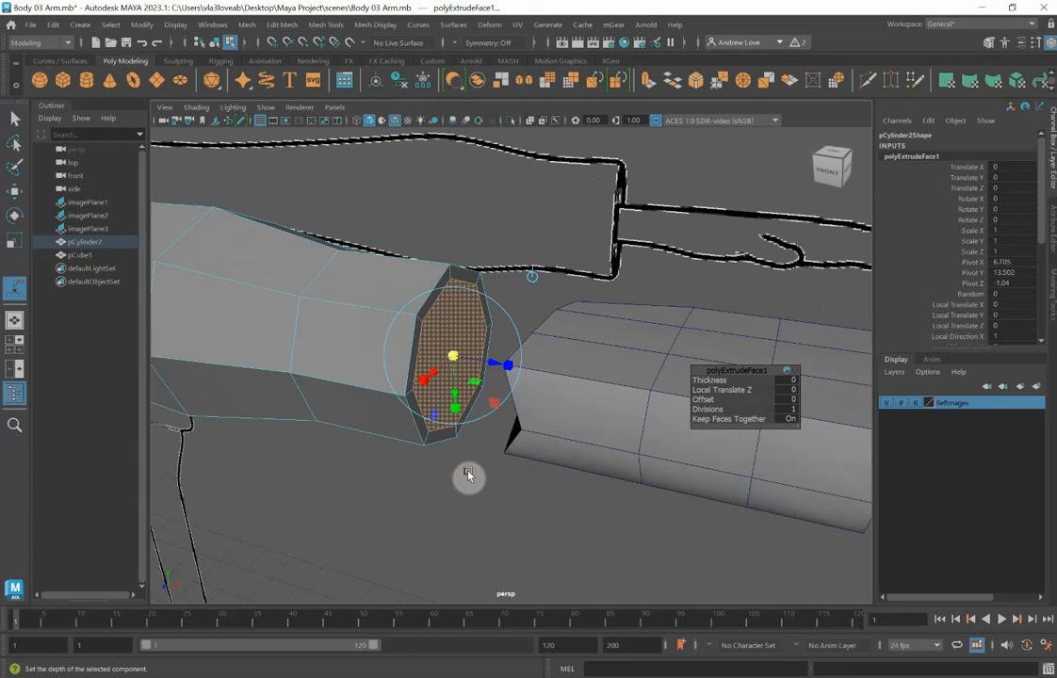
Extrude the arm's wrist face inward to about X 6.478 to hollow out the sleeve opening, and check the result in smooth preview.
key("ctrl+e")
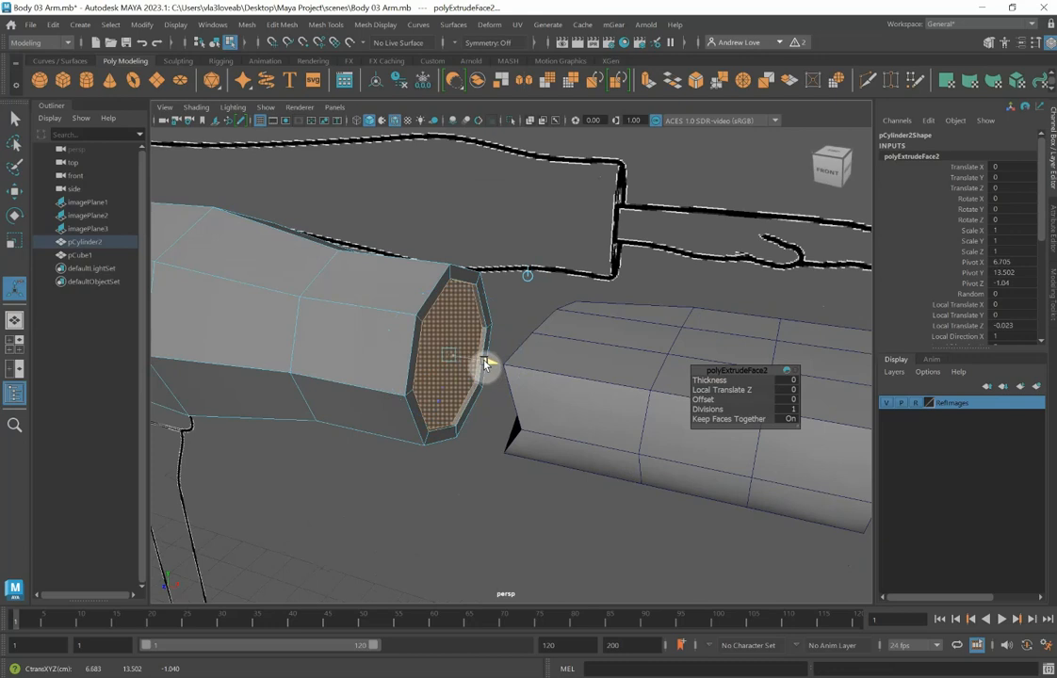
left_click_drag(484, 364, 447, 356)
key("ctrl+e")
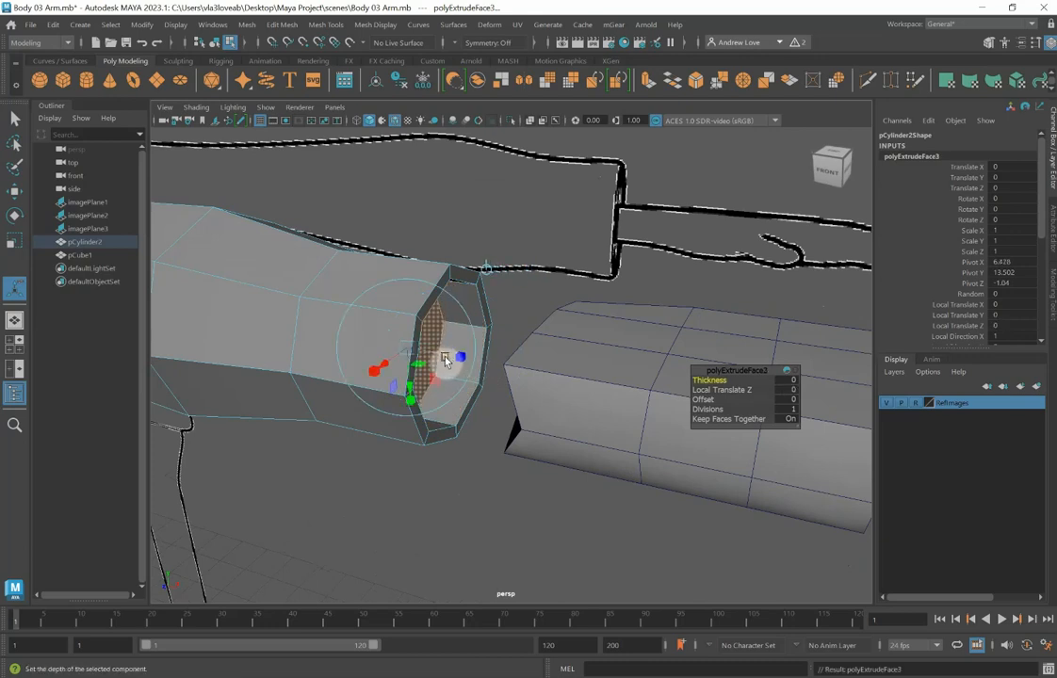
left_click_drag(459, 358, 407, 353)
mouse_move(495, 416)
left_mouse_down("alt")
mouse_move(434, 423)
mouse_move(497, 415)
left_mouse_up("alt")
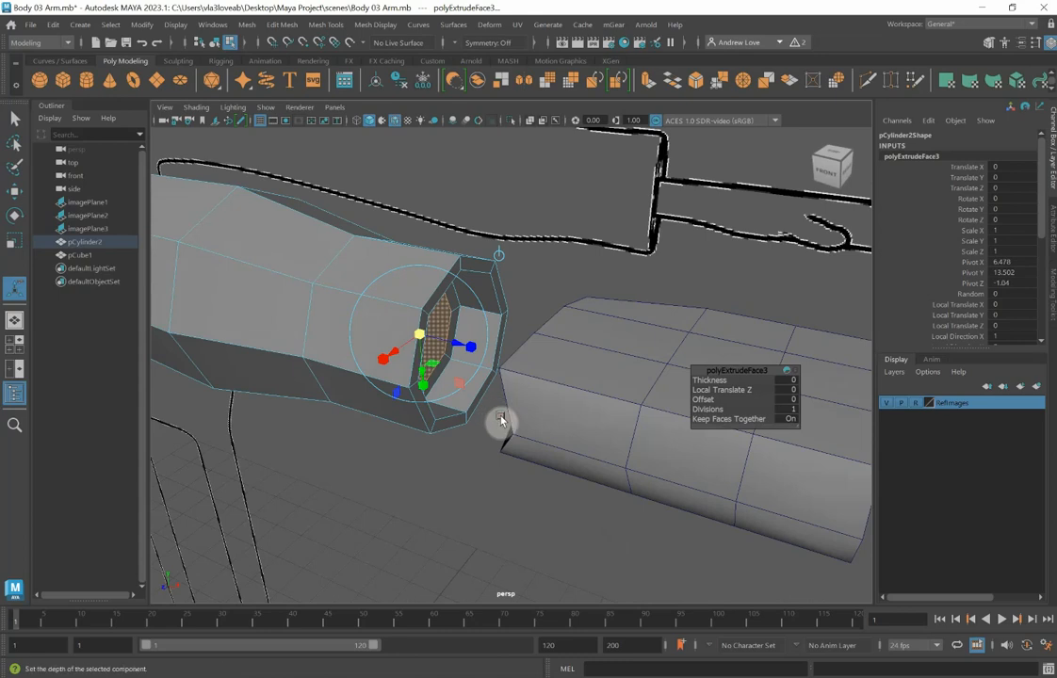
key("3")
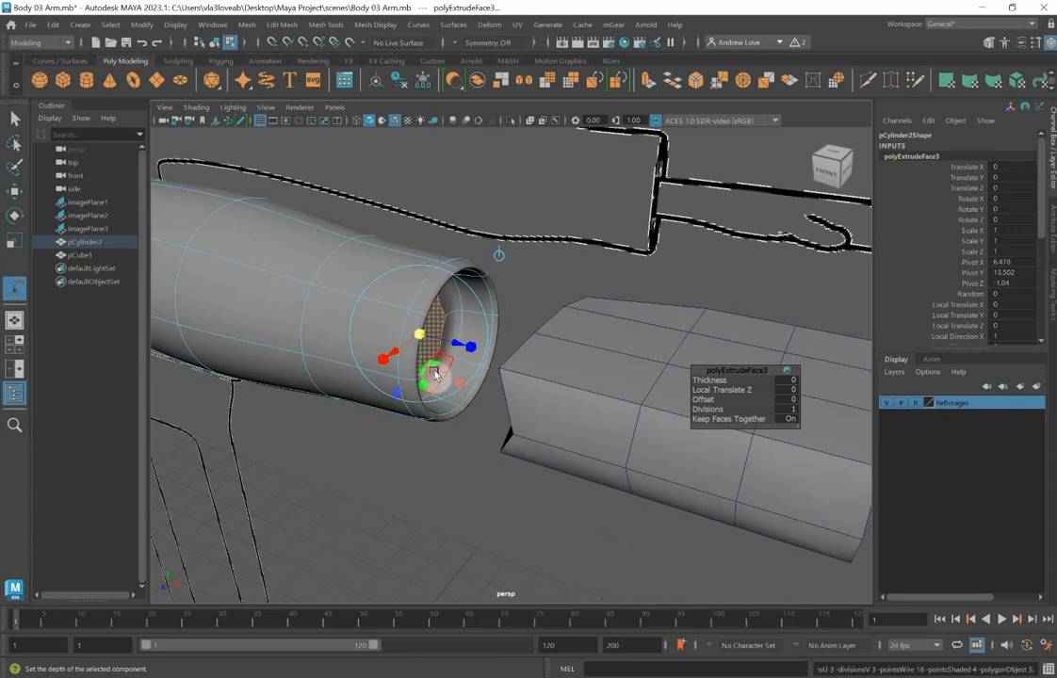
key("1")
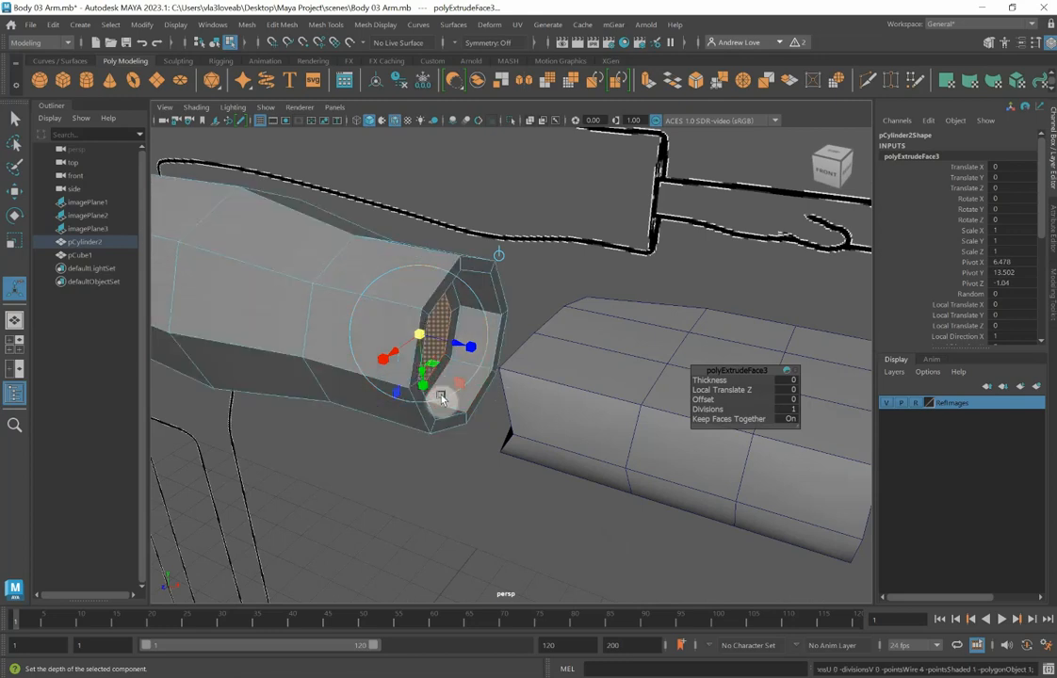
mouse_move(424, 455)
left_mouse_down("alt")
mouse_move(406, 456)
mouse_move(434, 456)
left_mouse_up("alt")
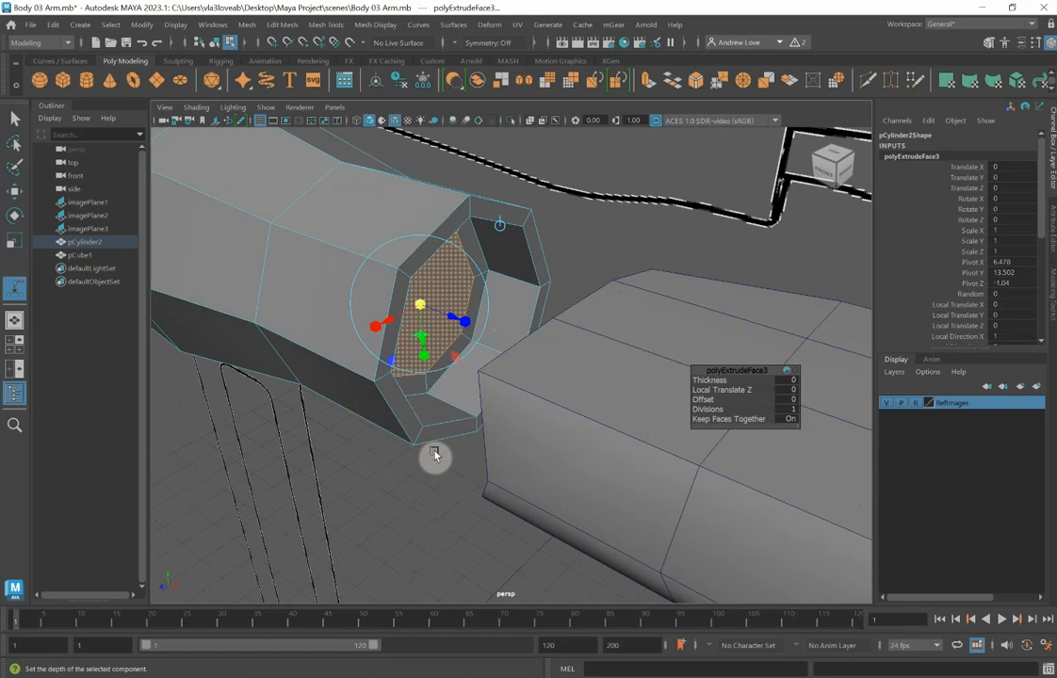
Extrude the recessed sleeve face again with Local Translate Z 0.0114 and scale it slightly inward, away from the sleeve walls.
key("ctrl+e")
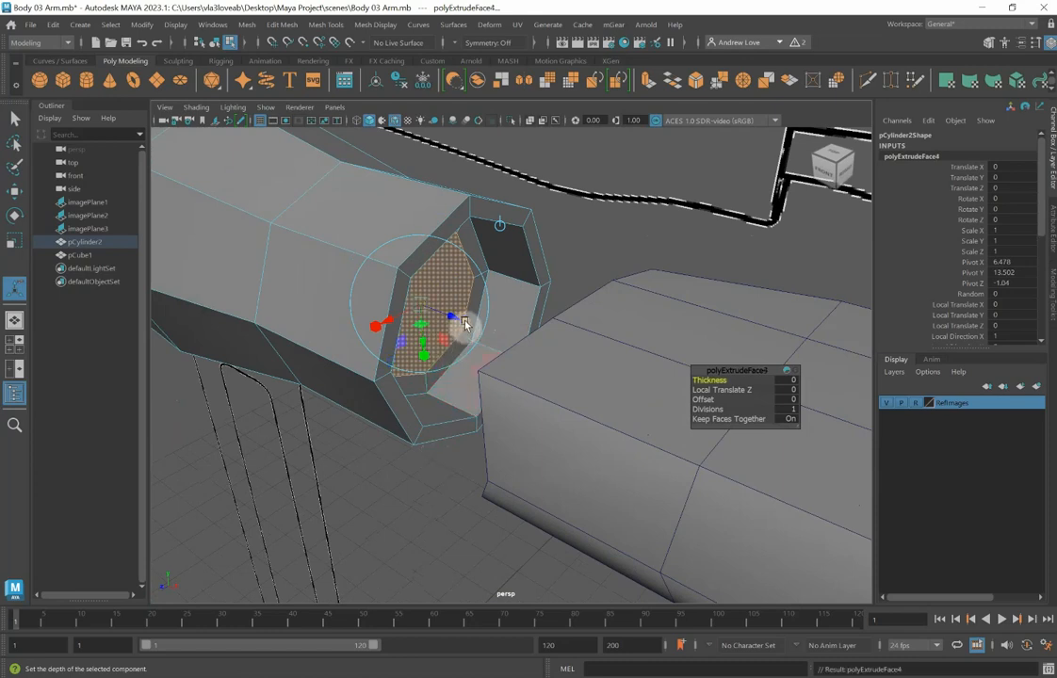
left_click(465, 322)
left_click_drag(421, 304, 455, 319)
left_click(426, 306)
mouse_move(405, 455)
left_mouse_down("alt")
mouse_move(444, 423)
mouse_move(387, 447)
mouse_move(406, 437)
left_mouse_up("alt")
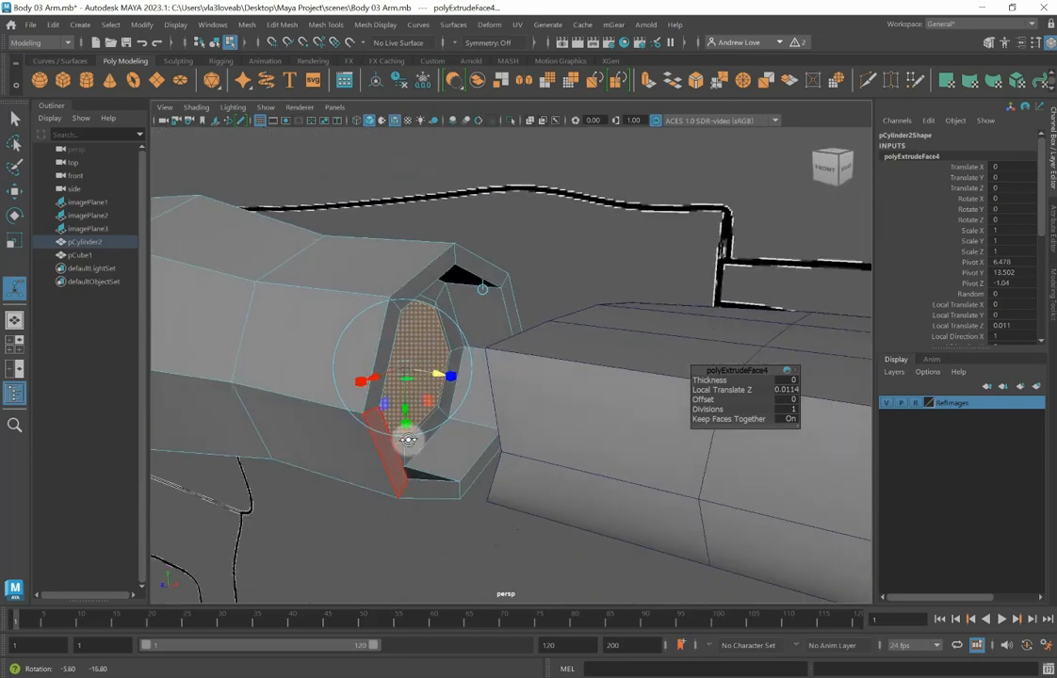
Extrude the recessed face 0.302 out toward the palm to form the wrist inside the sleeve.
key("ctrl+e")
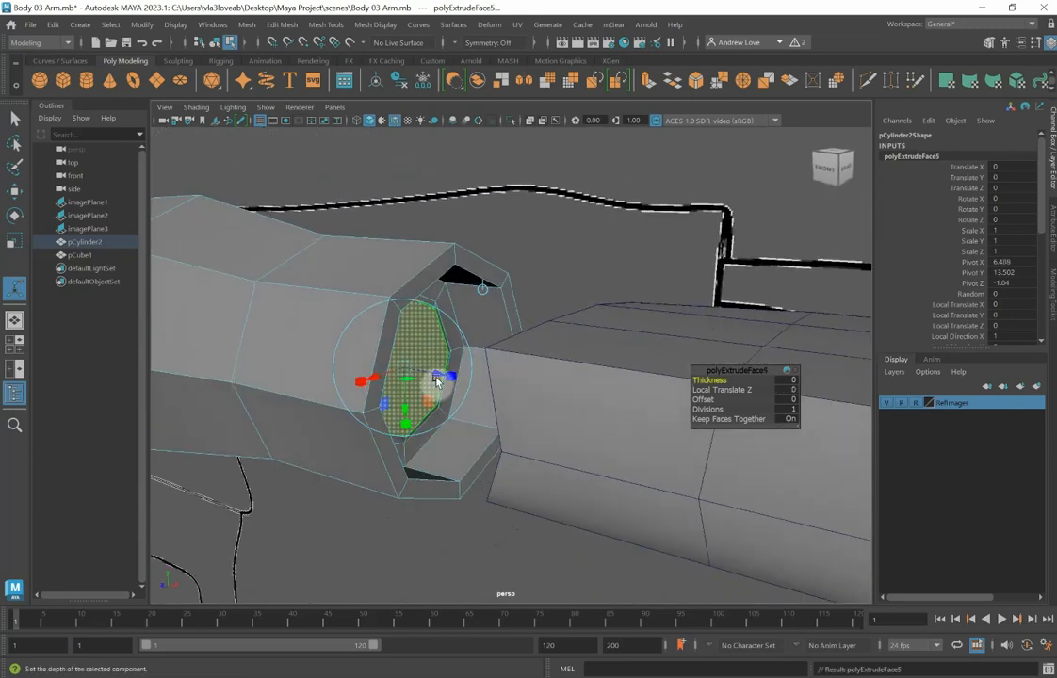
left_click_drag(436, 380, 519, 389)
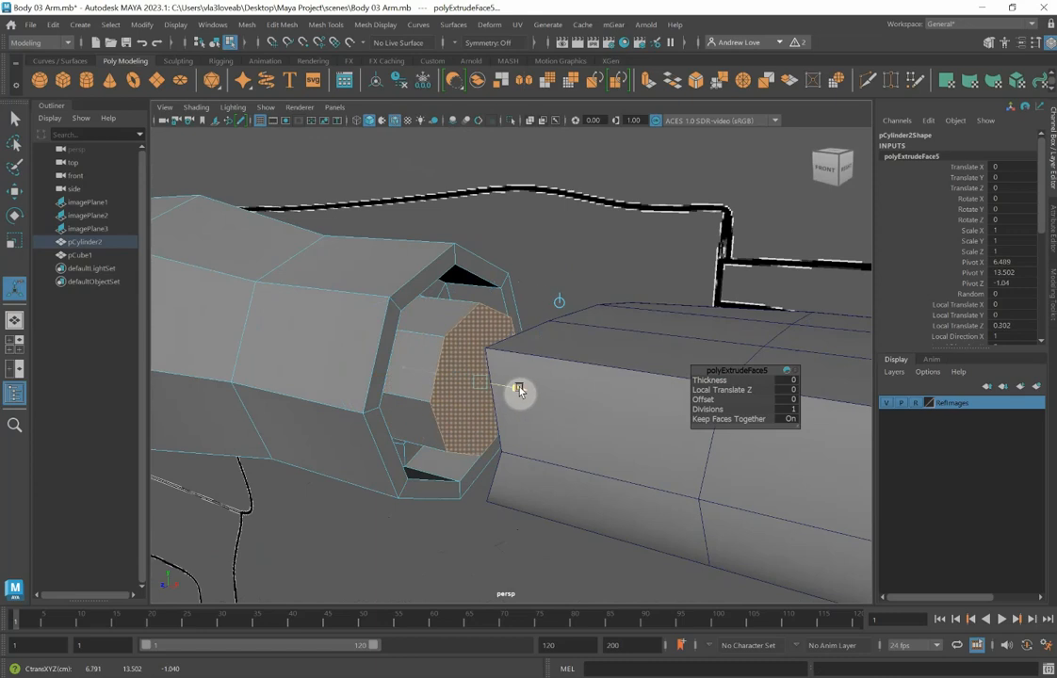
key("shift+z")
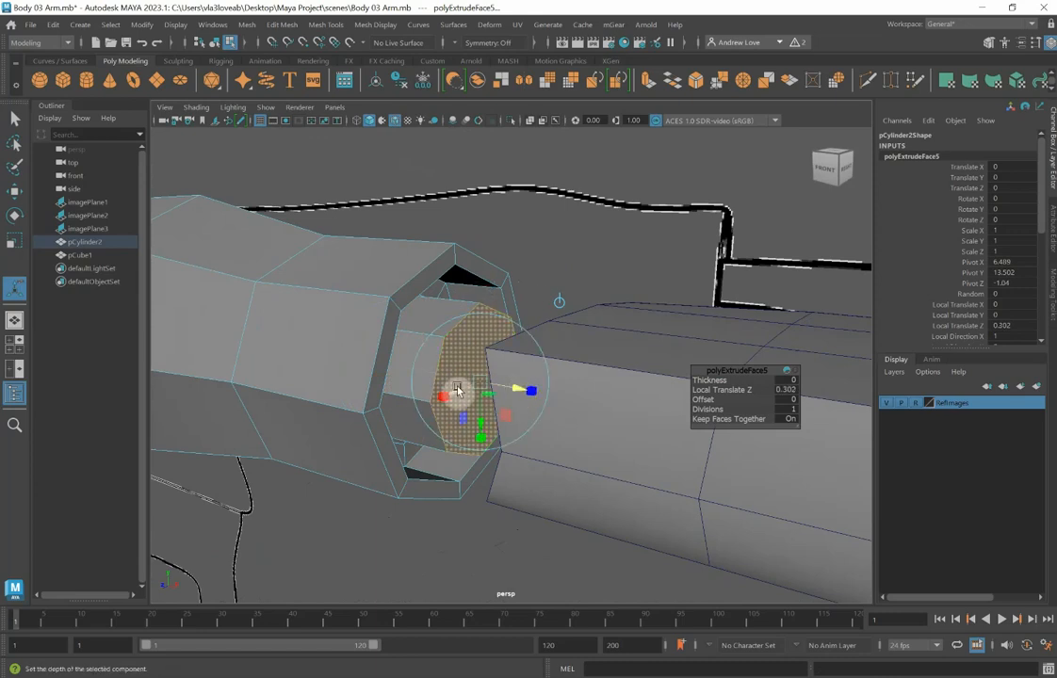
Scale the wrist's end face down vertically and delete it to leave the wrist open.
key("r")
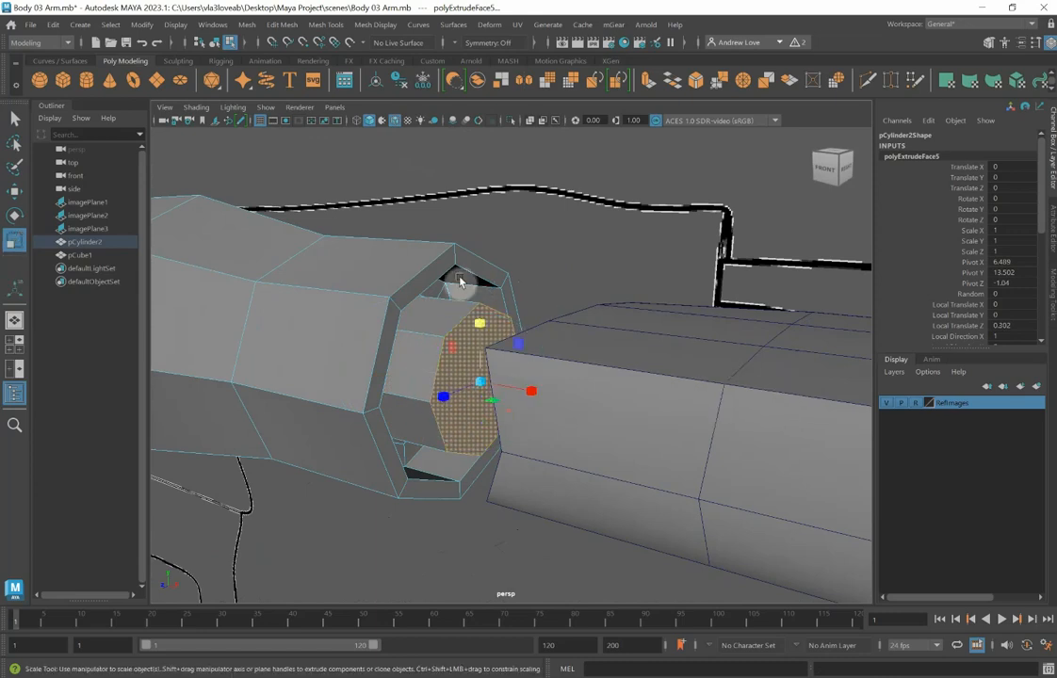
left_click_drag(478, 312, 397, 465)
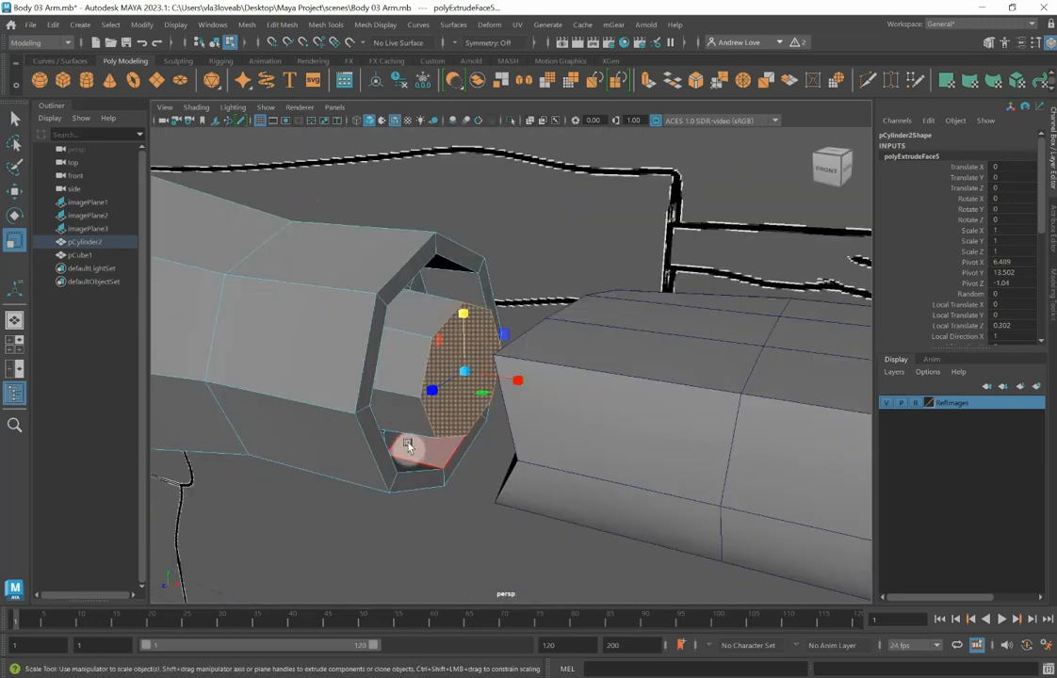
key("Delete")
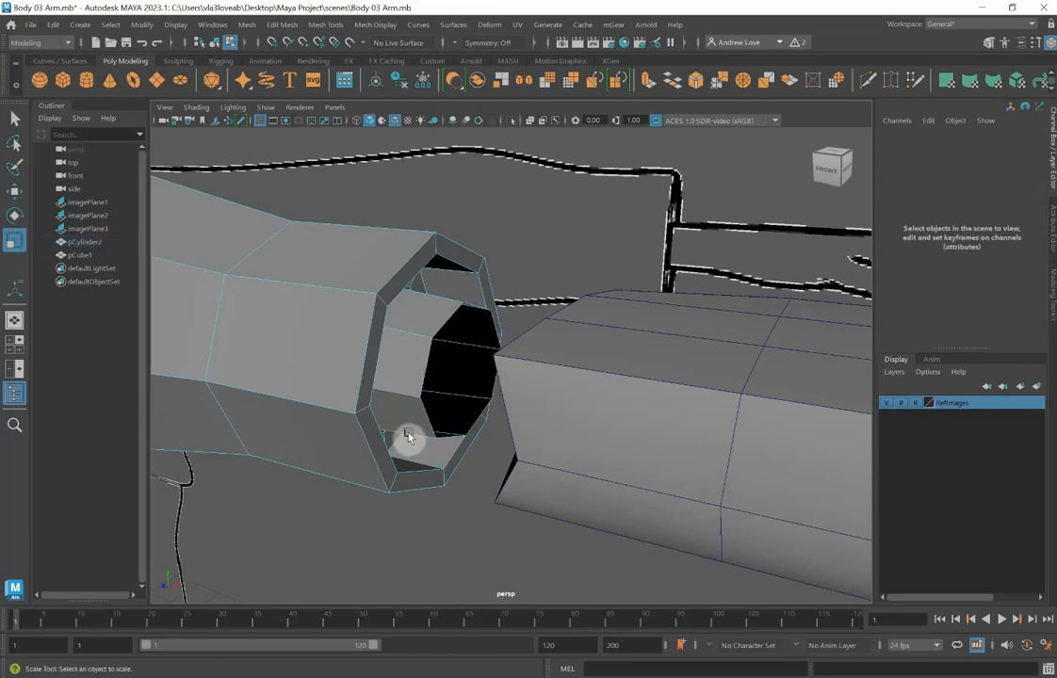
Combine the palm and the arm into a single mesh.
left_click_drag(415, 524, 396, 528, "alt")
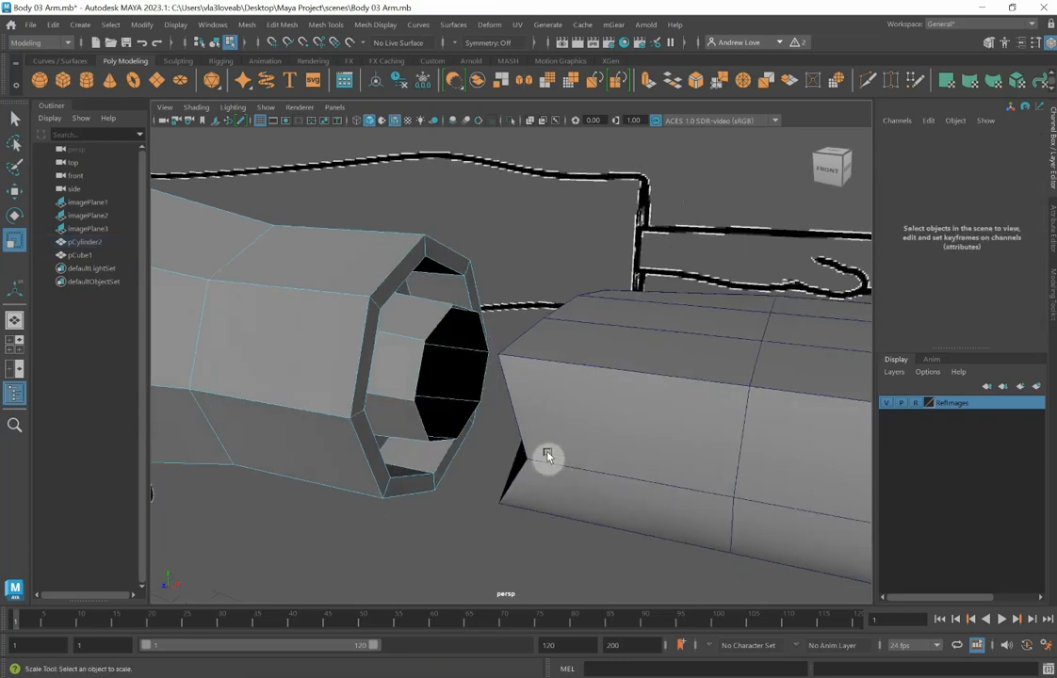
right_click_drag(594, 426, 650, 288)
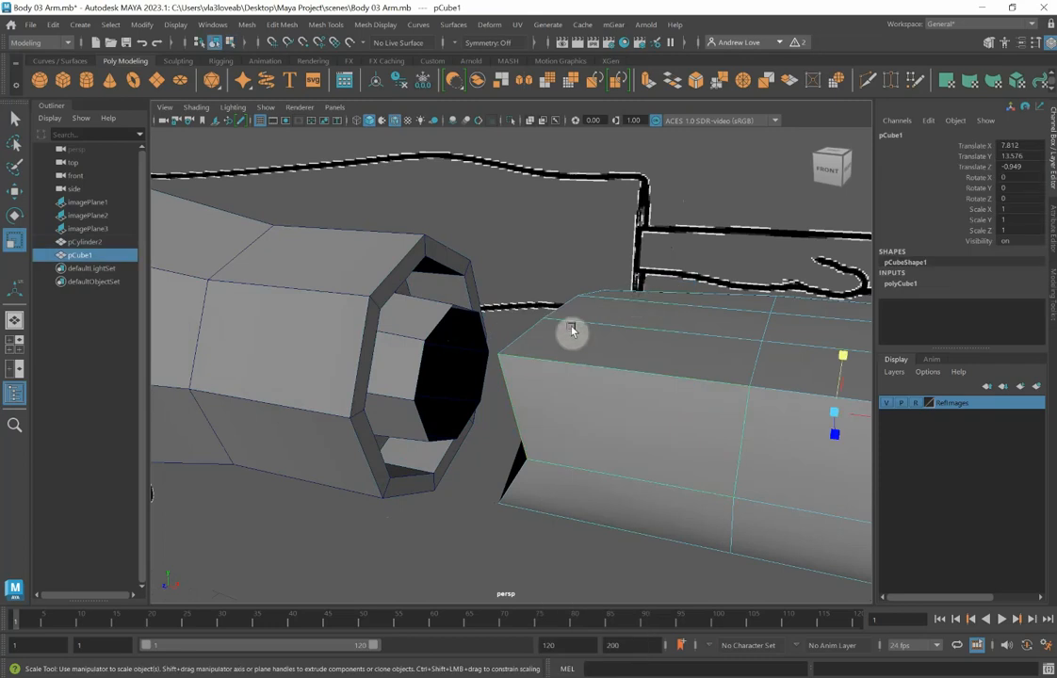
left_click(348, 329, "shift")
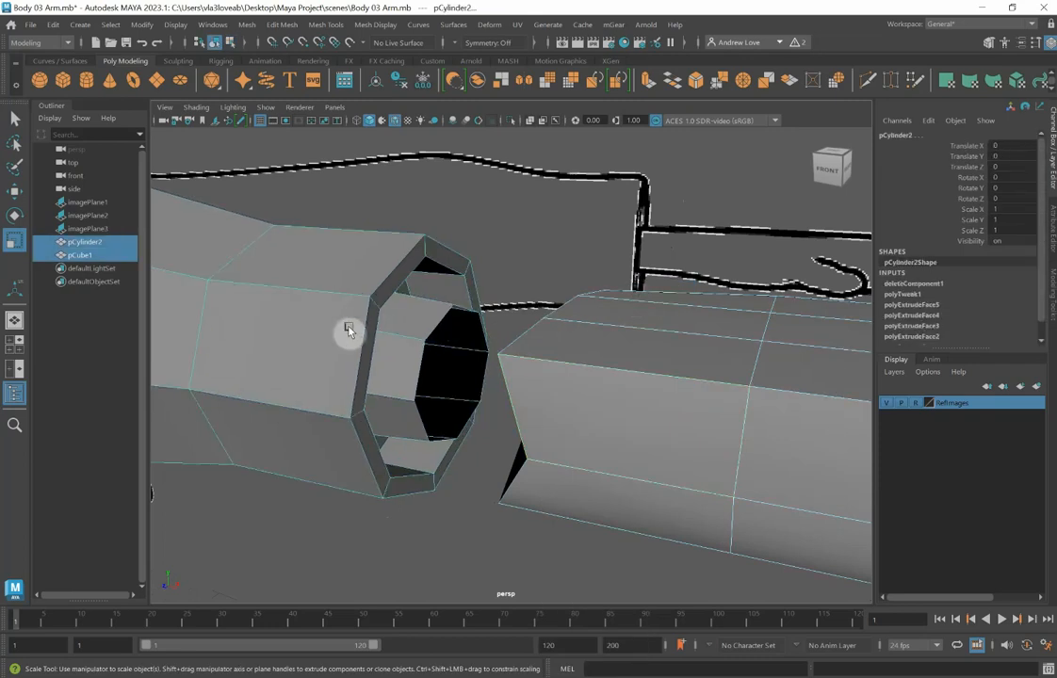
left_click(479, 82)
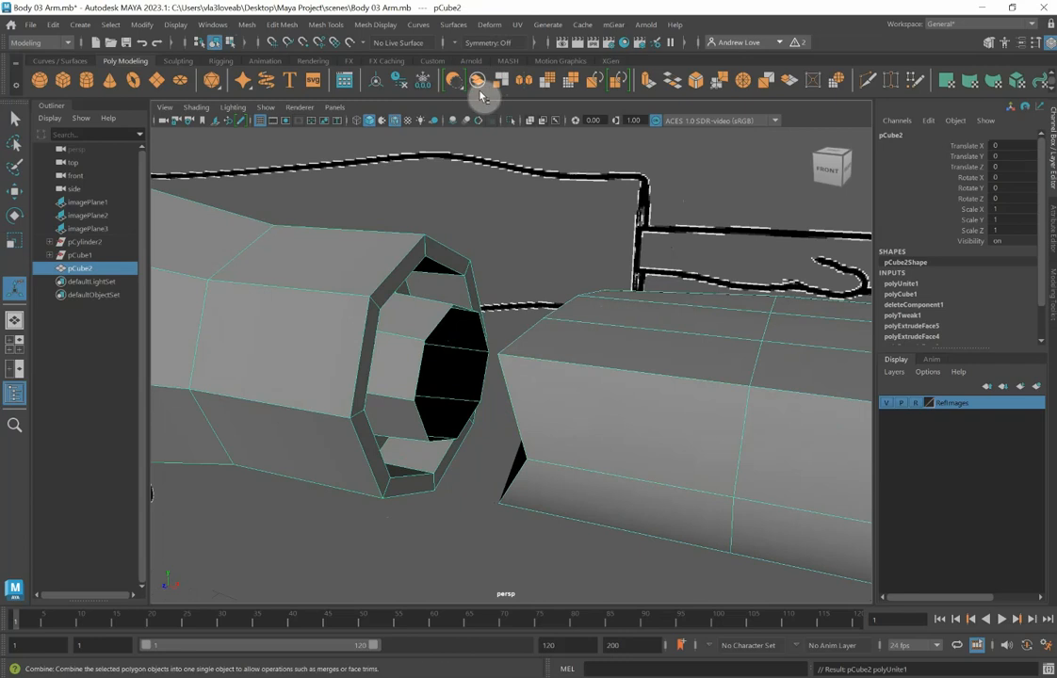
Delete the four adjoining faces at the palm's wrist end, on the side away from the thumb, to open it for the wrist.
left_click_drag(389, 267, 500, 276, "alt")
right_click_drag(436, 356, 434, 347)
left_click(431, 349)
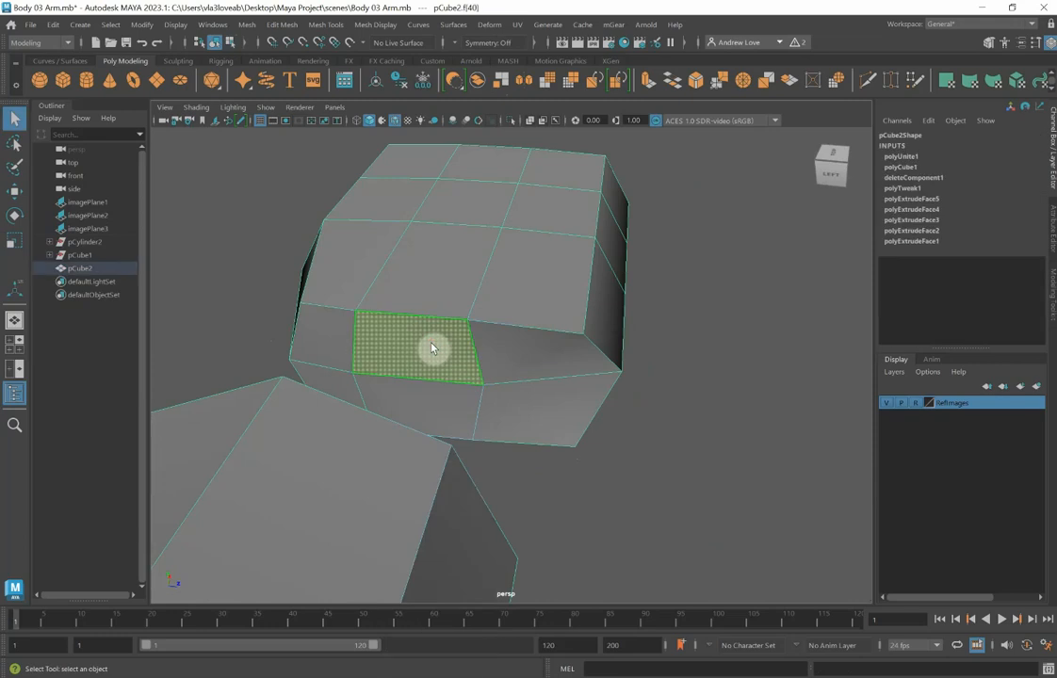
key("Delete")
left_click(338, 340)
key("Delete")
left_click(413, 384)
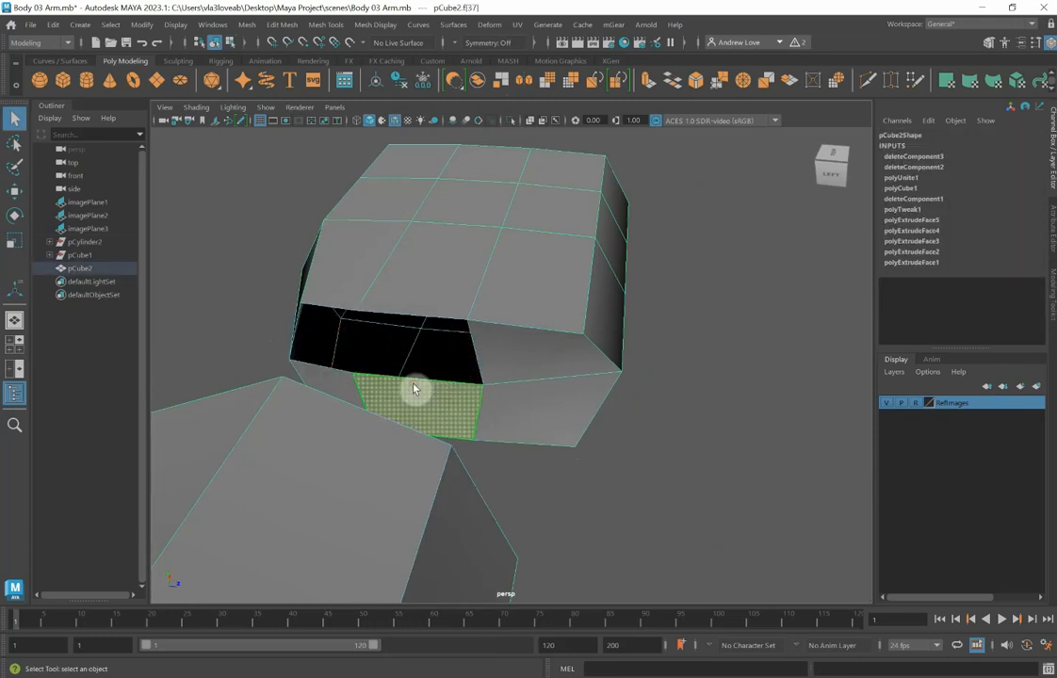
key("Delete")
left_click(337, 381)
key("Delete")
Bridge the middle upper edge of the palm's wrist opening to the matching upper edge of the arm's wrist.
left_click_drag(361, 462, 182, 530, "alt")
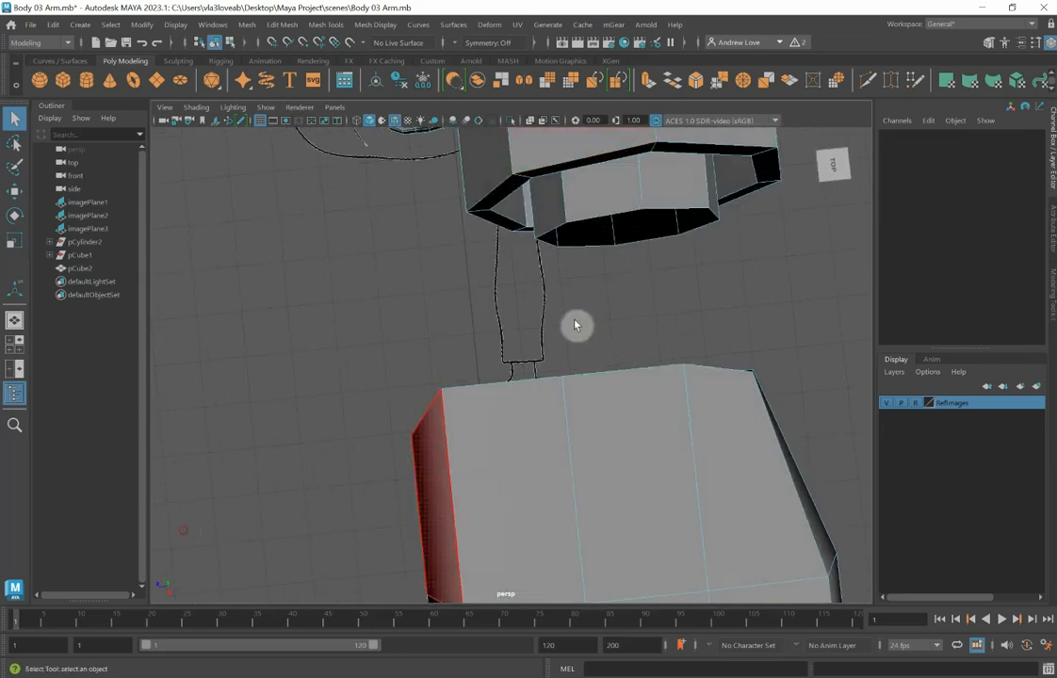
right_click_drag(608, 386, 608, 273)
left_click(629, 377)
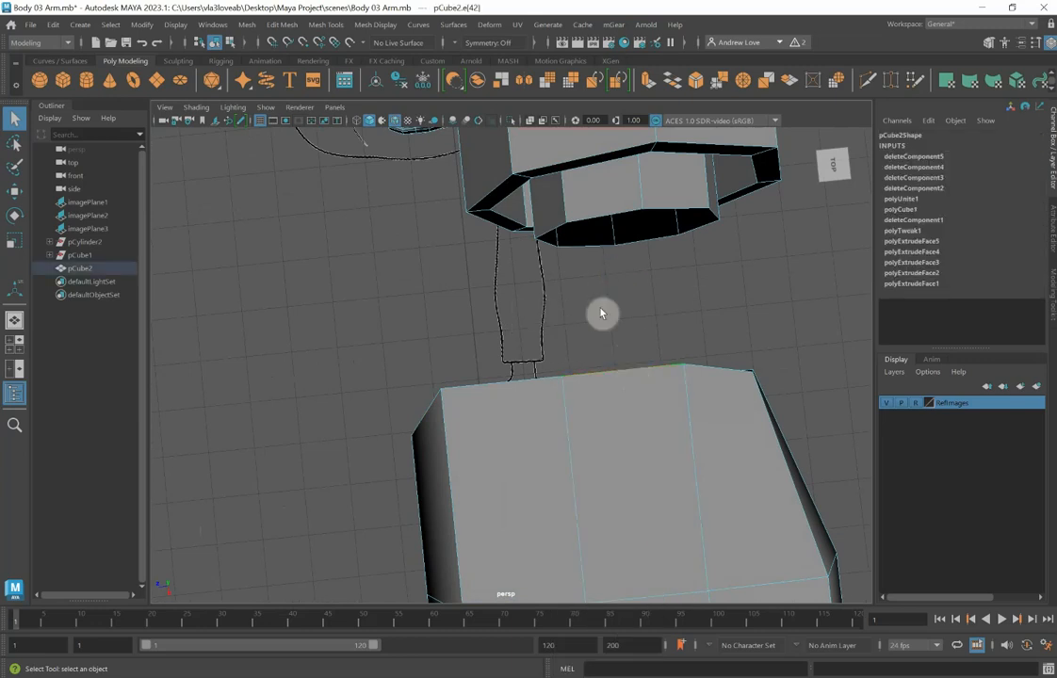
left_click(675, 82)
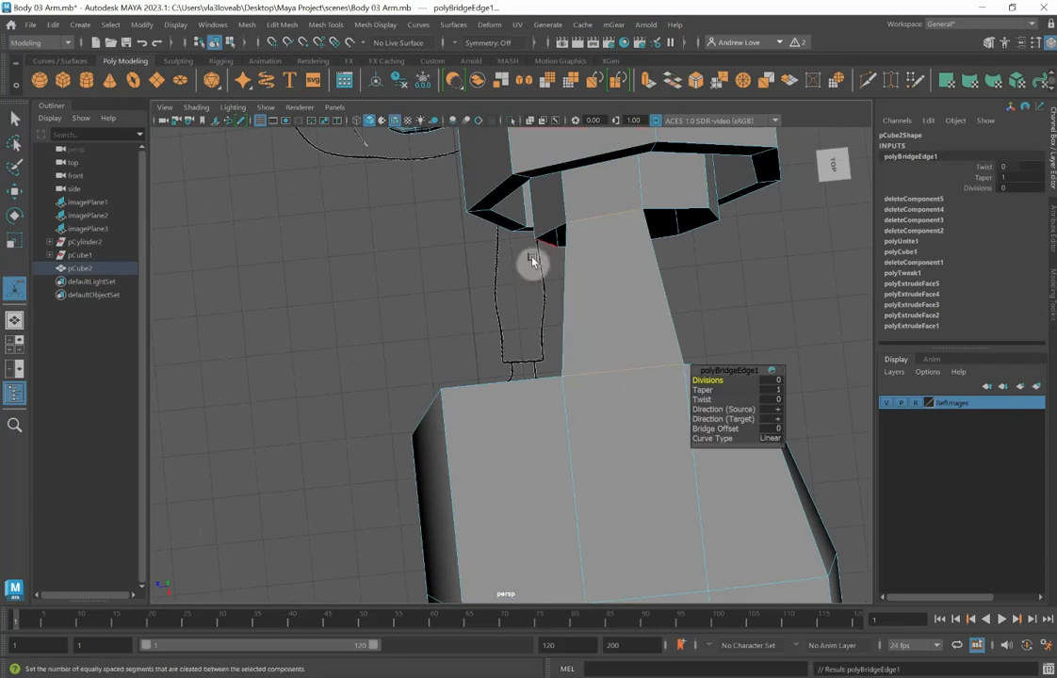
Bridge the remaining open edges of the arm's wrist to the edges around the palm's opening.
mouse_move(459, 314)
left_mouse_down("alt")
mouse_move(498, 301)
mouse_move(452, 314)
left_mouse_up("alt")
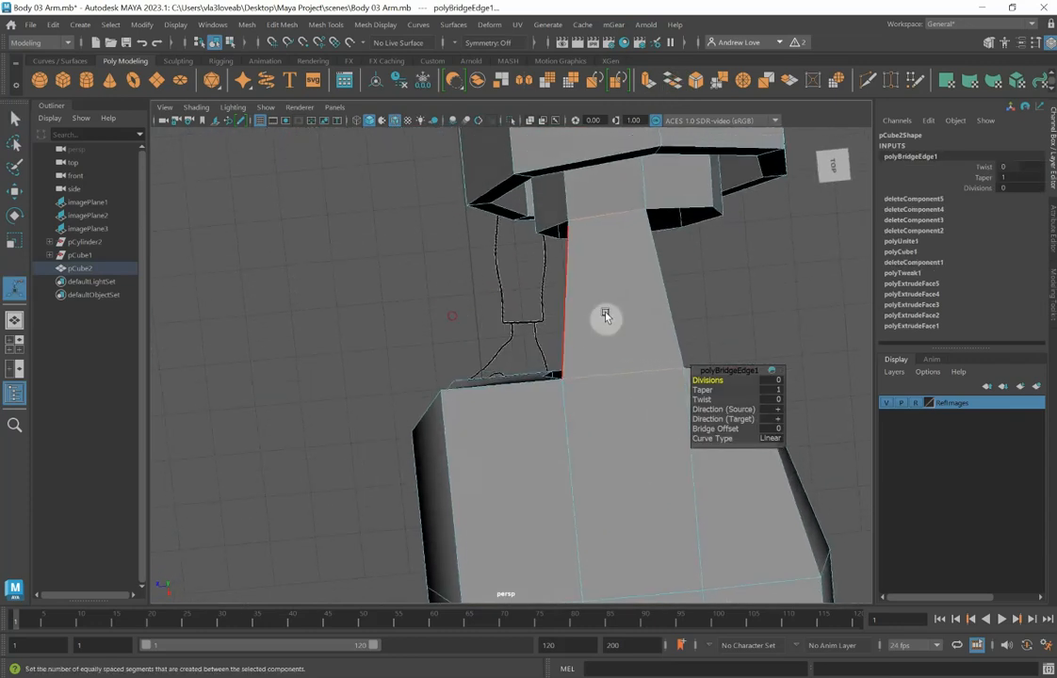
left_click(663, 280, "shift")
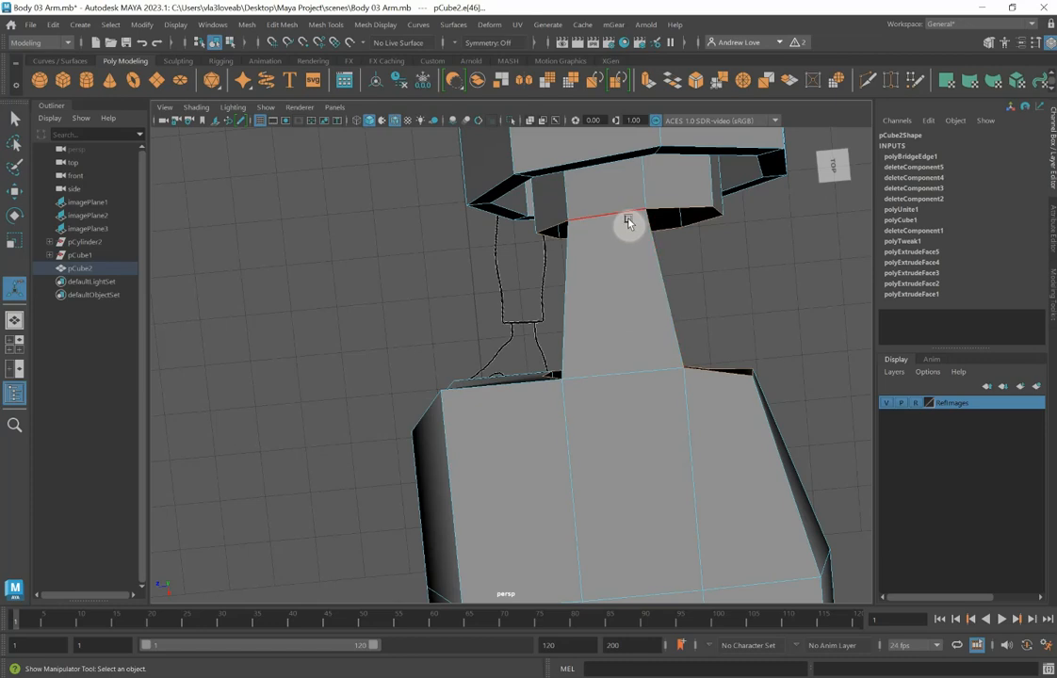
left_click(676, 84)
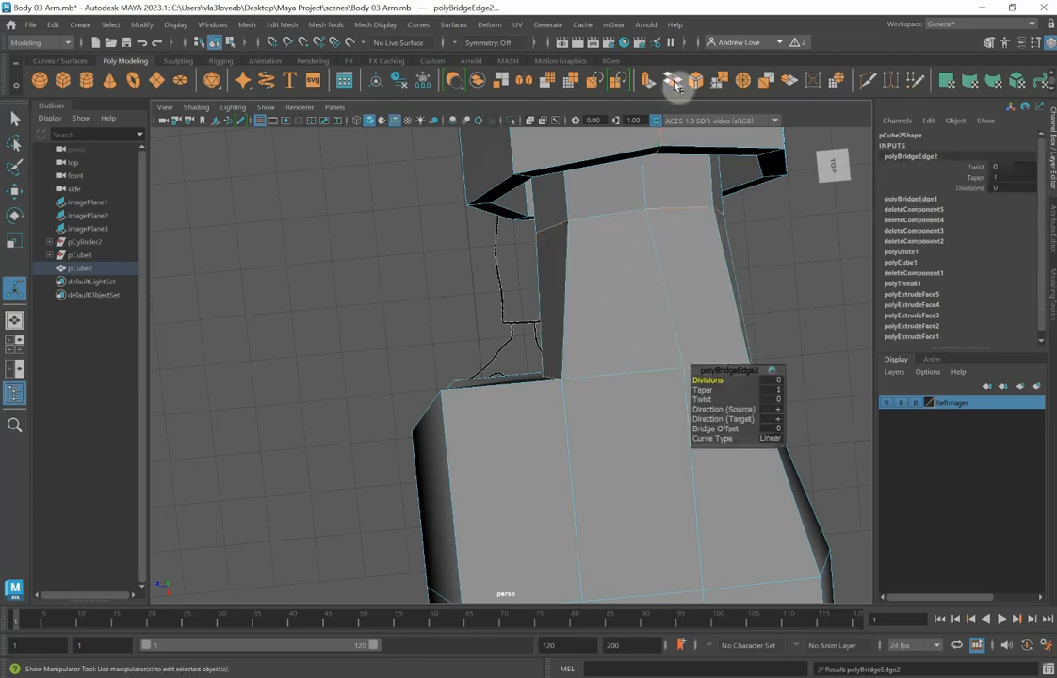
In the top view, move the thumb-side vertex of the wrist joint onto the reference outline, at about X 7.086, Z -0.688.
left_click_drag(415, 335, 491, 355, "alt")
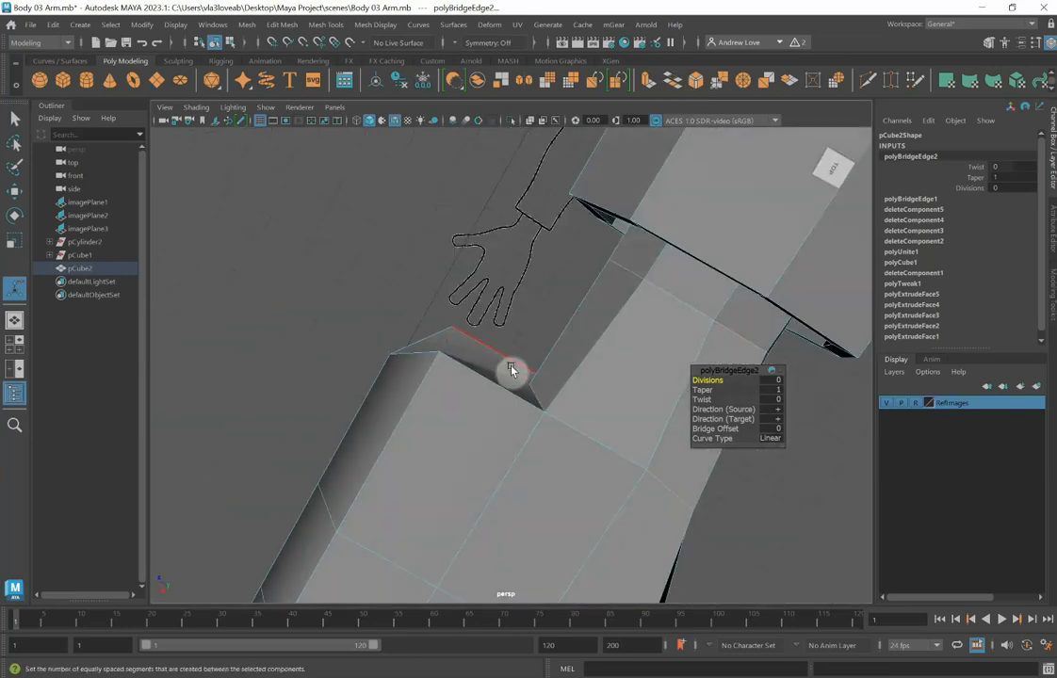
right_click_drag(513, 377, 448, 308)
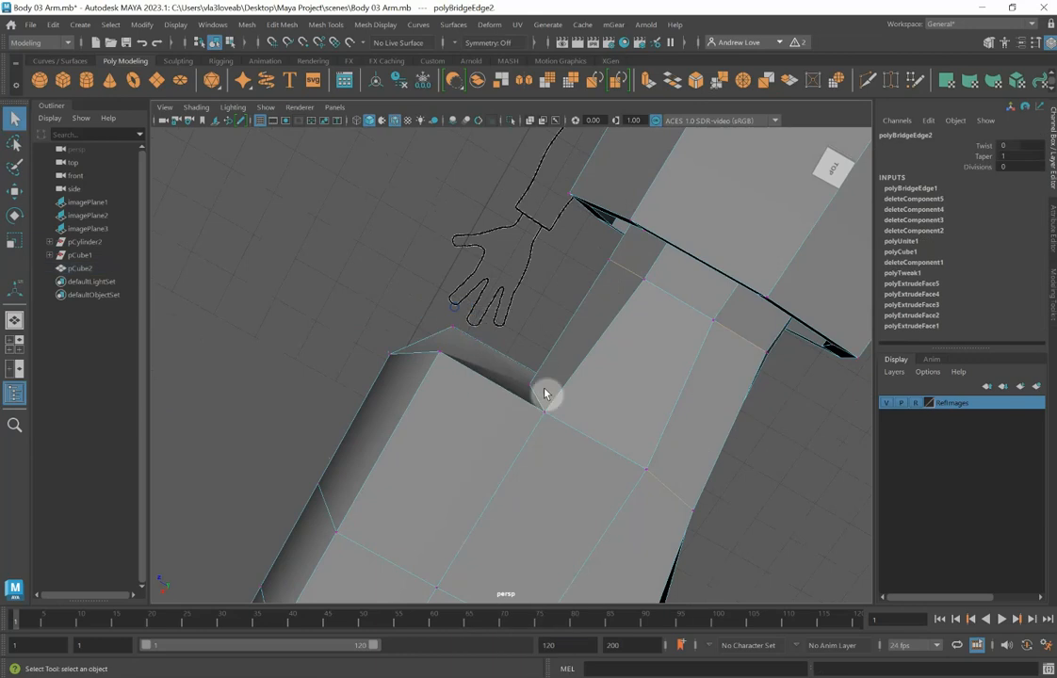
left_click(530, 393)
key("space")
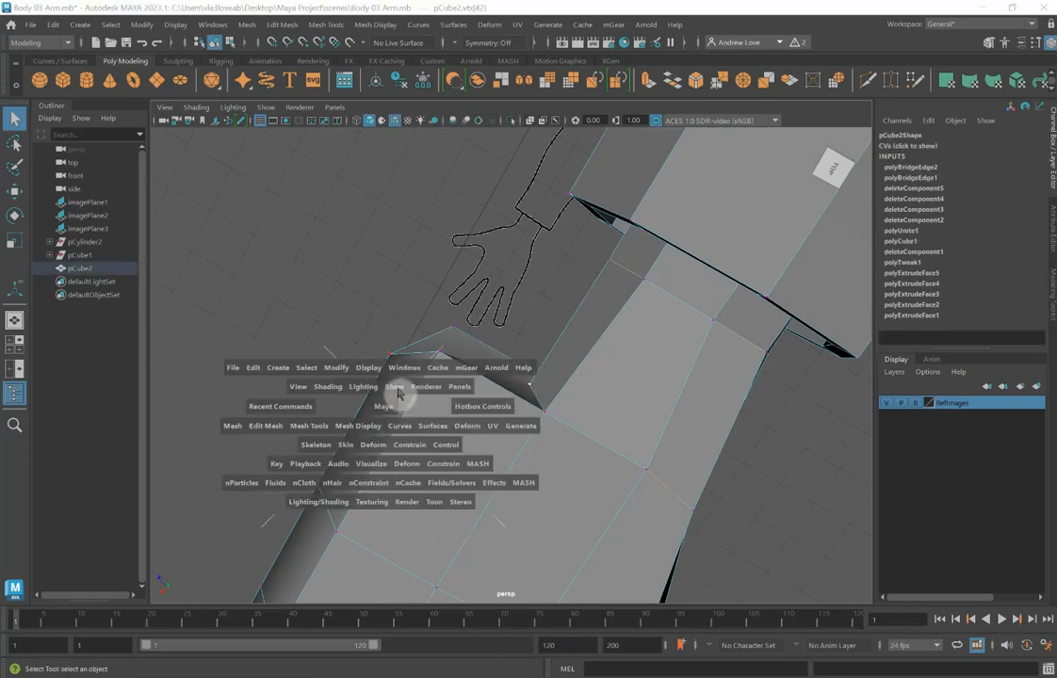
key("space")
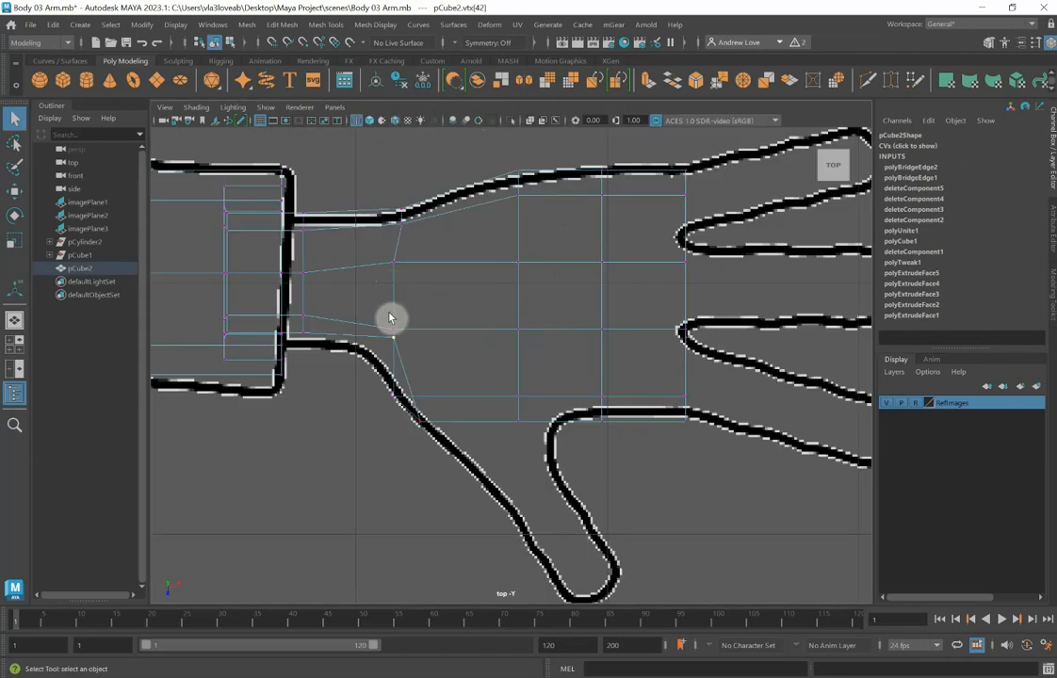
key("w")
left_click_drag(394, 339, 383, 358)
mouse_move(382, 410)
left_mouse_down()
mouse_move(396, 397)
mouse_move(398, 409)
left_mouse_up()
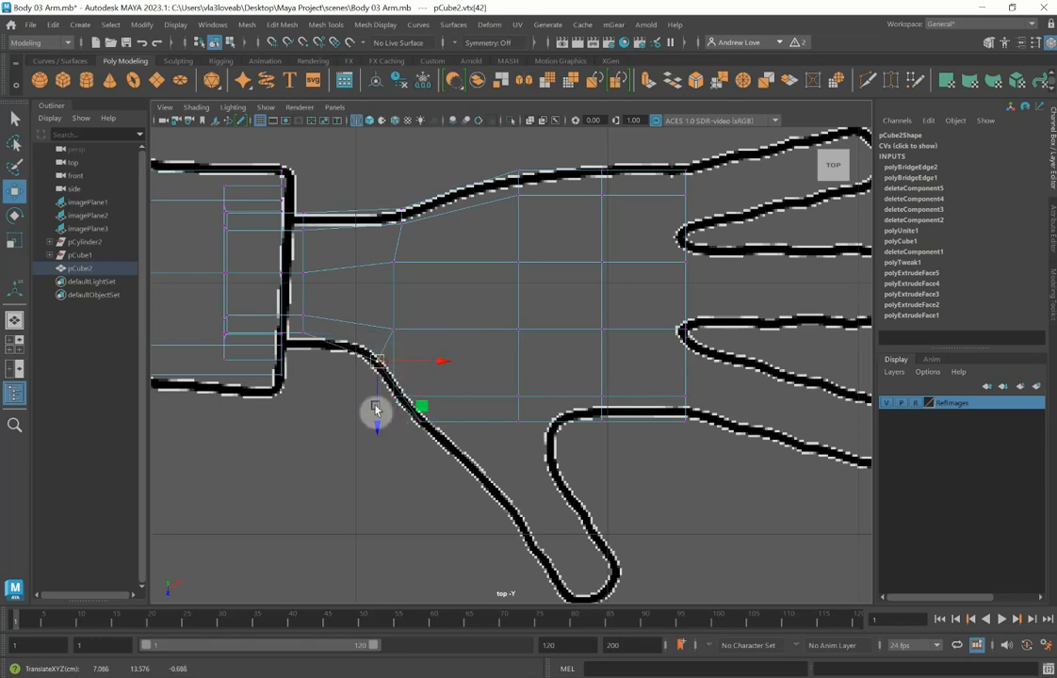
left_click(358, 408)
Move the palm's thumb-side corner vertices along X toward the fingers to about 7.297, following the reference outline.
left_click(402, 401)
left_click_drag(401, 401, 436, 397)
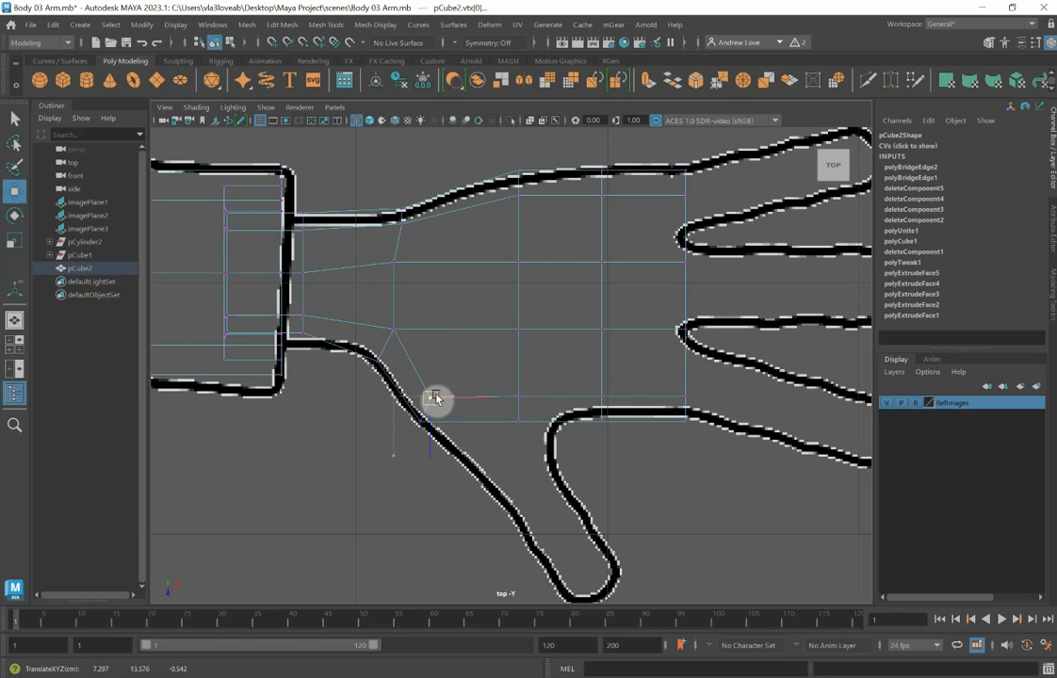
left_click_drag(435, 396, 436, 396)
Shift the palm's middle wrist-end vertices along Z to about -1.06 and the wrist's thumb-side vertices inside the sleeve to about -0.823.
left_click_drag(380, 248, 396, 304)
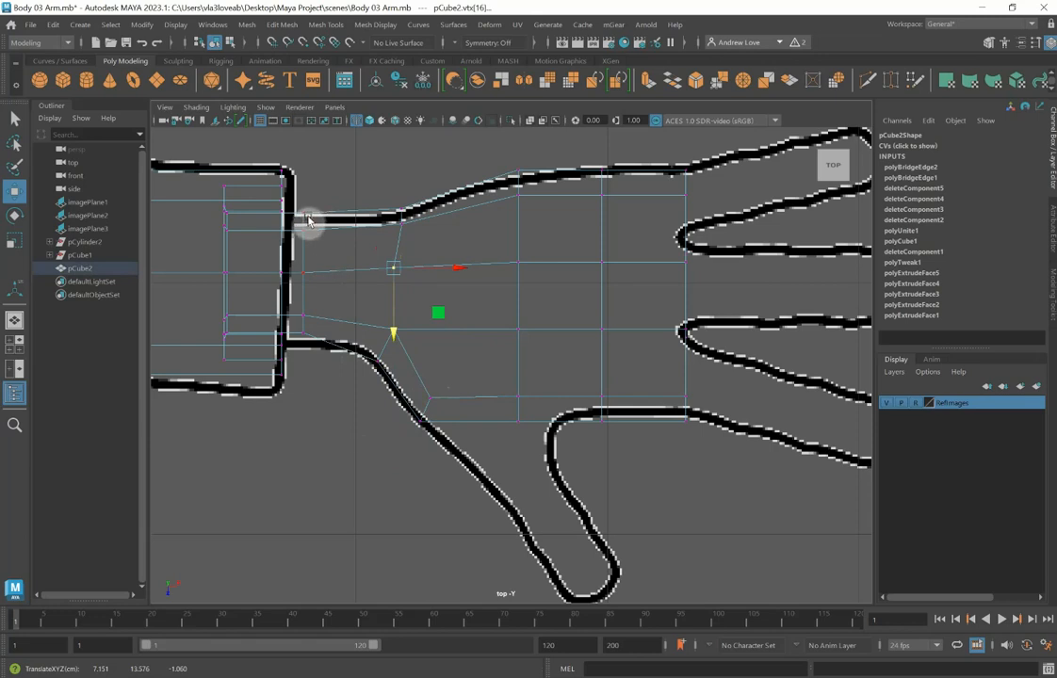
left_click_drag(199, 330, 307, 337)
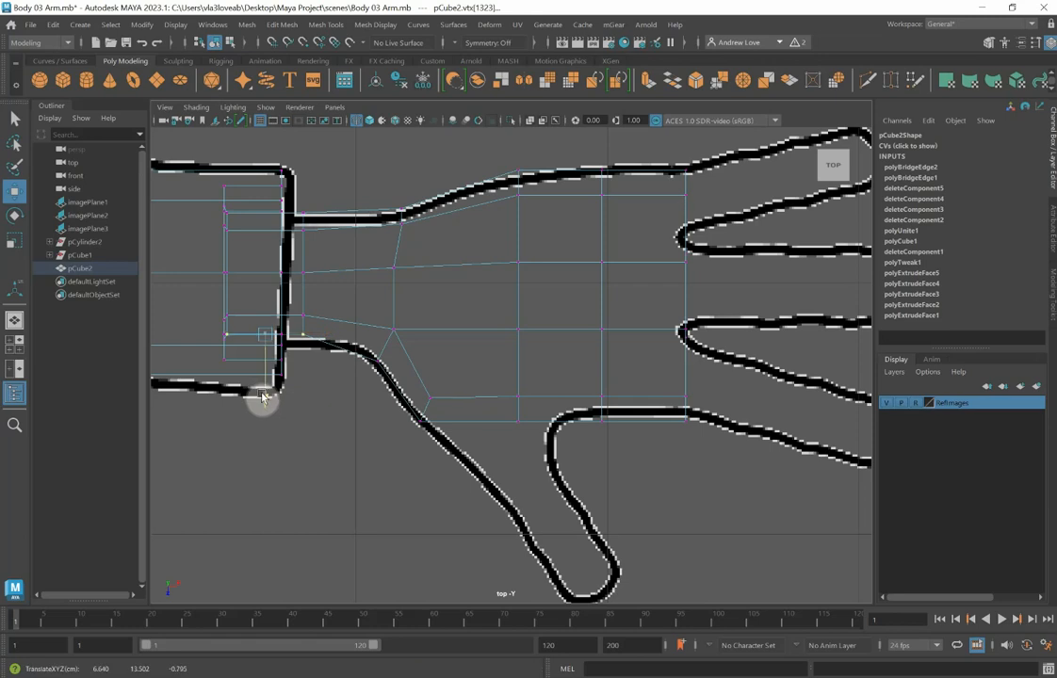
left_click_drag(263, 394, 266, 392)
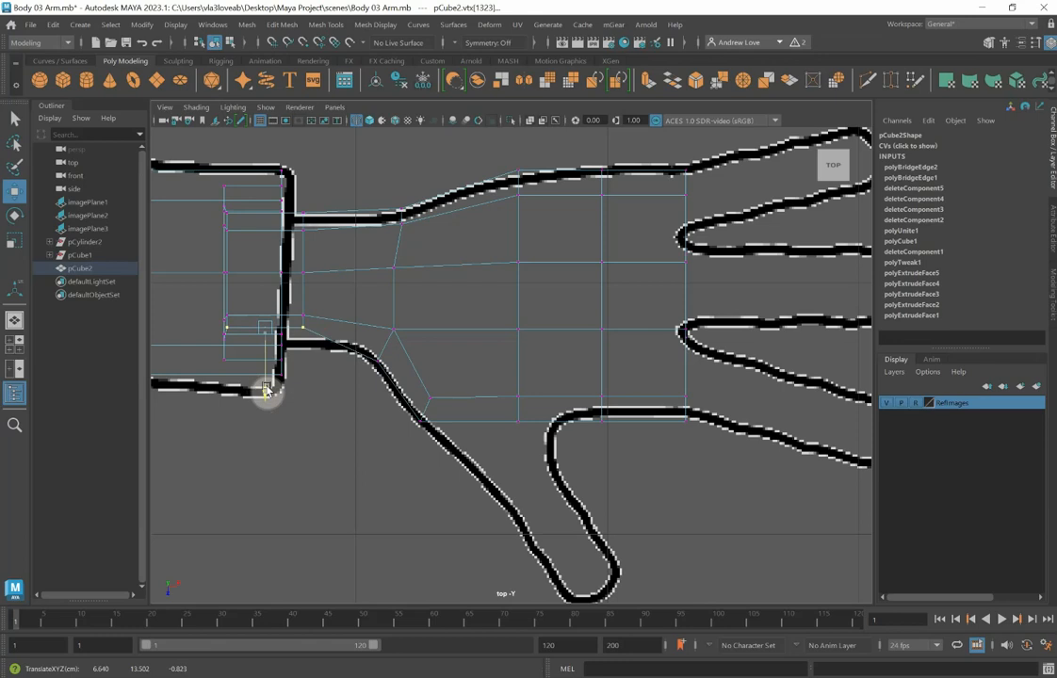
Insert an edge loop across the wrist between the sleeve and the palm, and scale its vertices straight along X.
left_click(267, 390)
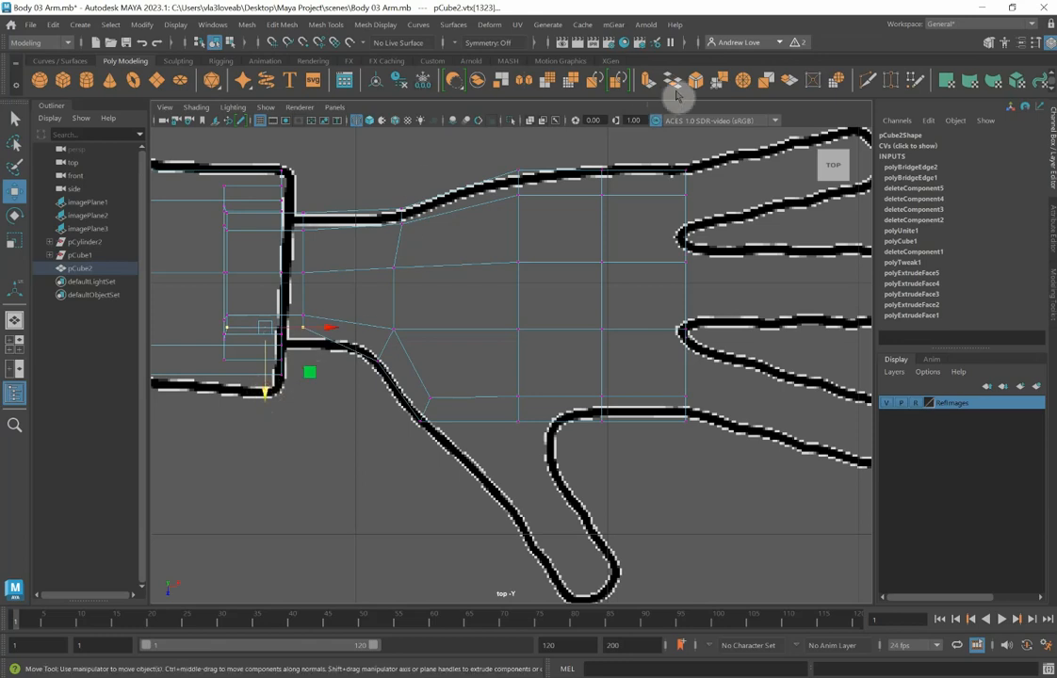
left_click(869, 81)
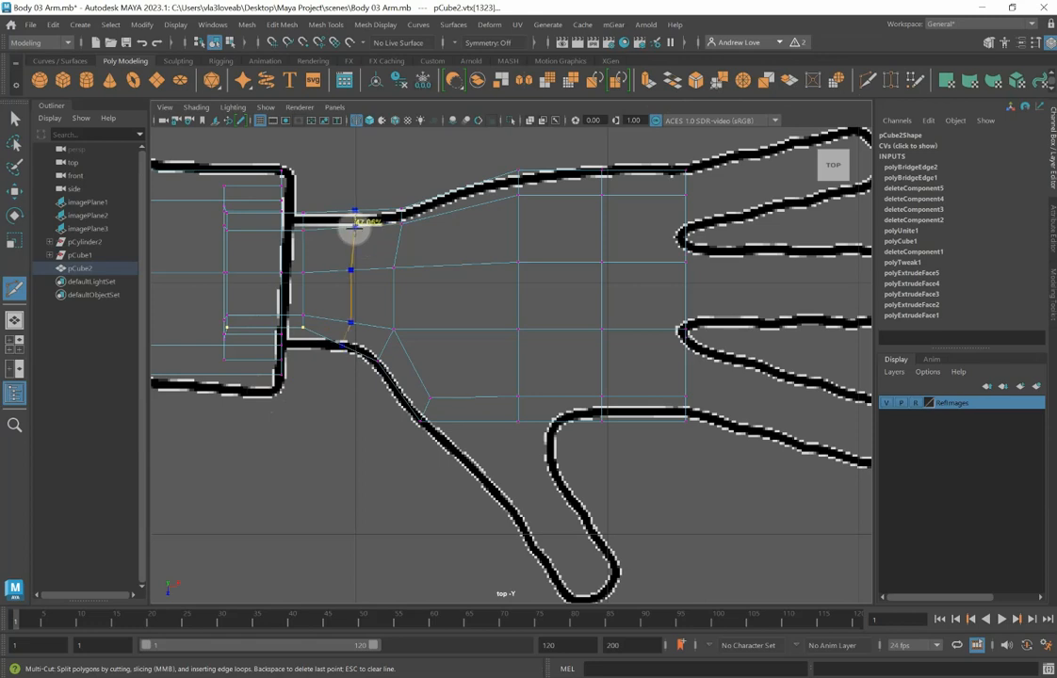
left_click(353, 228, "ctrl")
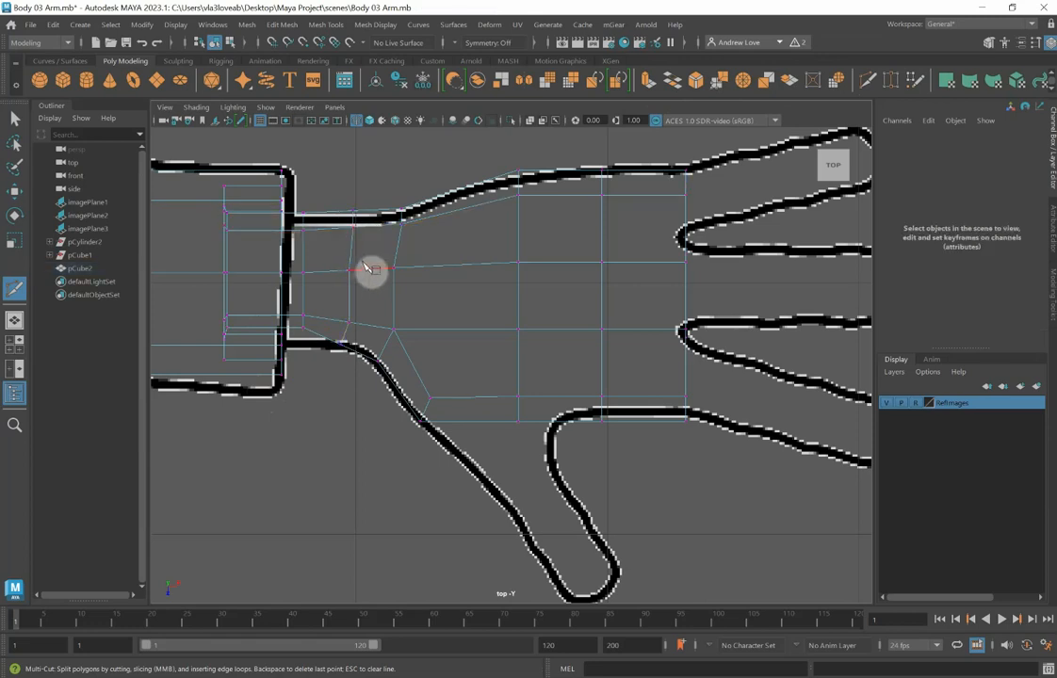
key("r")
left_click_drag(338, 207, 356, 350)
left_click_drag(406, 276, 331, 280)
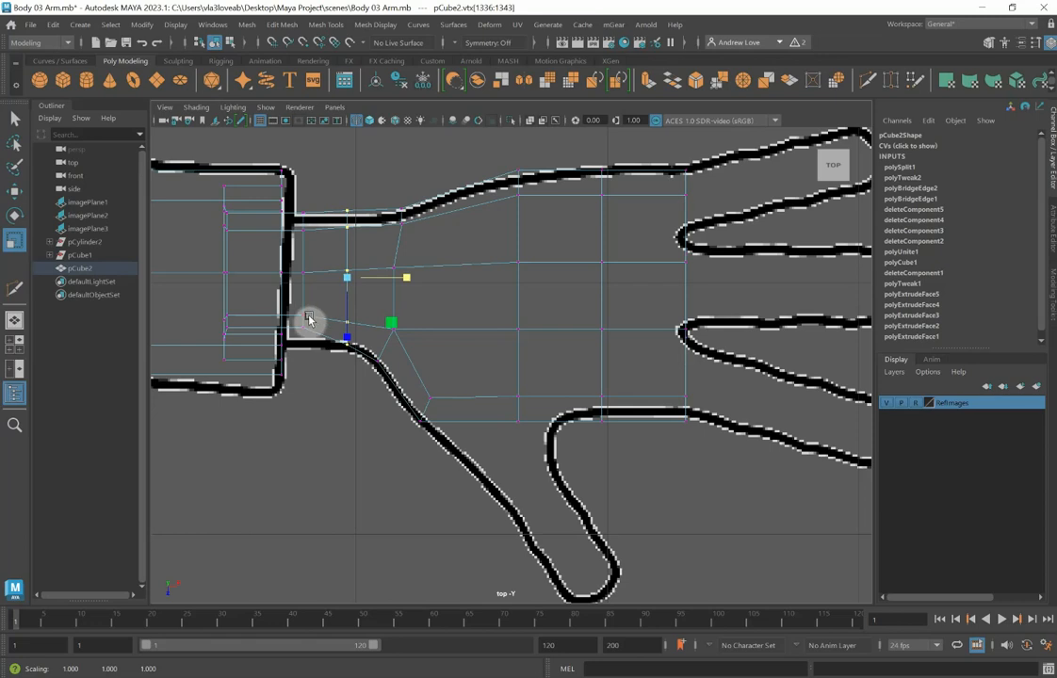
Fit the side vertices to the outline along Z: thumb-side wrist to about -0.765, opposite side of the new loop to -1.24, outer palm to -1.38.
key("w")
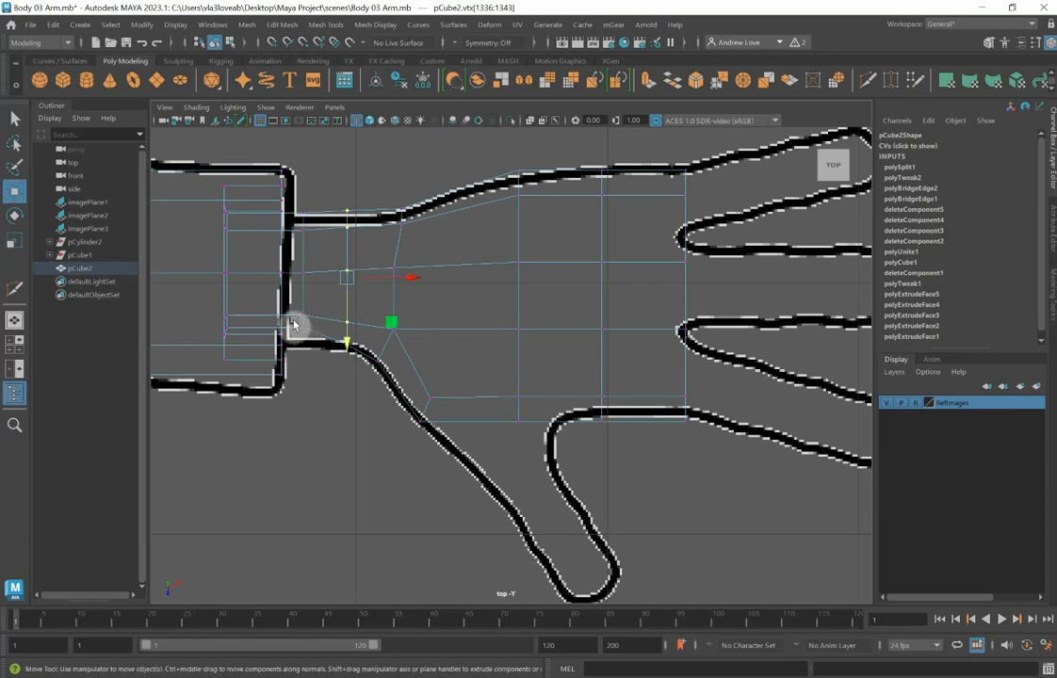
left_click_drag(294, 325, 332, 340)
left_click(298, 336)
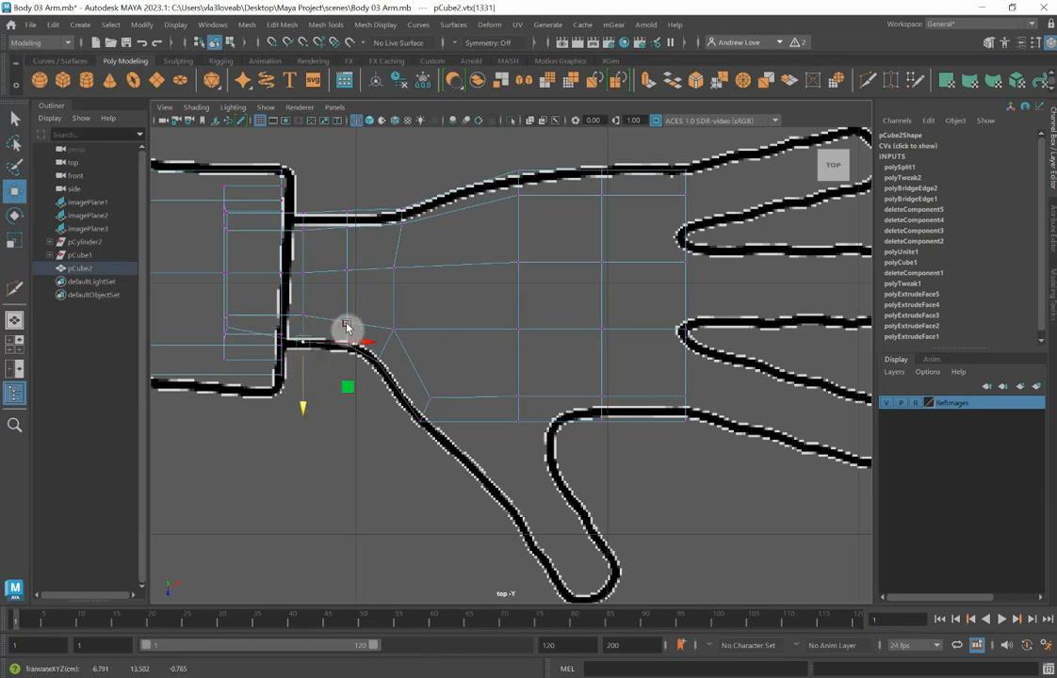
left_click_drag(337, 203, 345, 294)
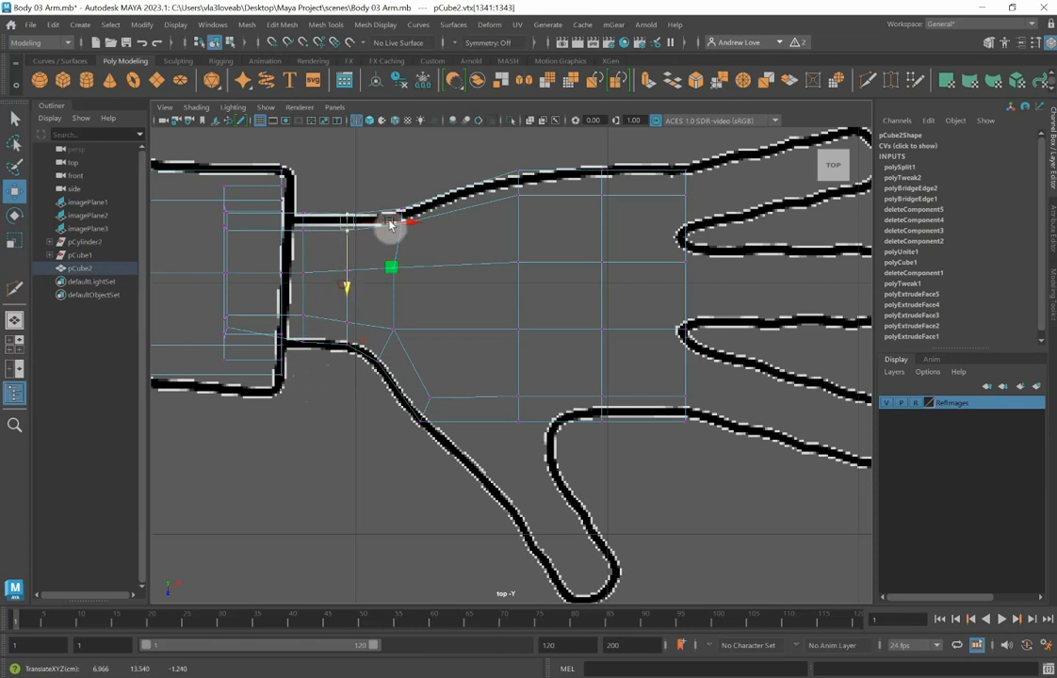
left_click_drag(495, 161, 518, 252)
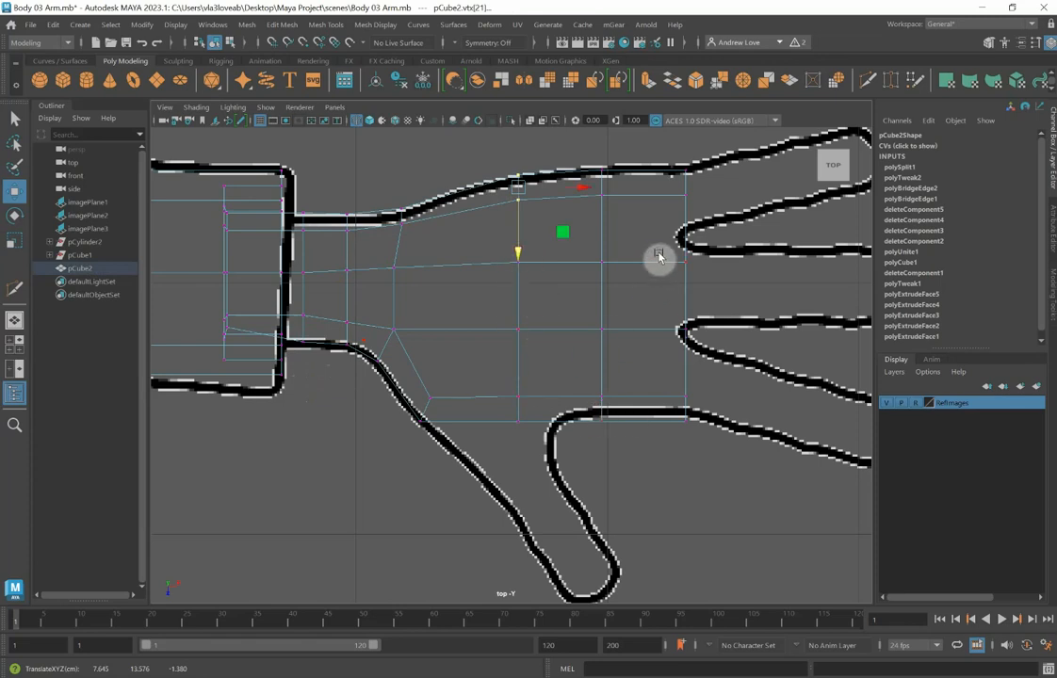
Shift the palm's upper middle vertex row along Z toward the first finger gap, with the inner vertices at about -1.121 and -1.112.
left_click_drag(658, 254, 762, 302)
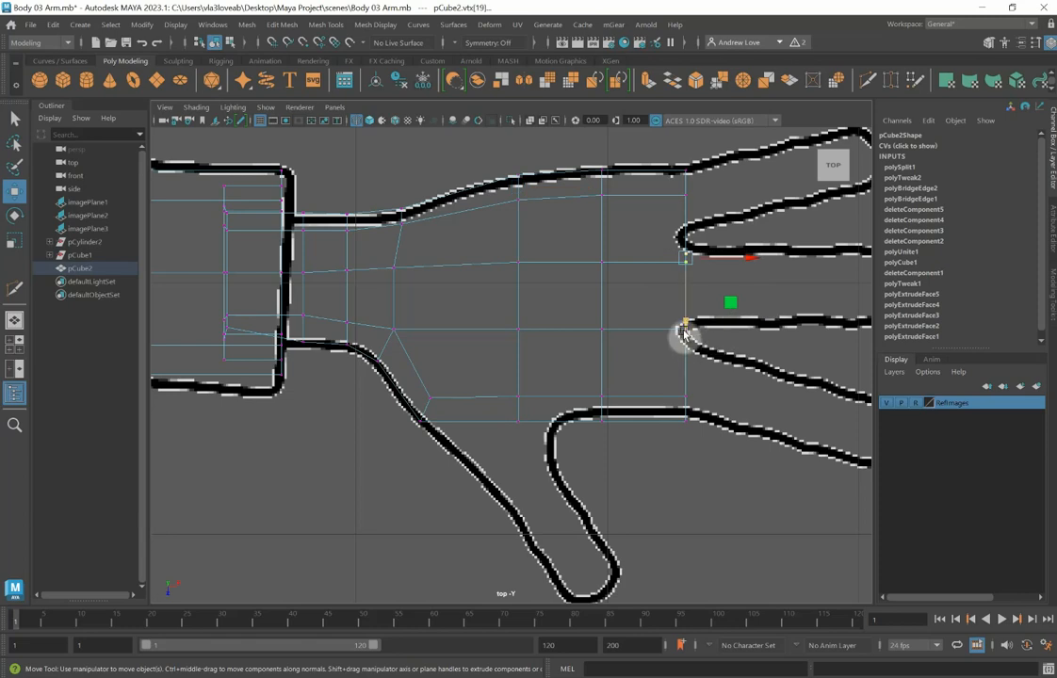
left_click_drag(683, 331, 683, 318)
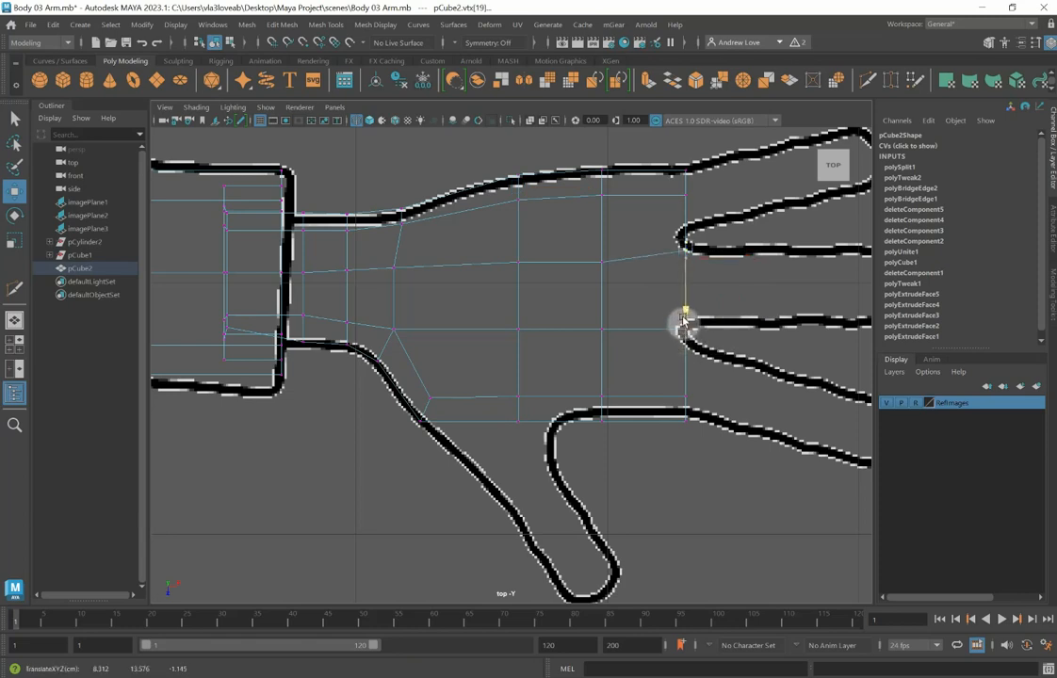
left_click(601, 262)
left_click_drag(601, 345, 601, 326)
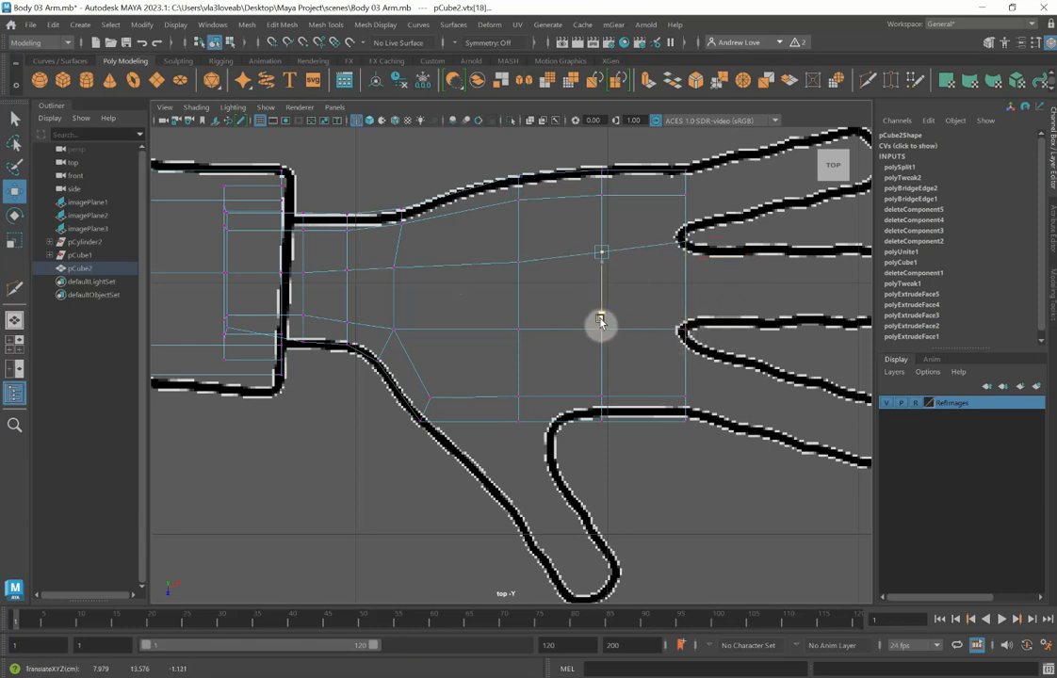
left_click(518, 260)
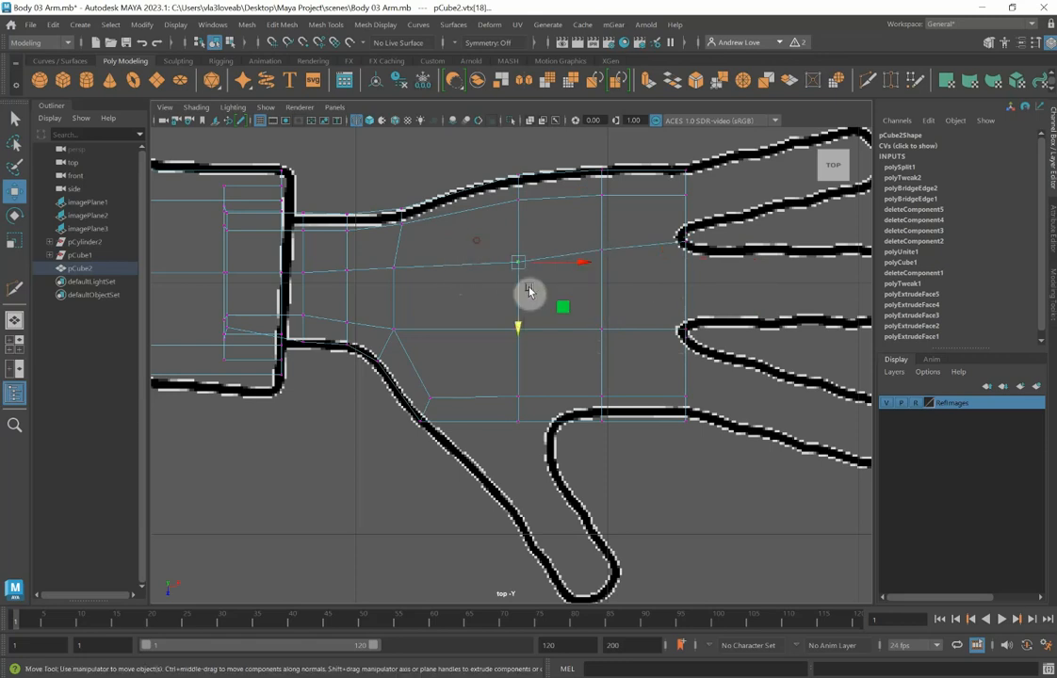
left_click_drag(516, 323, 516, 325)
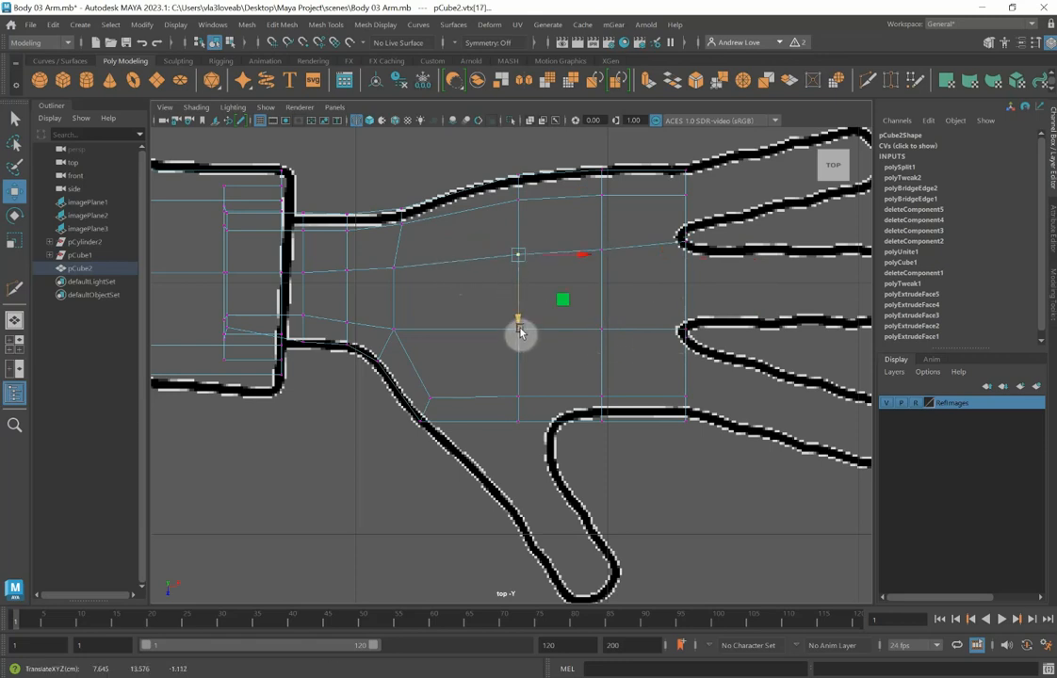
Even out the lower middle vertex row along Z, moving the wrist loop's vertex to about -0.870 and the mid-palm vertex to -0.825.
left_click(395, 320)
left_click_drag(395, 381, 396, 391)
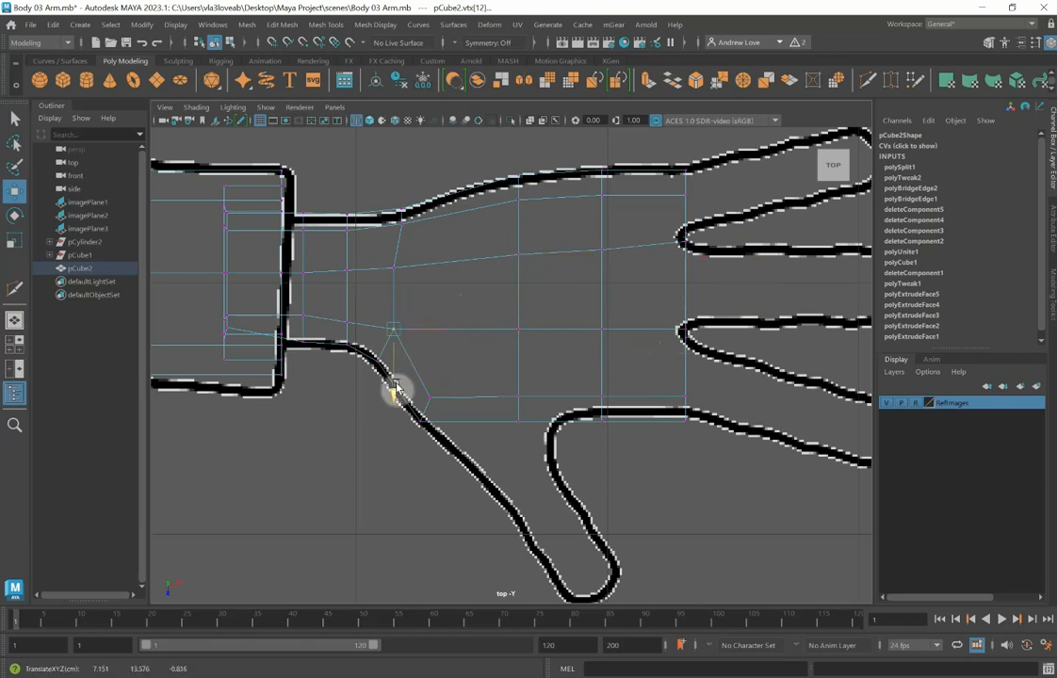
left_click(359, 330)
left_click(346, 322)
left_click_drag(350, 392, 346, 382)
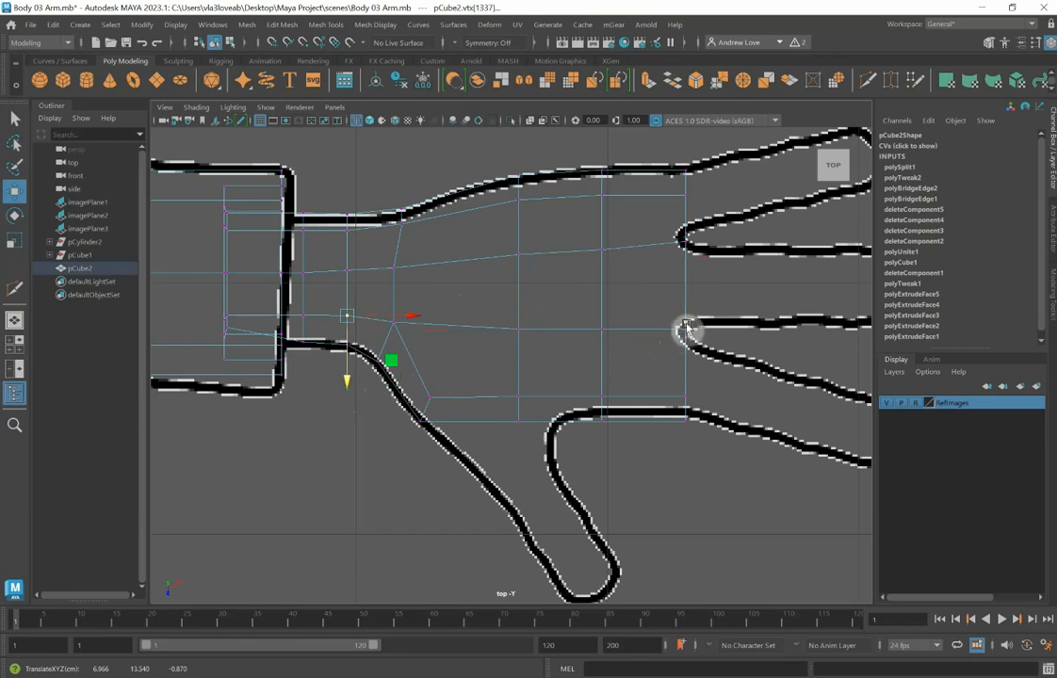
left_click(518, 328)
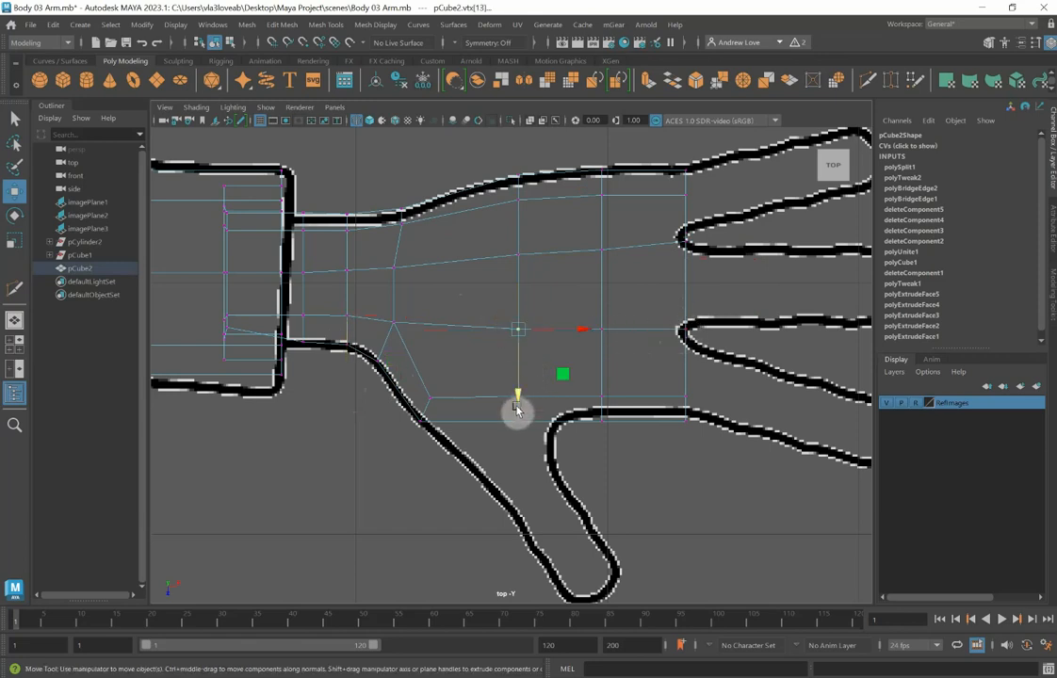
left_click_drag(516, 407, 516, 407)
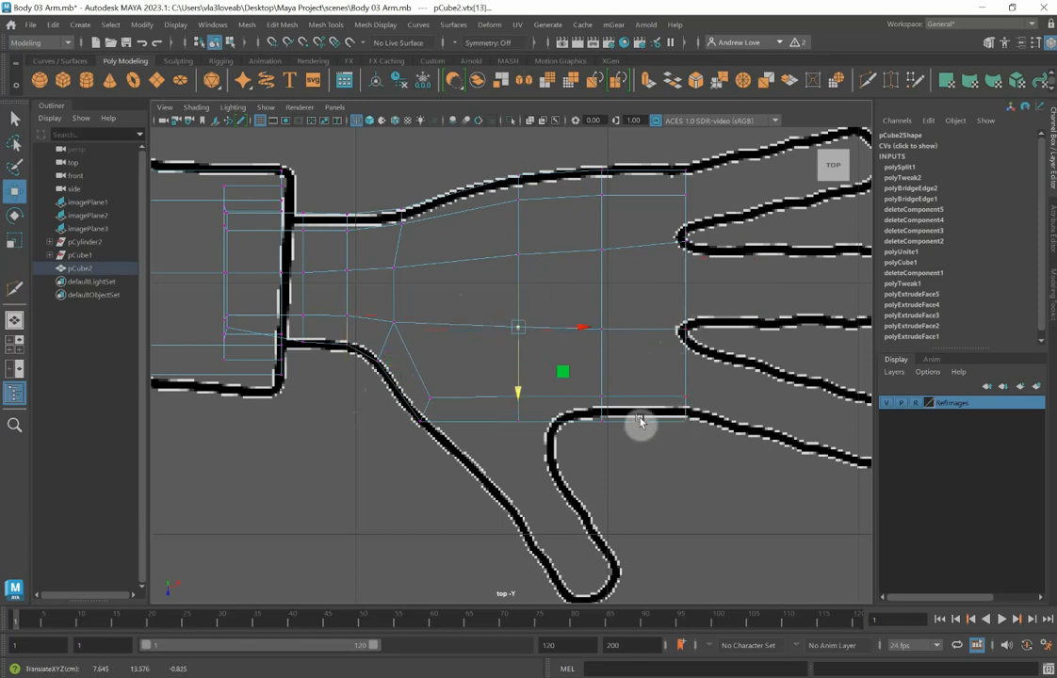
Fit the palm's thumb side, moving the knuckle corner to Z -0.513, the thumb-web corner to X 7.766 and the wrist-end vertex to Z -0.823.
left_click_drag(660, 381, 685, 459)
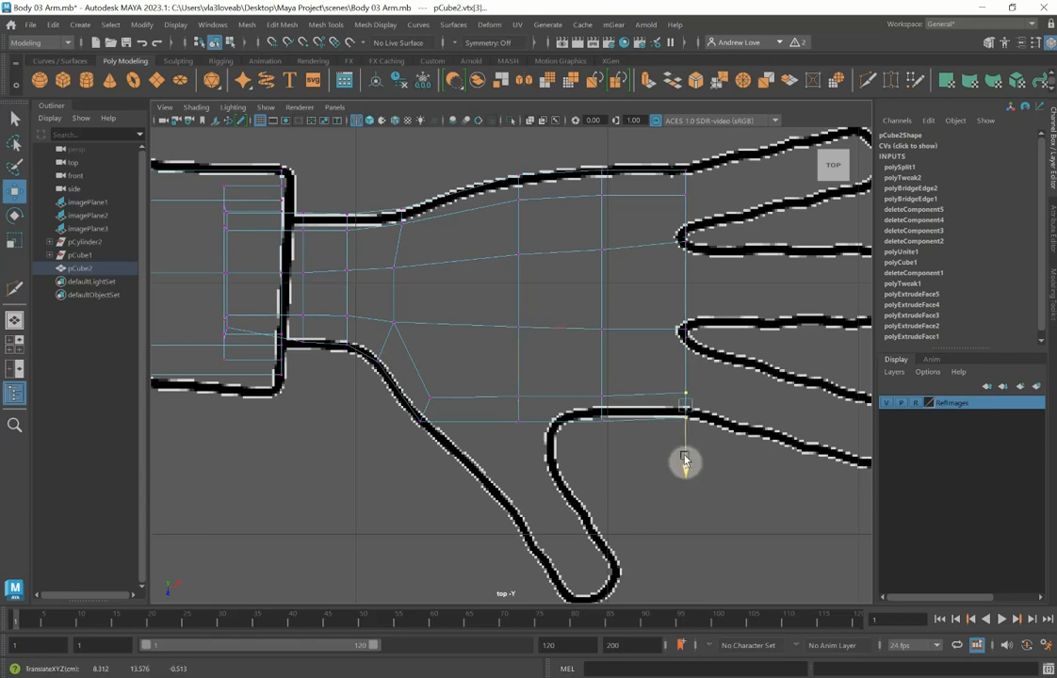
left_click_drag(529, 365, 600, 468)
left_click_drag(495, 381, 616, 416)
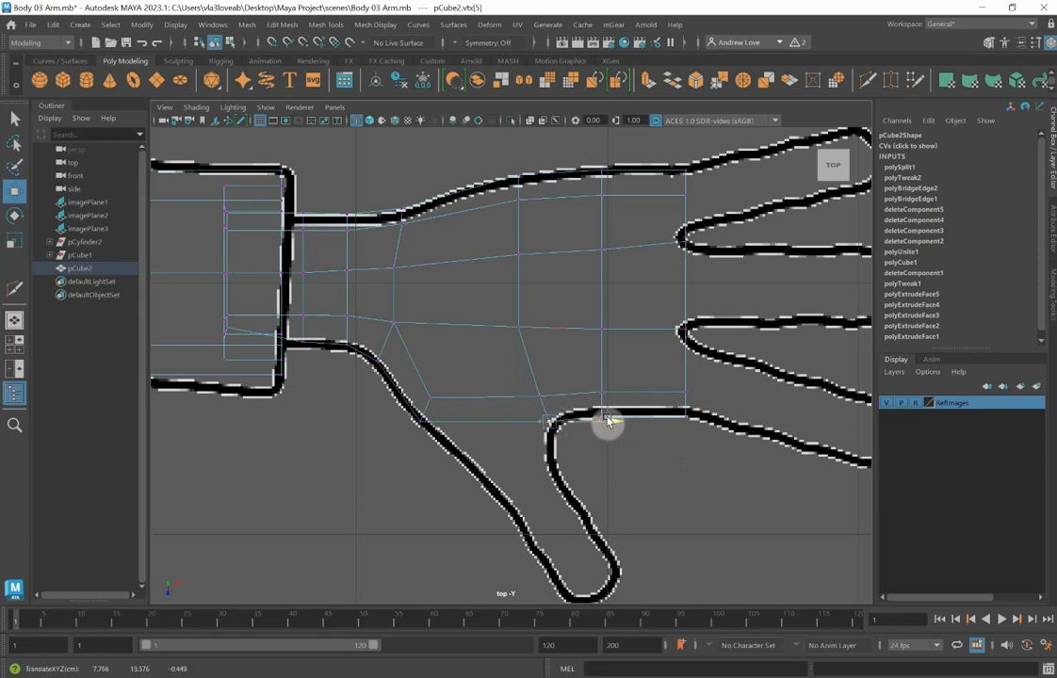
left_click(387, 319)
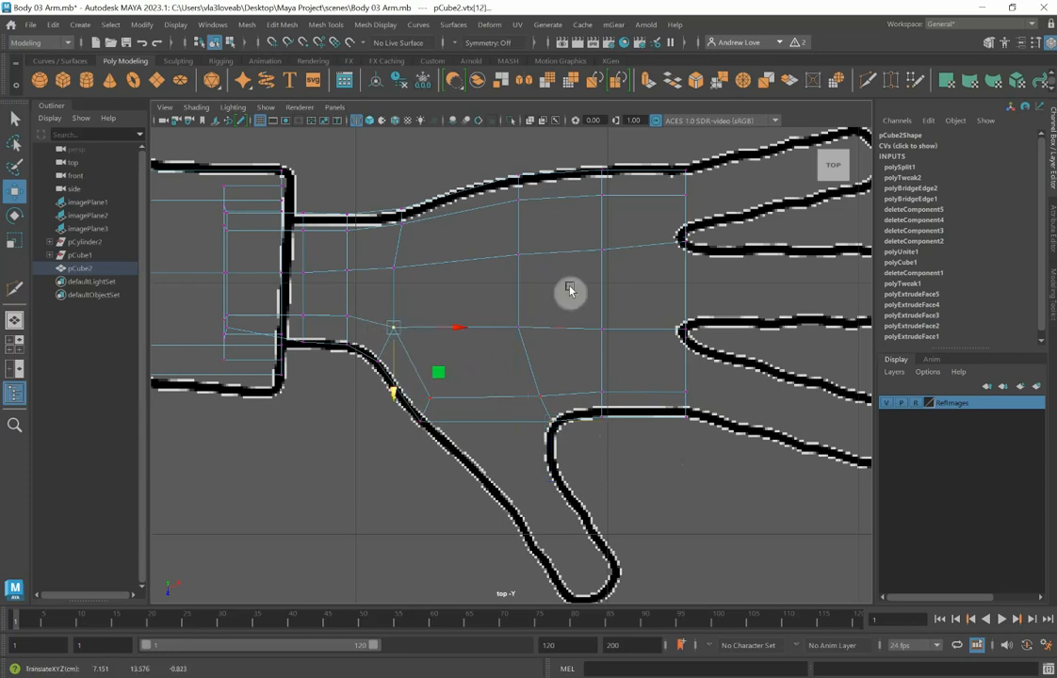
In the front view, lower all of the palm's vertices along Y to about 13.493 to match the reference hand.
key("space")
key("space")
scroll(661, 250, "down", 5)
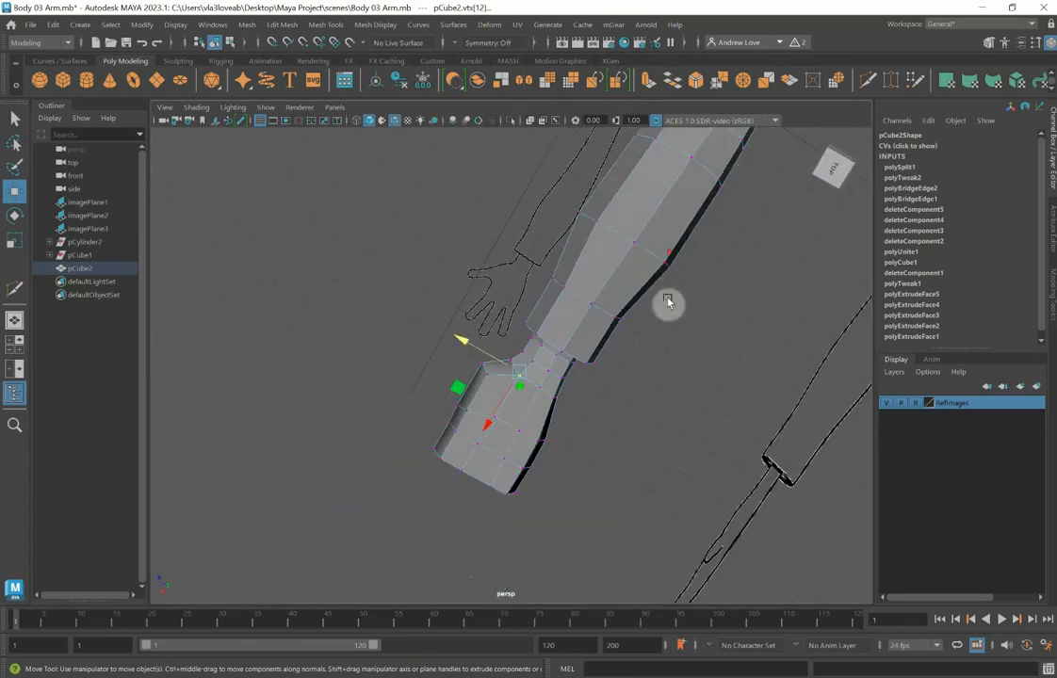
left_click_drag(626, 400, 459, 350, "alt")
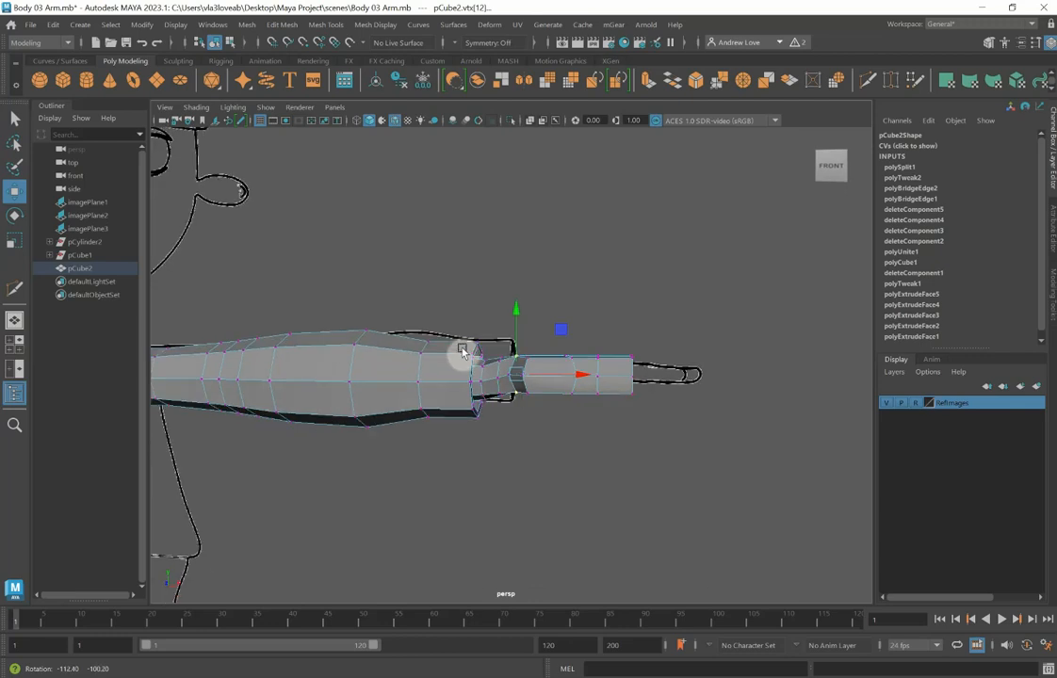
key("space")
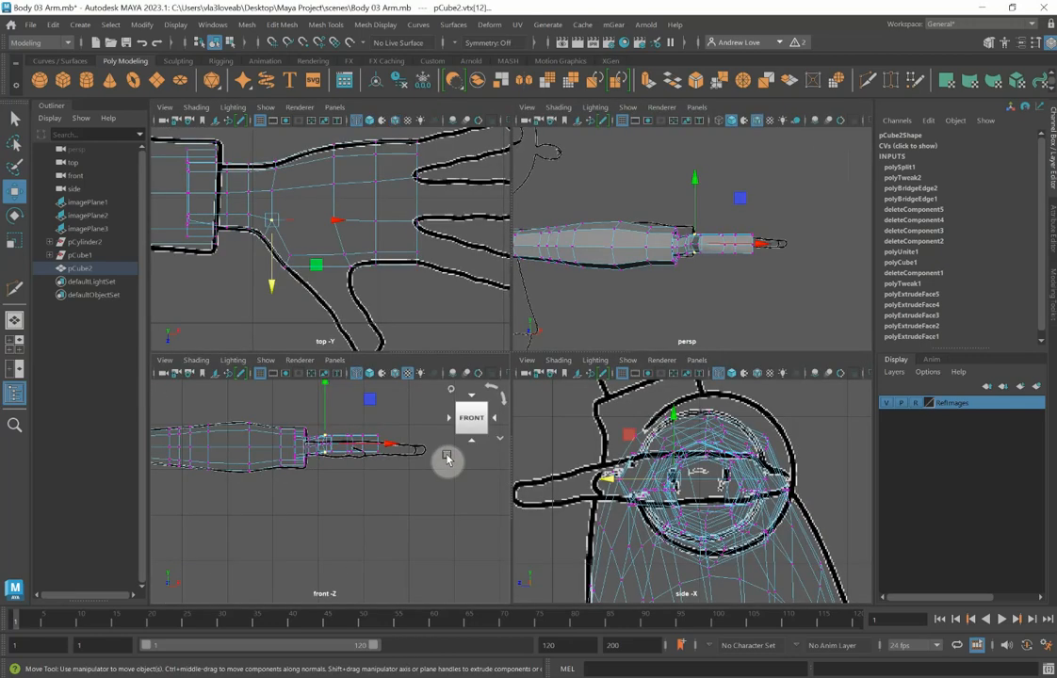
key("space")
scroll(451, 453, "up", 4)
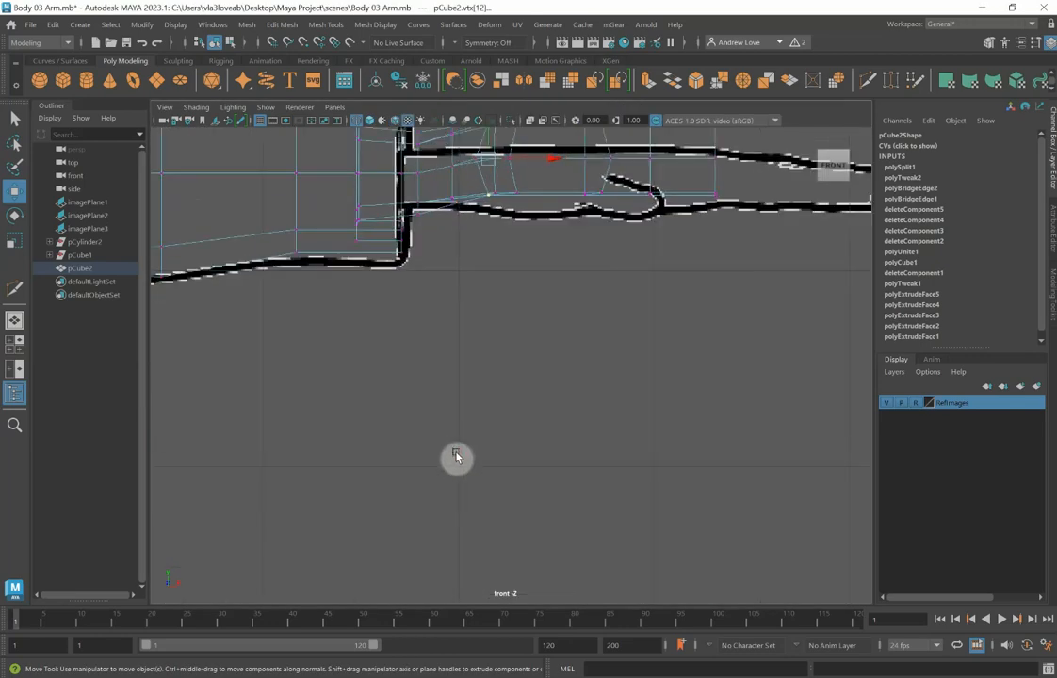
middle_click_drag(396, 448, 419, 552, "alt")
mouse_move(775, 194)
left_mouse_down()
mouse_move(769, 239)
mouse_move(524, 354)
mouse_move(499, 347)
left_mouse_up()
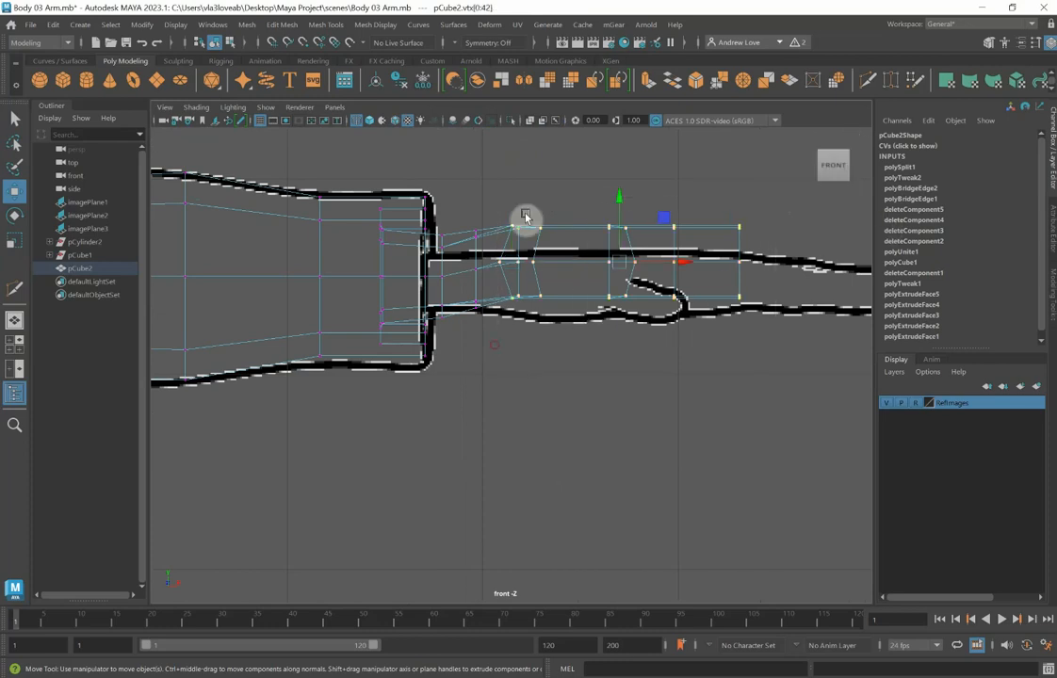
left_click_drag(617, 199, 618, 217)
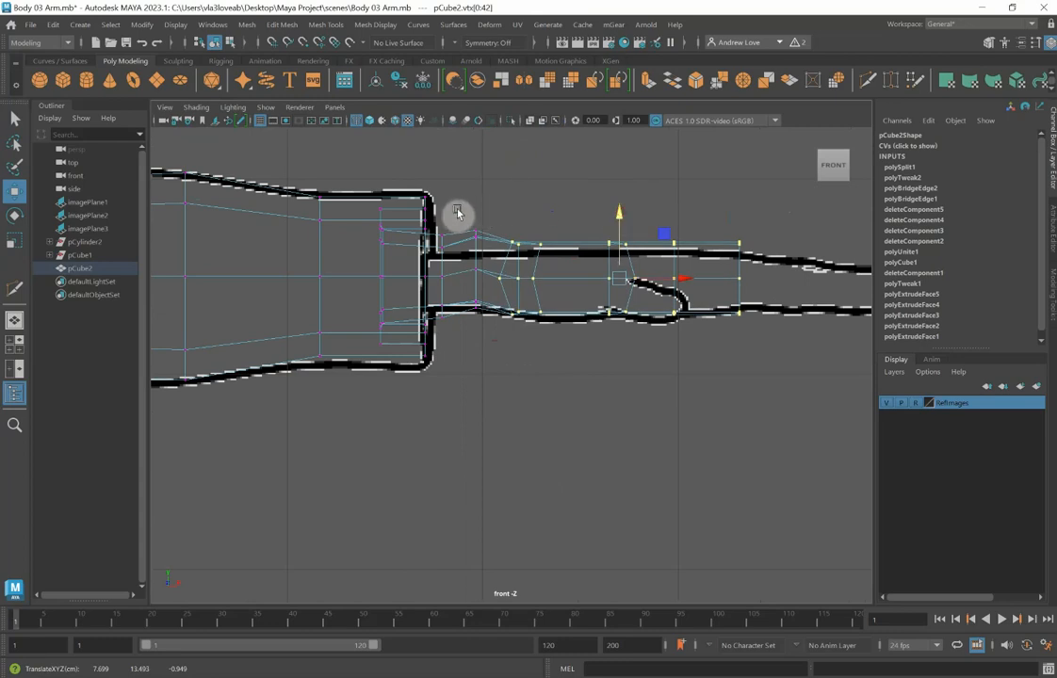
Lower the wrist loop to about Y 13.483 and scale the wrist vertices beside the sleeve to about 0.785 along Y.
left_click_drag(457, 209, 475, 223)
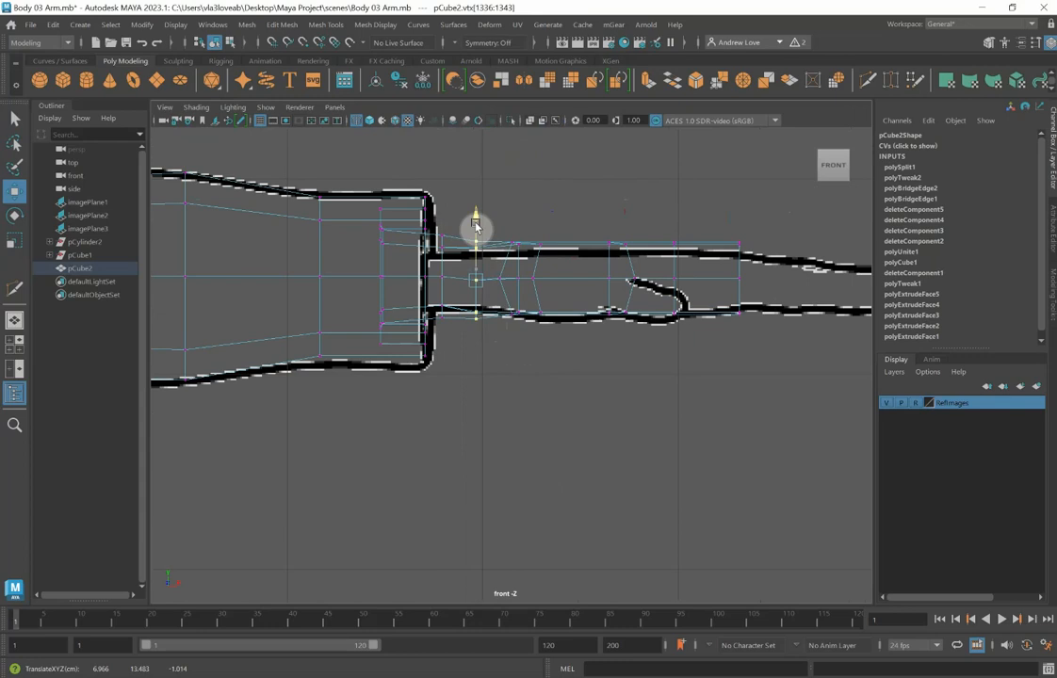
key("r")
left_click_drag(475, 222, 442, 330)
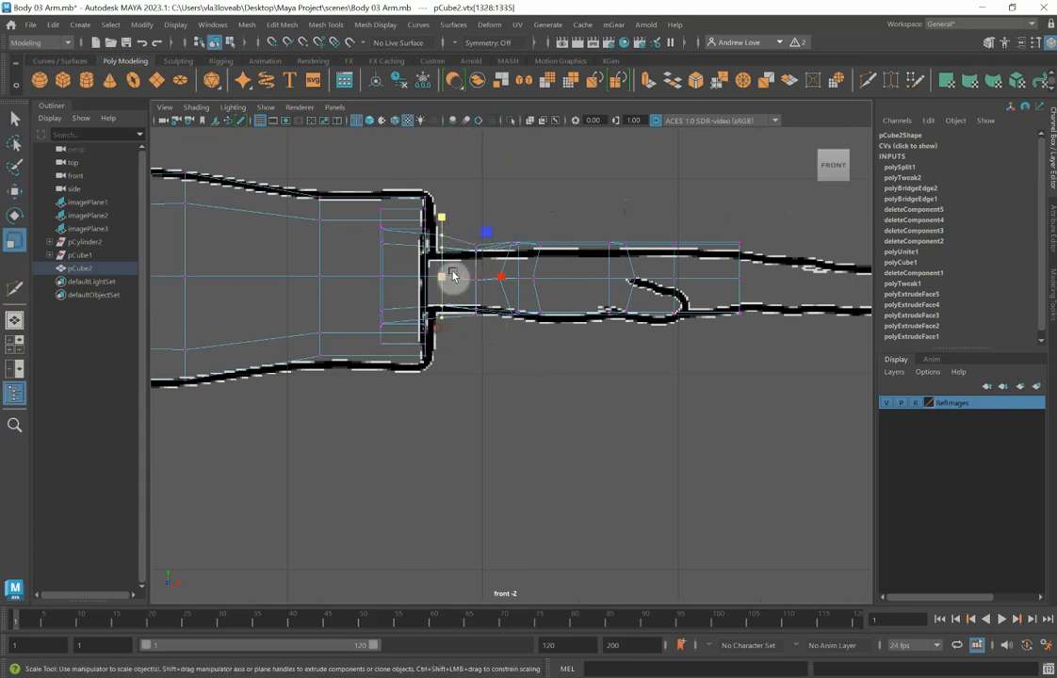
left_click_drag(442, 221, 443, 231)
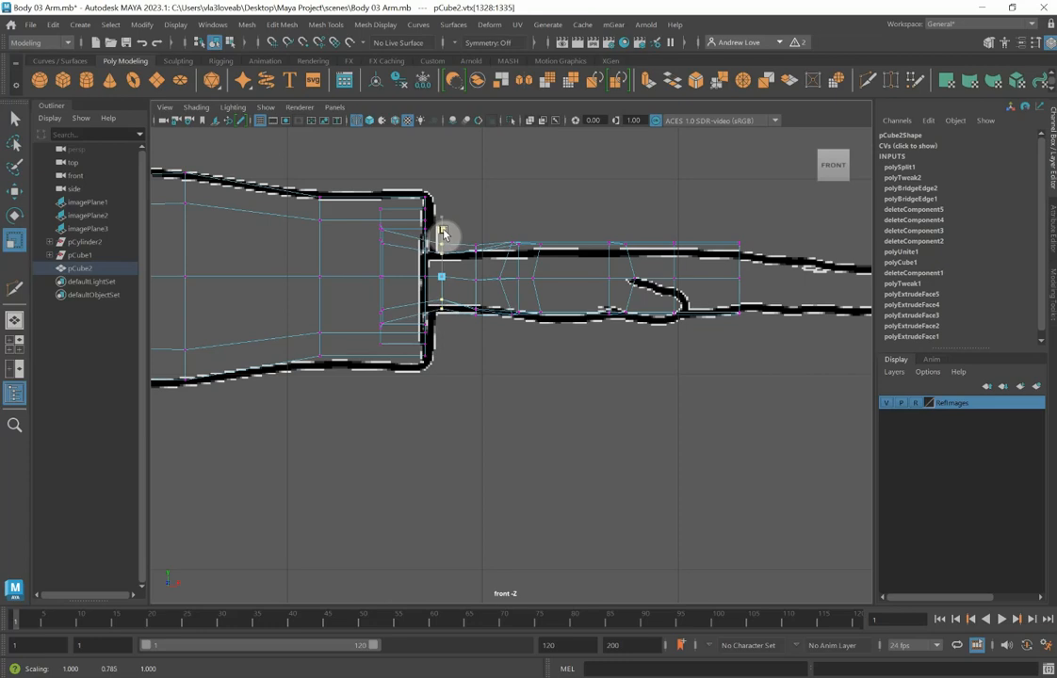
key("w")
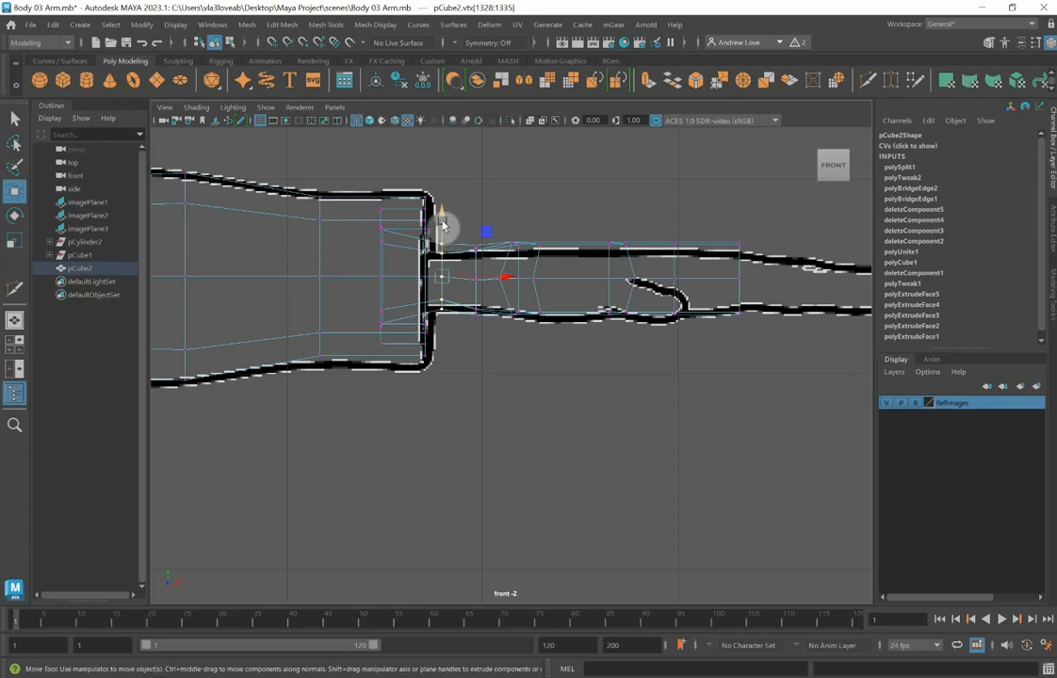
Scale the next two wrist vertex loops between sleeve and palm along Y to fit the front reference outline.
left_click_drag(478, 224, 483, 303)
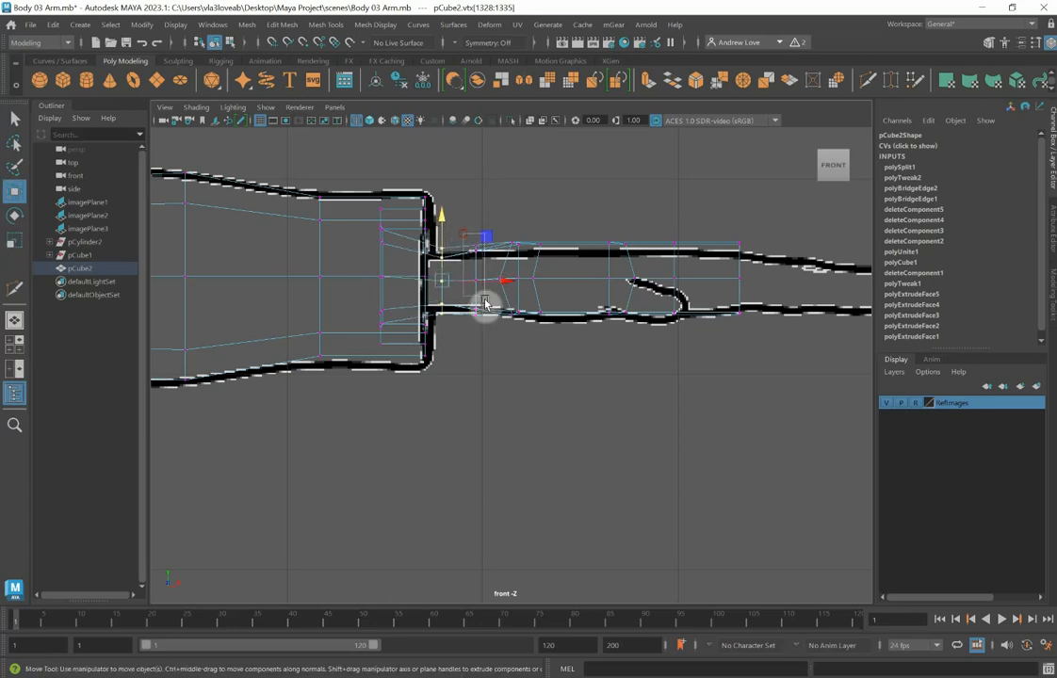
key("r")
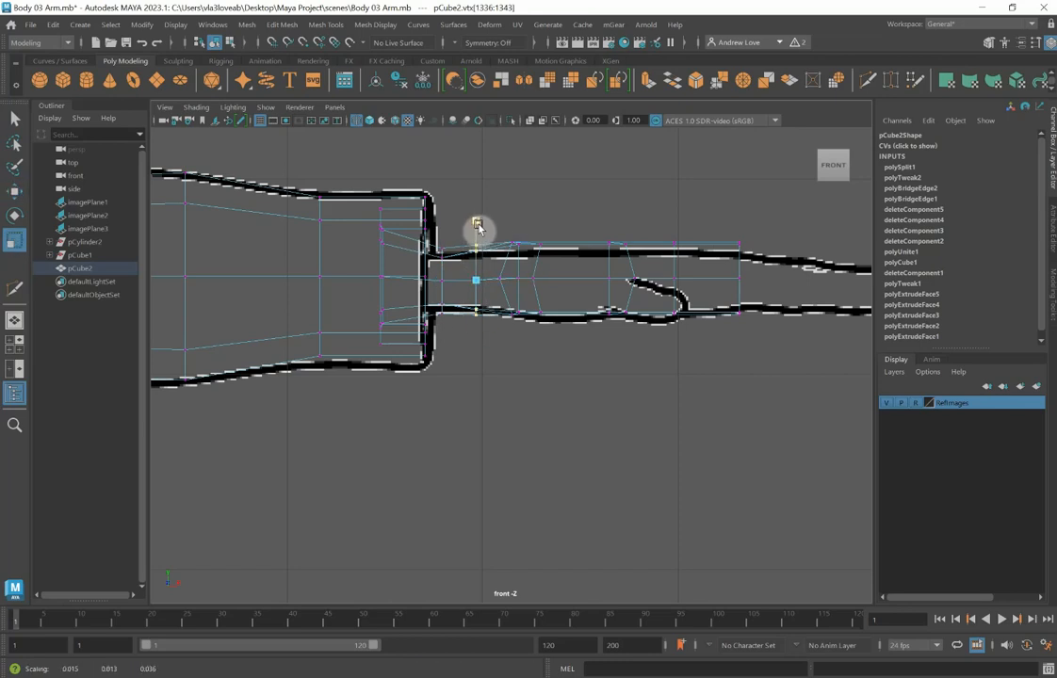
left_click_drag(498, 226, 533, 327)
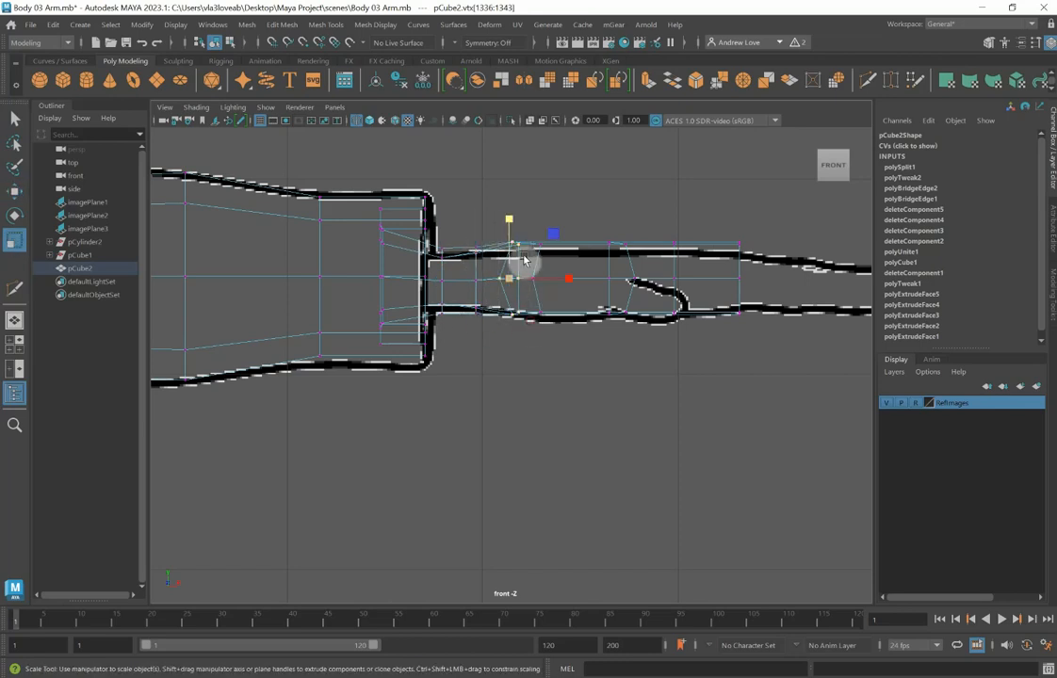
left_click_drag(505, 222, 503, 229)
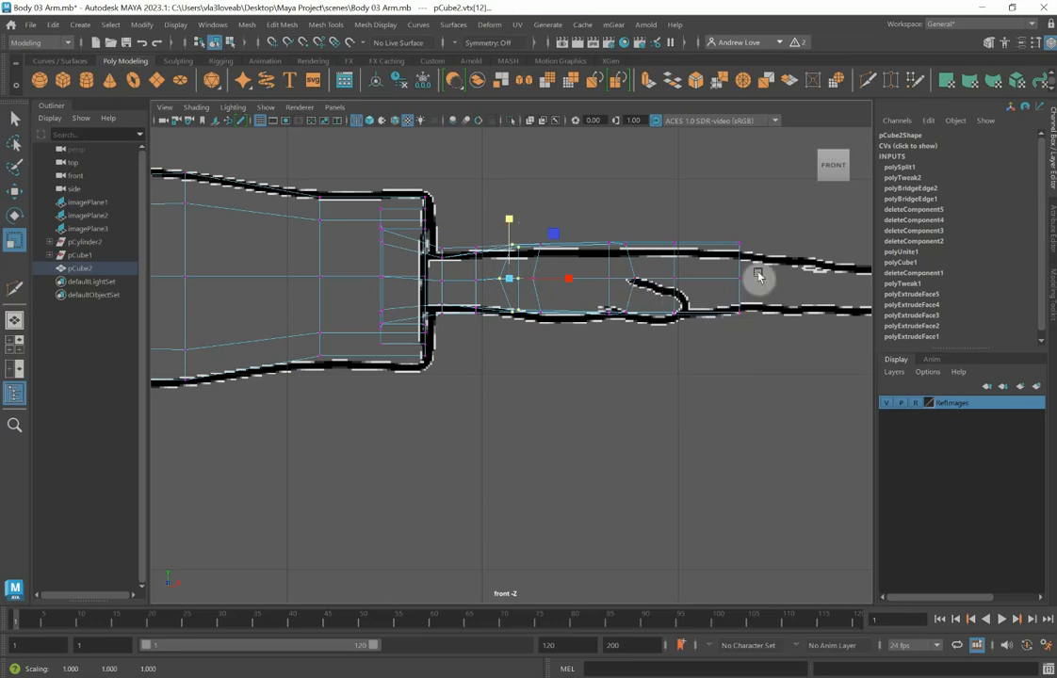
Lower all of the palm's vertices beyond the wrist slightly along Y to match the front reference.
left_click_drag(755, 226, 521, 344)
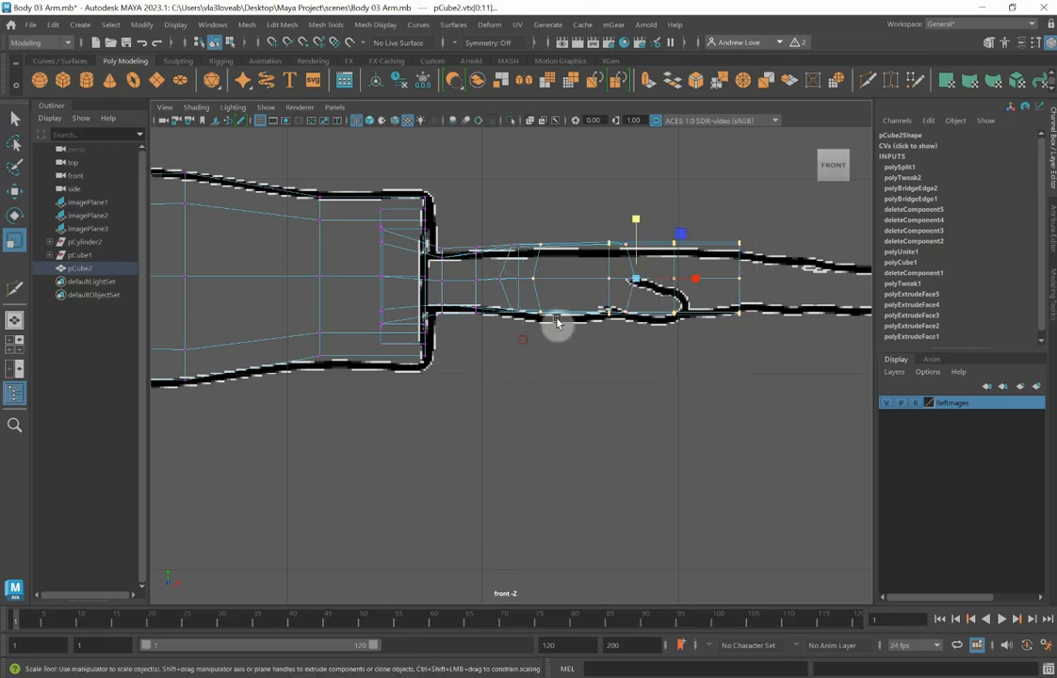
key("w")
left_click_drag(634, 226, 637, 227)
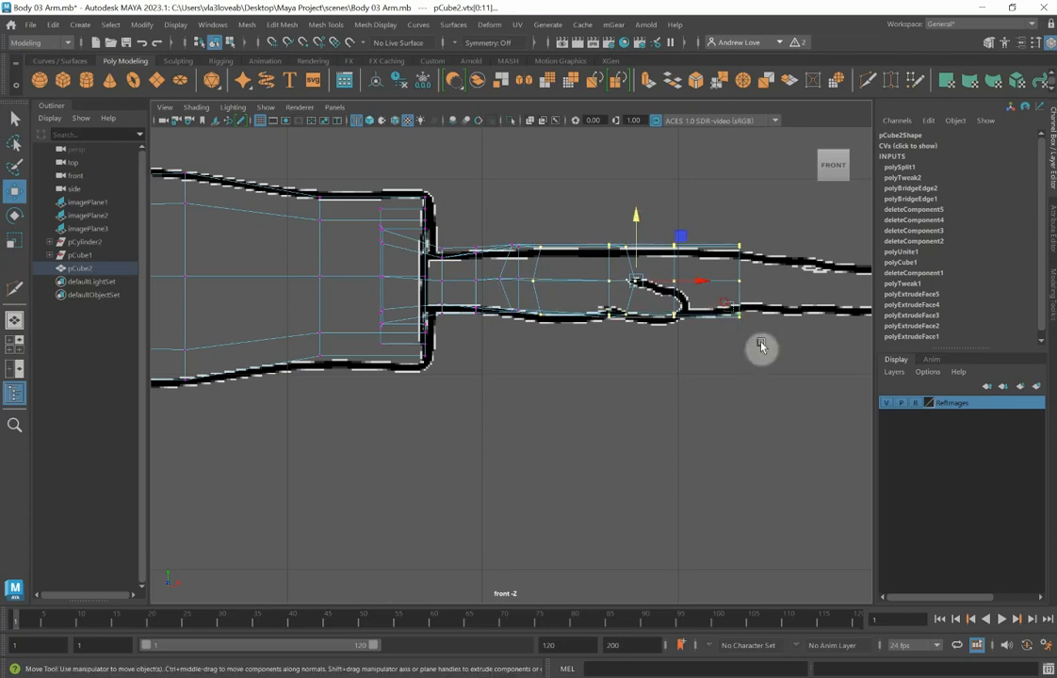
Fit the palm's knuckle end to the outline, moving its lower vertices to about Y 13.322 and its upper vertices to about Y 13.636.
left_click(738, 303)
left_click_drag(738, 300, 739, 298)
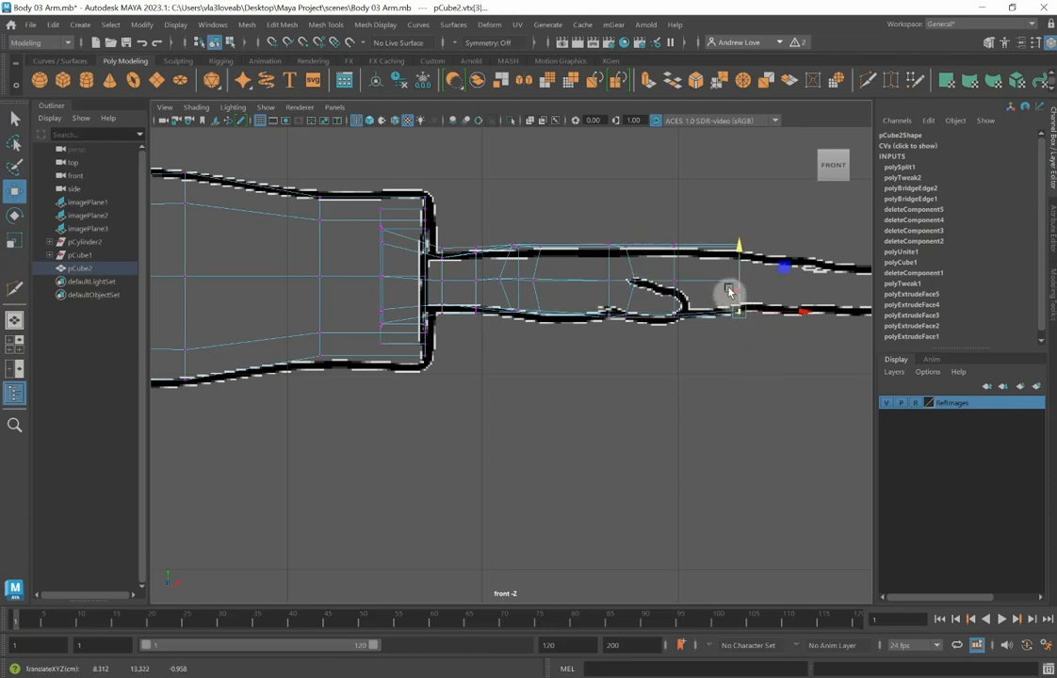
left_click(738, 247)
left_click_drag(739, 209, 738, 210)
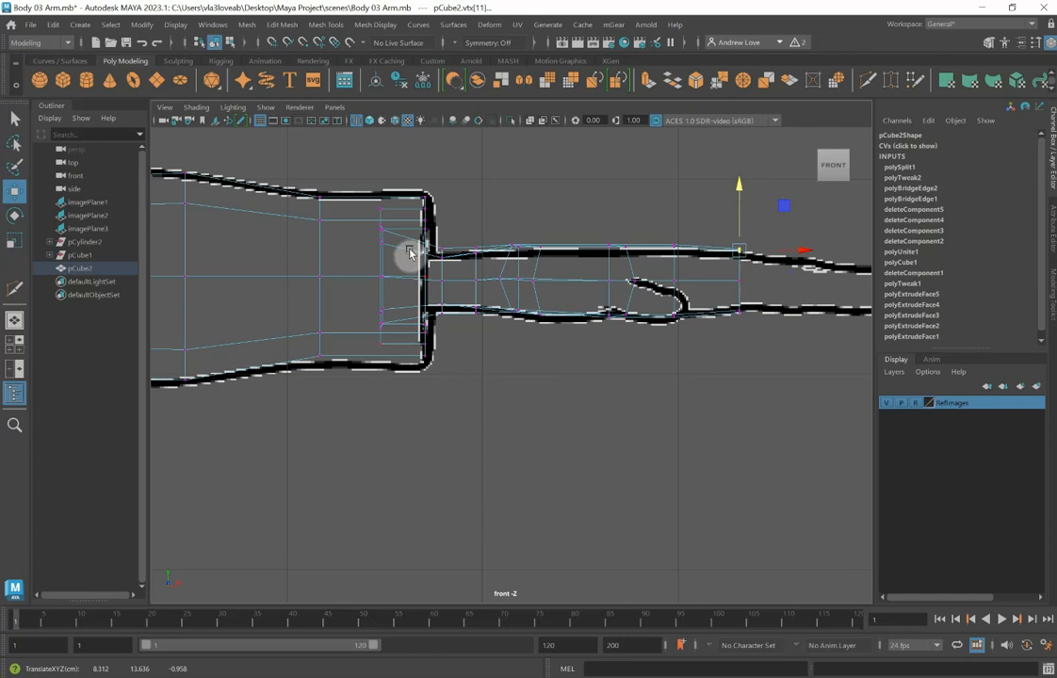
In the perspective view, lower the top middle vertices of the wrist opening inside the sleeve to about Y 13.689.
key("space")
key("space")
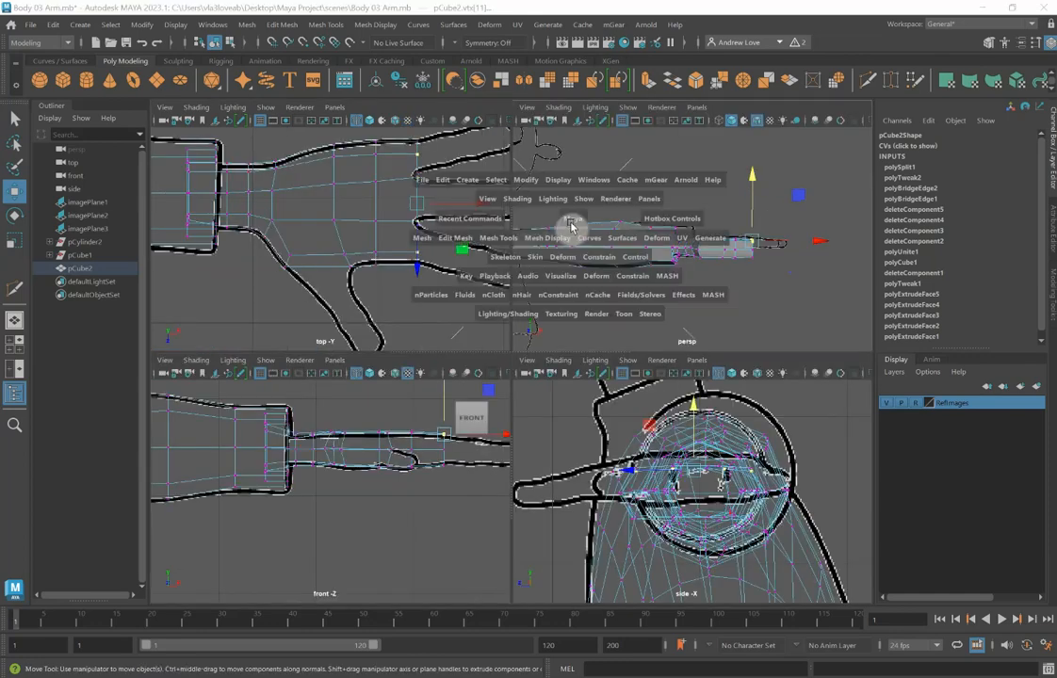
left_click_drag(585, 385, 459, 371, "alt")
scroll(504, 359, "up", 6)
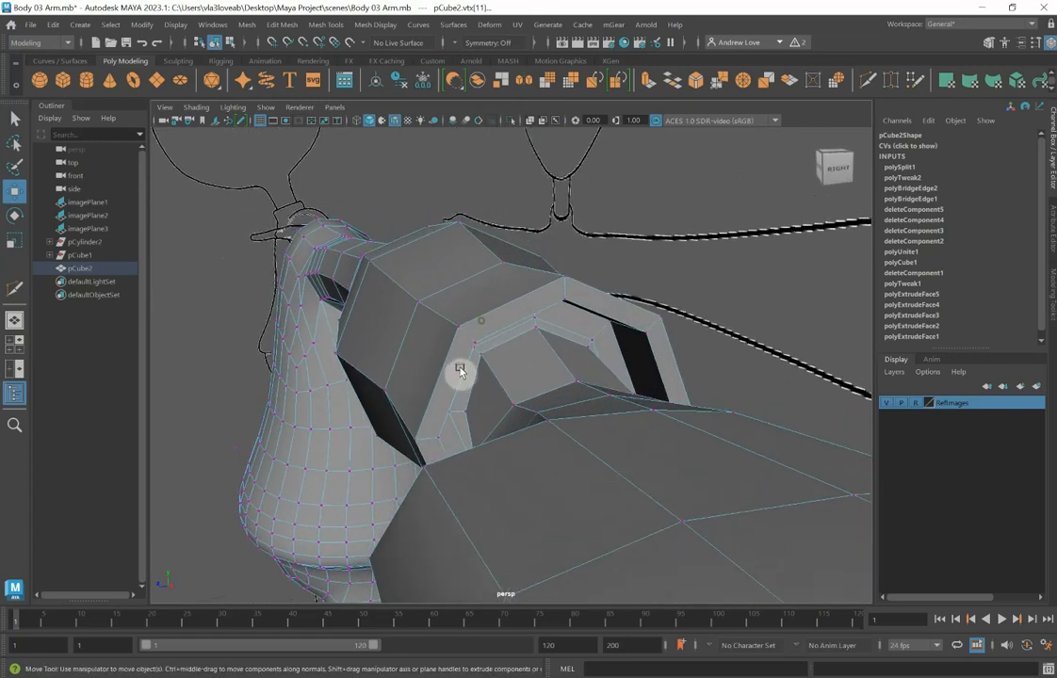
left_click(537, 317)
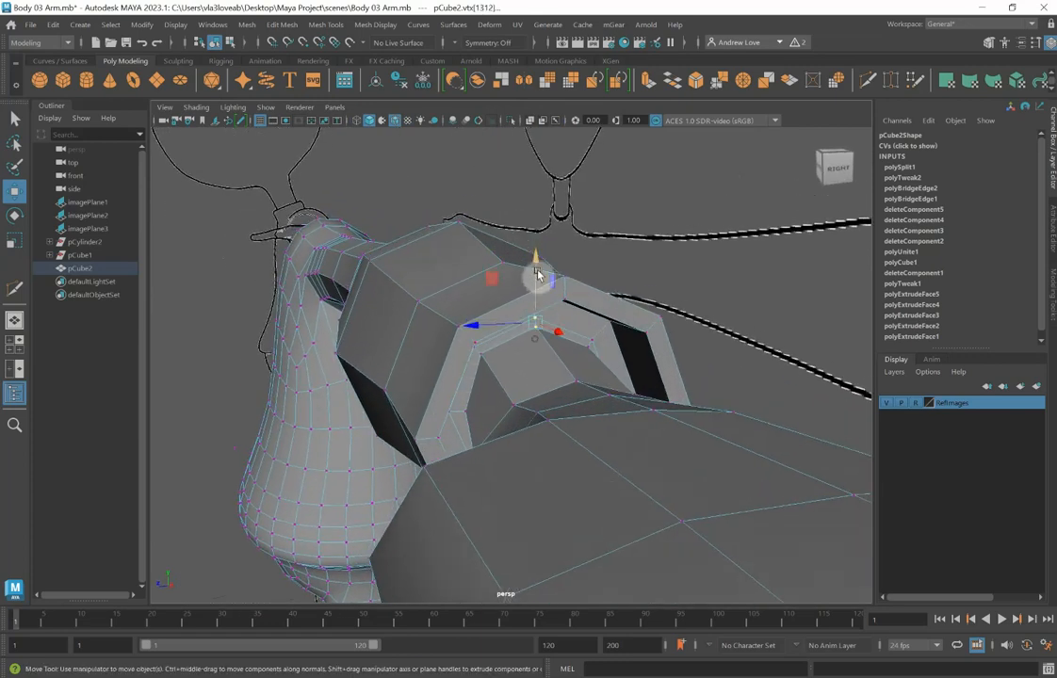
left_click_drag(536, 266, 540, 284)
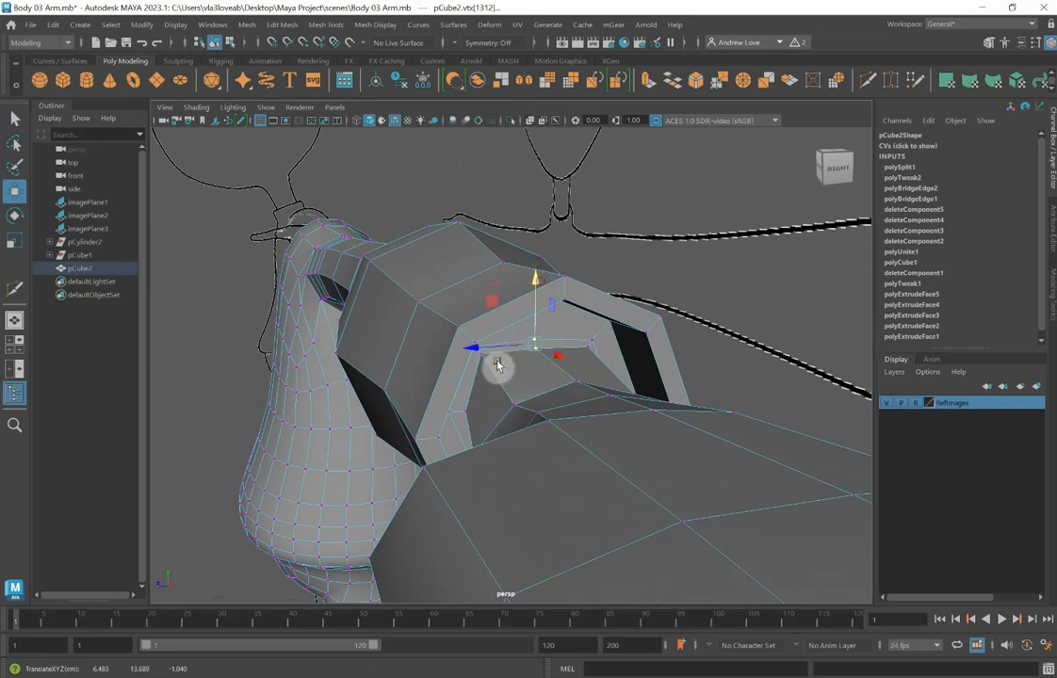
Lower the upper corner vertex pairs of the wrist opening, bringing the pair away from the thumb to about Y 13.649.
left_click_drag(505, 414, 510, 370, "alt")
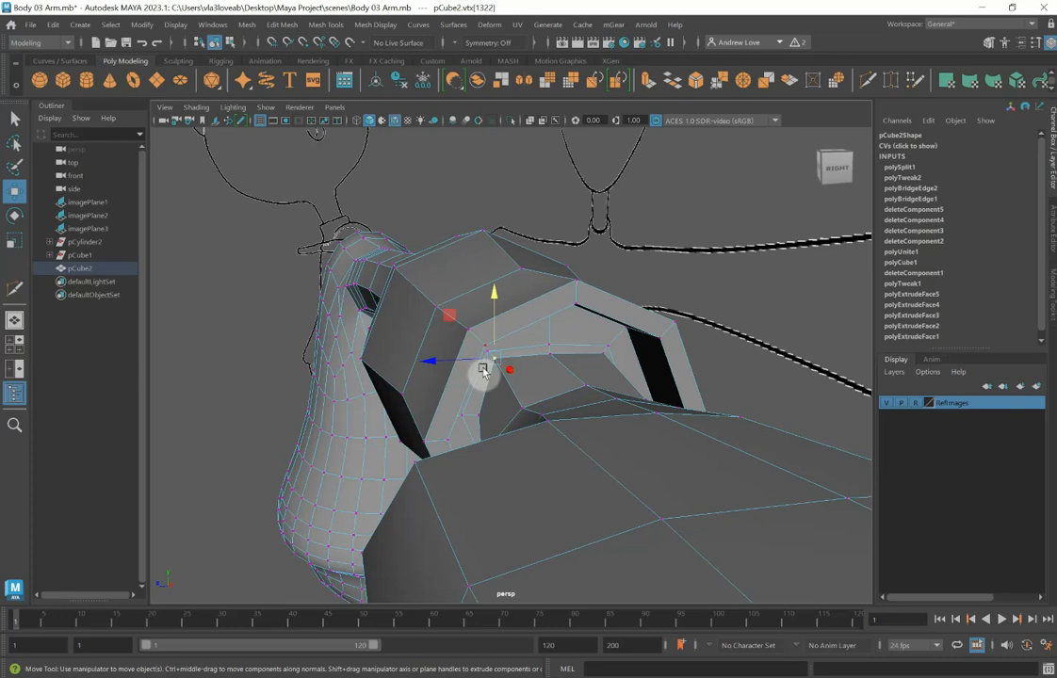
left_click(537, 375)
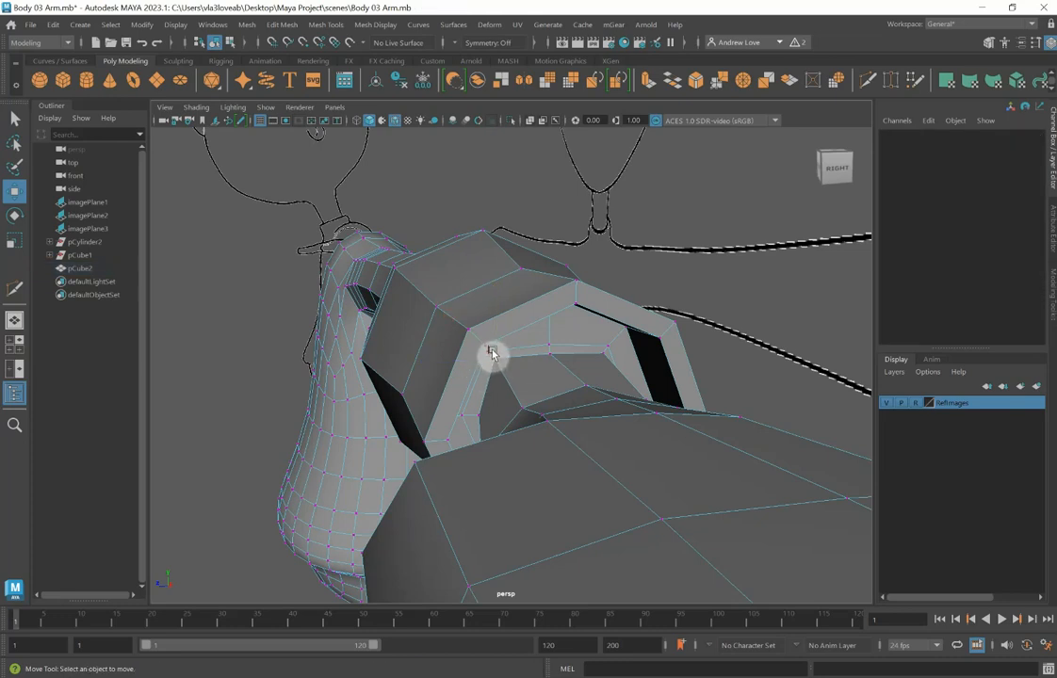
left_click(493, 356)
left_click(545, 346)
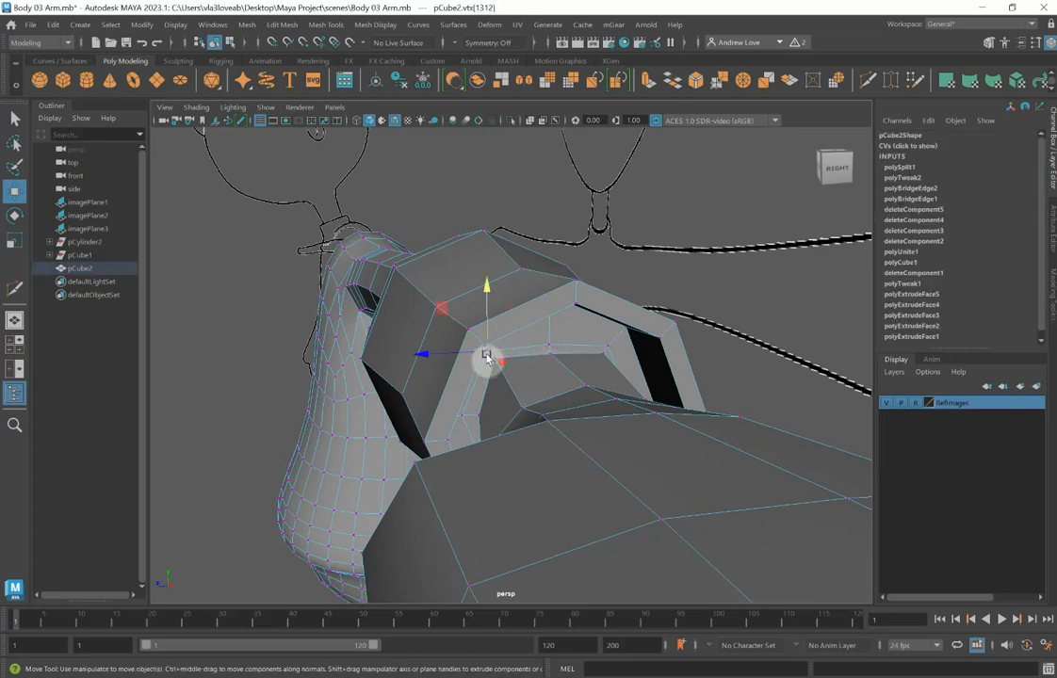
key("q")
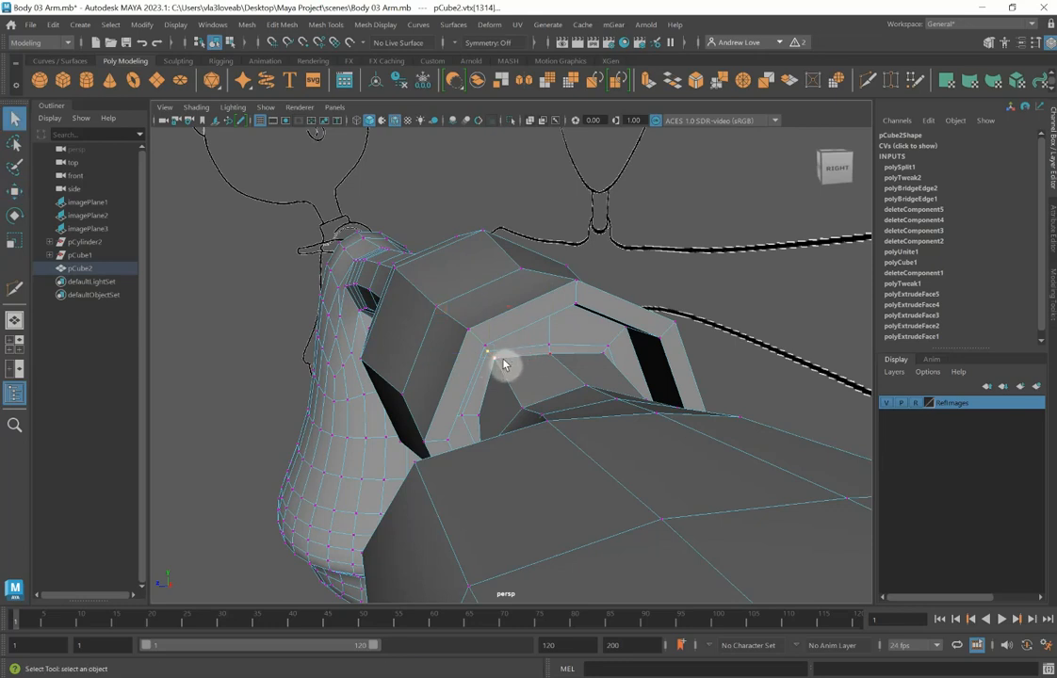
key("w")
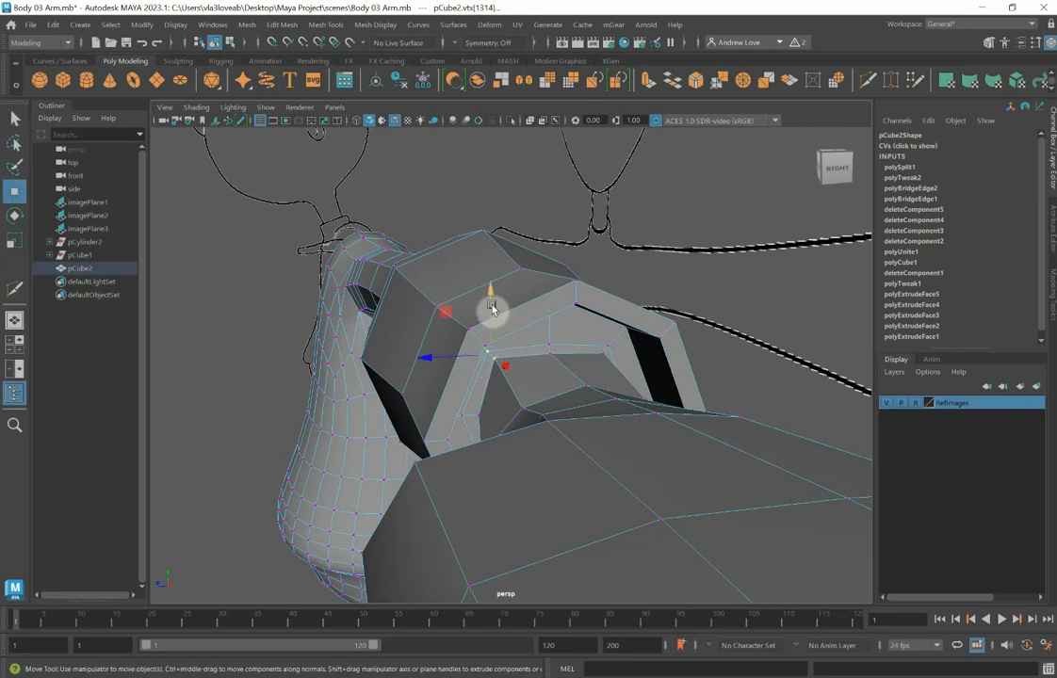
left_click_drag(491, 309, 492, 329)
left_click(604, 342)
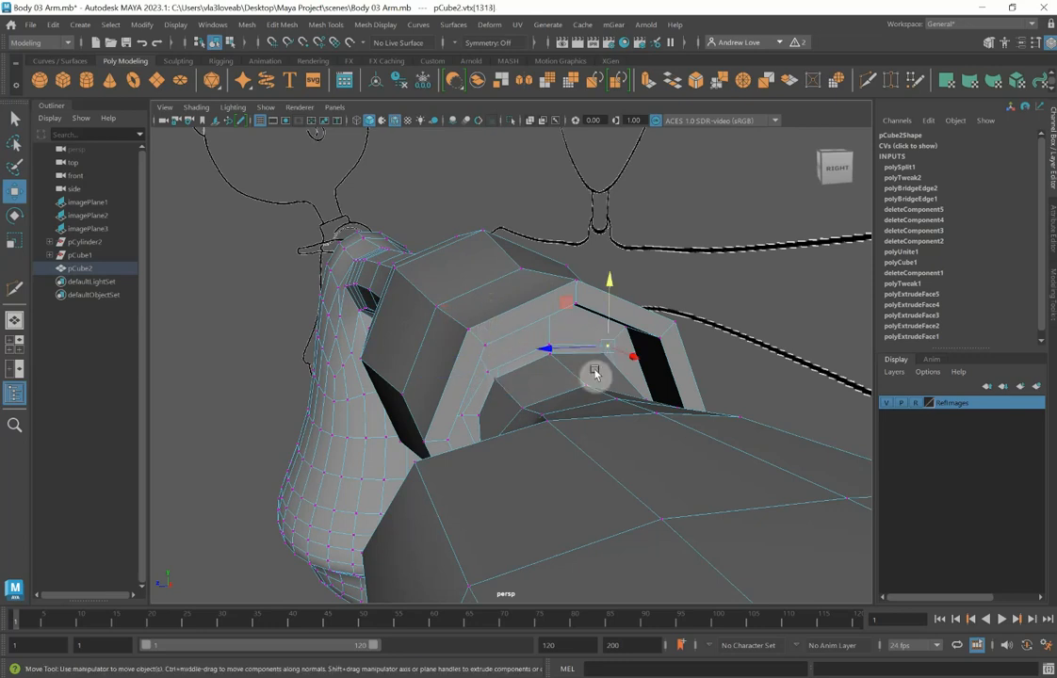
left_click_drag(607, 299, 606, 311)
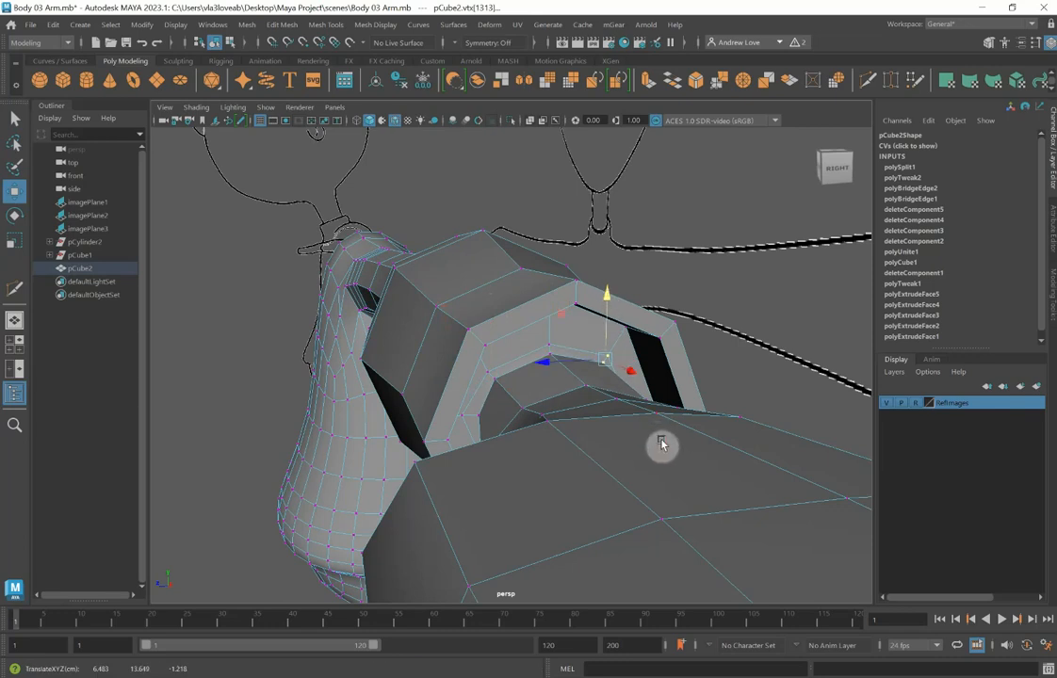
Raise the wrist opening's underside, moving the lower corner pair away from the thumb to about Y 13.336 and the bottom middle pair to 13.265.
left_click_drag(663, 440, 595, 415, "alt")
scroll(581, 403, "up", 3)
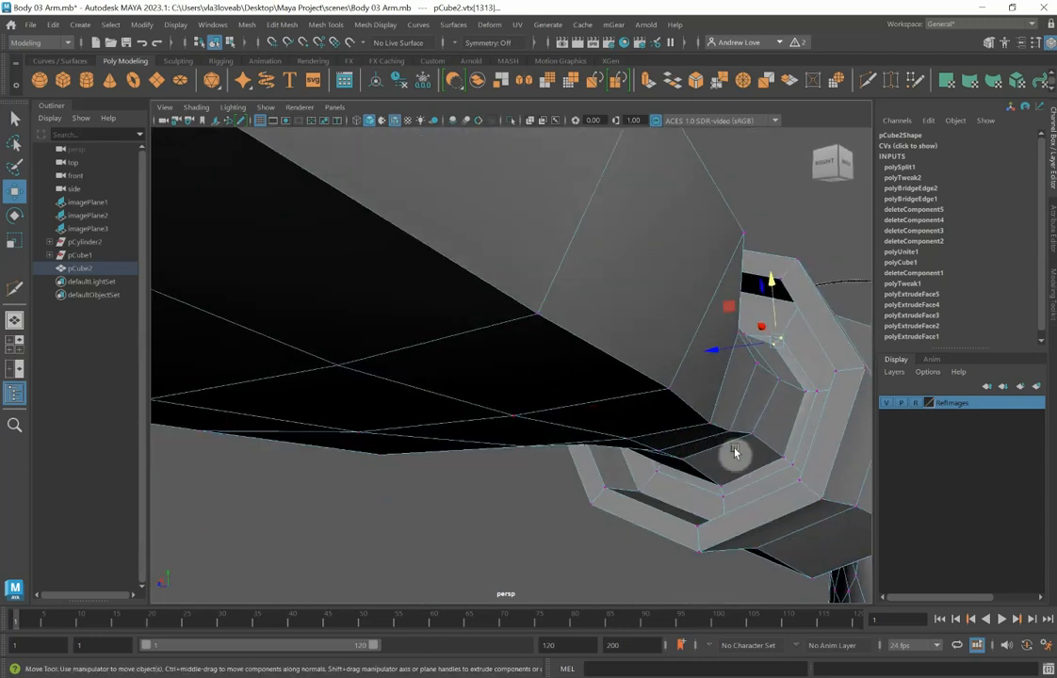
left_click(774, 460)
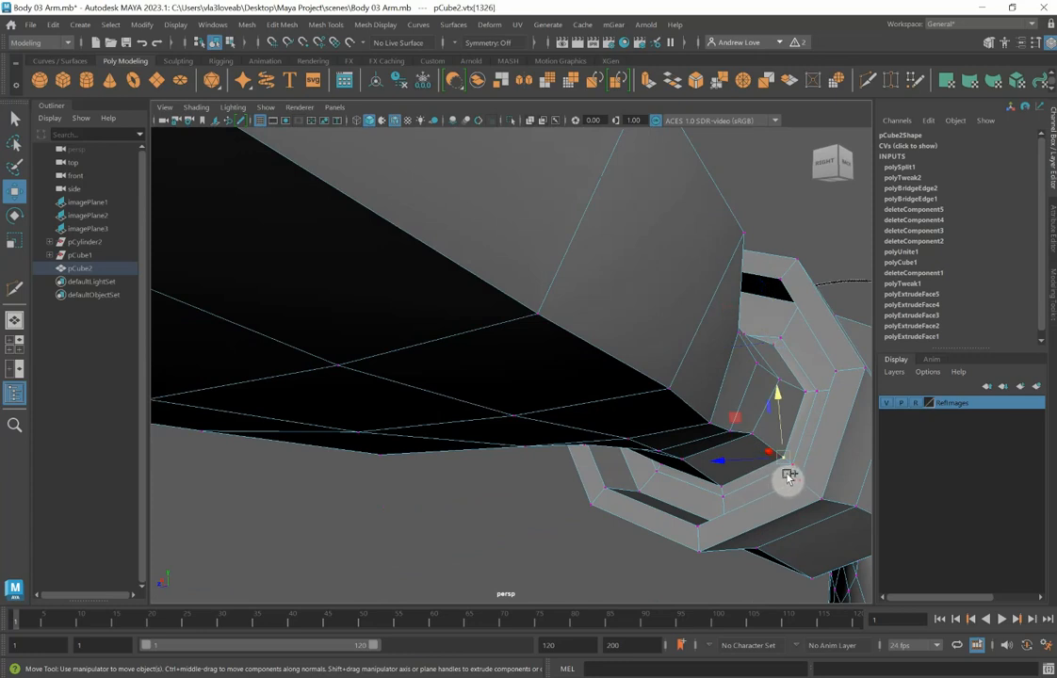
left_click(789, 466, "shift")
left_click_drag(784, 430, 784, 424)
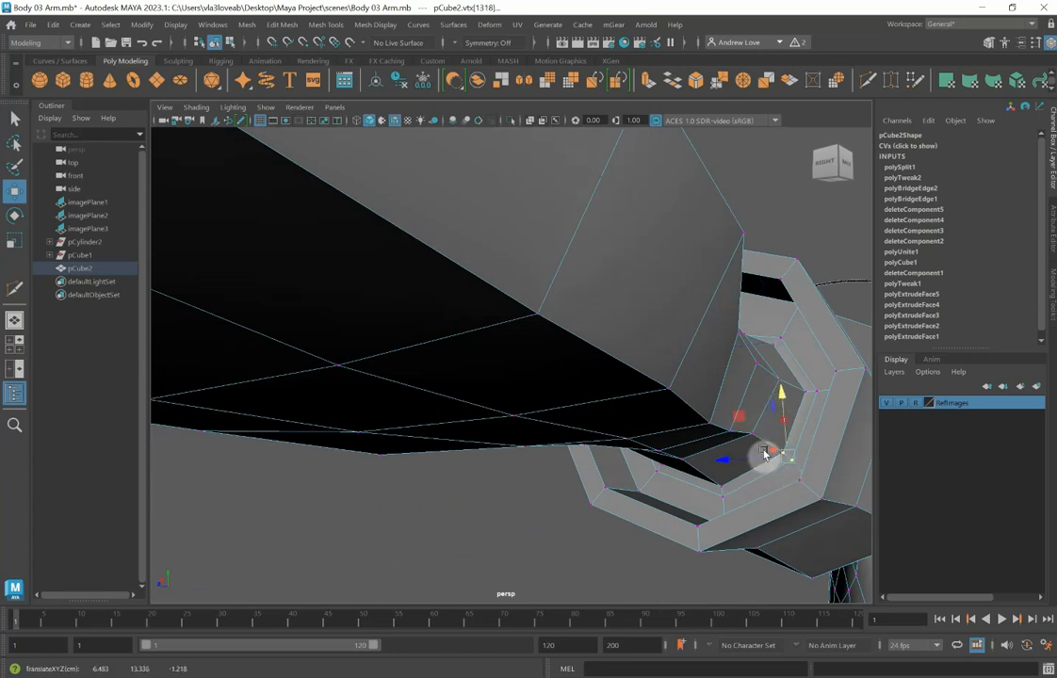
left_click(721, 481)
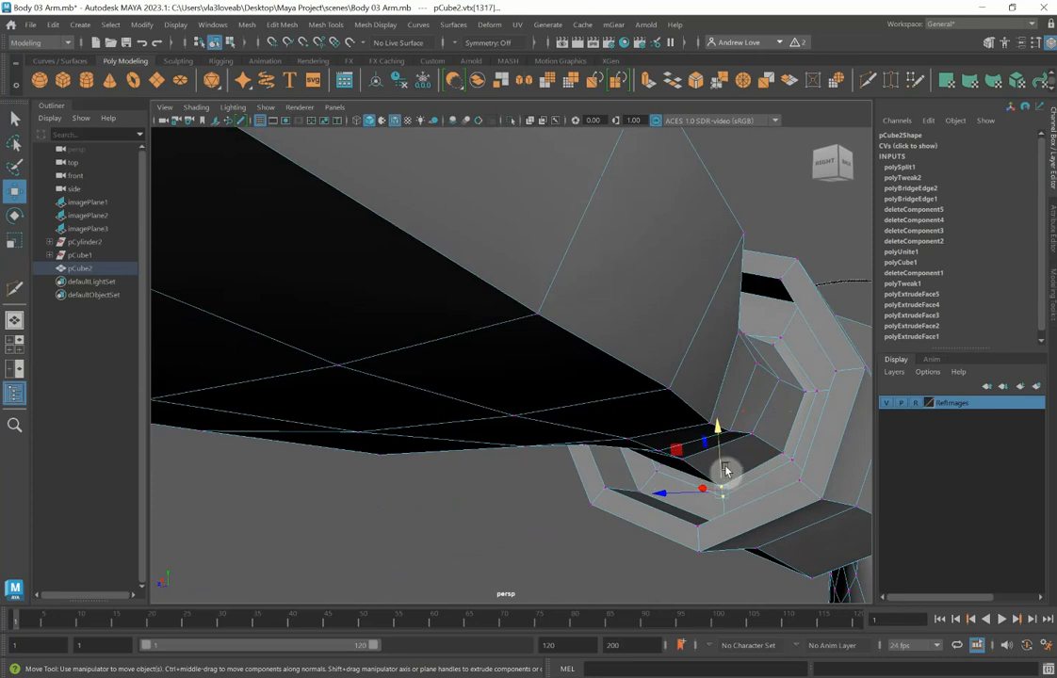
left_click(720, 465)
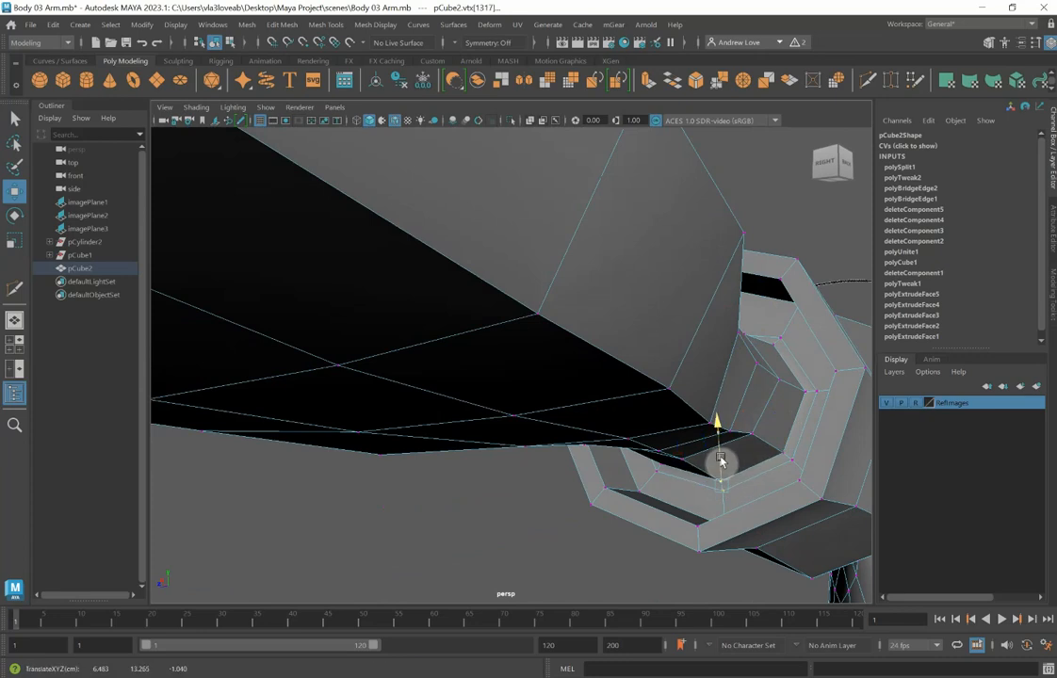
Adjust the palm's underside vertices just before the knuckle end to about Y 13.302.
left_click_drag(720, 461, 663, 502, "alt")
scroll(701, 486, "down", 5)
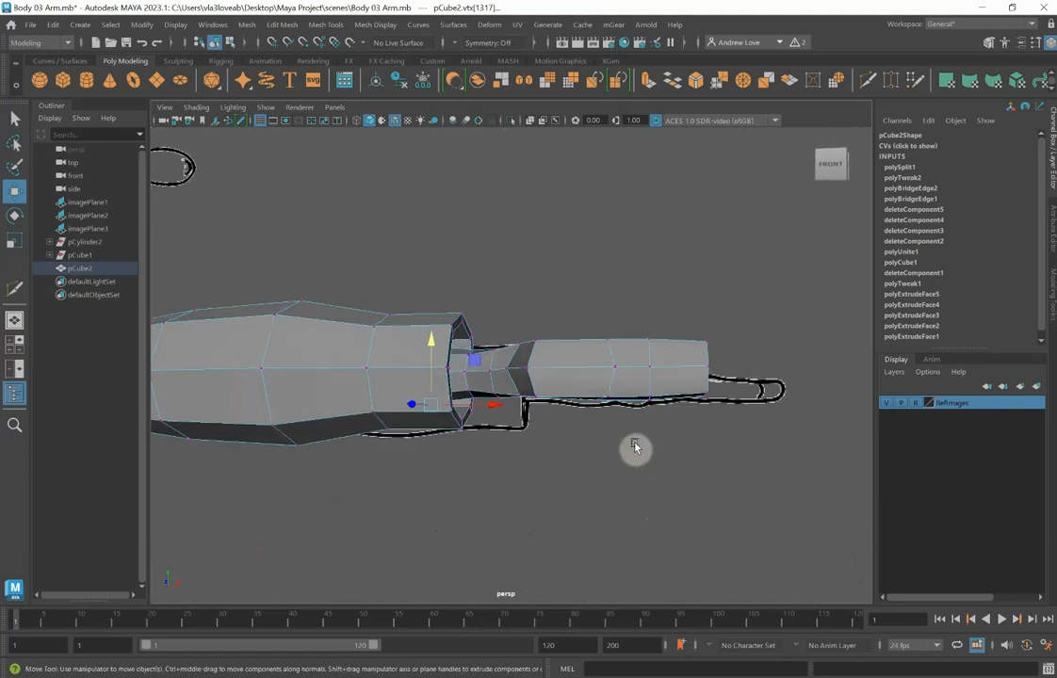
left_click_drag(651, 374, 649, 372)
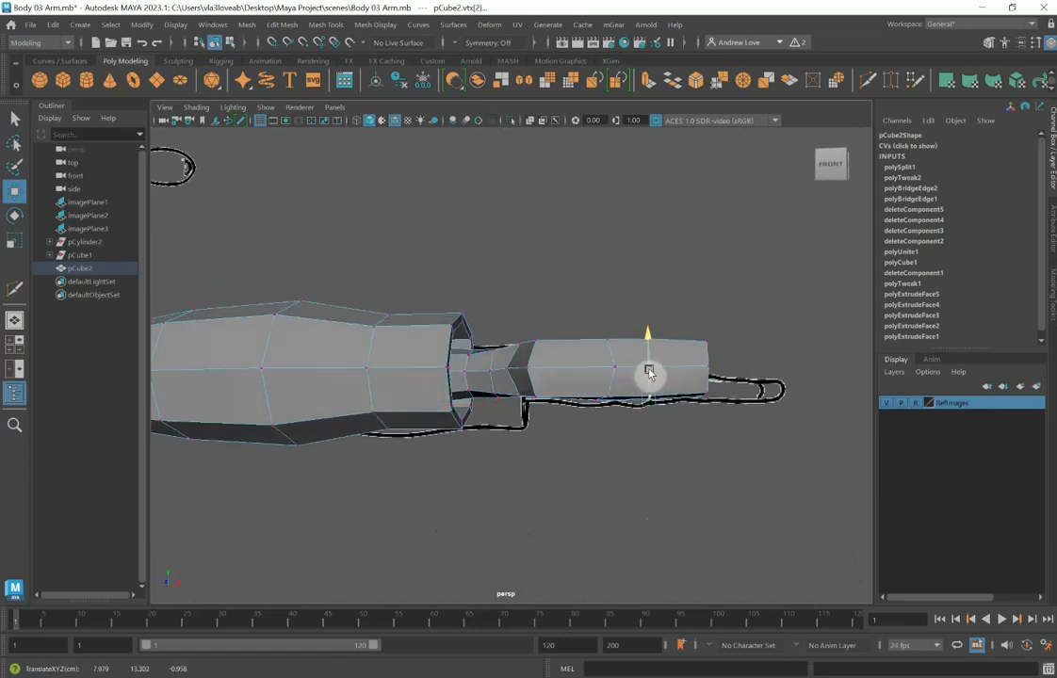
left_click_drag(676, 481, 637, 502, "alt")
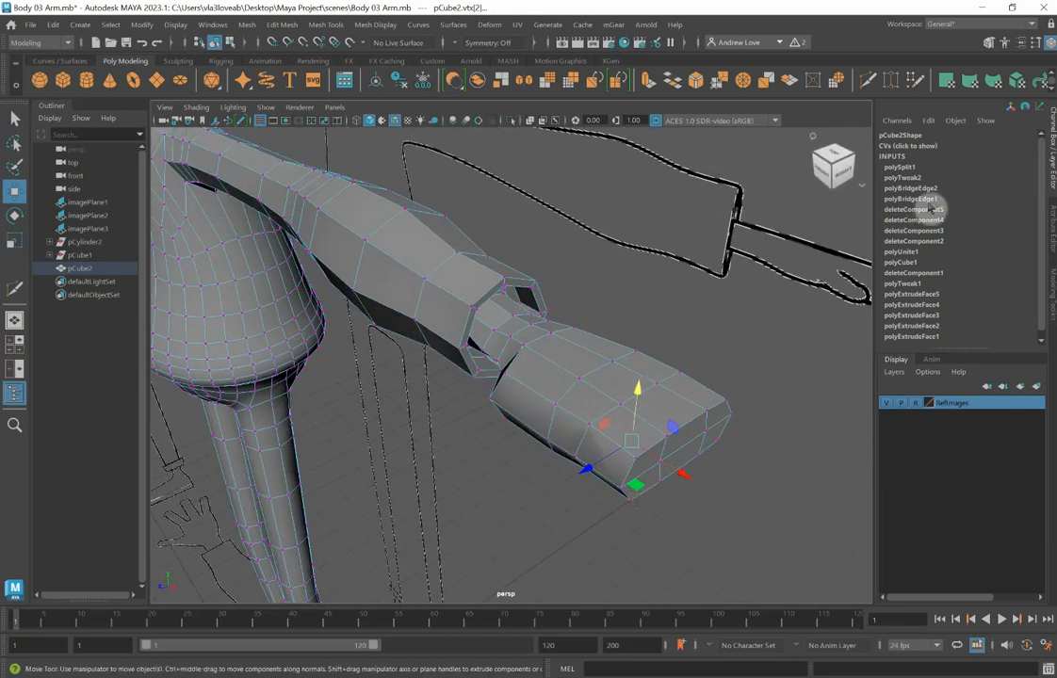
Return the body mesh to object mode and delete its construction history.
right_click(547, 322)
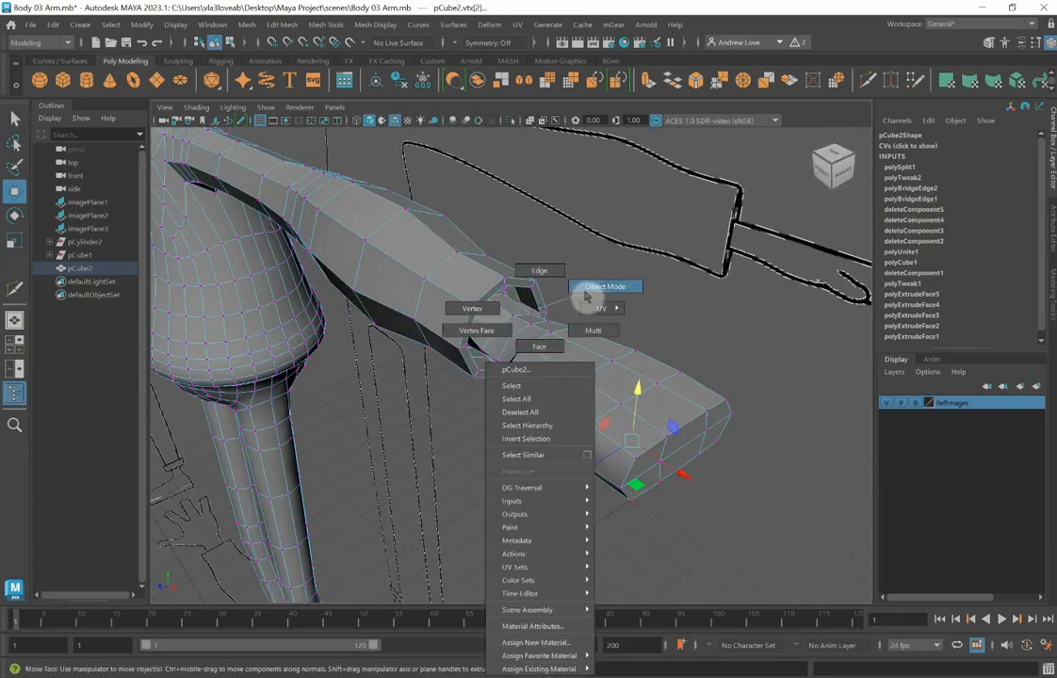
left_click(589, 288)
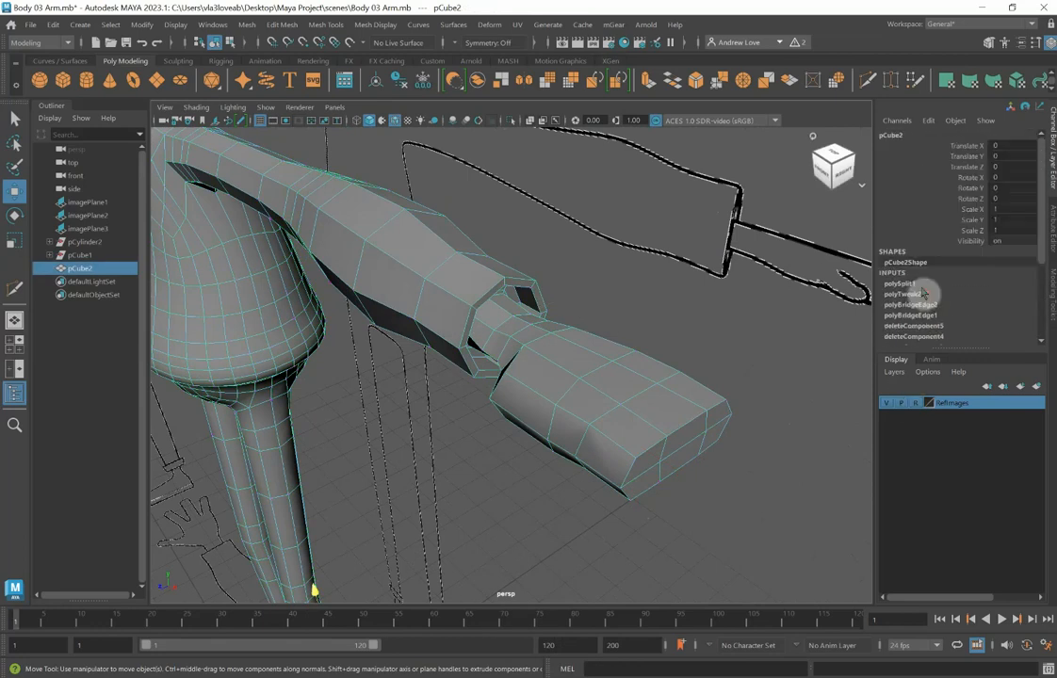
scroll(923, 300, "down", 5)
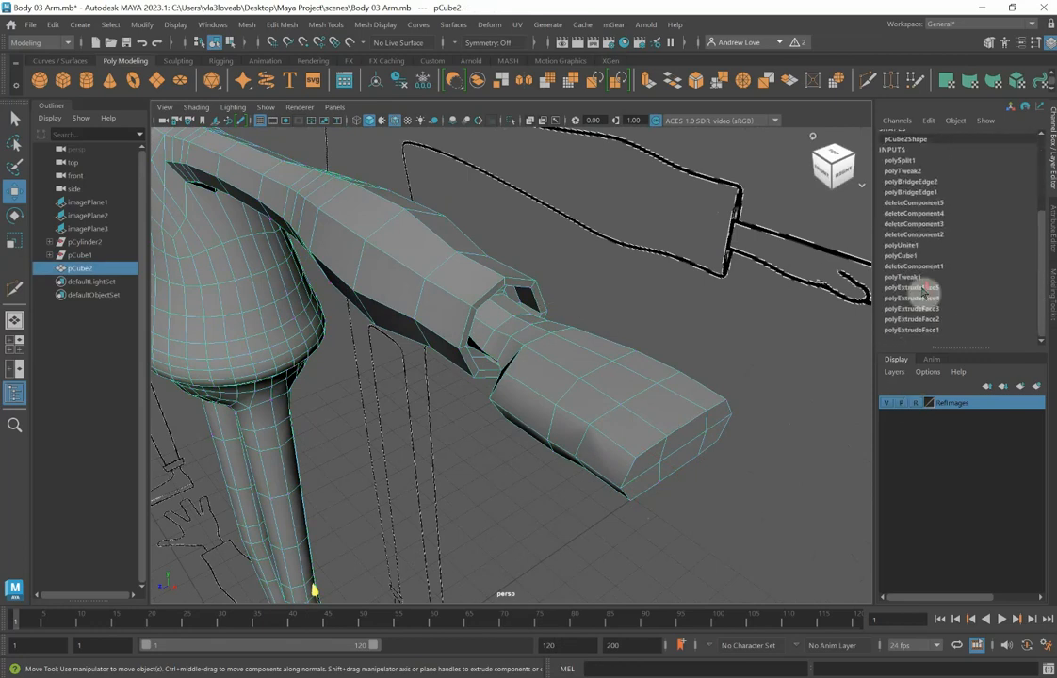
left_click(399, 88)
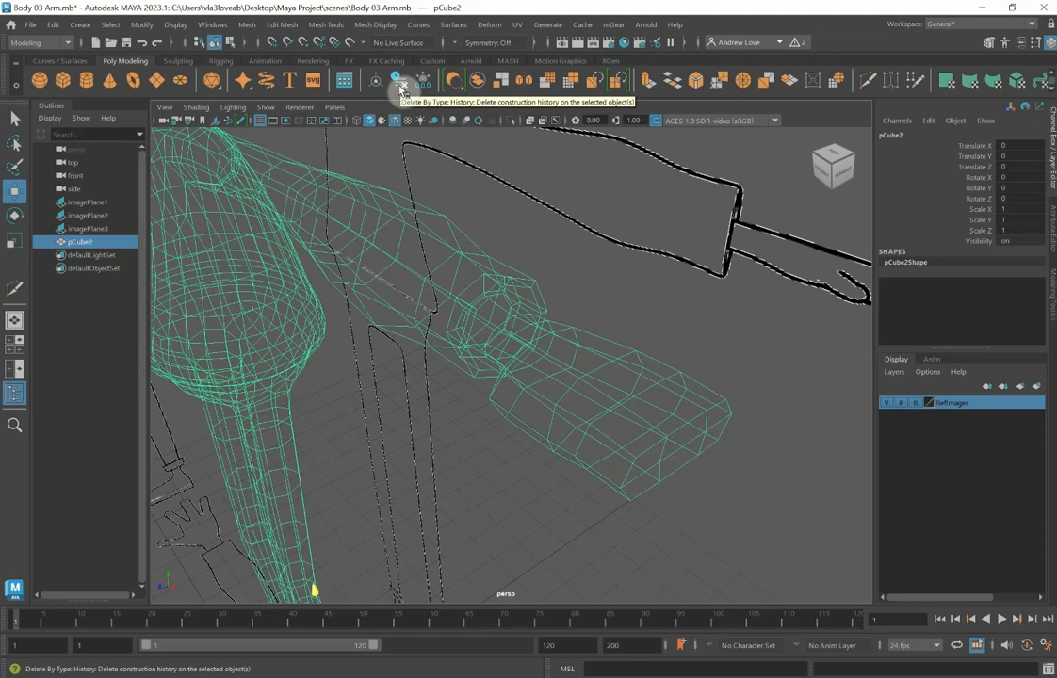
Assign the existing default material (initialShadingGroup) to the body mesh.
right_click(473, 262)
mouse_move(473, 262)
right_mouse_down()
mouse_move(500, 401)
mouse_move(499, 625)
mouse_move(560, 617)
right_mouse_up()
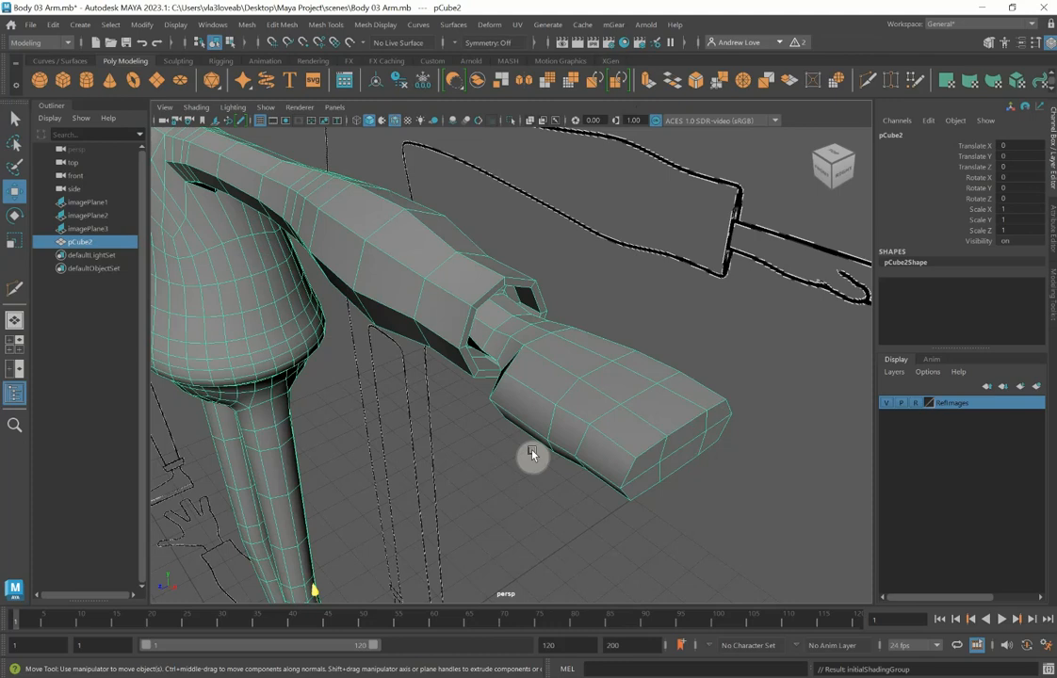
mouse_move(682, 482)
left_mouse_down("alt")
mouse_move(622, 502)
mouse_move(592, 478)
mouse_move(674, 474)
left_mouse_up("alt")
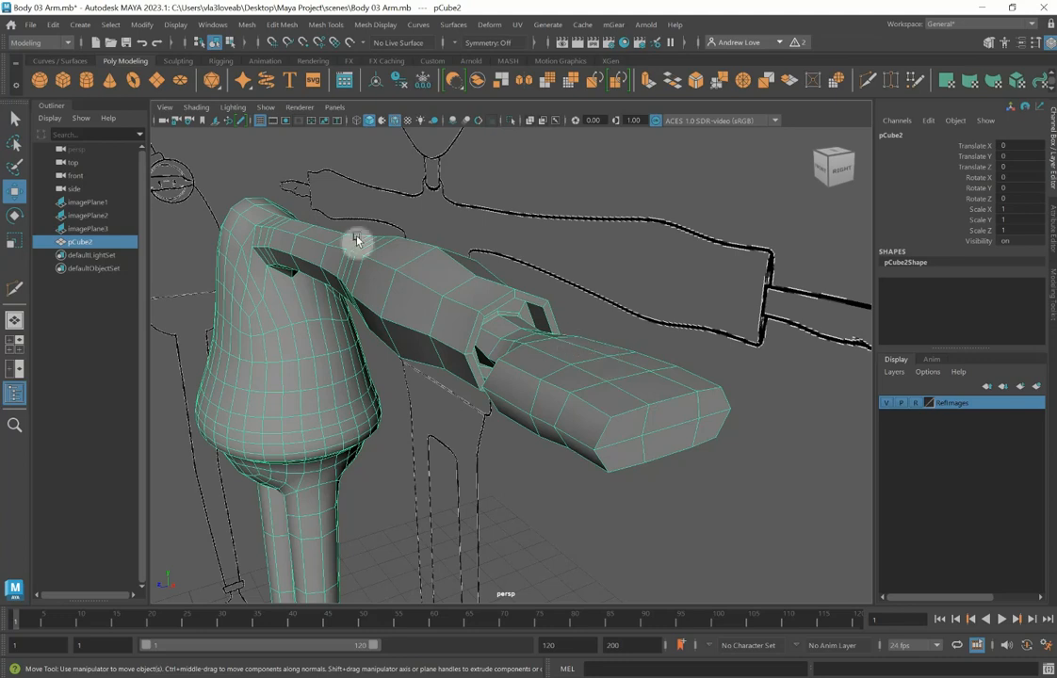
Create a polygon cylinder and raise it to Y 7.583.
left_click(82, 76)
scroll(246, 231, "down", 10)
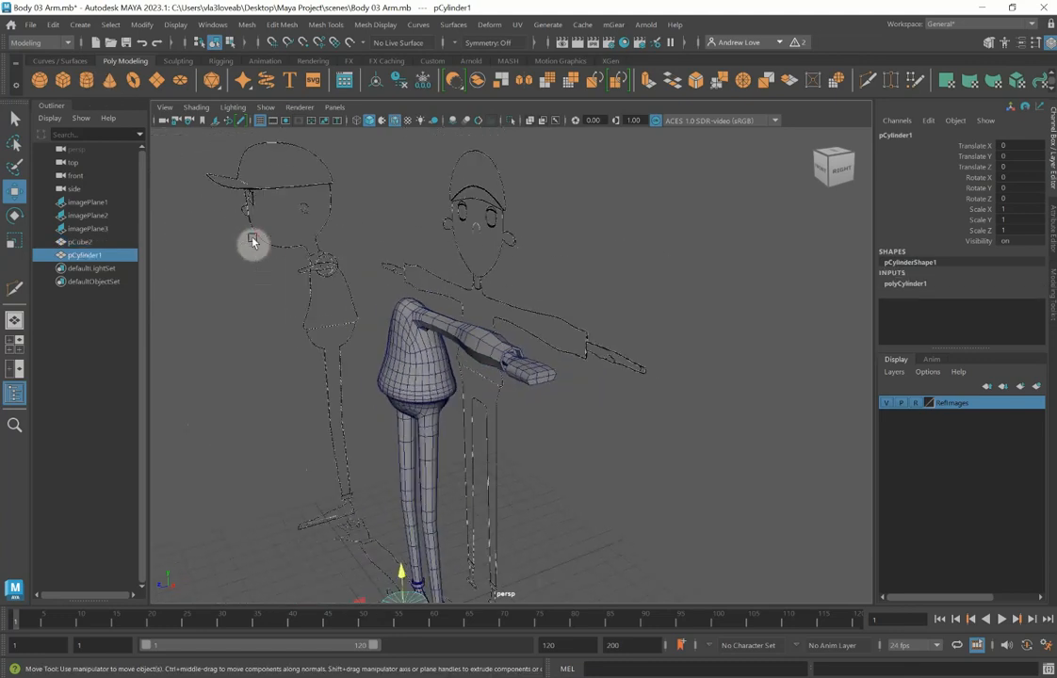
left_click_drag(422, 504, 397, 391)
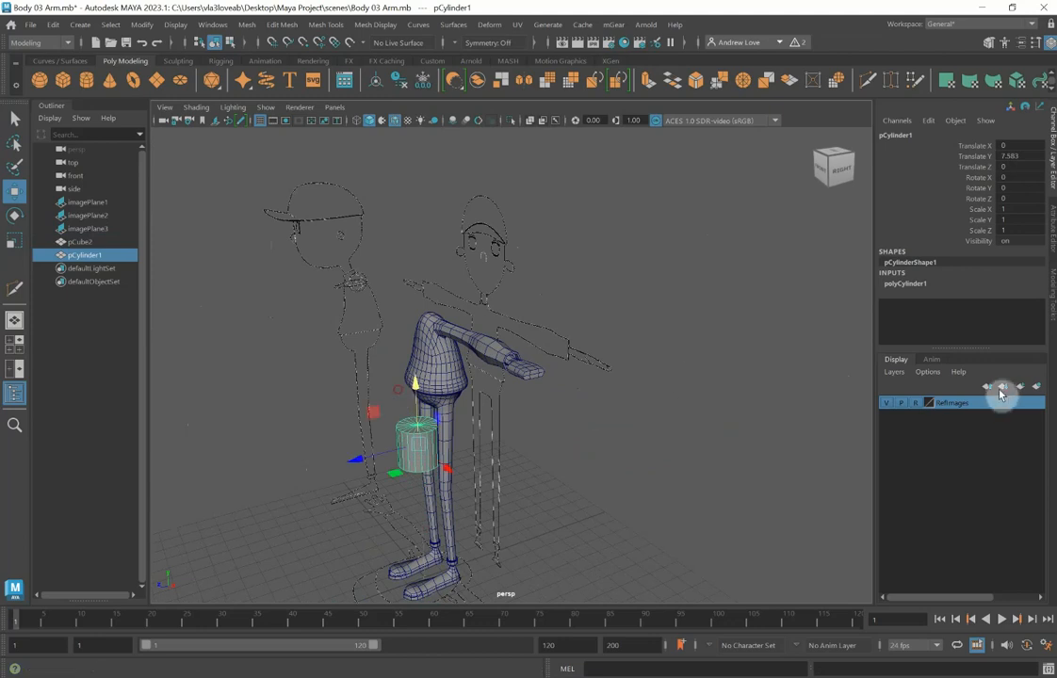
Set the cylinder to 6 axis subdivisions, 3 height subdivisions and 0 cap subdivisions.
left_click(915, 292)
scroll(1010, 306, "down", 2)
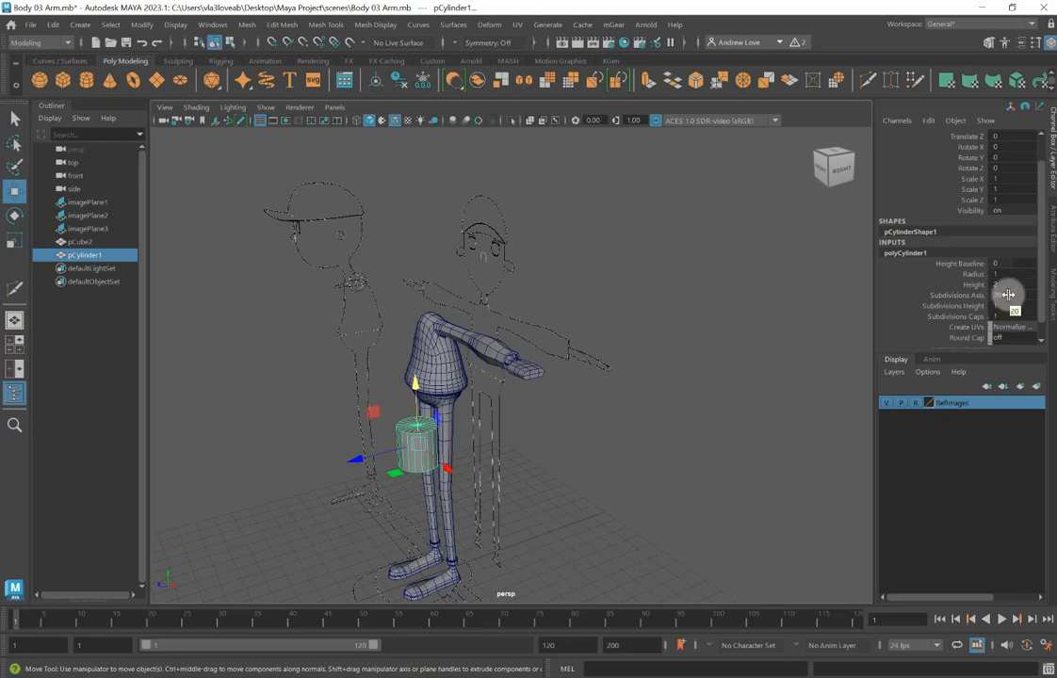
double_click(1006, 295)
key("Return")
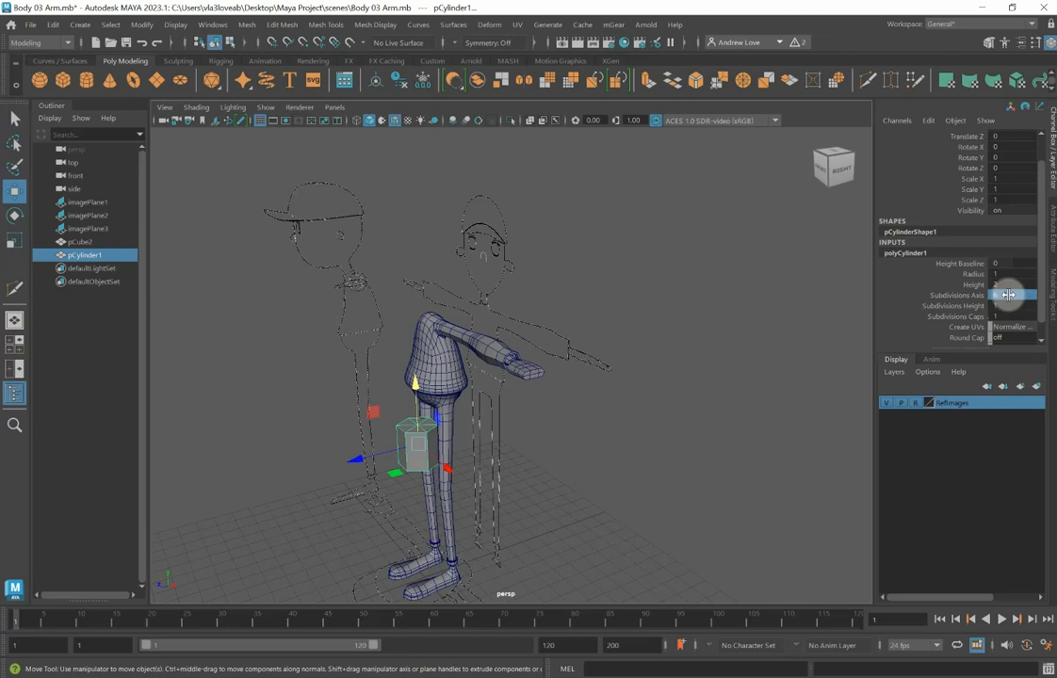
double_click(1011, 315)
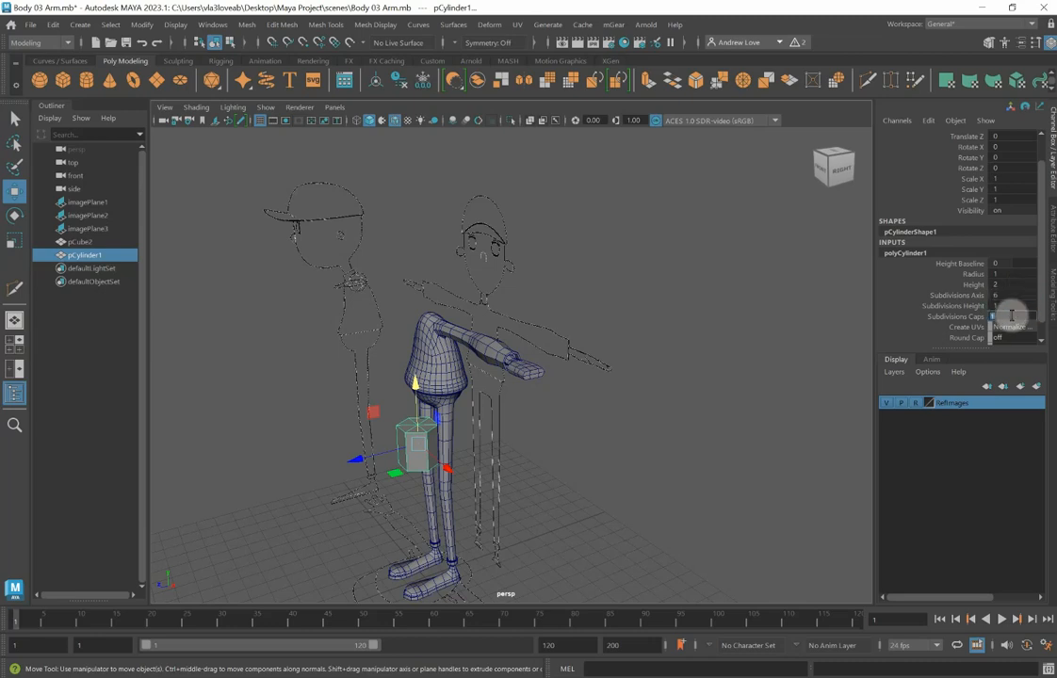
type("0")
key("Return")
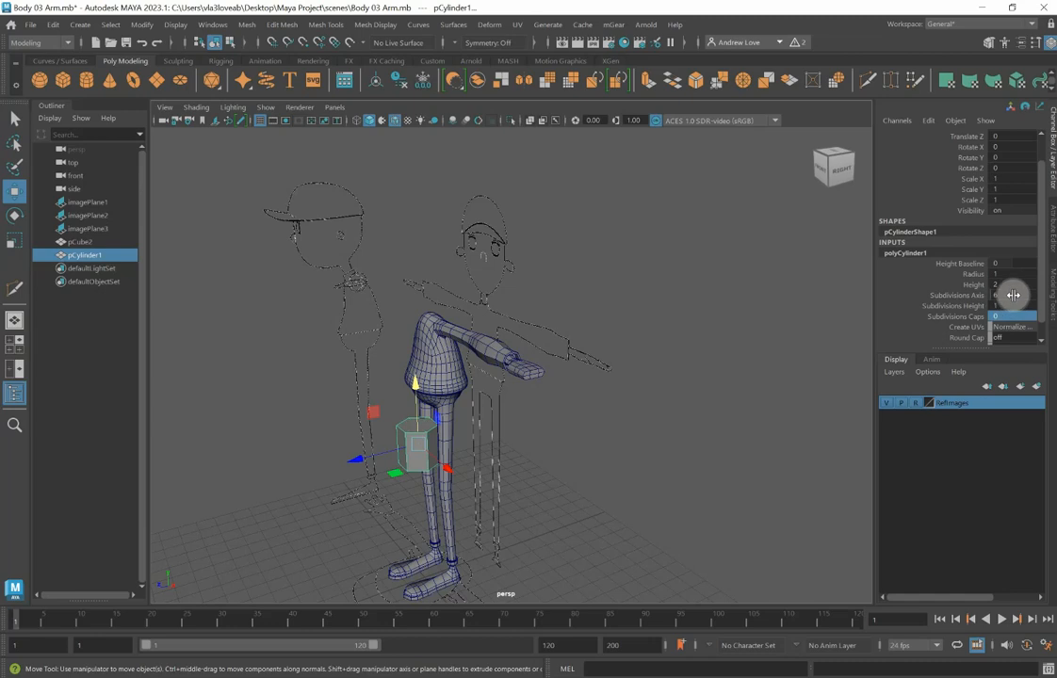
double_click(1011, 305)
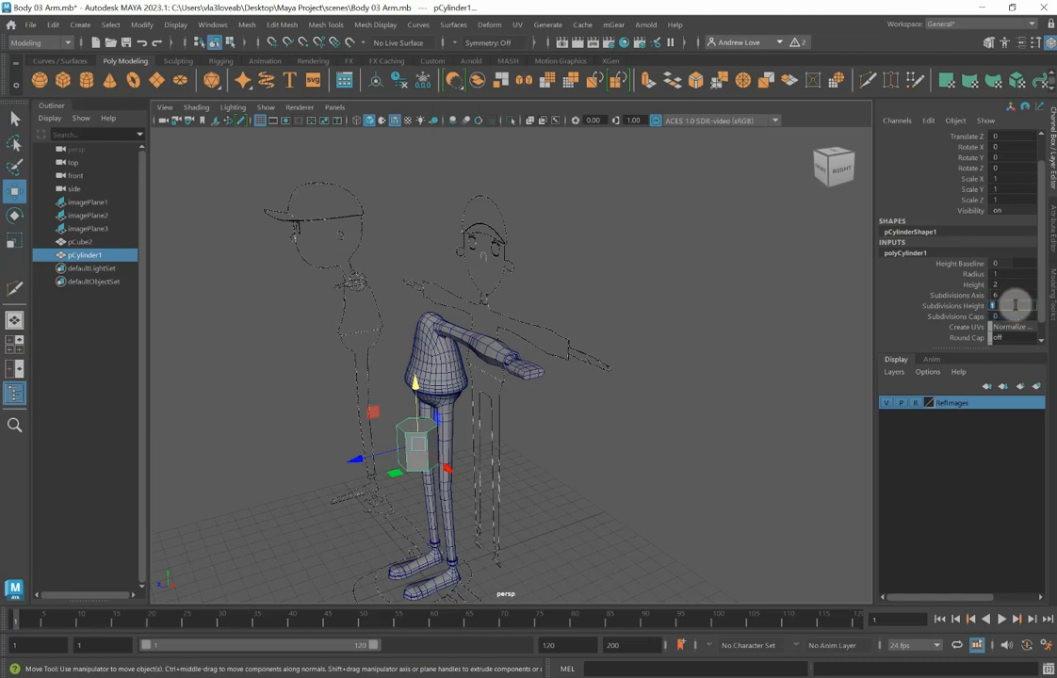
type("3")
key("Return")
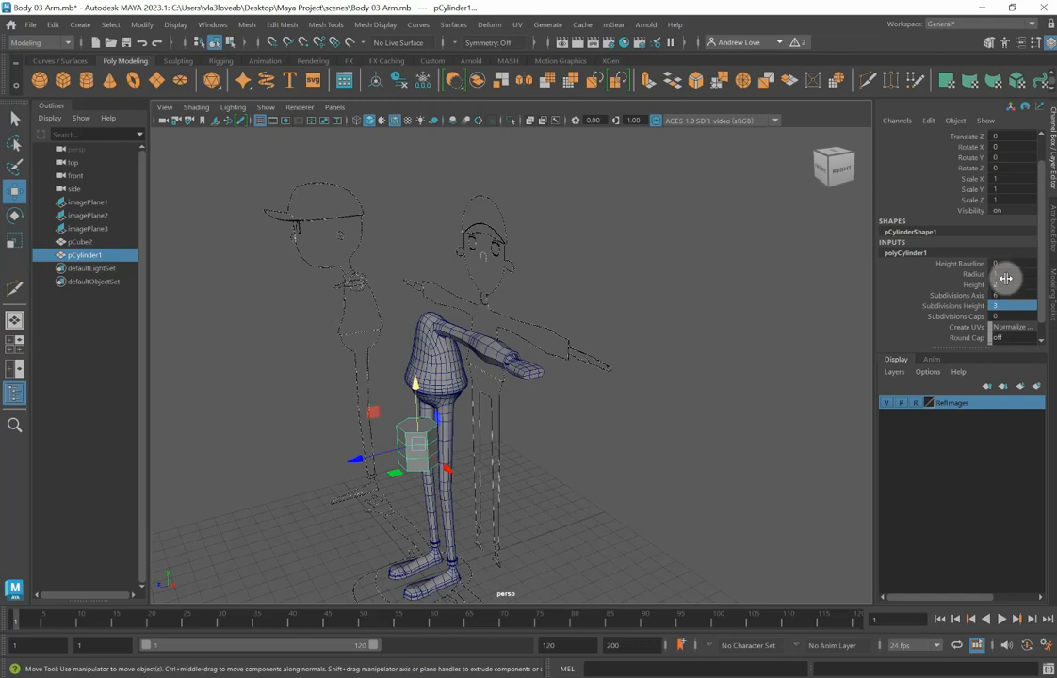
Set the cylinder's radius to 0.1 and its height to 0.5.
double_click(1008, 274)
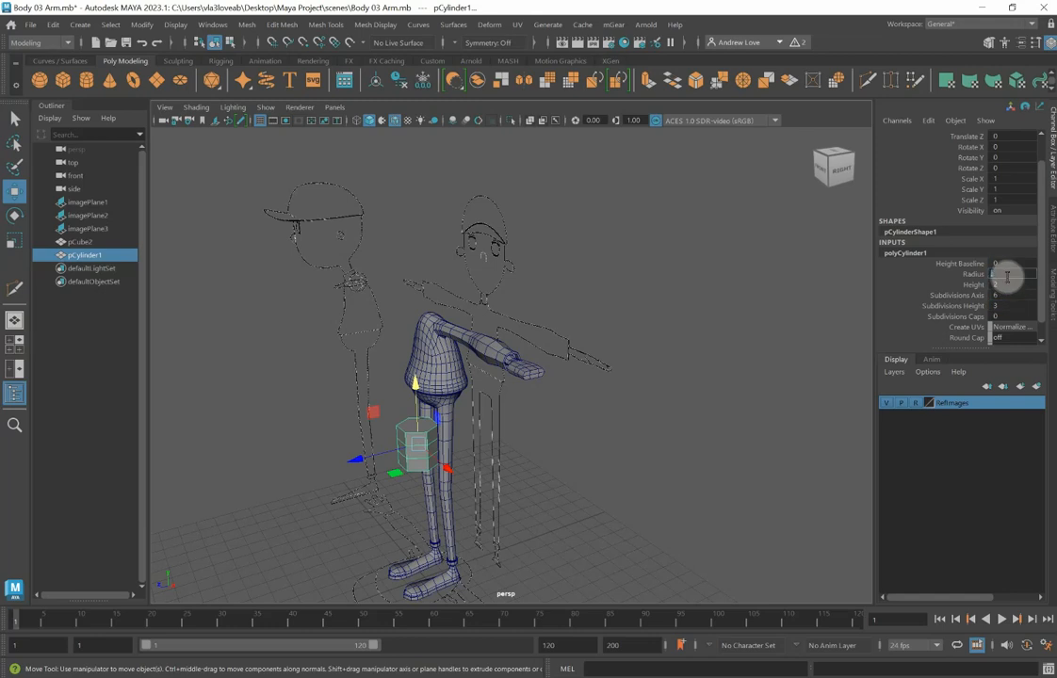
type("0.1")
key("Return")
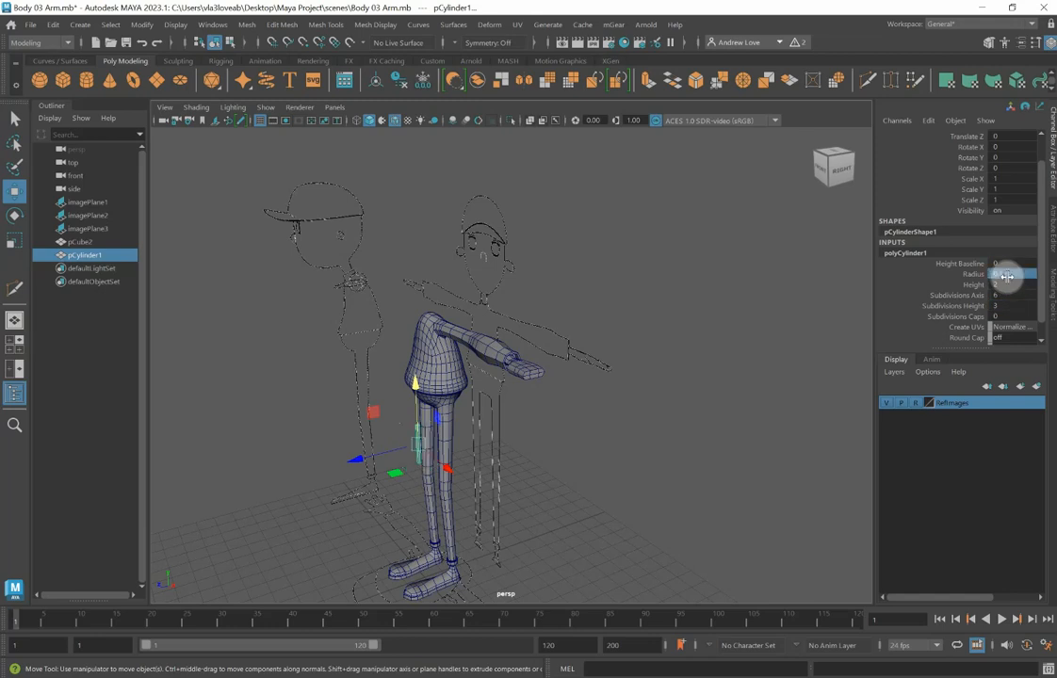
double_click(1005, 285)
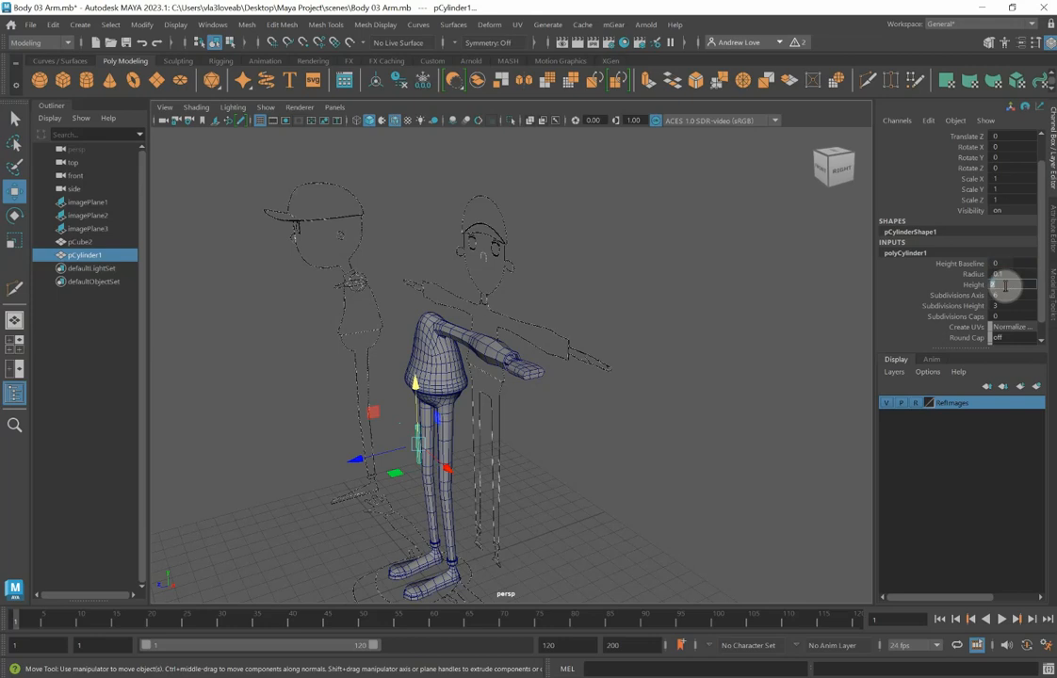
type("0.5")
key("Return")
Move the small cylinder out along the arm and up to hand height, about X 5.988 and Y 13.423, keeping it selected.
left_click_drag(449, 468, 544, 498)
left_click_drag(482, 467, 472, 331)
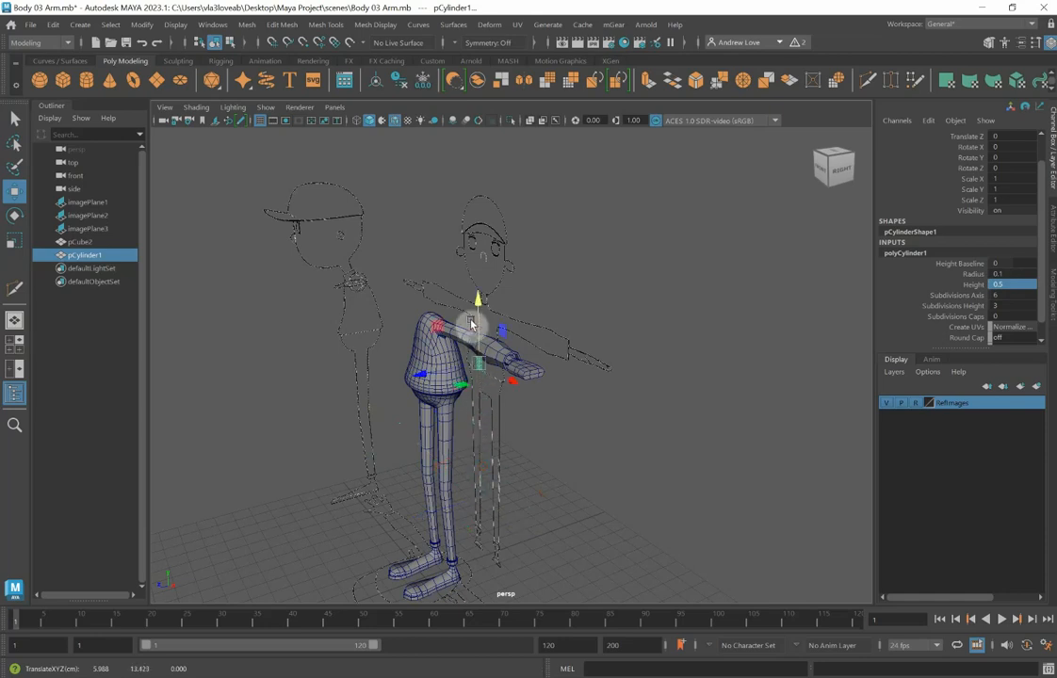
left_click(470, 319)
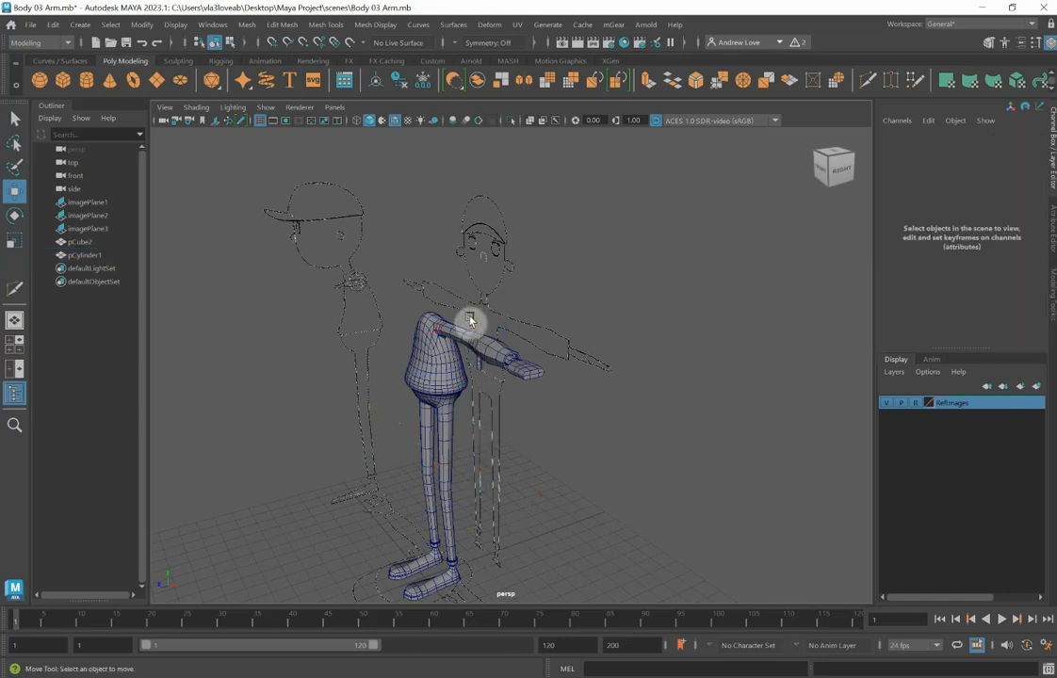
left_click(478, 367)
In the top view, place the cylinder on the middle finger outline at about X 8.962 and Z -1.003.
key("space")
key("space")
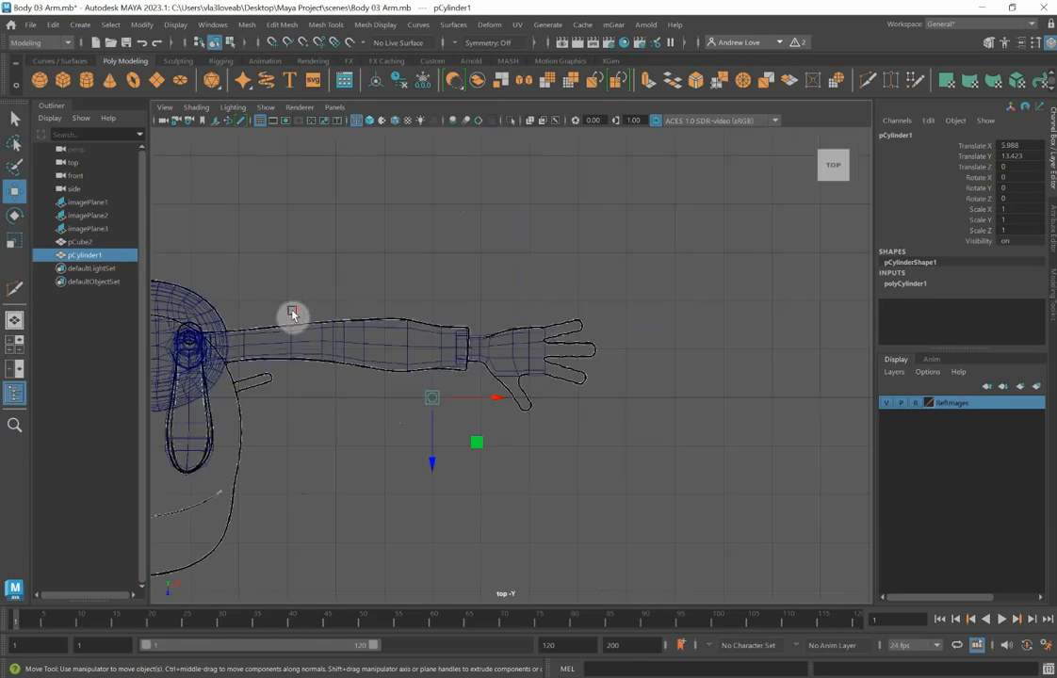
scroll(436, 381, "down", 4)
left_click_drag(469, 382, 543, 359)
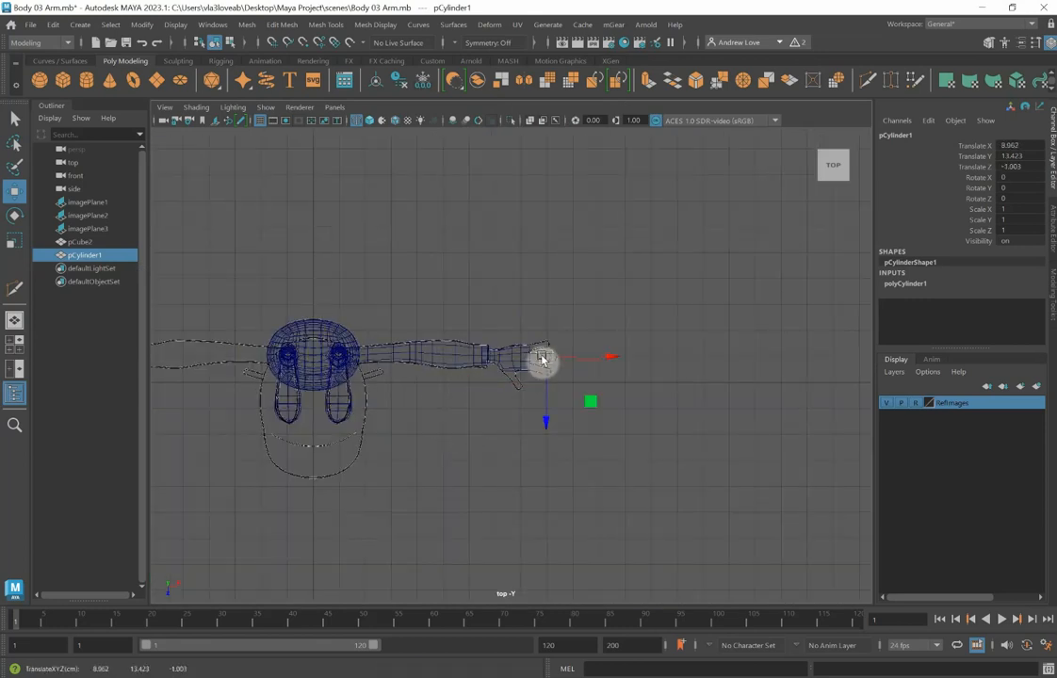
scroll(541, 358, "up", 10)
scroll(541, 358, "down", 8)
scroll(543, 360, "up", 6)
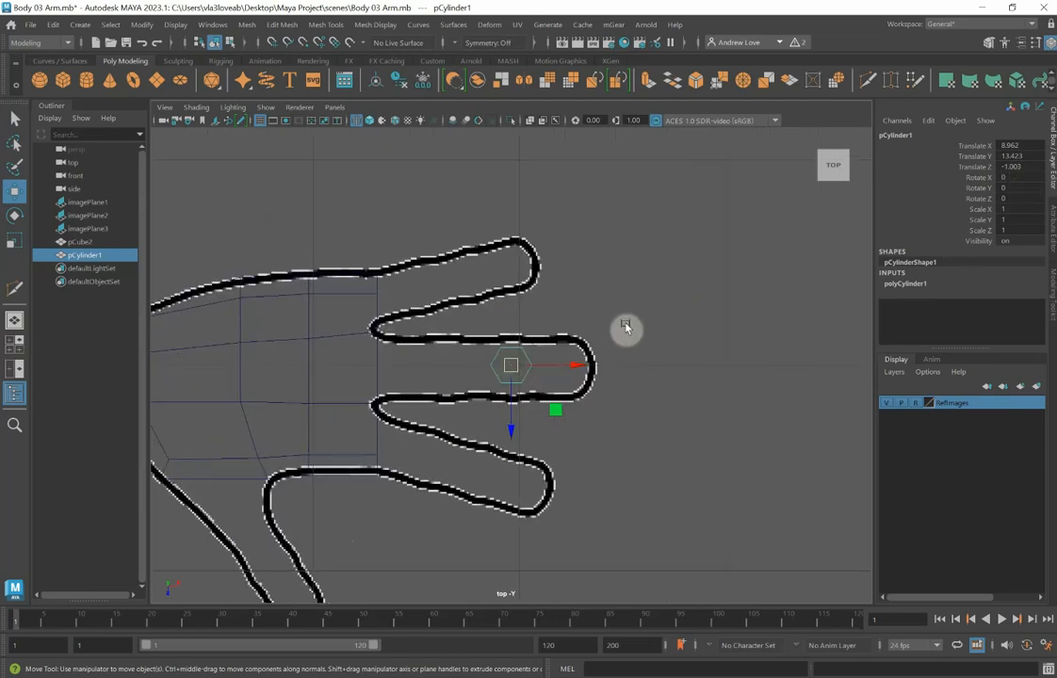
Lay the cylinder along the middle finger by setting its Z rotation to 90.
key("e")
left_click_drag(559, 368, 530, 370)
left_click(1022, 197)
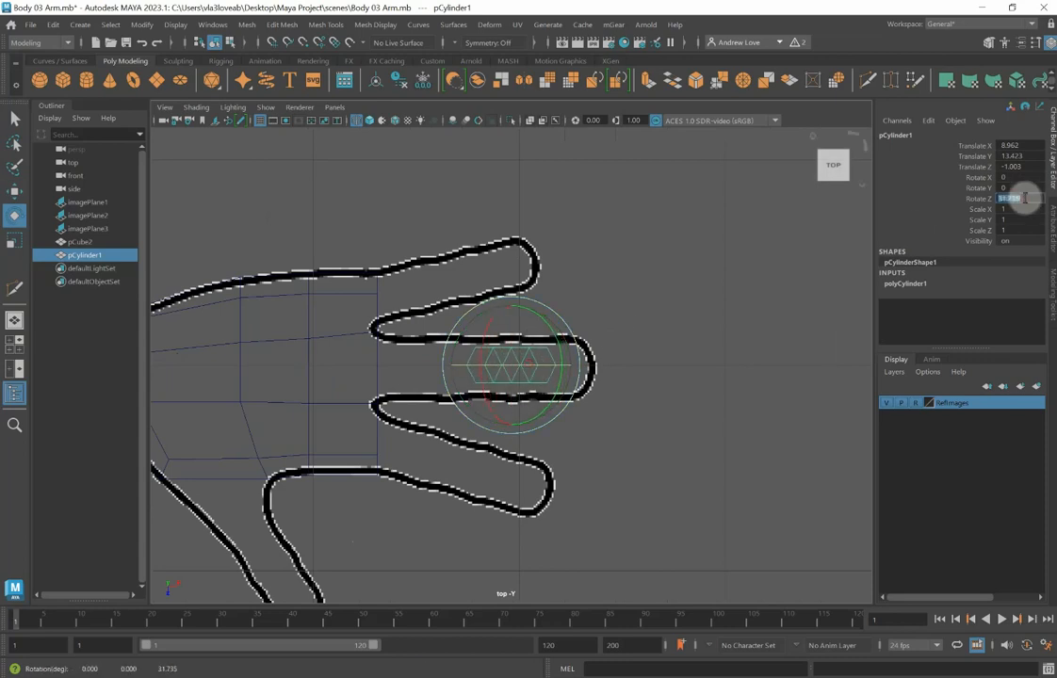
type("90")
key("Return")
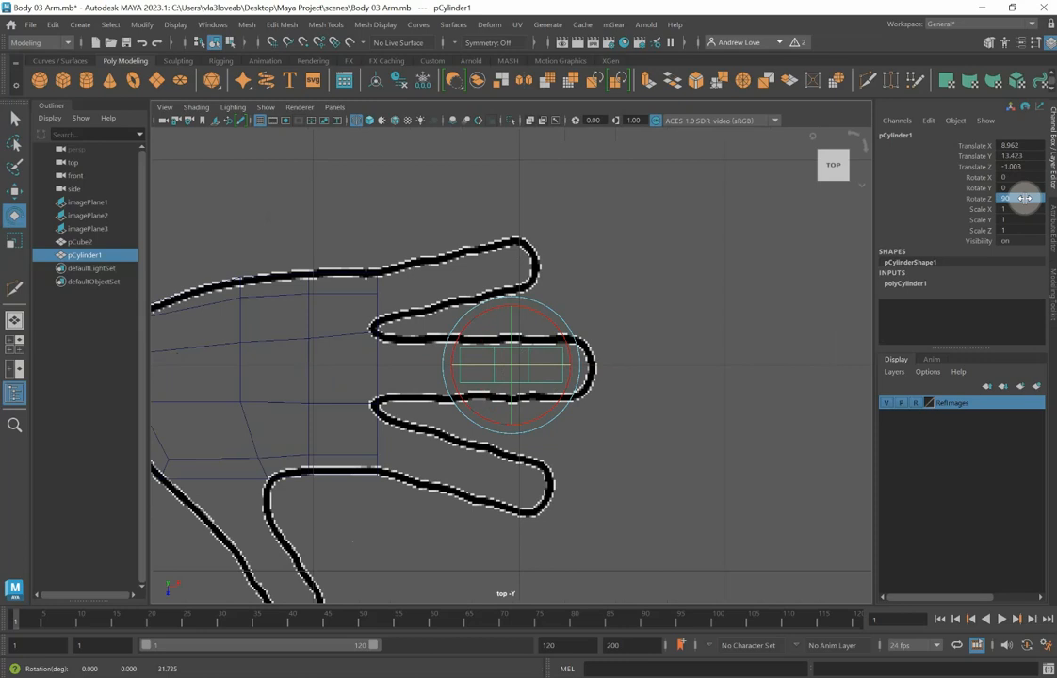
Resize the finger cylinder to height 1 and radius 0.2.
left_click(915, 283)
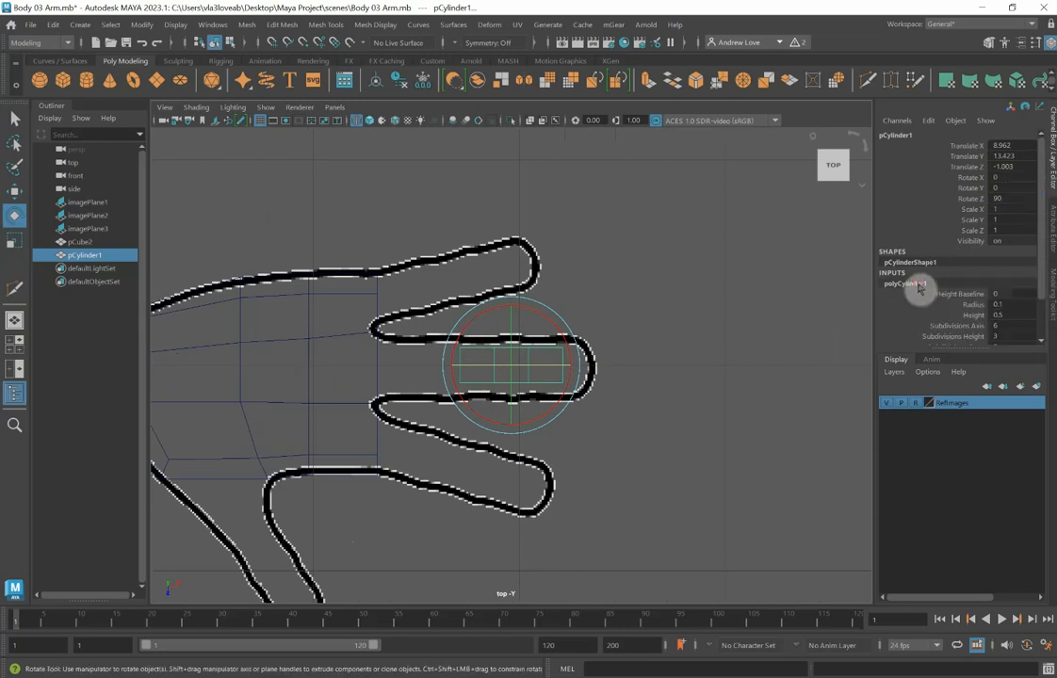
left_click(1008, 314)
type("1")
key("Return")
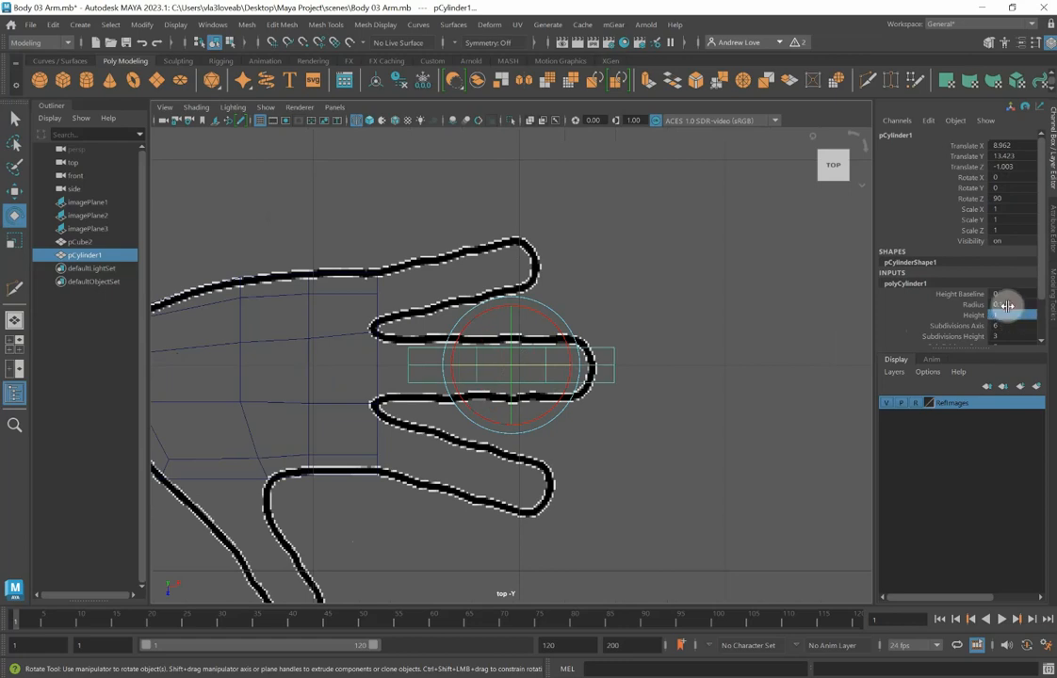
left_click(1007, 305)
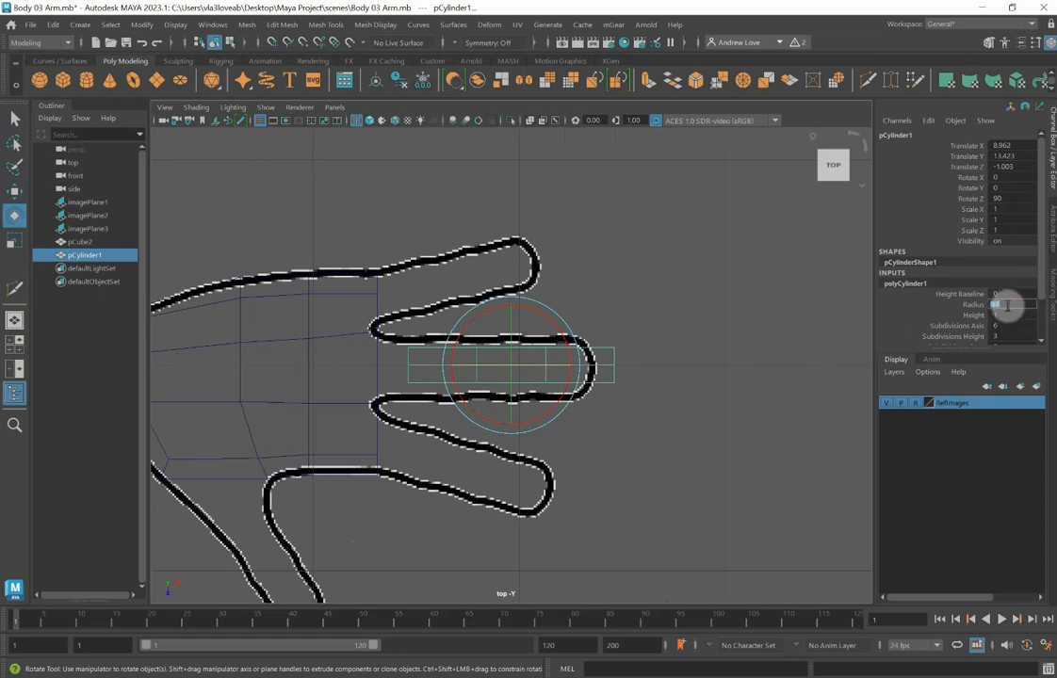
key("Return")
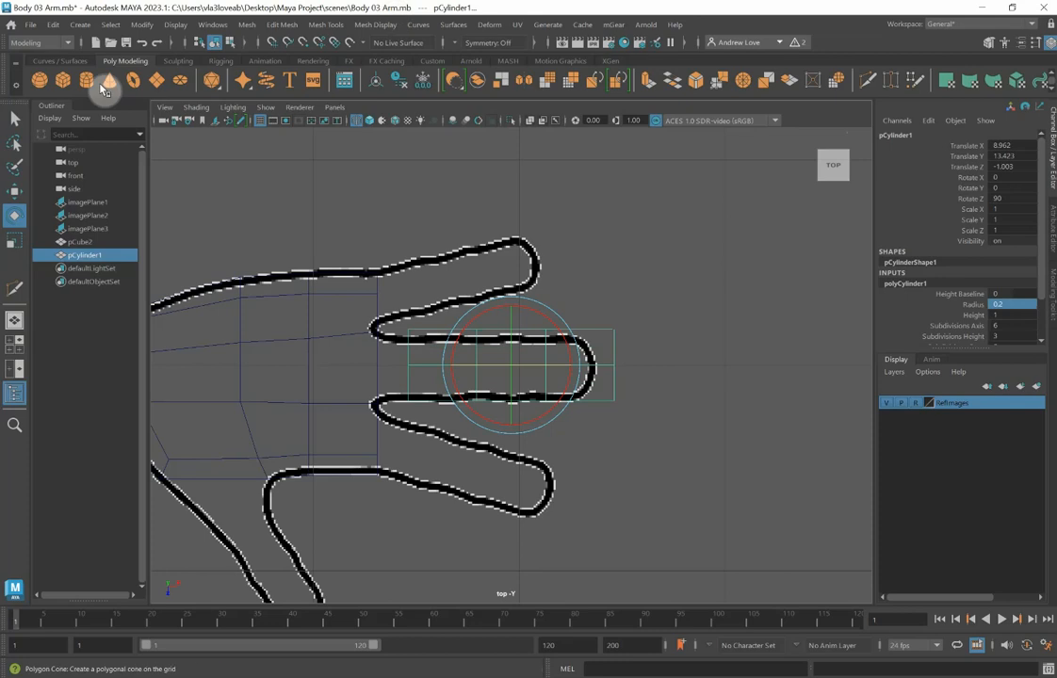
Move the cylinder to fit inside the middle finger outline, at about X 8.88 and Z -0.987.
left_click(15, 192)
left_click_drag(515, 369, 499, 372)
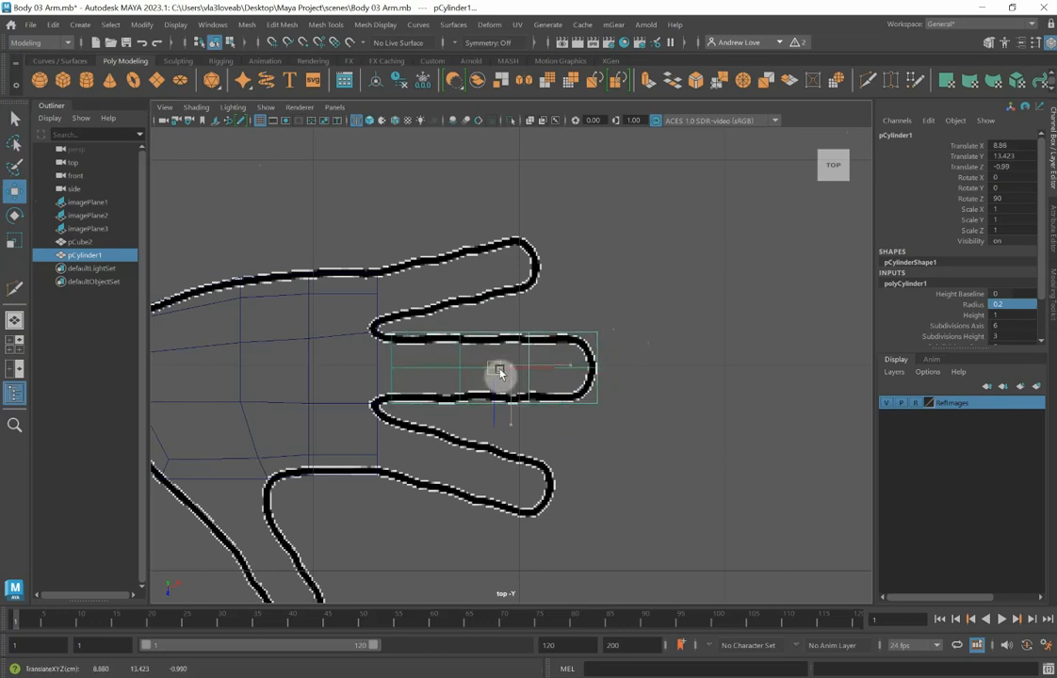
left_click_drag(499, 372, 499, 372)
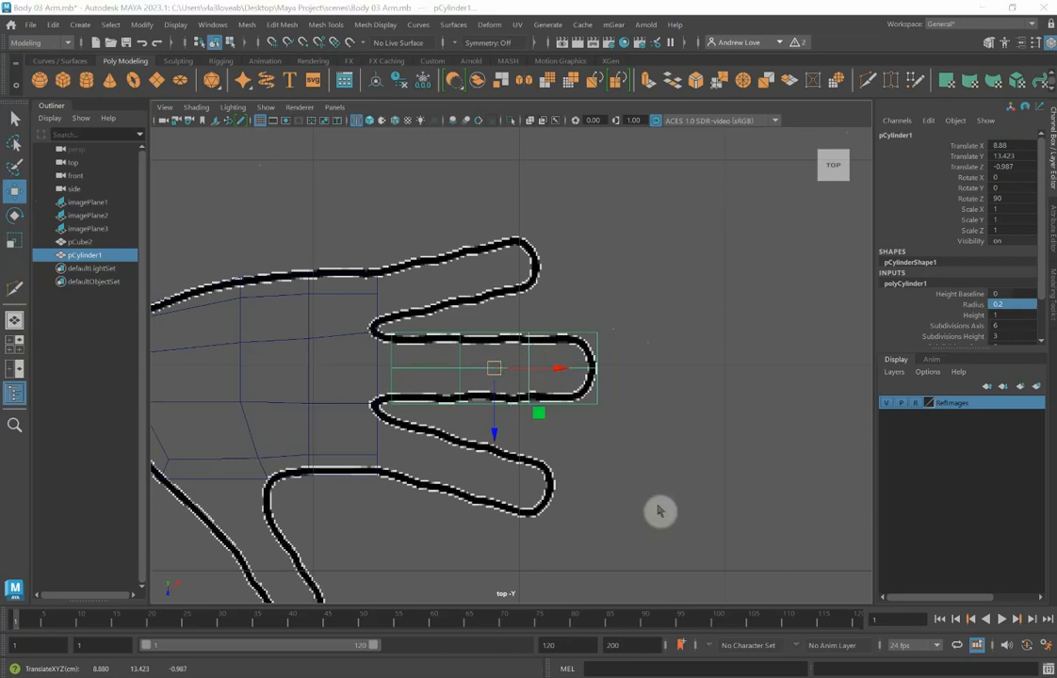
Check the cylinder against the front reference, and roll it about its length to a Y rotation of about 28.627 in the perspective view.
key("space")
key("space")
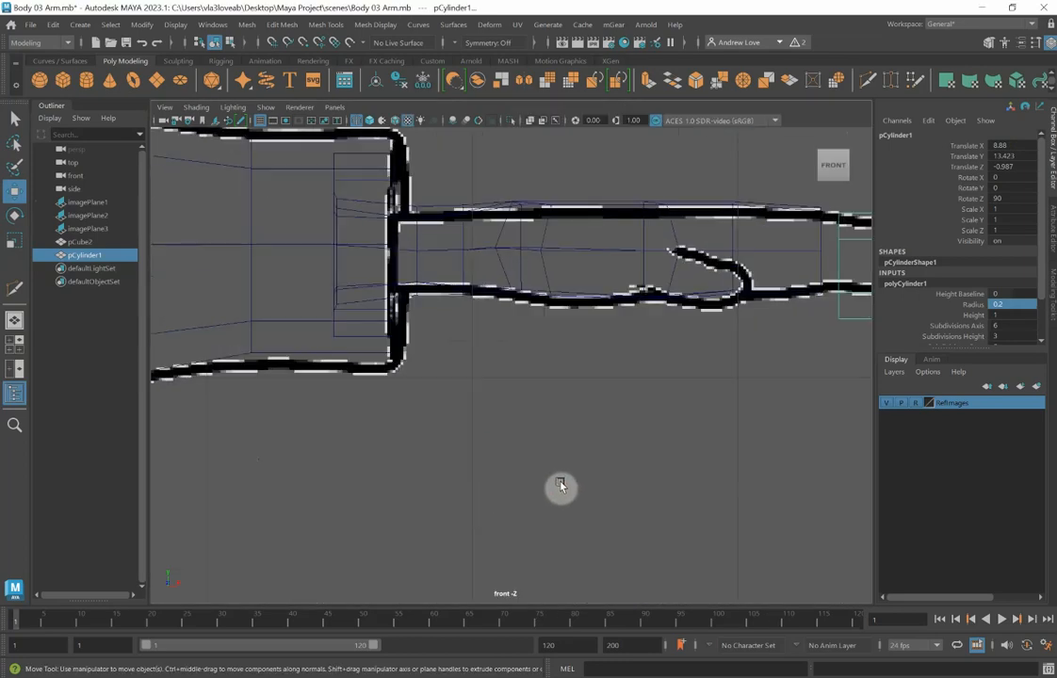
right_click_drag(558, 489, 310, 519, "alt")
middle_click_drag(515, 490, 453, 488, "alt")
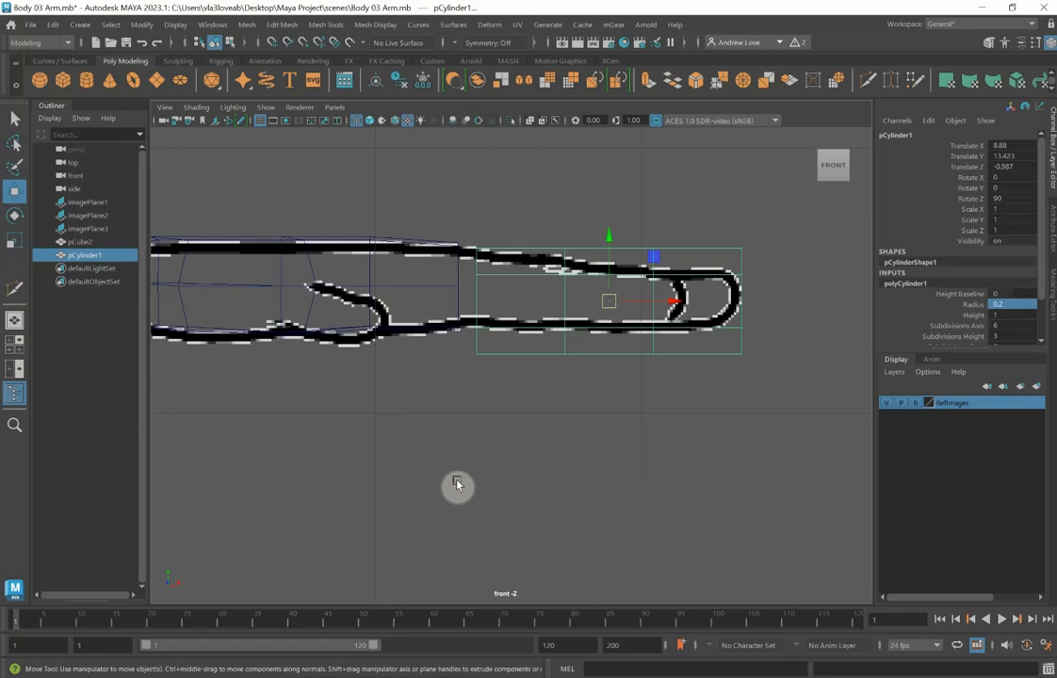
key("space")
key("space")
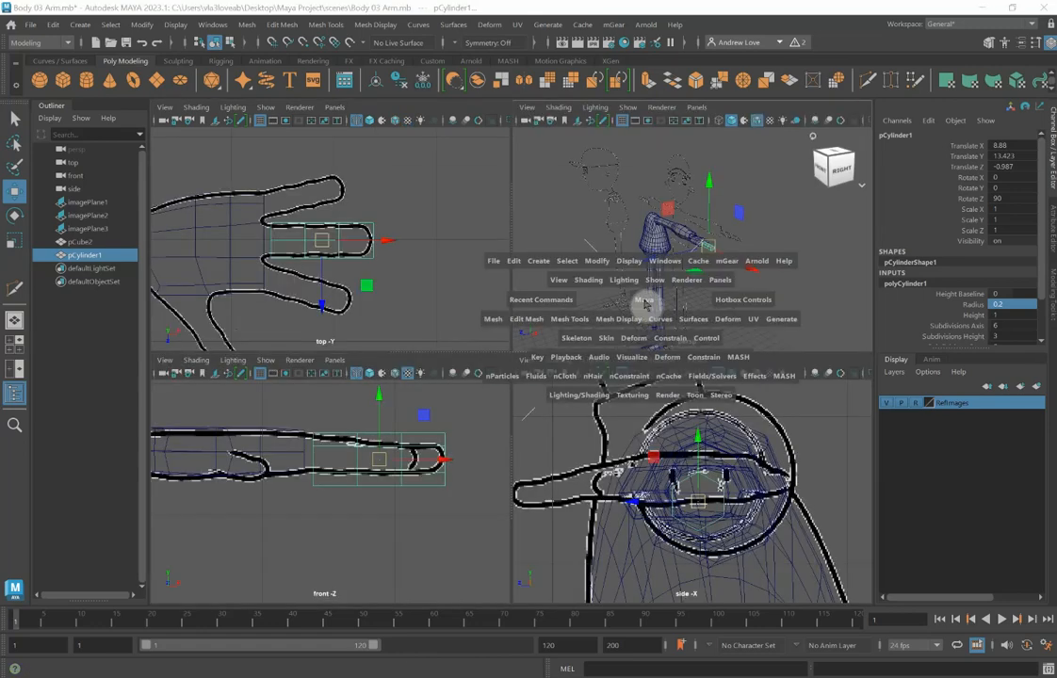
left_click_drag(641, 301, 469, 421, "alt")
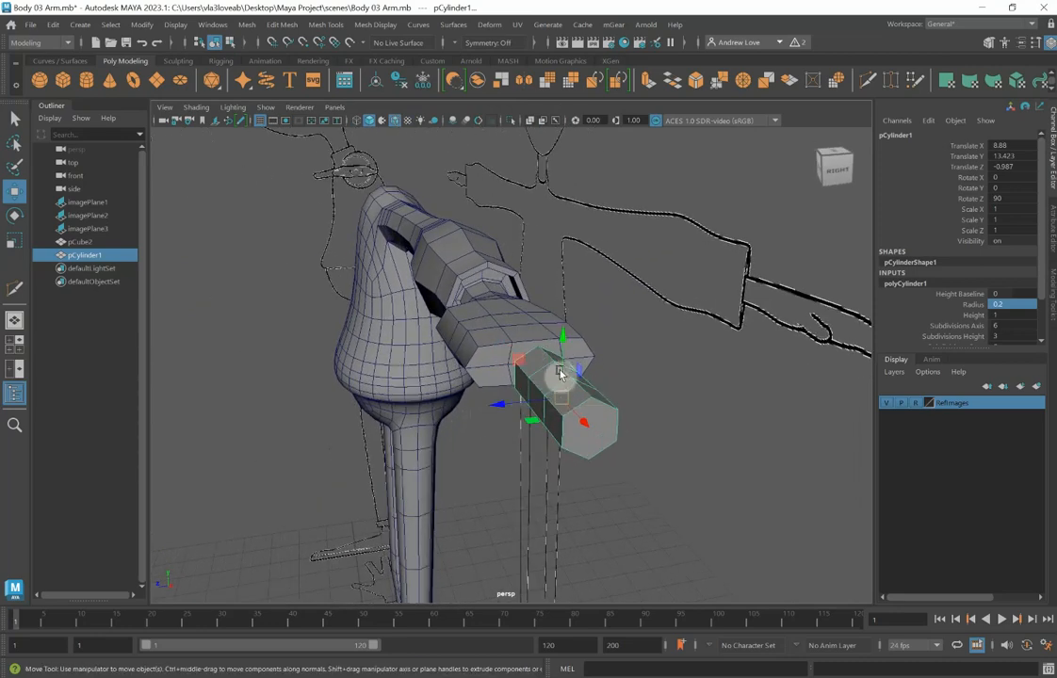
key("e")
left_click_drag(552, 379, 525, 356)
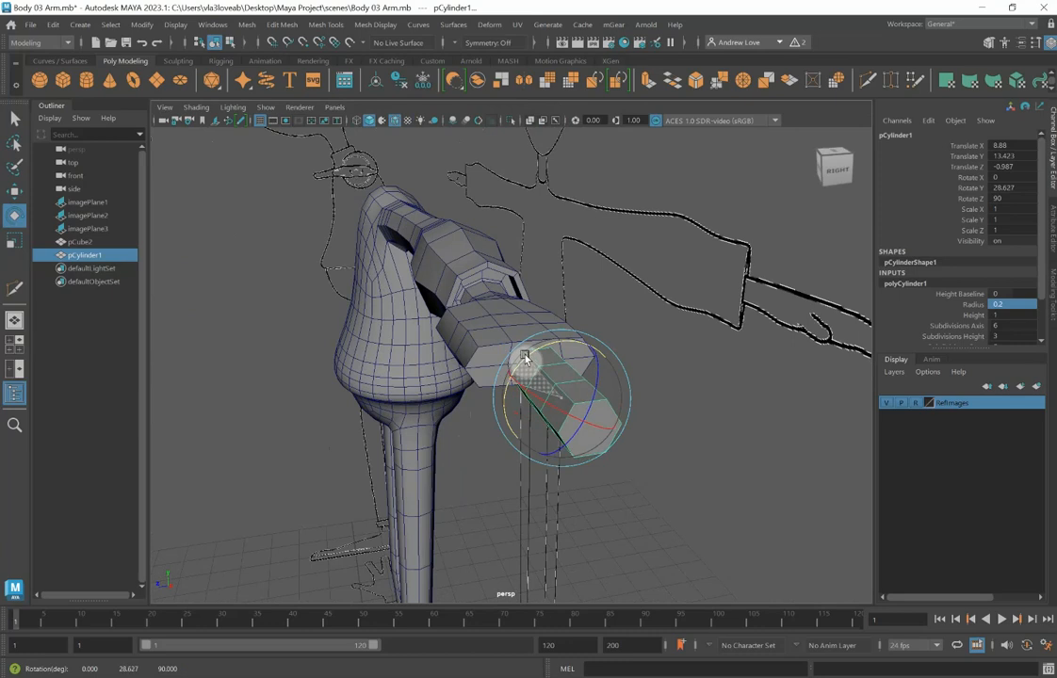
Level the cylinder's top face in the side view by setting its Y rotation to exactly 30.
key("space")
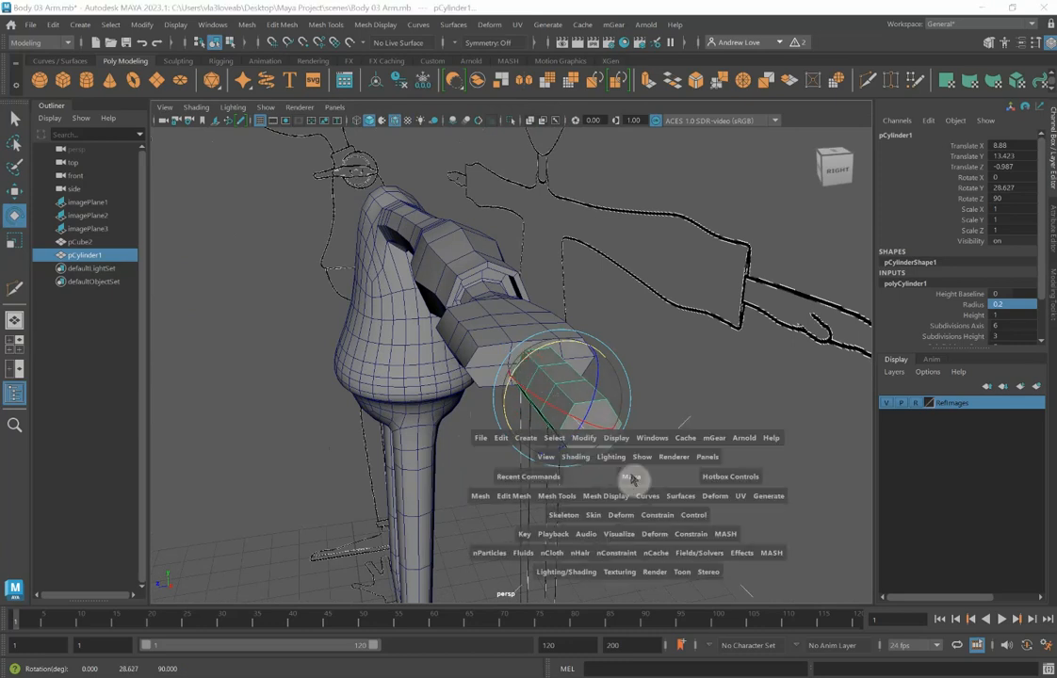
key("space")
scroll(601, 444, "up", 6)
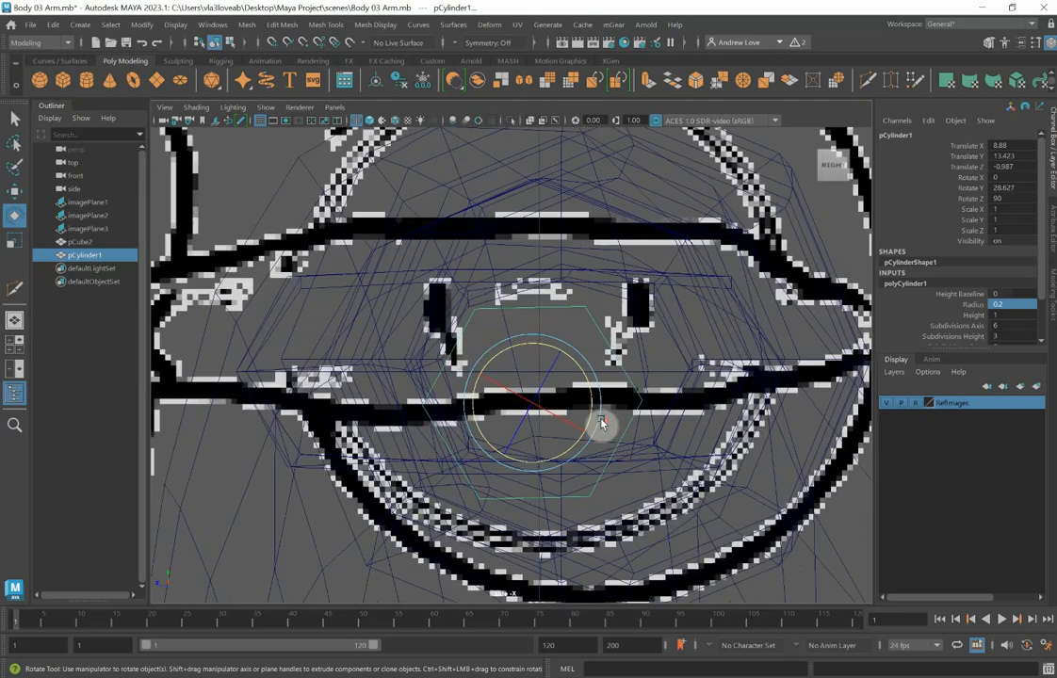
scroll(600, 424, "up", 2)
left_click_drag(511, 358, 512, 358)
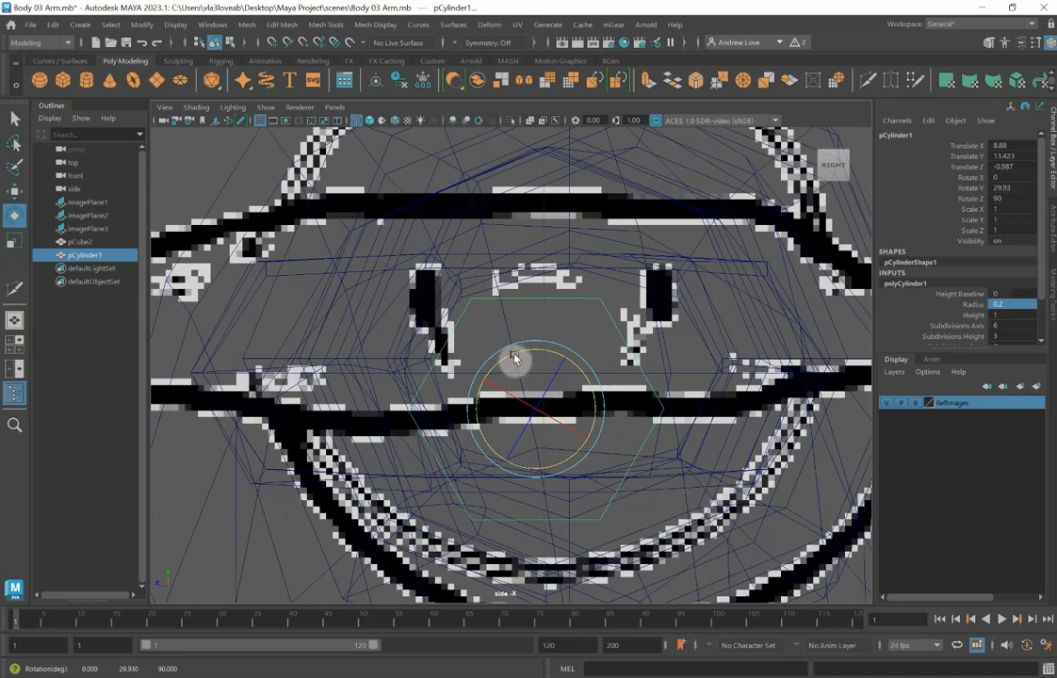
double_click(1023, 188)
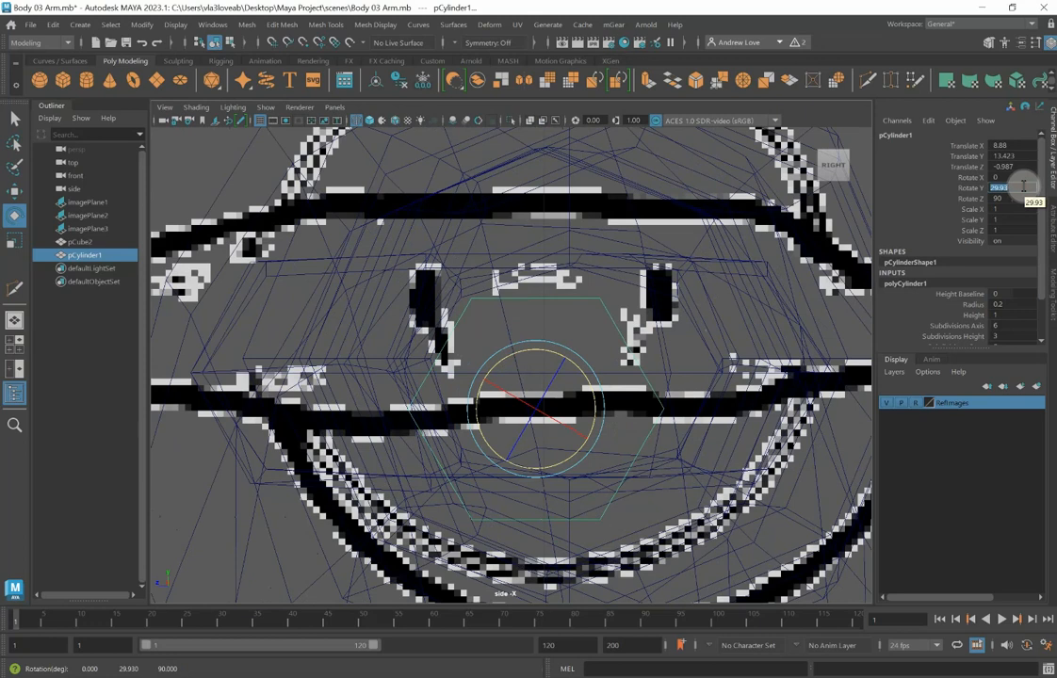
type("30")
key("Return")
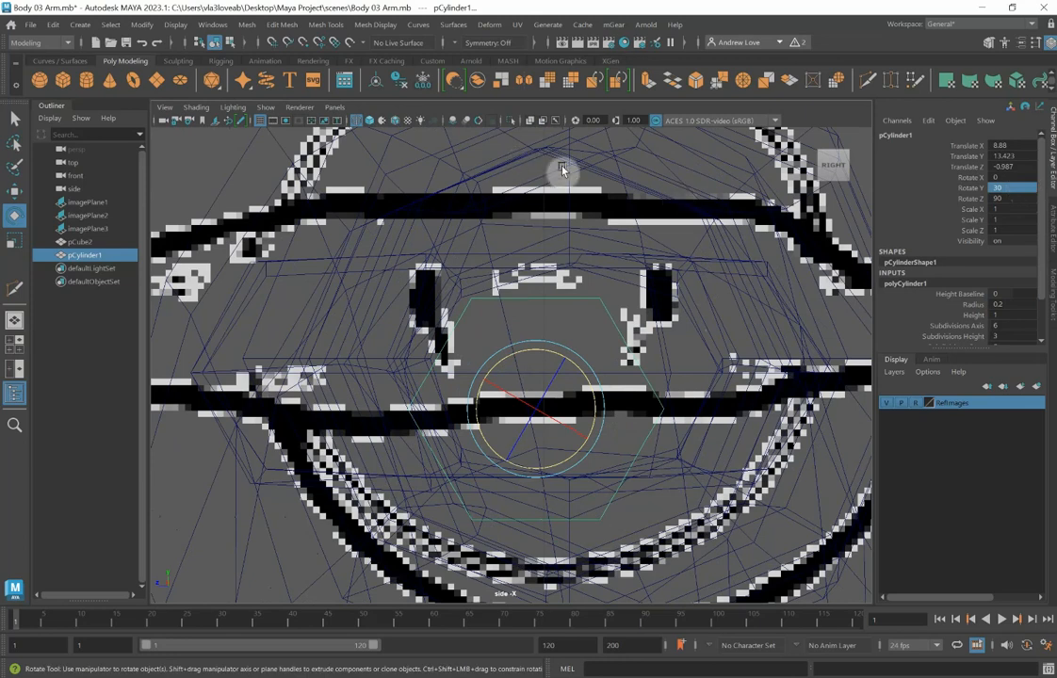
Freeze the finger cylinder's translation, rotation and scale in the perspective view.
key("space")
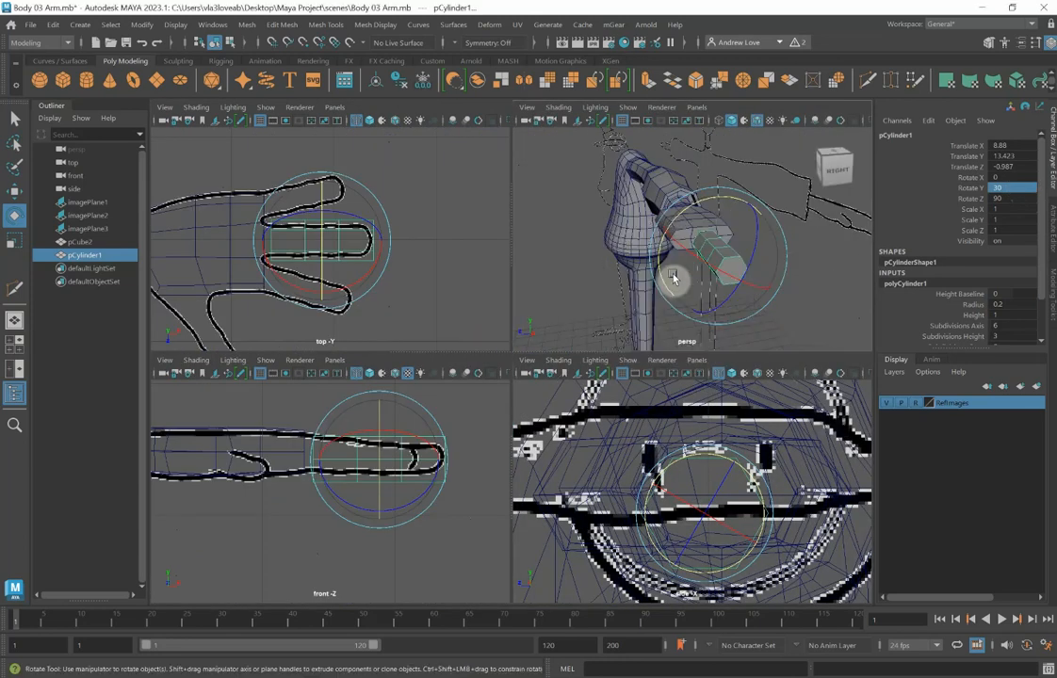
key("space")
left_click_drag(750, 363, 675, 269, "alt")
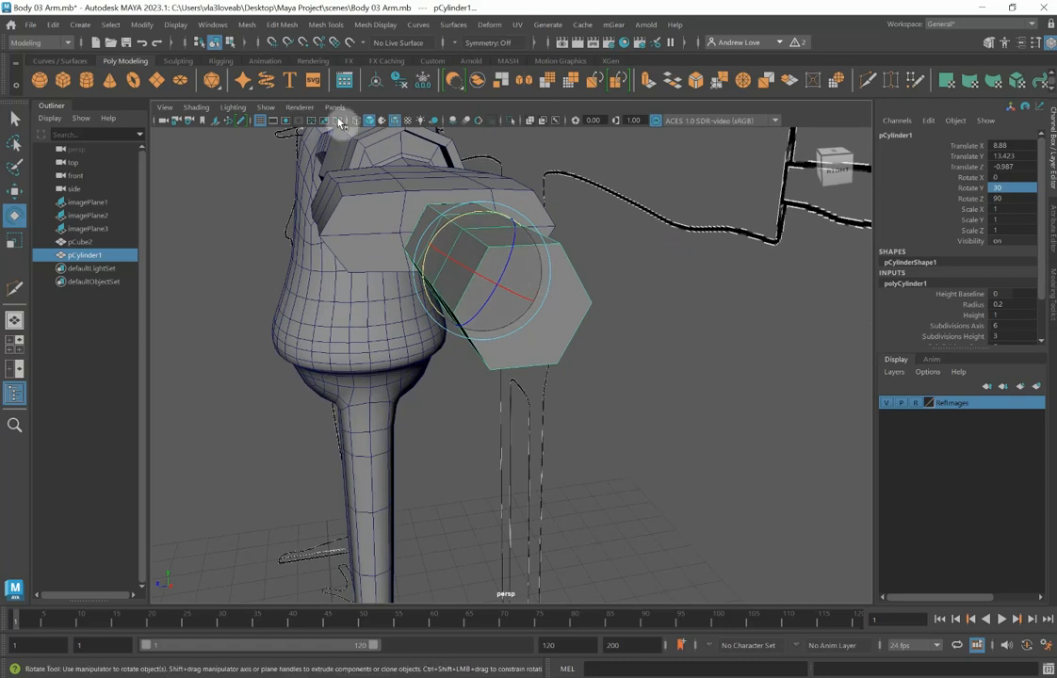
left_click(422, 80)
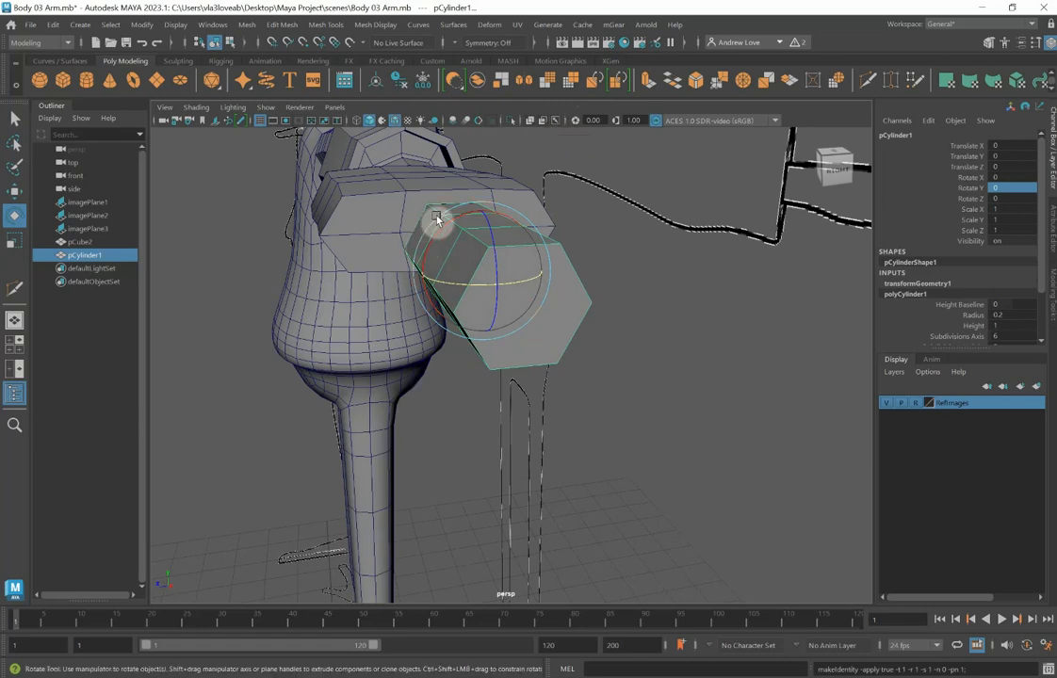
Cut an edge across the fingertip's hexagonal end cap with Multi-Cut, joining its two opposite side corners.
left_click(867, 85)
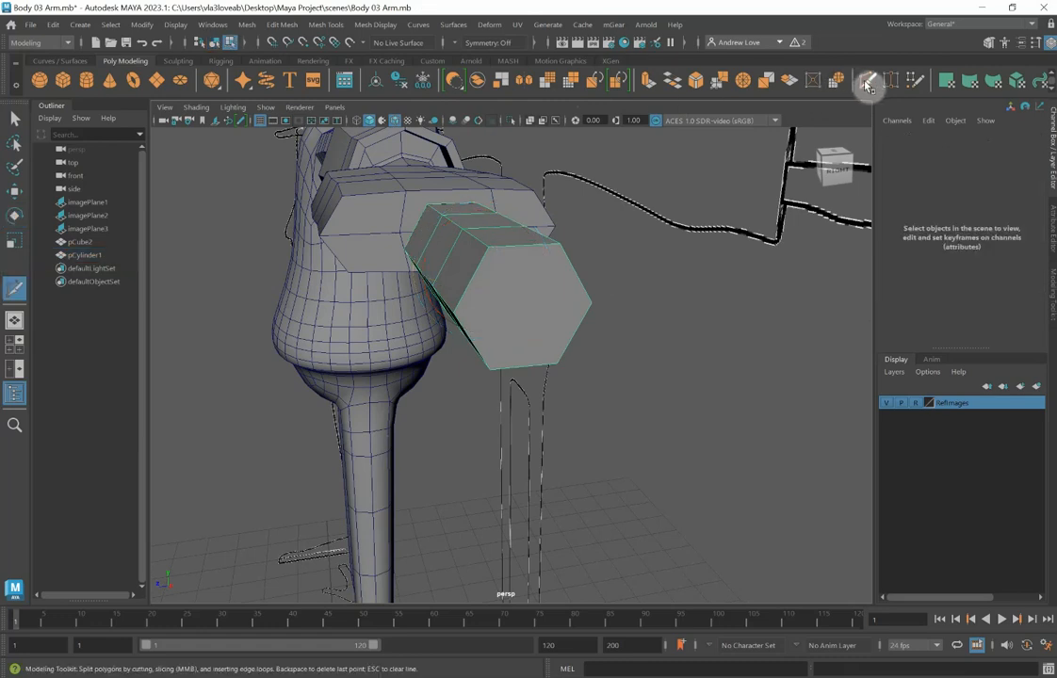
left_click(461, 320)
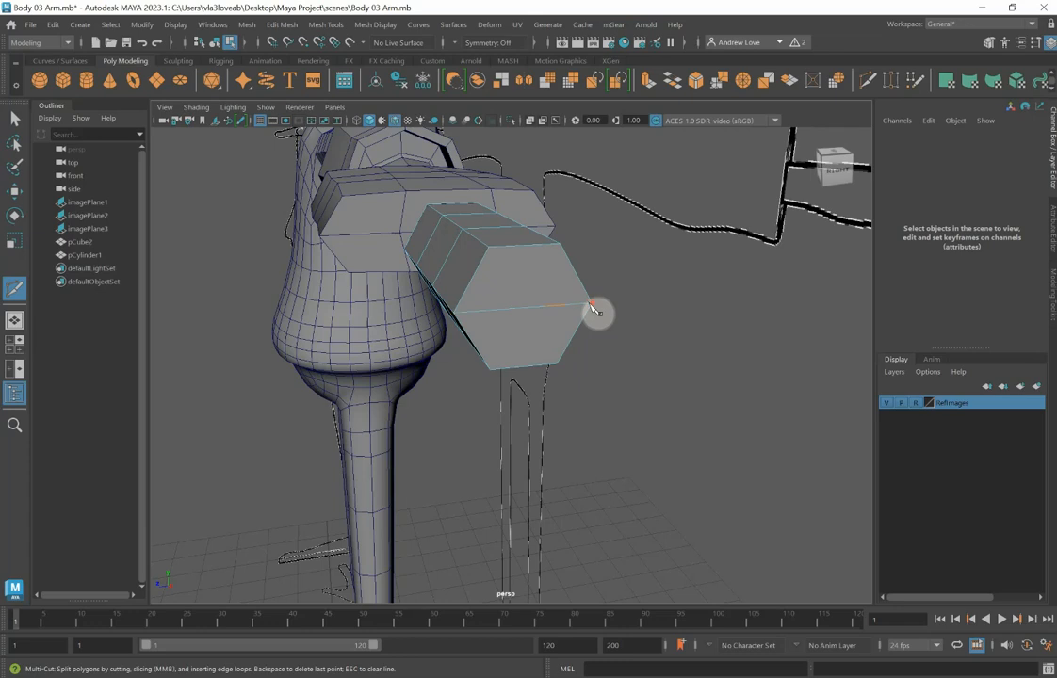
key("w")
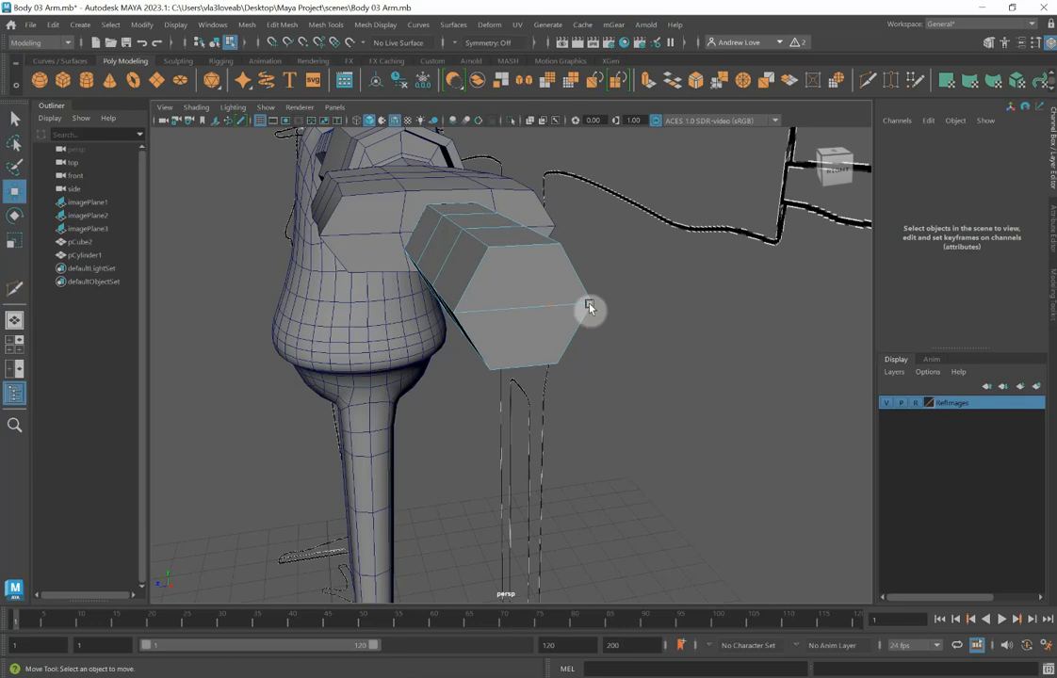
Pull the end cap's centre edge outward to about X 9.490 to form a pointed fingertip, and check it in smooth preview.
left_click(570, 304)
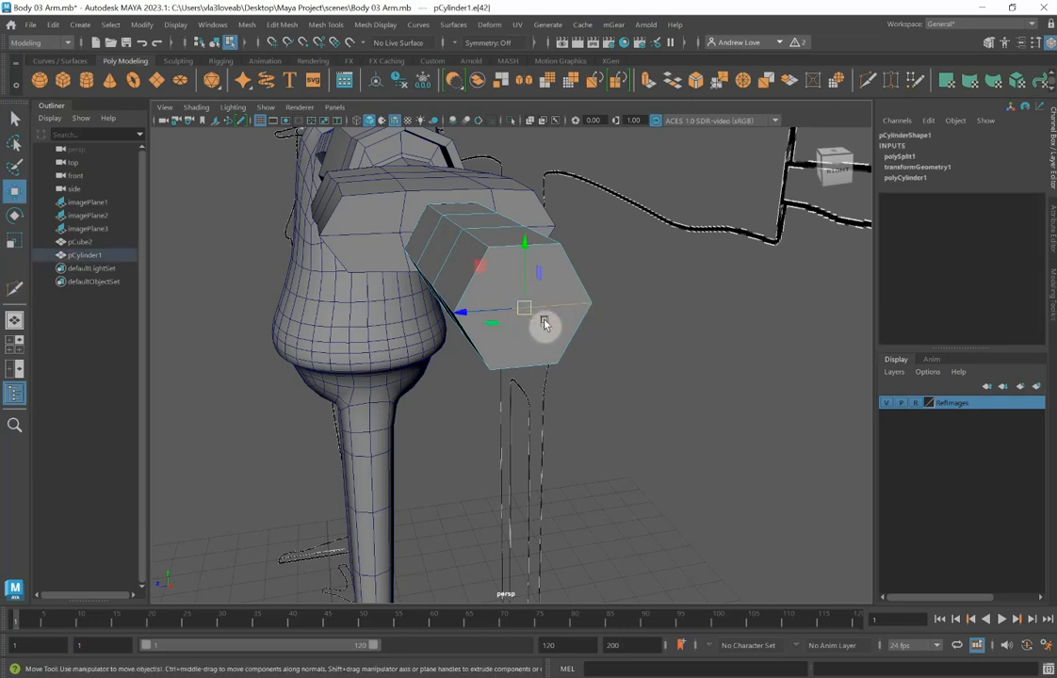
left_click_drag(545, 324, 557, 335)
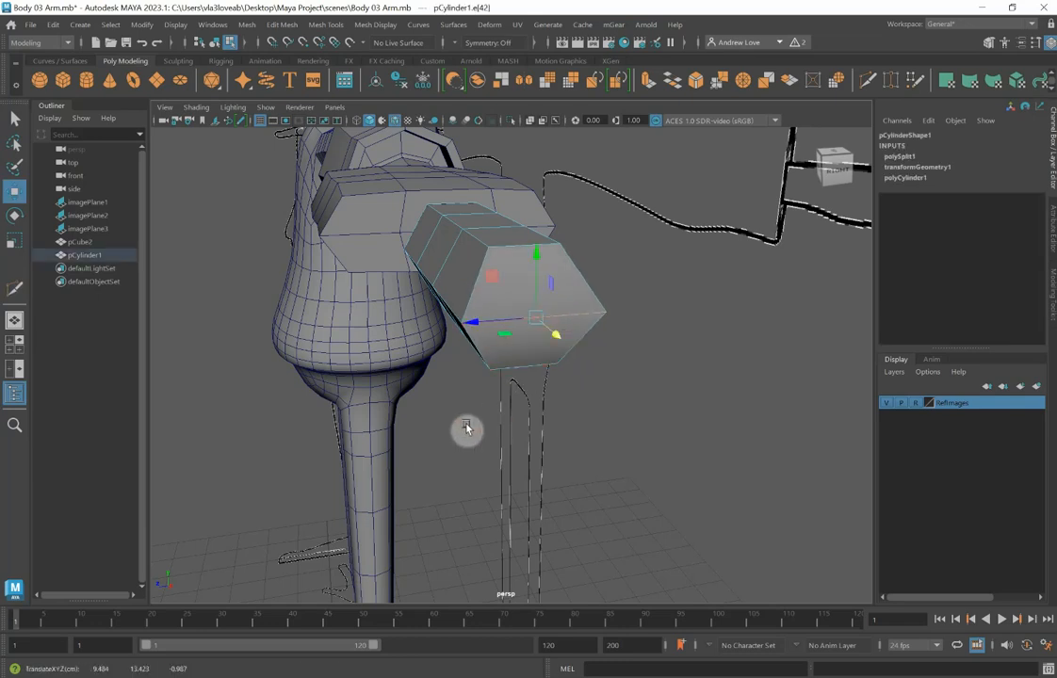
left_click_drag(466, 430, 836, 353, "alt")
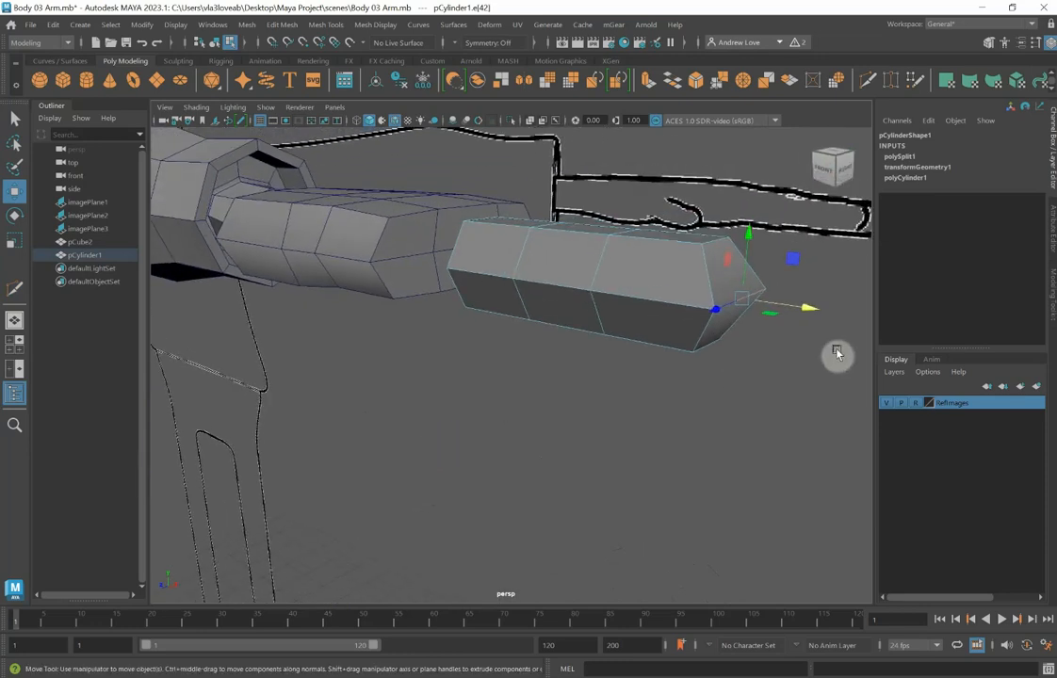
left_click_drag(814, 312, 816, 313)
key("3")
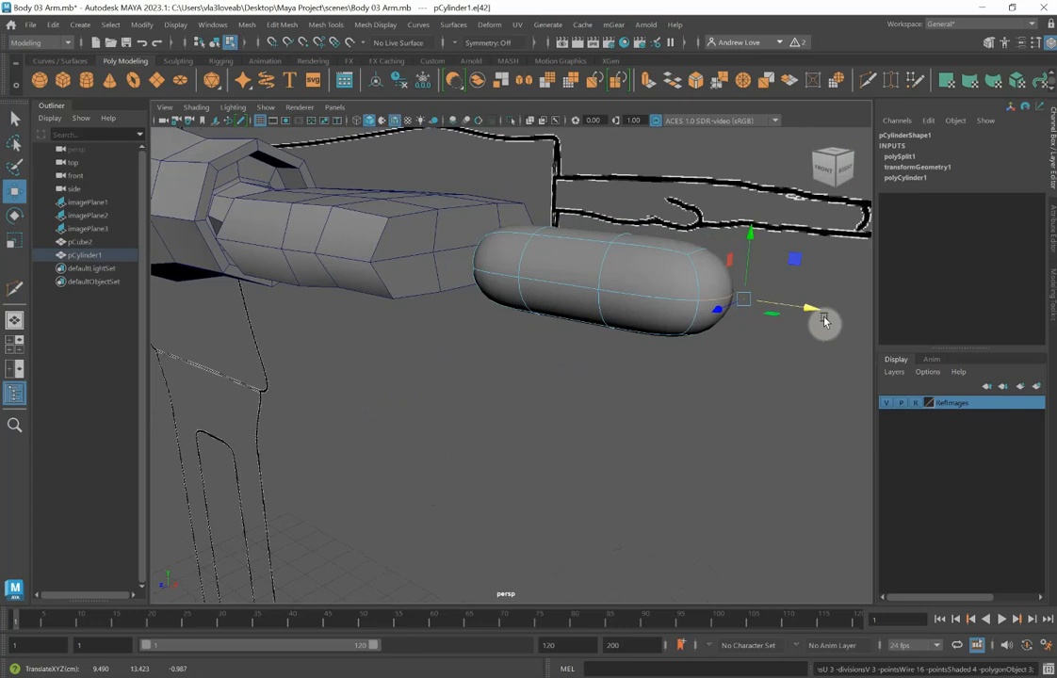
key("1")
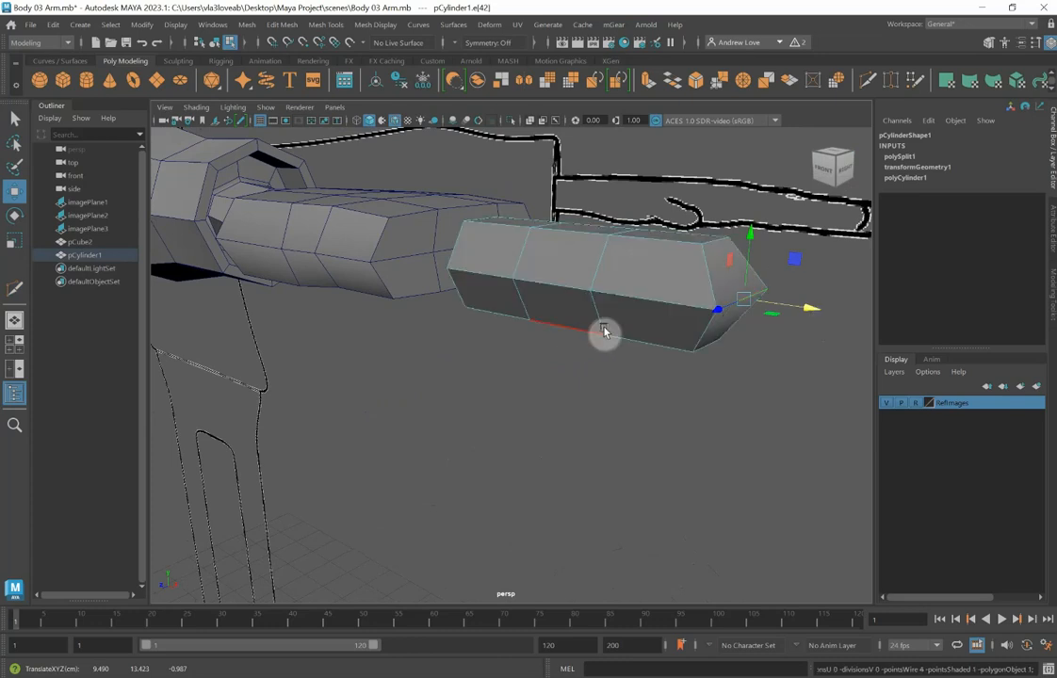
In the top view, scale all finger vertices to about 0.878 in X and Z and move them to about X 8.876 inside the outline.
left_click_drag(592, 361, 632, 401, "alt")
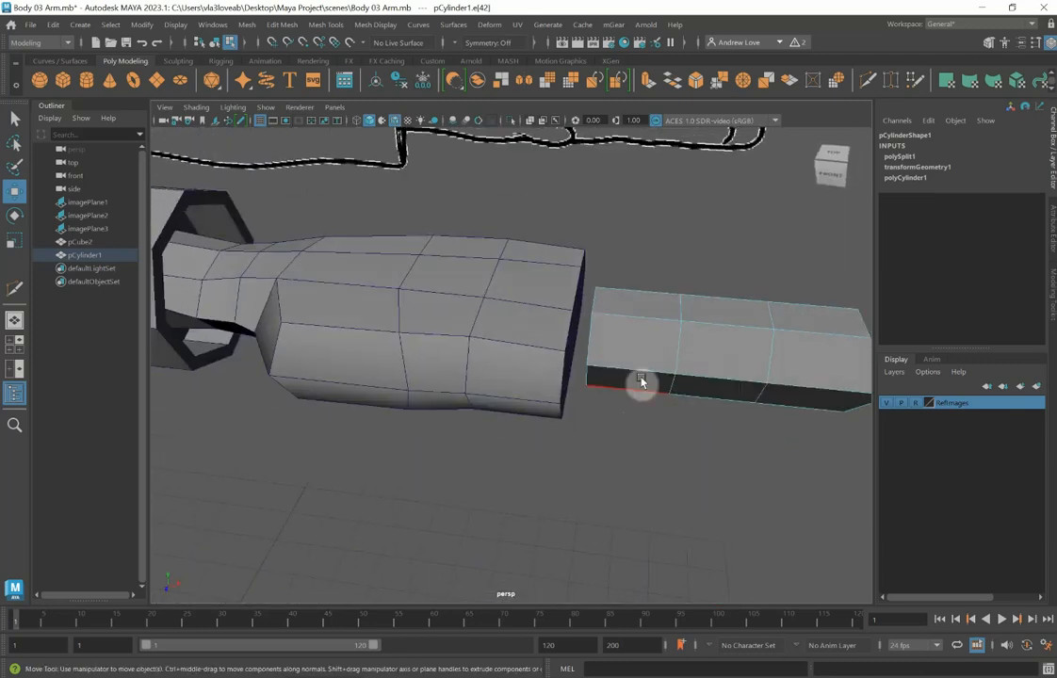
key("space")
key("space")
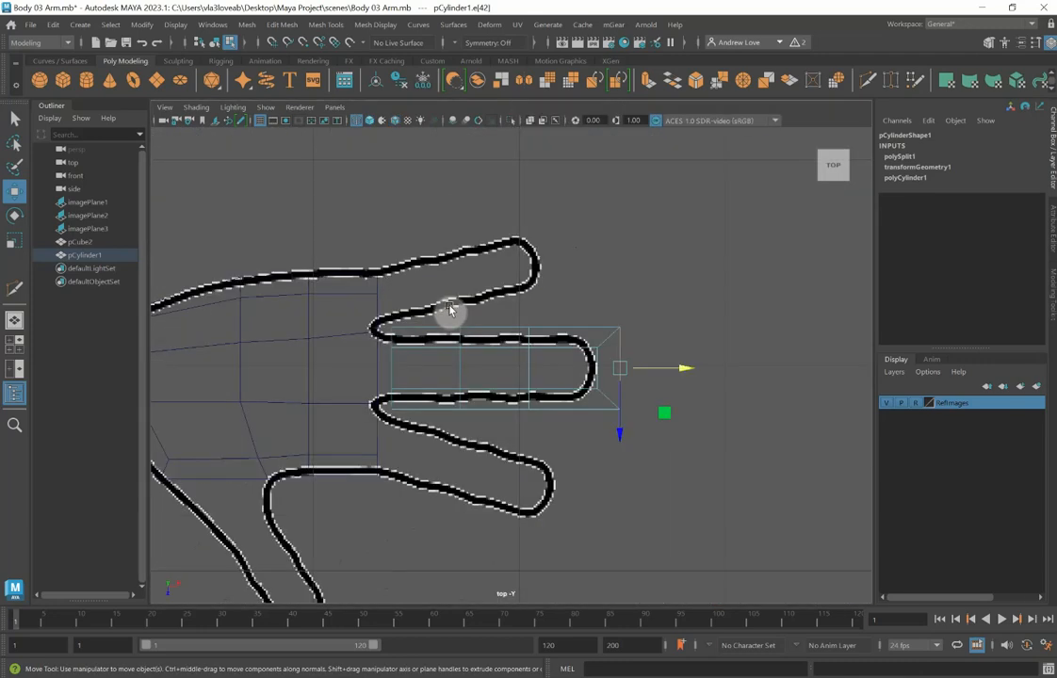
scroll(448, 309, "up", 5)
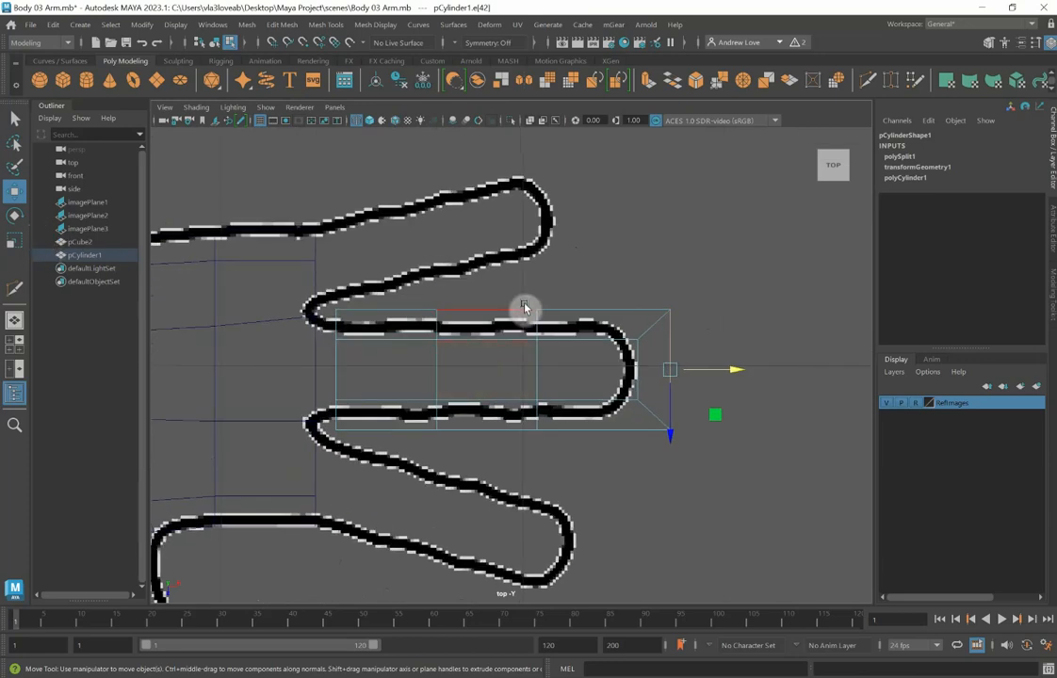
right_click(538, 377)
right_click_drag(537, 377, 471, 308)
left_click_drag(838, 247, 330, 463)
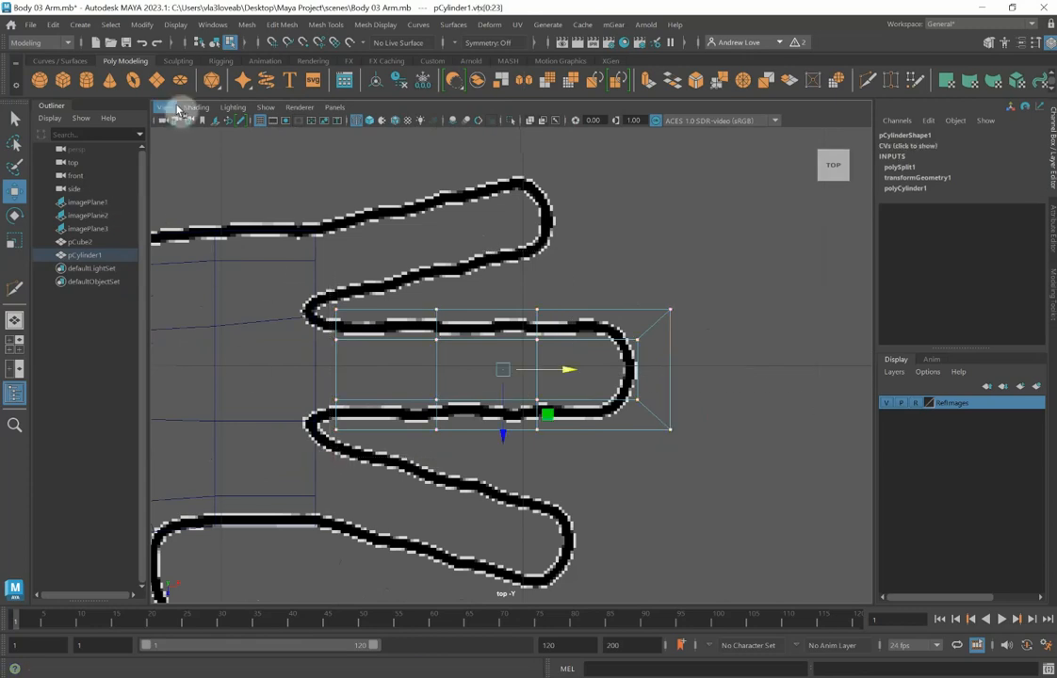
left_click(15, 240)
left_click_drag(502, 374, 480, 359)
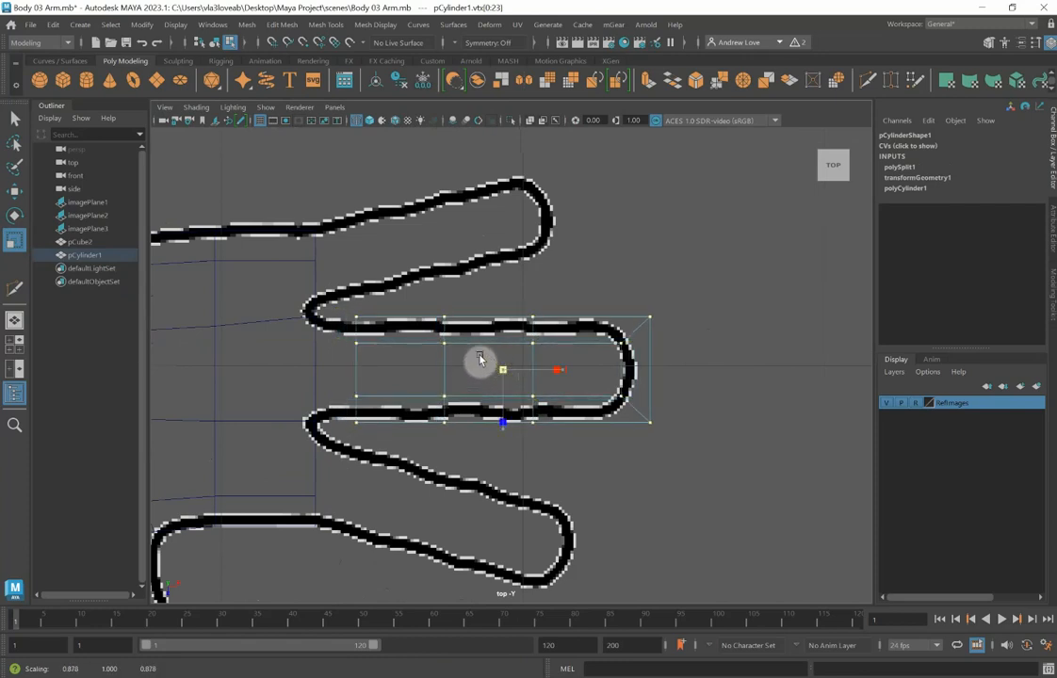
key("w")
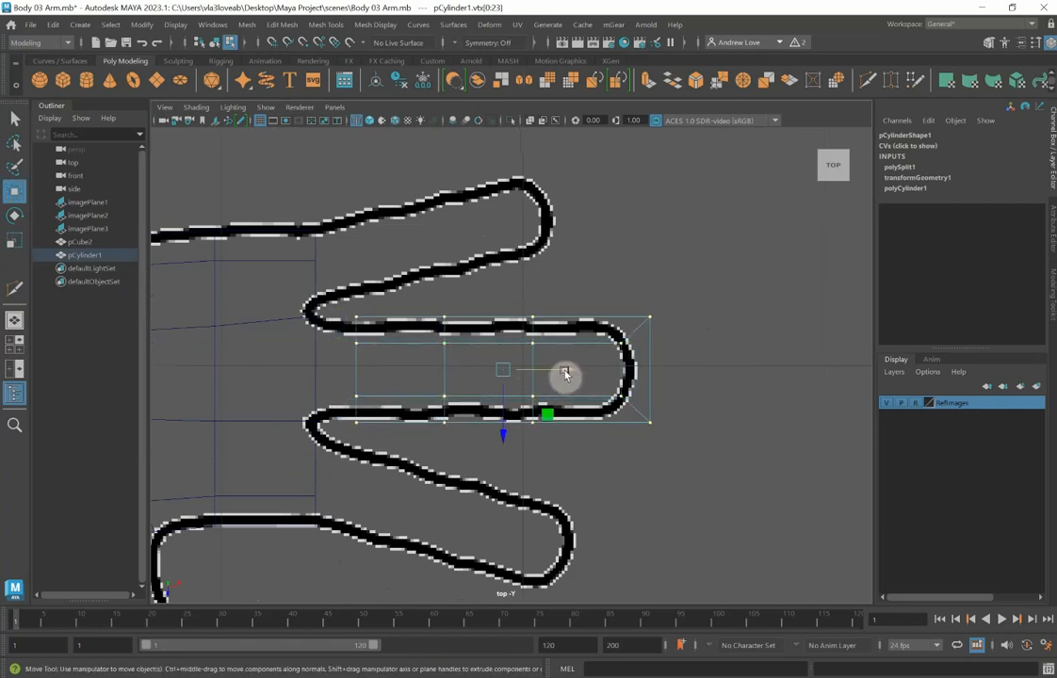
left_click_drag(566, 375, 549, 377)
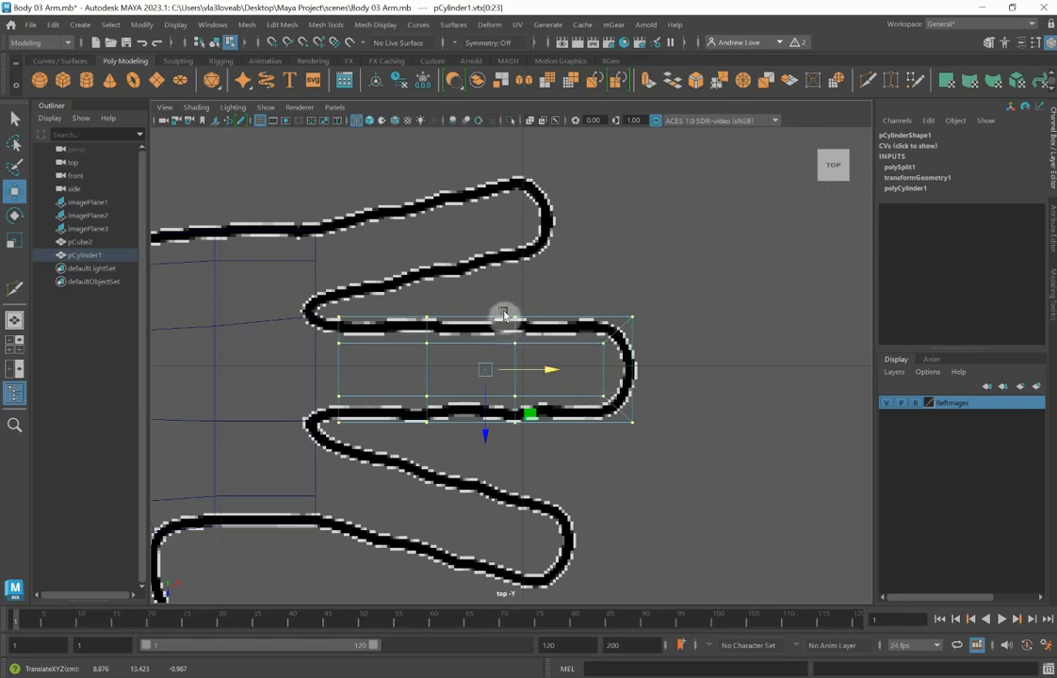
Move the outer joint's vertex ring to about X 8.994, and taper the finger by progressively scaling down the rings toward the tip.
left_click_drag(502, 311, 567, 370)
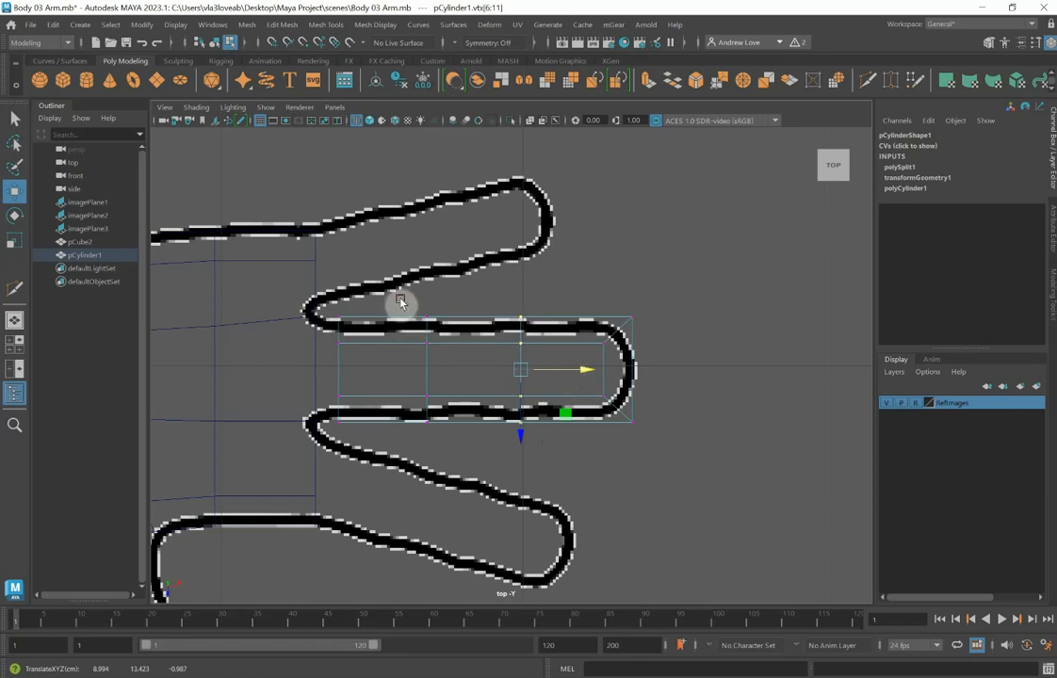
left_click_drag(401, 302, 674, 439)
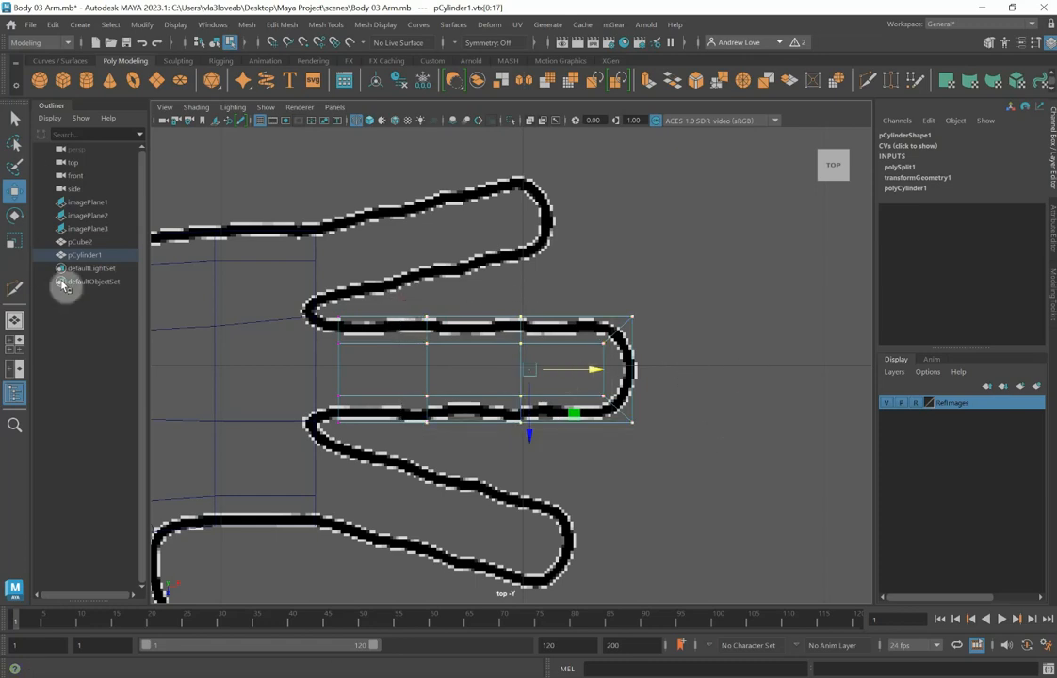
left_click(14, 241)
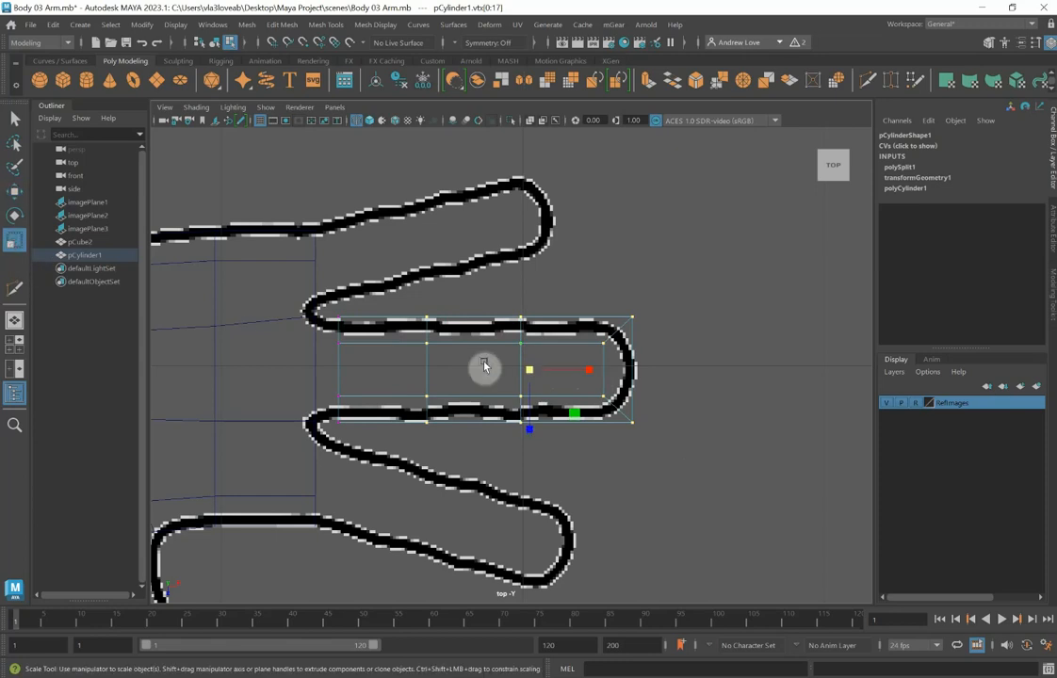
left_click_drag(528, 370, 525, 368)
left_click_drag(497, 305, 682, 435)
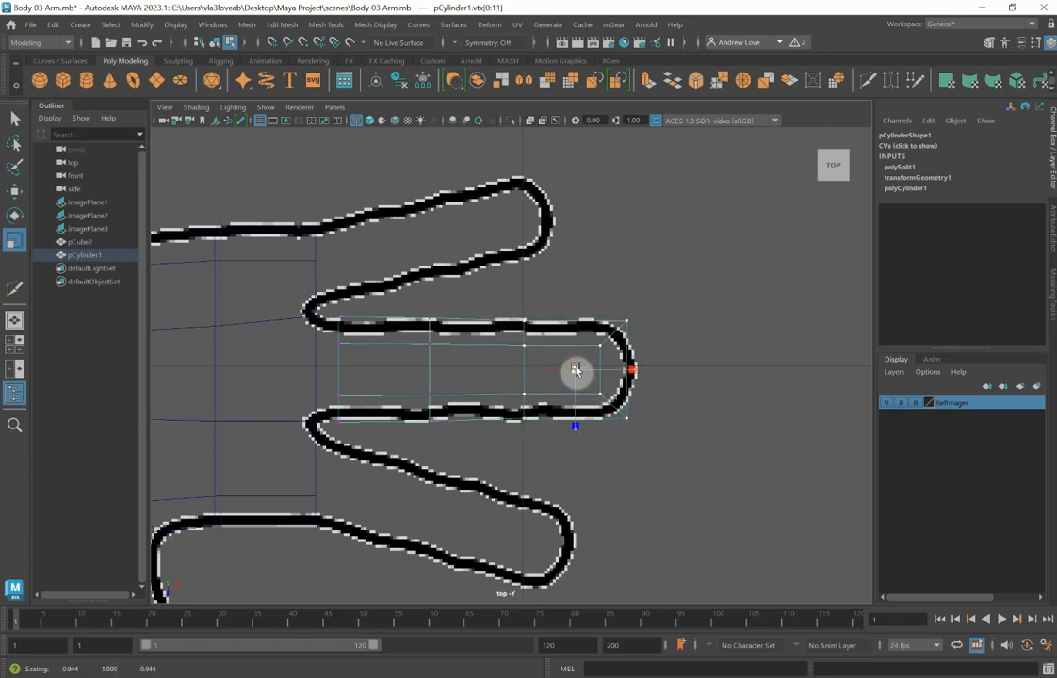
left_click_drag(578, 308, 653, 437)
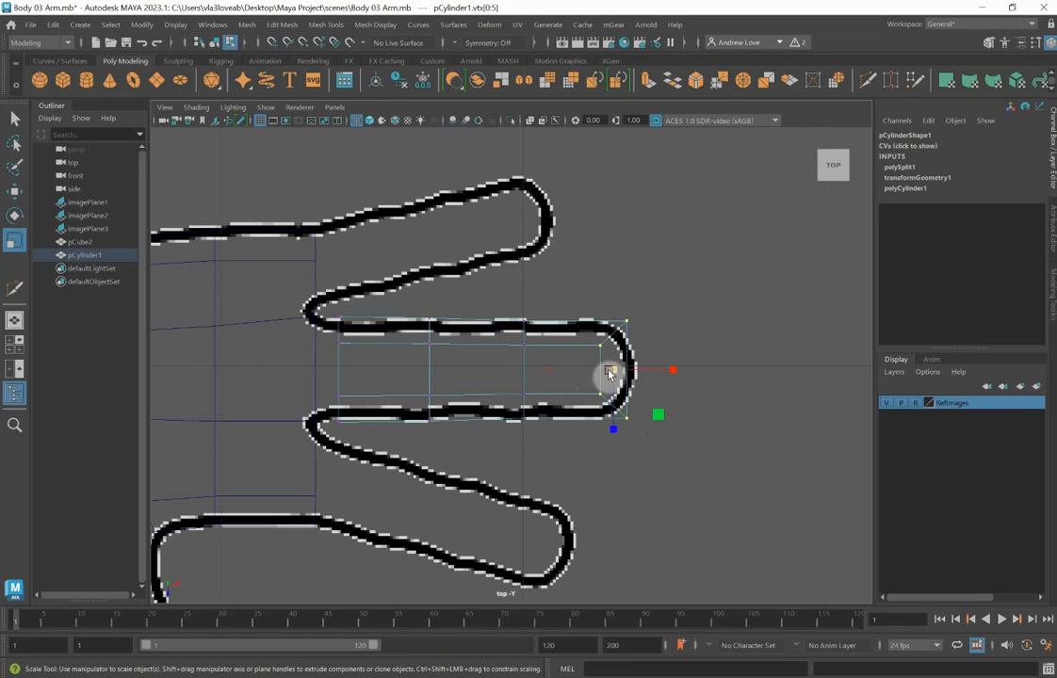
left_click_drag(607, 373, 602, 368)
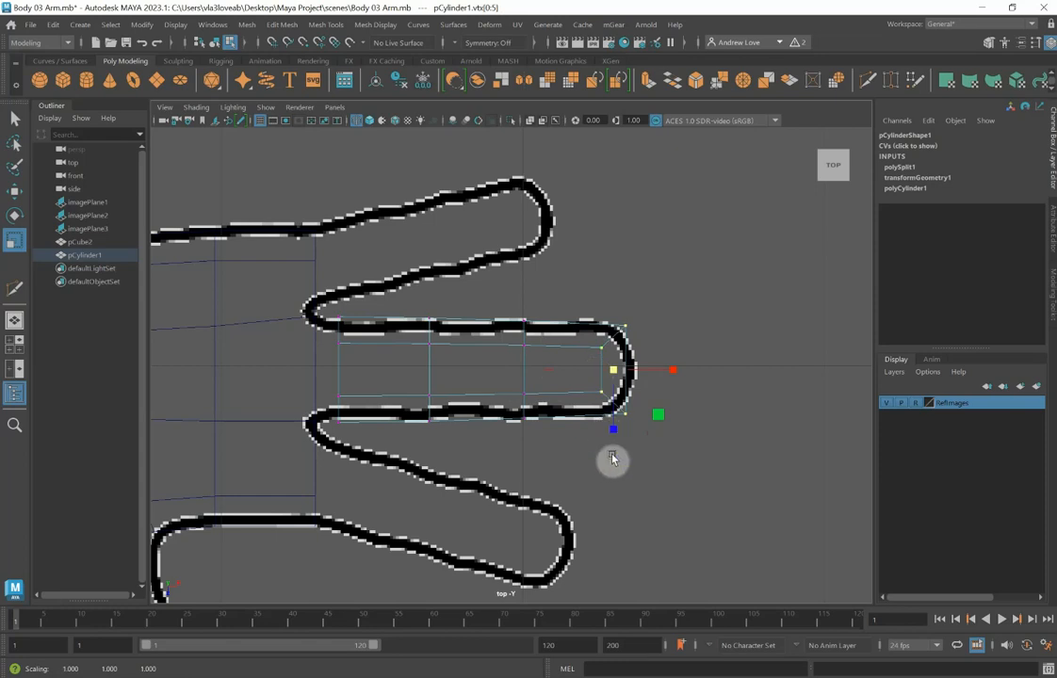
Insert supporting edge loops with Multi-Cut on both sides of each finger joint, plus one near the base and one near the tip.
key("space")
key("space")
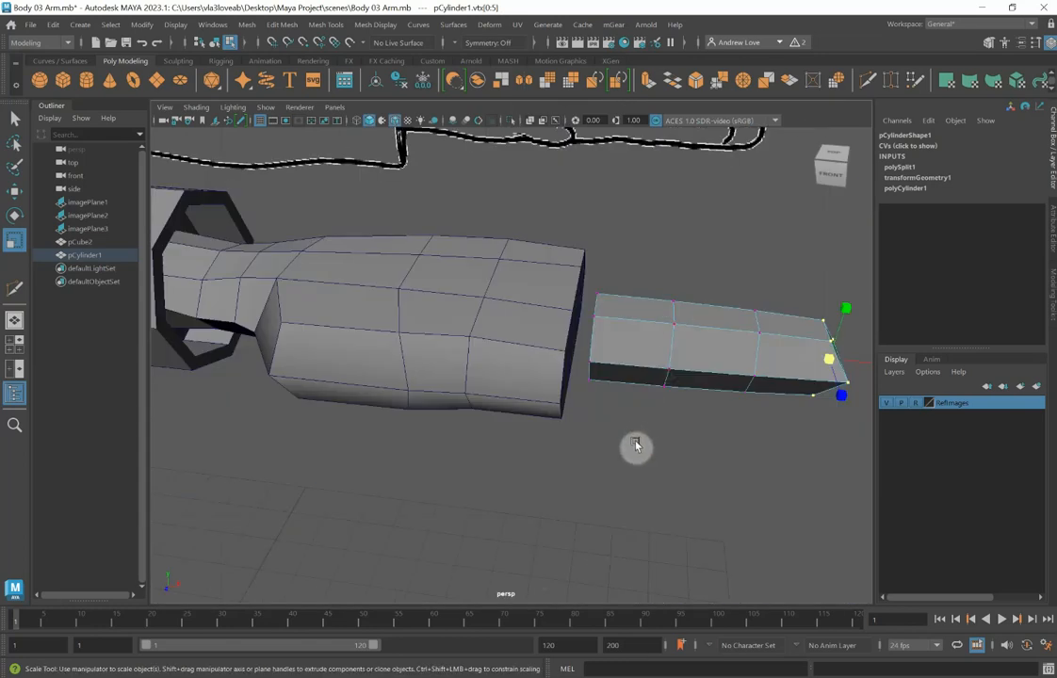
left_click_drag(635, 443, 431, 467, "alt")
scroll(429, 466, "up", 3)
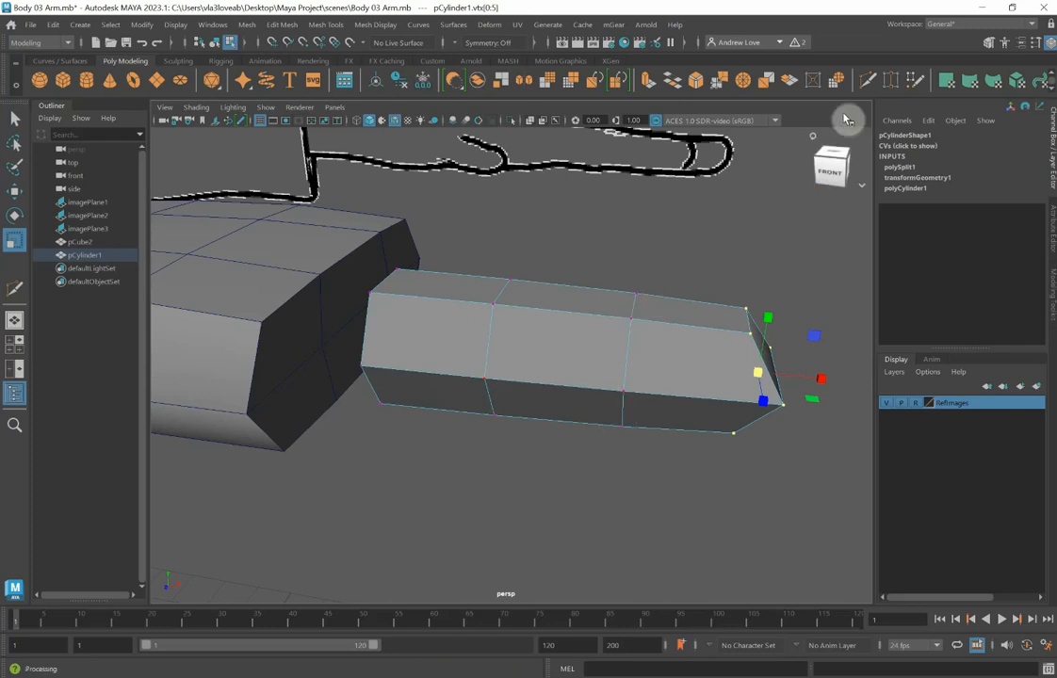
left_click(865, 83)
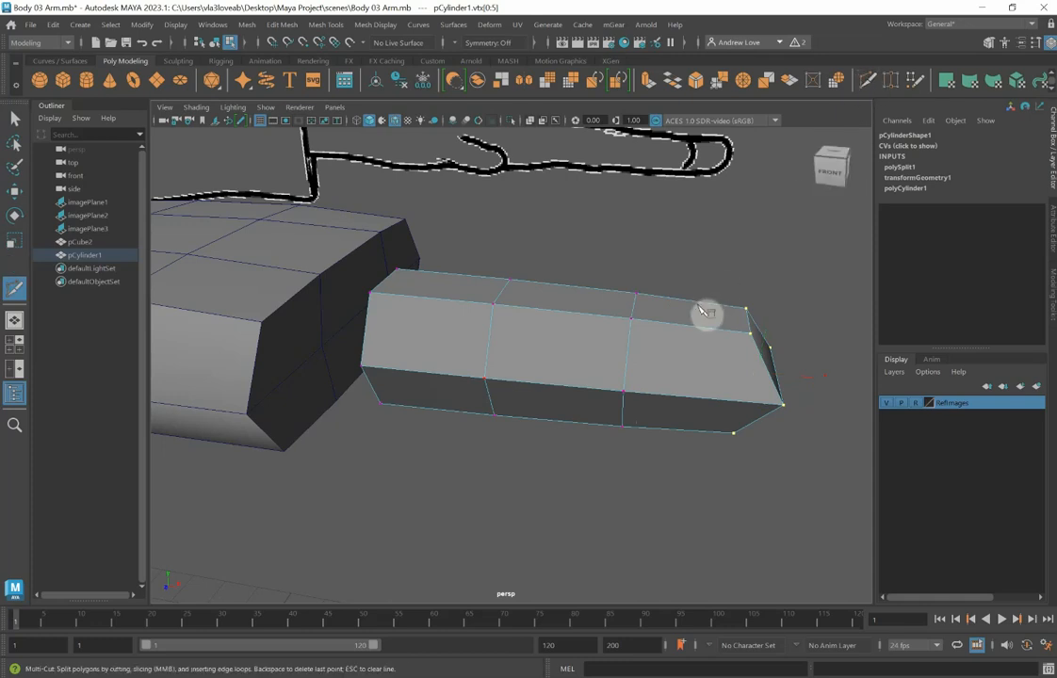
left_click(663, 323, "ctrl")
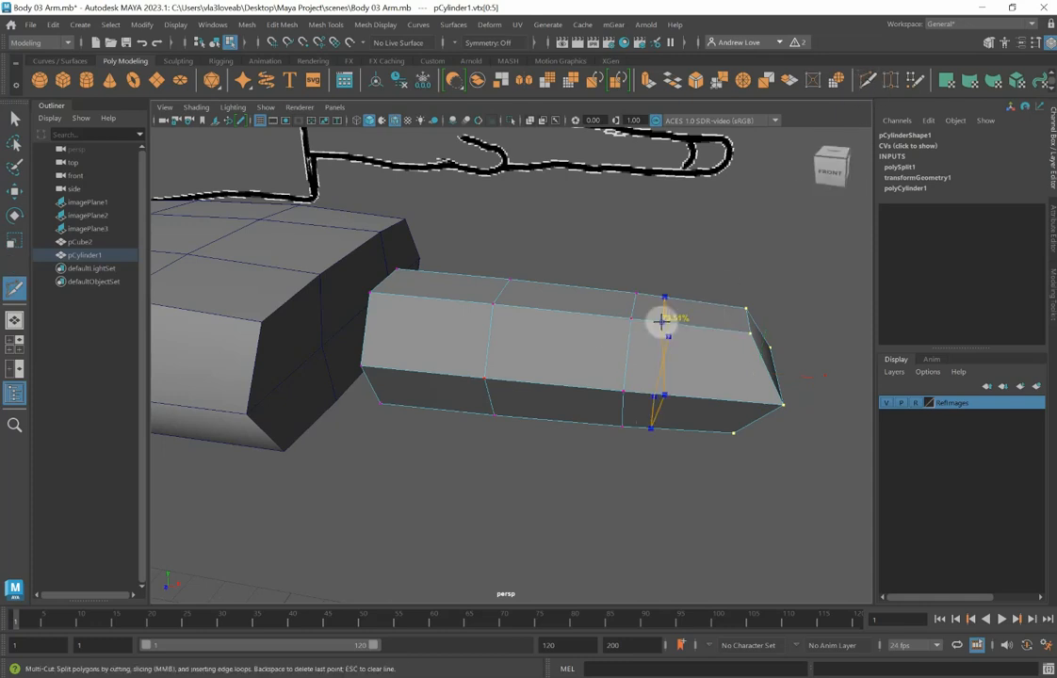
left_click(658, 323, "ctrl")
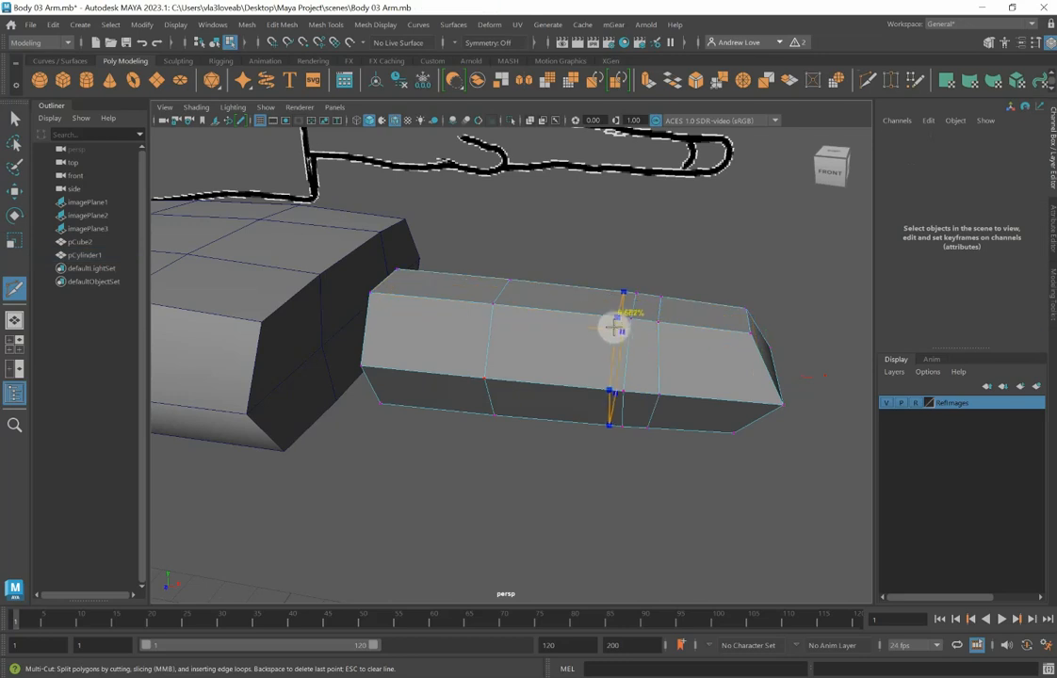
left_click(618, 323, "ctrl")
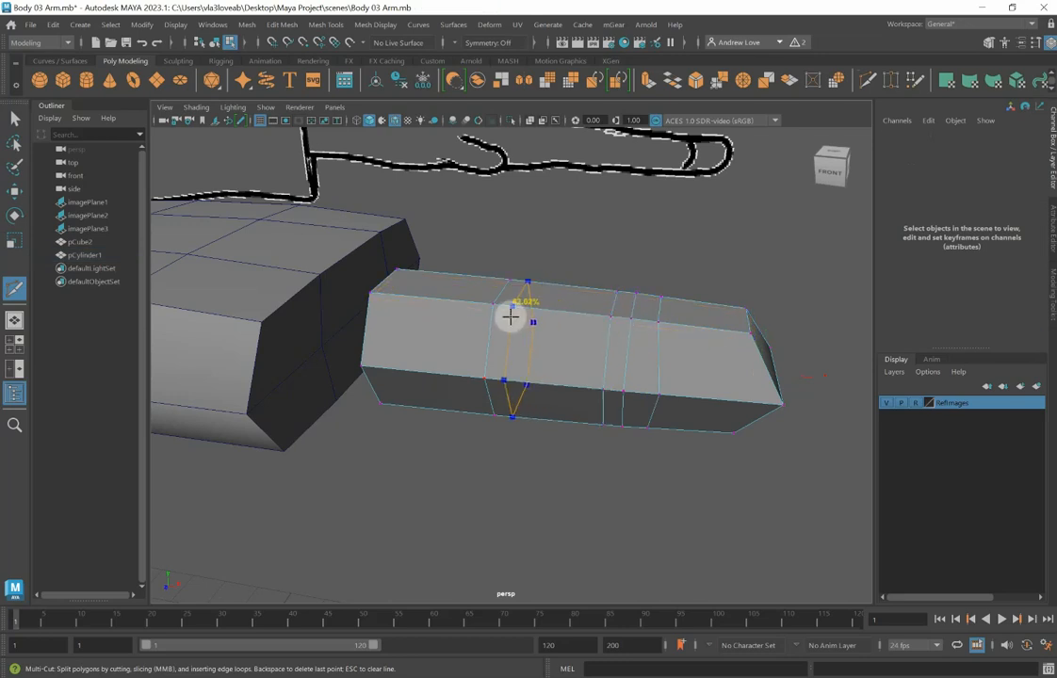
left_click(509, 315, "ctrl")
left_click(469, 311, "ctrl")
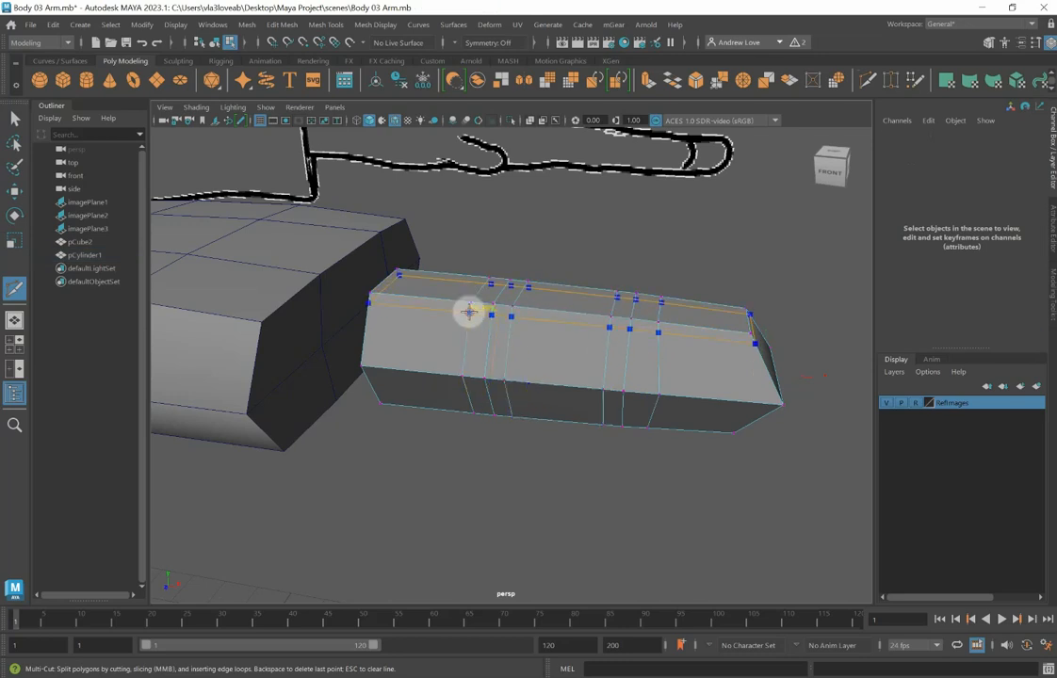
left_click(391, 300, "ctrl")
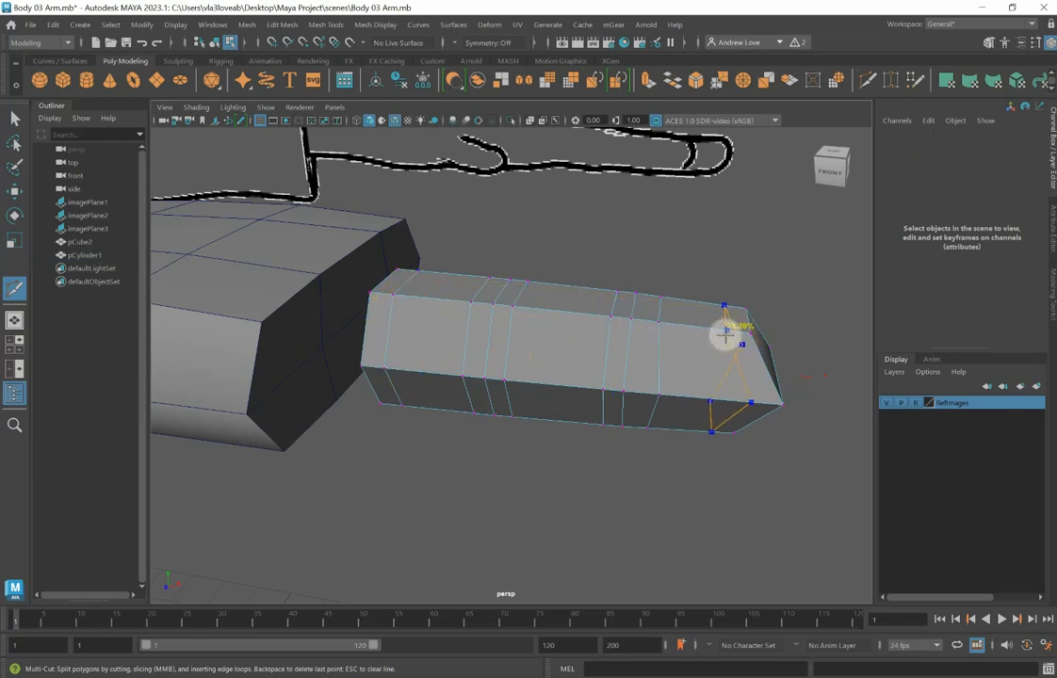
key("Escape")
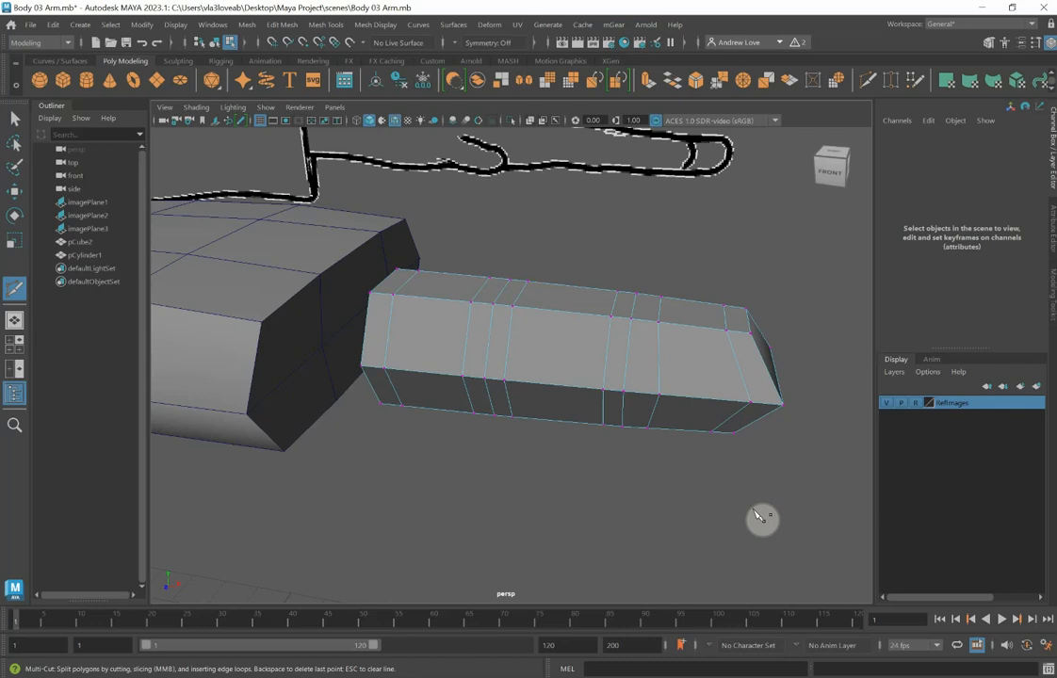
In the front view, scale all finger vertices down in height and raise them to about Y 13.451 to fit the outline.
key("space")
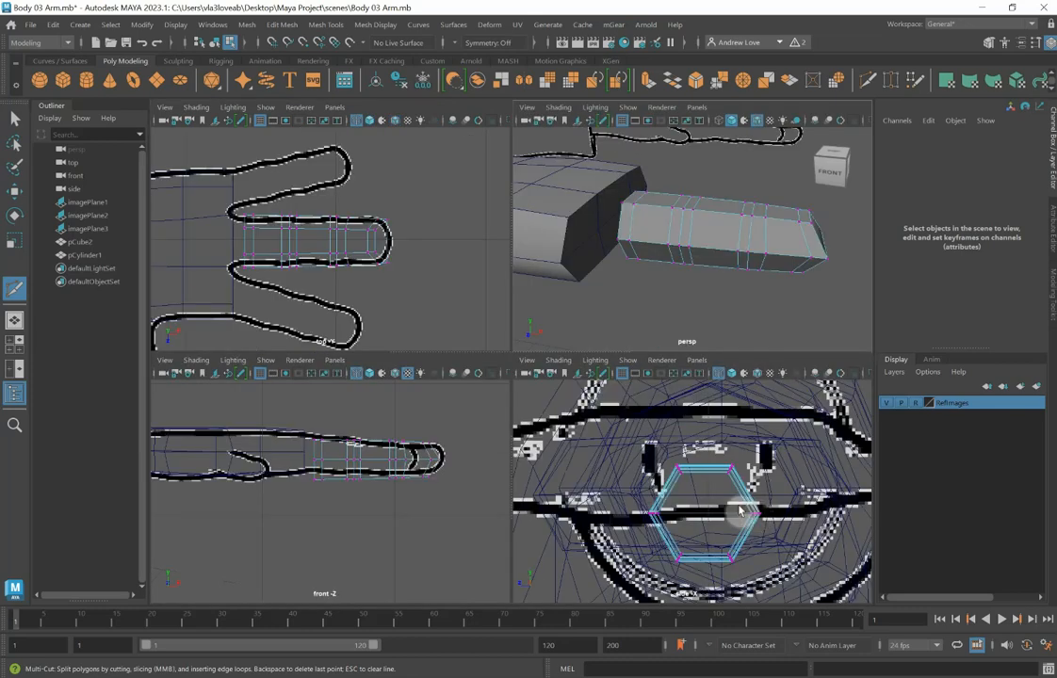
key("space")
key("space")
key("space")
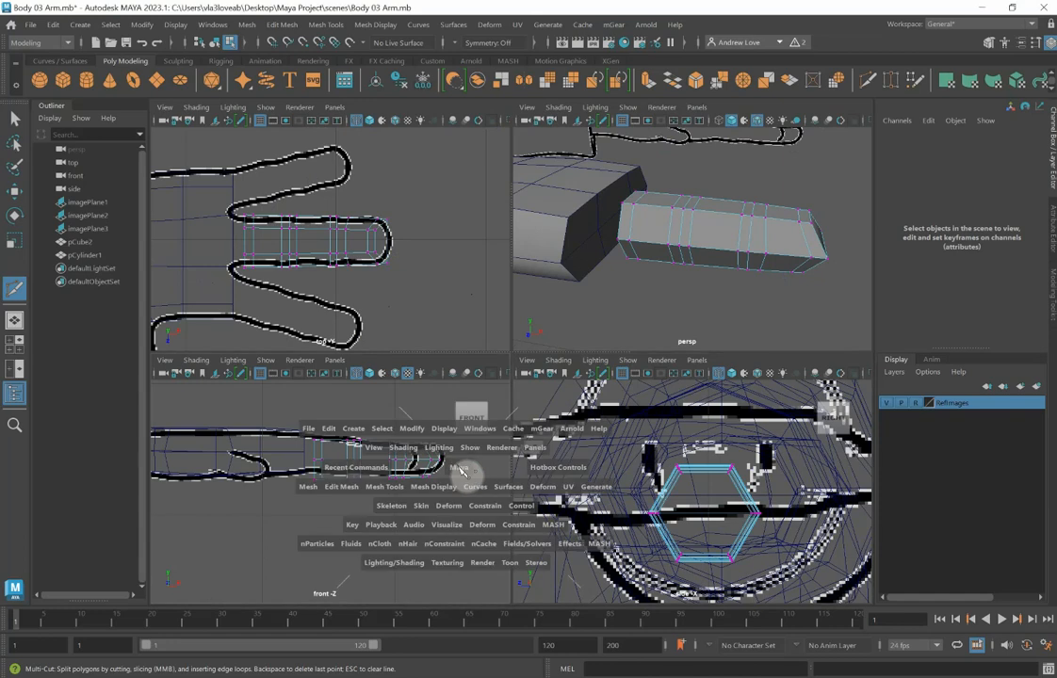
scroll(466, 473, "up", 2)
middle_click_drag(495, 484, 430, 529, "alt")
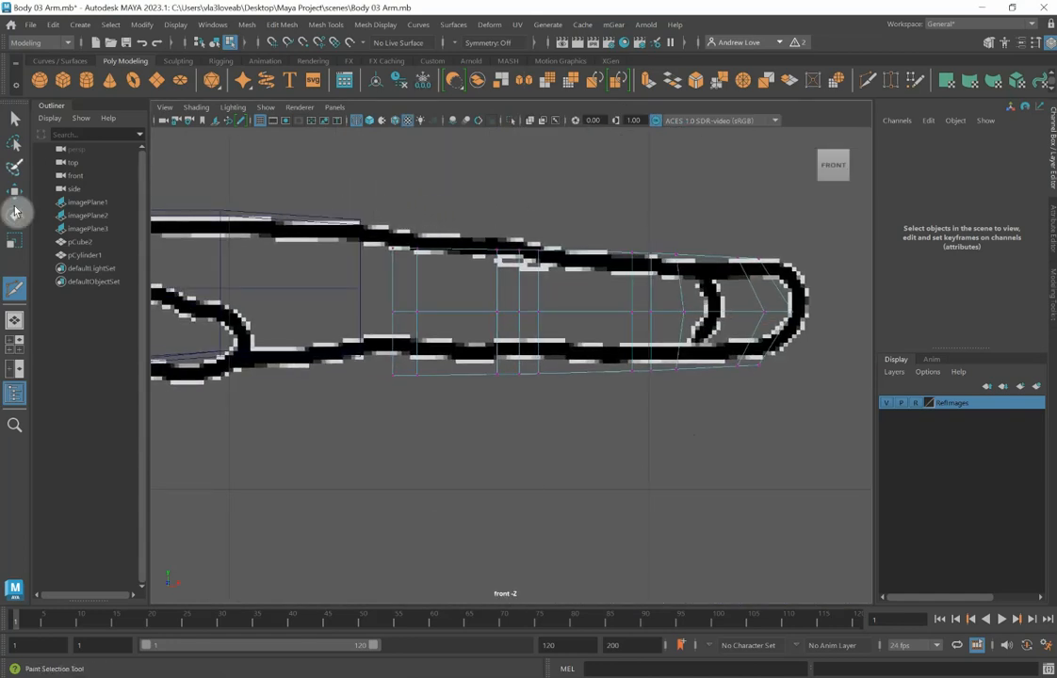
left_click(14, 239)
left_click_drag(379, 222, 806, 441)
left_click_drag(597, 259, 597, 271)
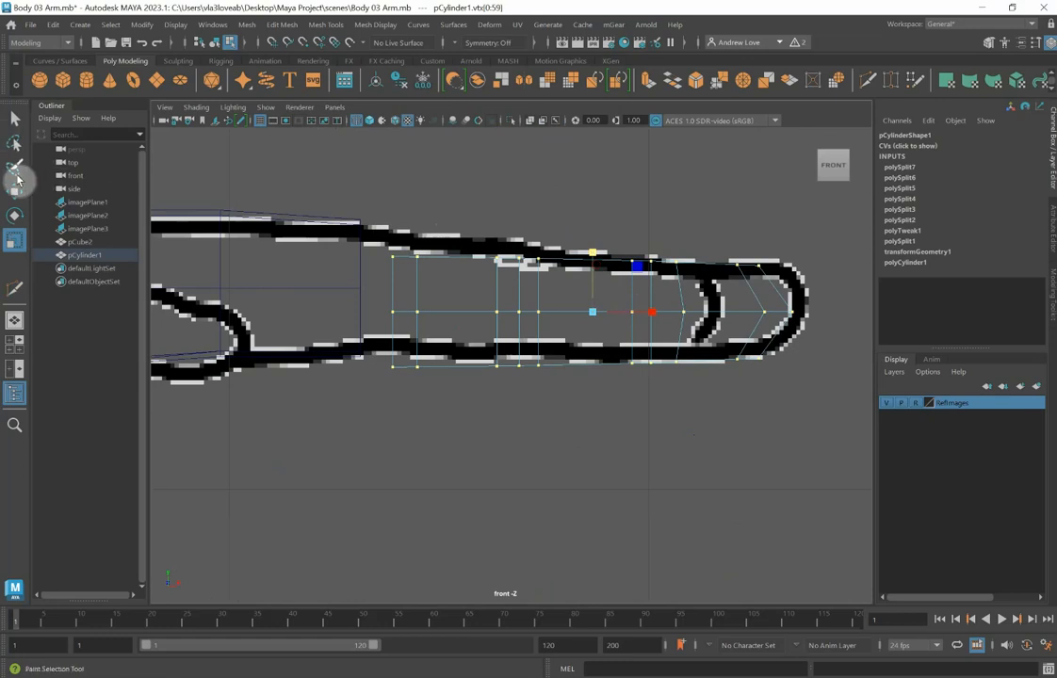
left_click(15, 192)
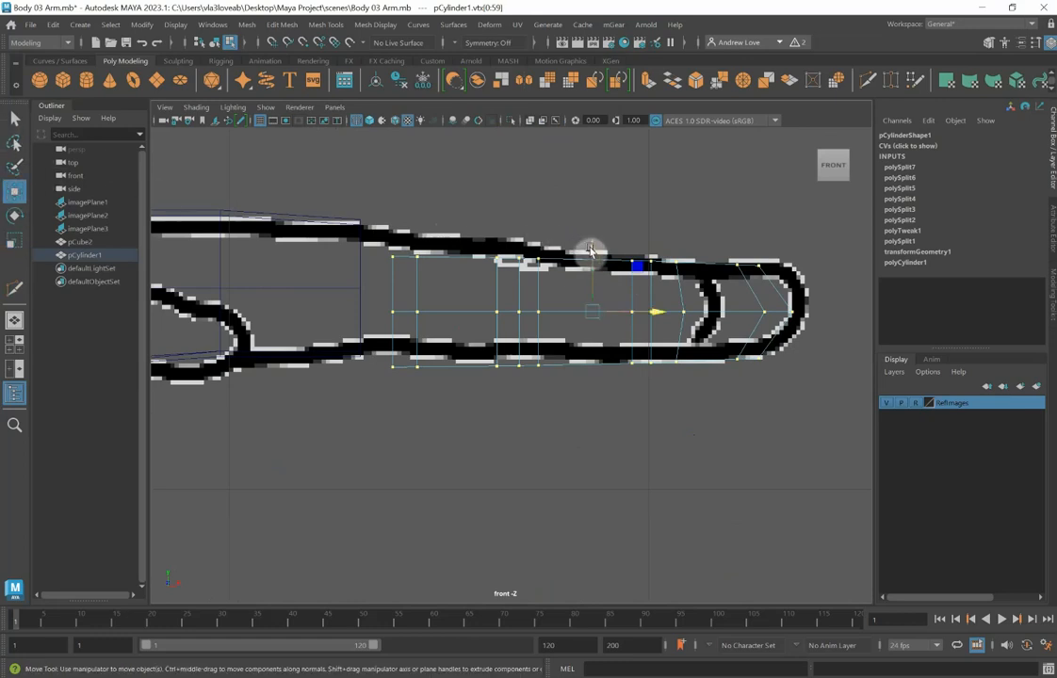
left_click_drag(590, 249, 588, 238)
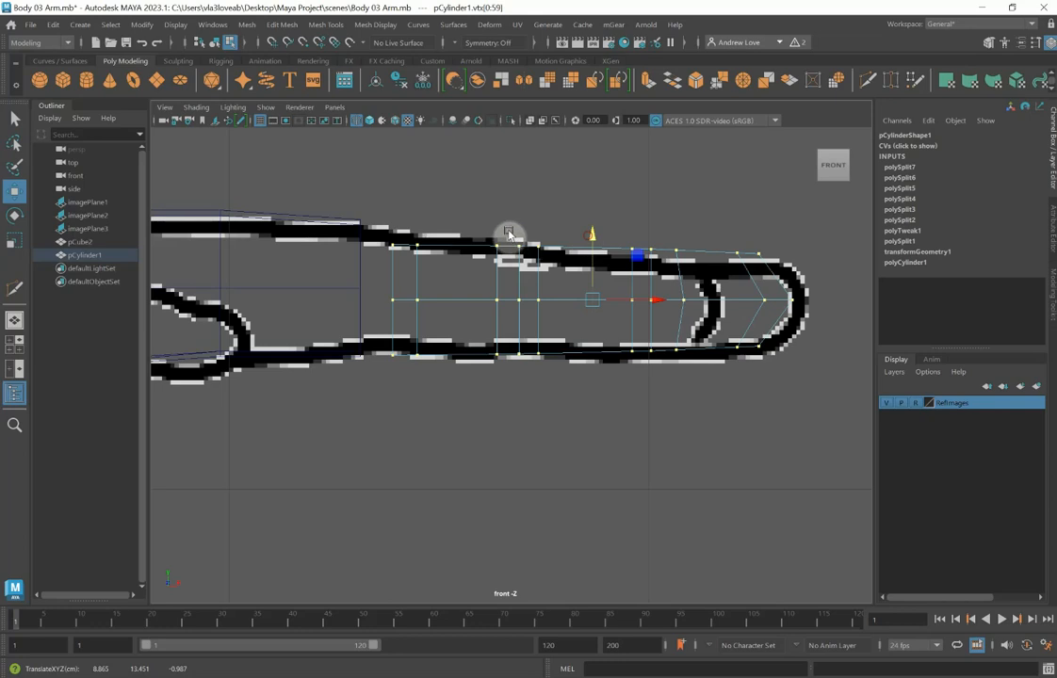
Raise the centre vertex rings of both finger joints to about Y 13.462, shifting the outer one to about X 9.015.
left_click_drag(507, 235, 516, 366)
left_click_drag(521, 250, 518, 247)
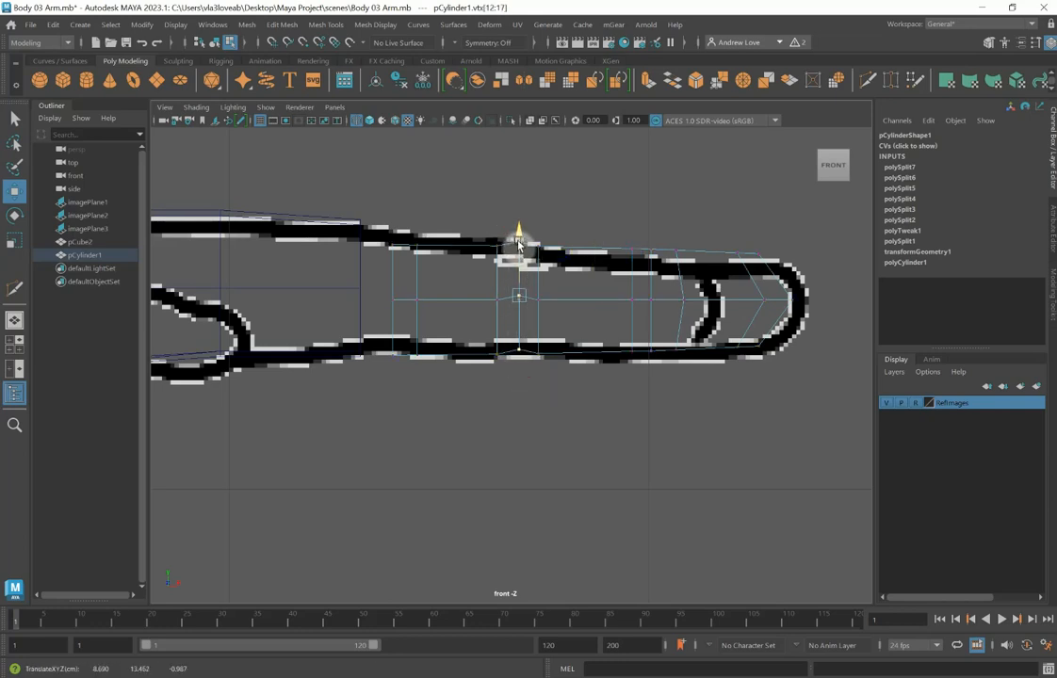
left_click_drag(641, 239, 670, 370)
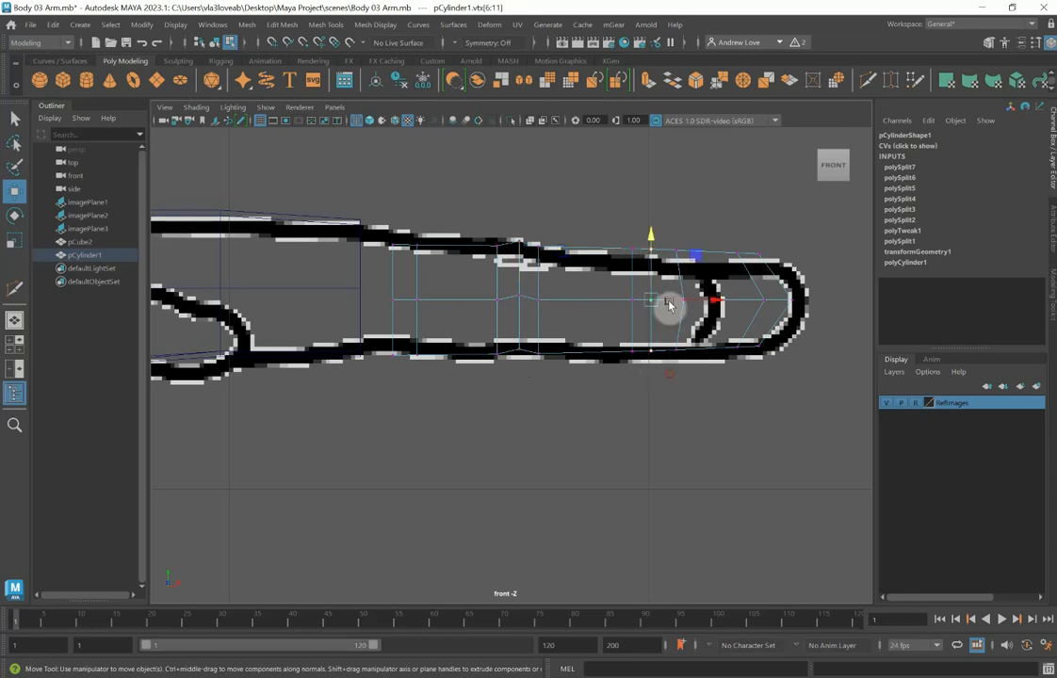
left_click_drag(669, 304, 654, 278)
left_click(657, 282)
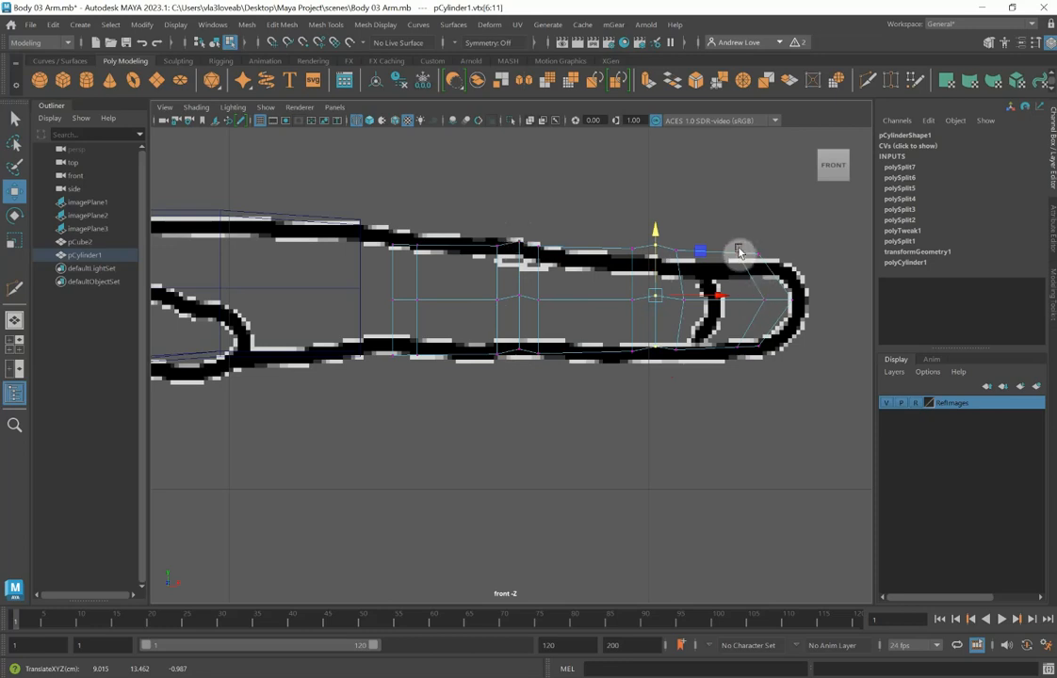
Raise the fingertip vertices slightly, and adjust the lower pair of the ring before the tip to about Y 13.342.
left_click_drag(721, 243, 825, 366)
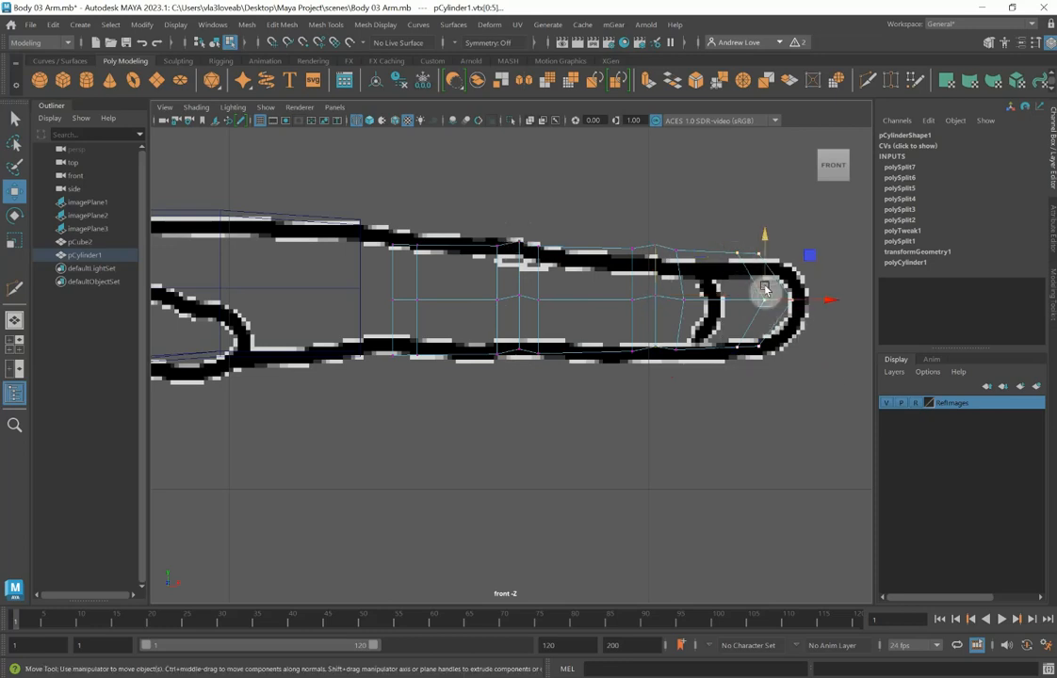
left_click_drag(764, 284, 738, 252)
left_click_drag(727, 326, 745, 353)
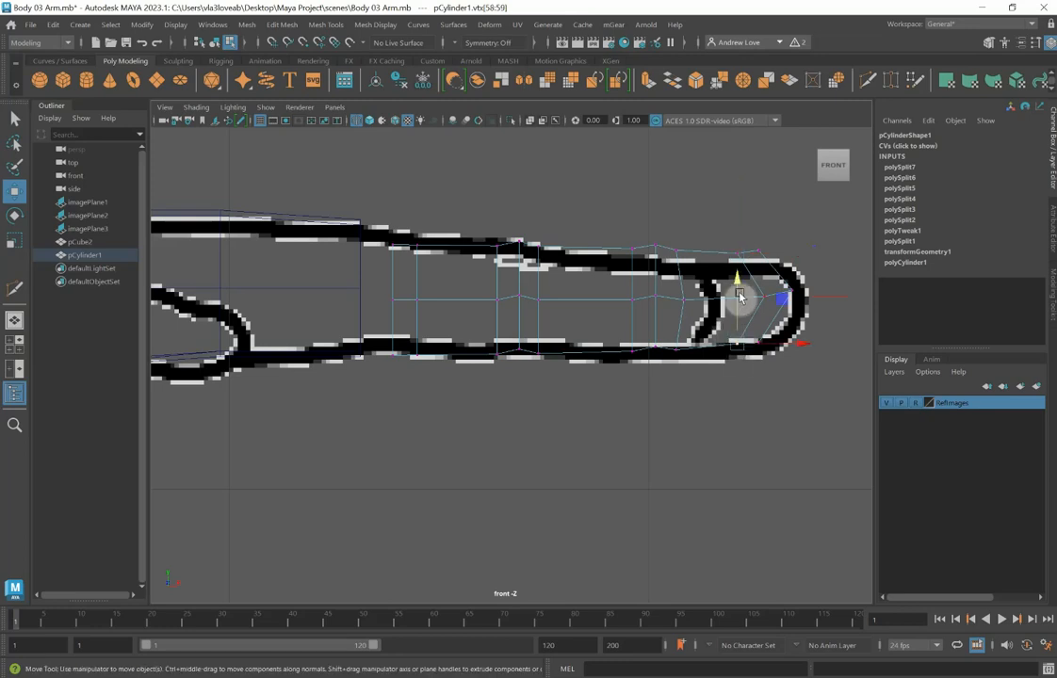
left_click_drag(738, 290, 739, 298)
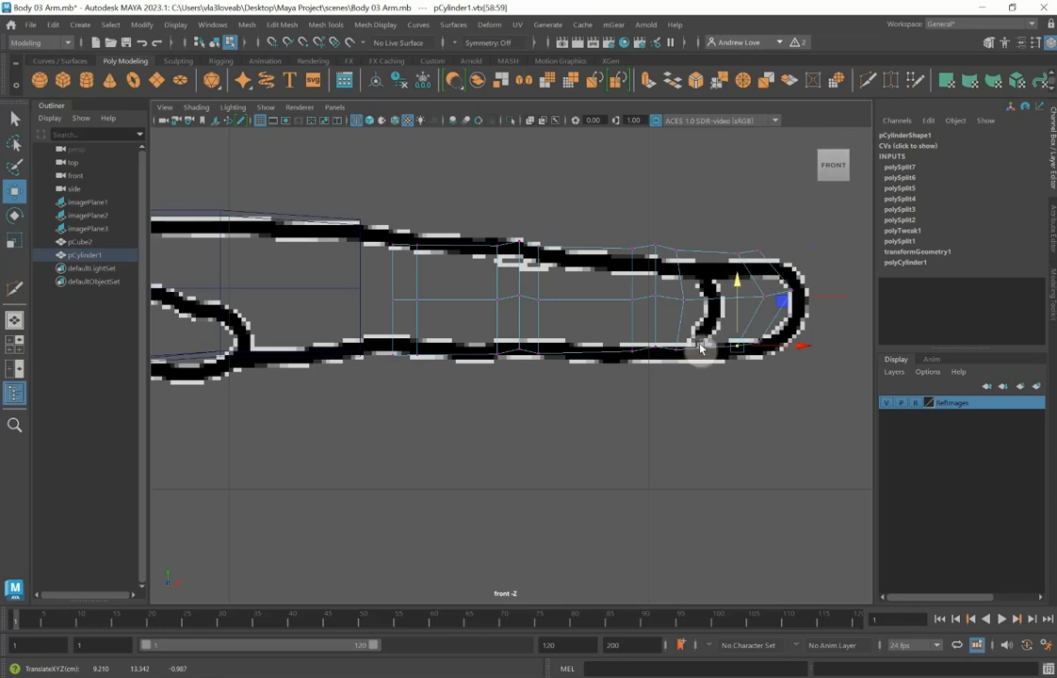
Enlarge the vertex ring at the finger's base and raise it to about Y 13.459.
left_click_drag(378, 222, 396, 359)
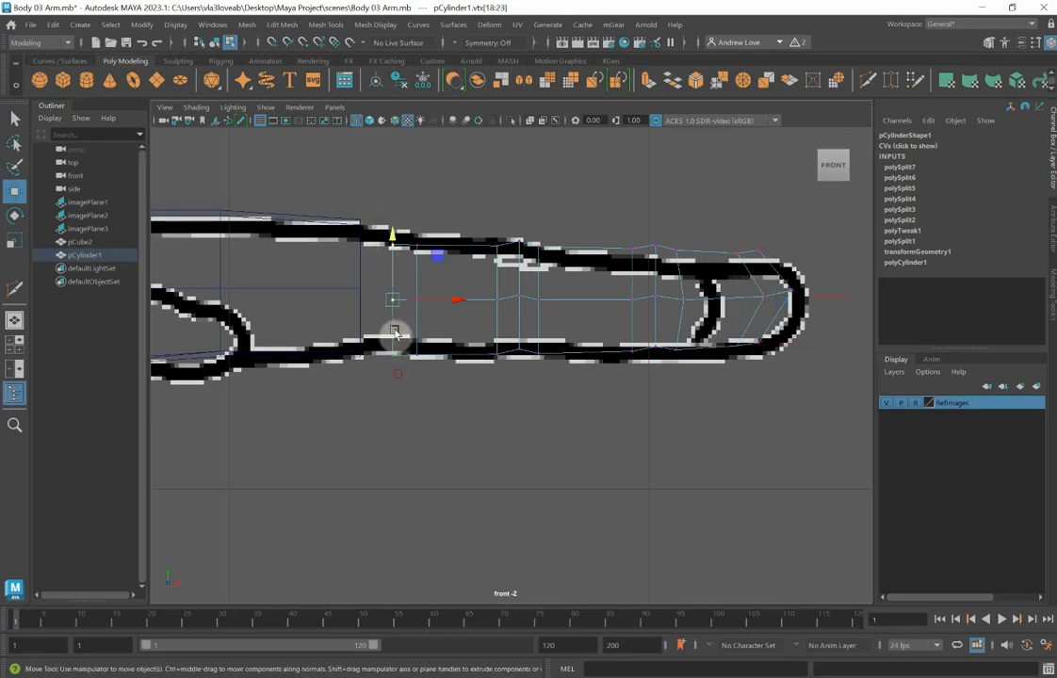
key("r")
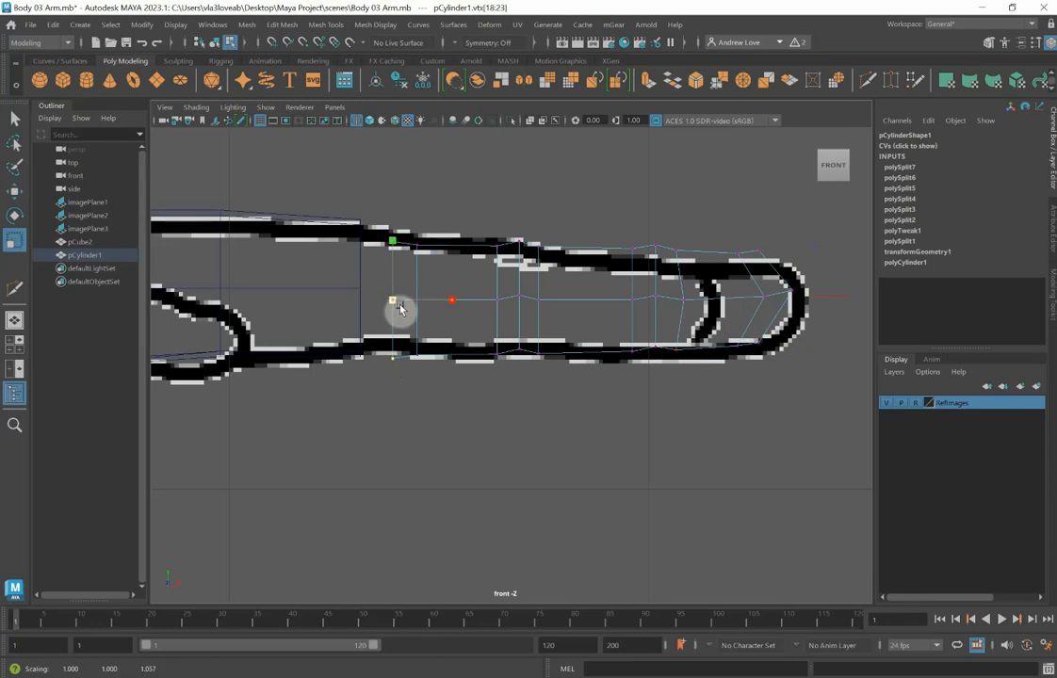
key("w")
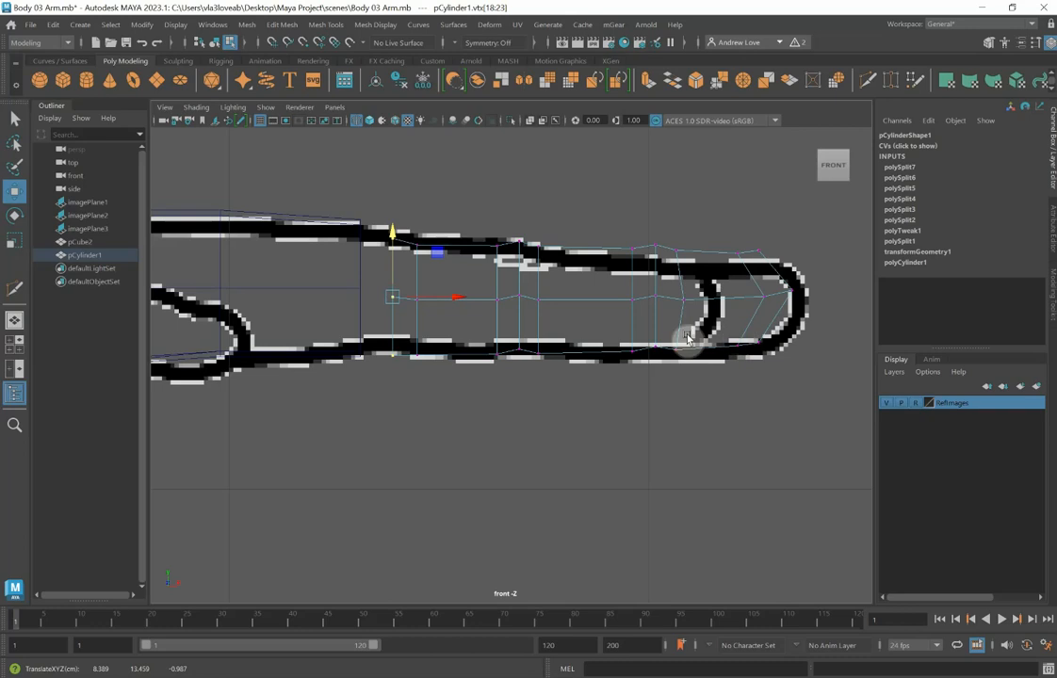
In the top view, switch to edge selection and select the centre edge loop of the inner finger joint.
key("space")
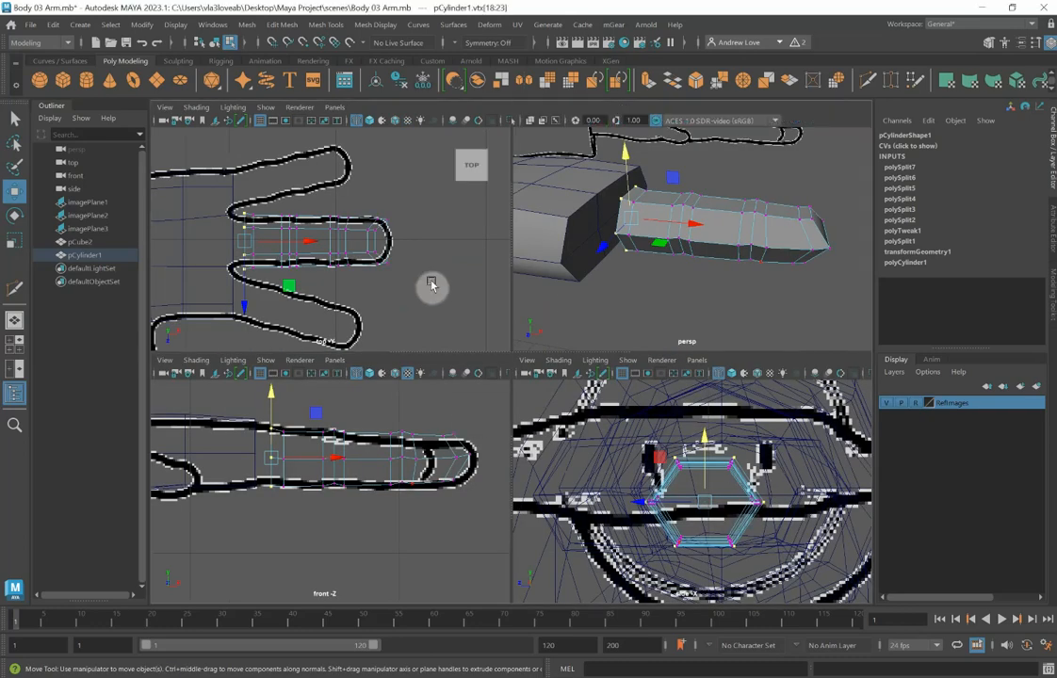
key("space")
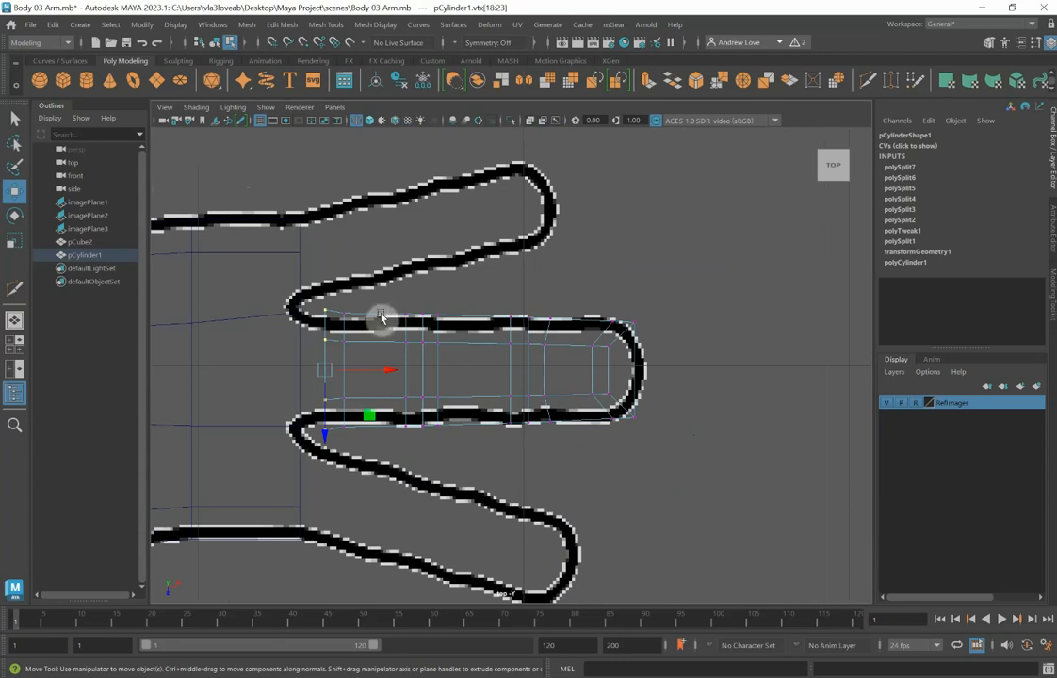
right_click_drag(381, 320, 378, 278)
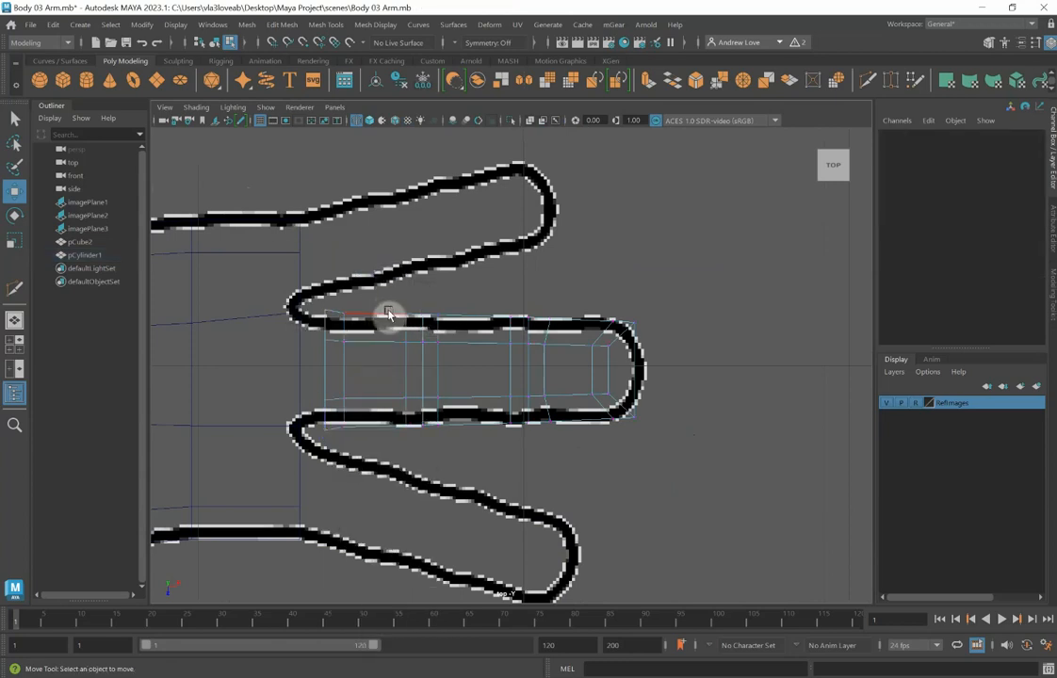
double_click(422, 336)
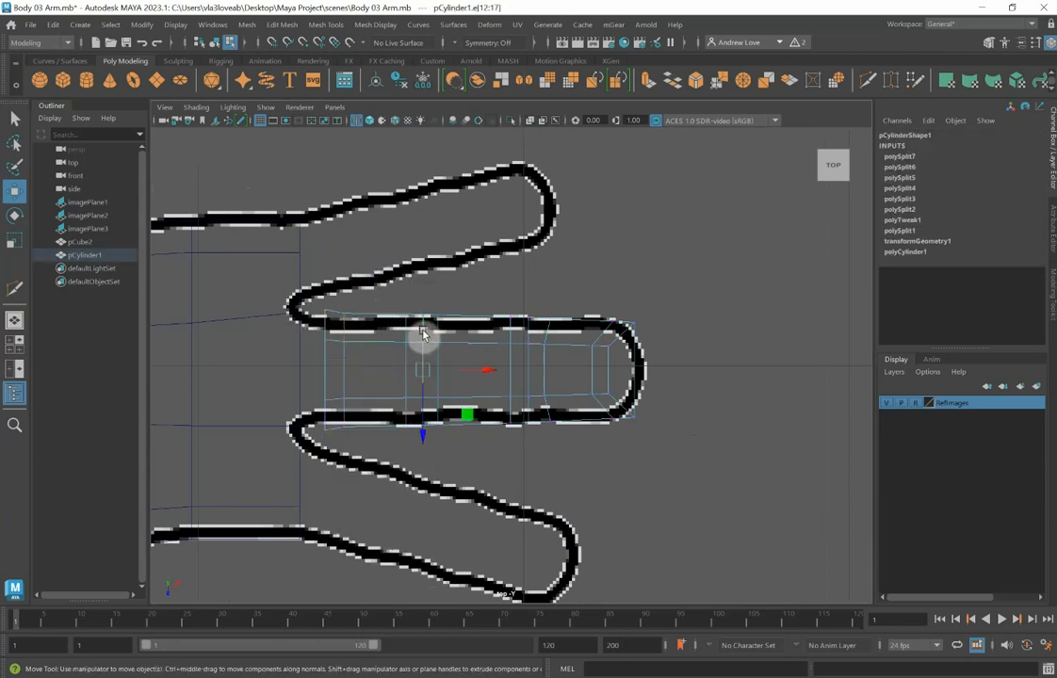
Widen the middle edge loops at both finger joints slightly across the finger to match the reference outline in the top view.
key("r")
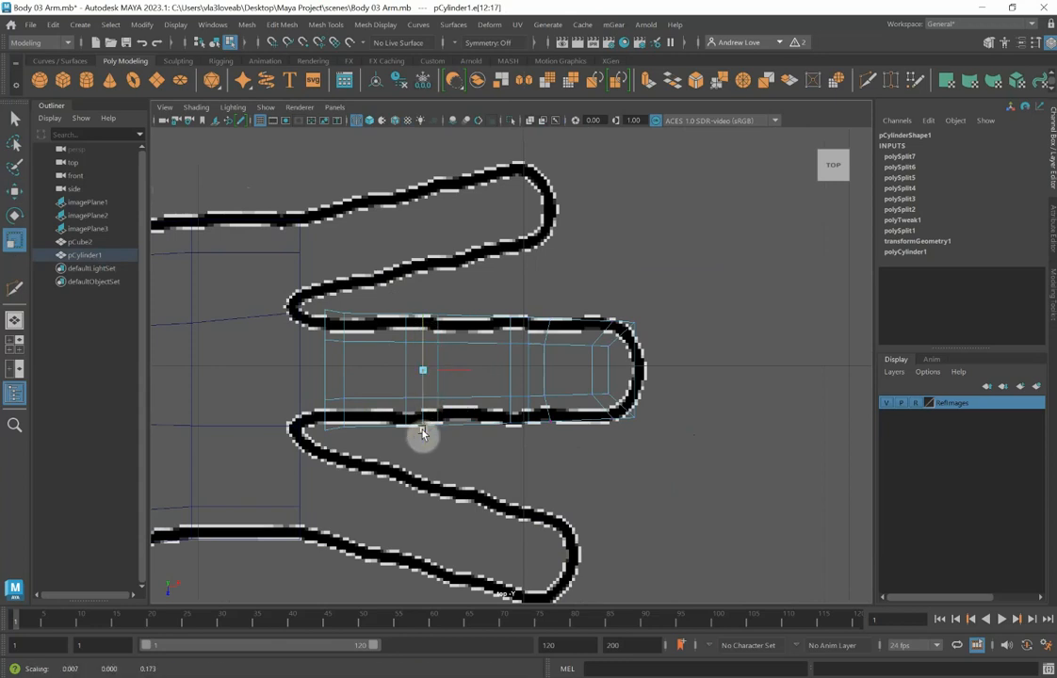
left_click(528, 336)
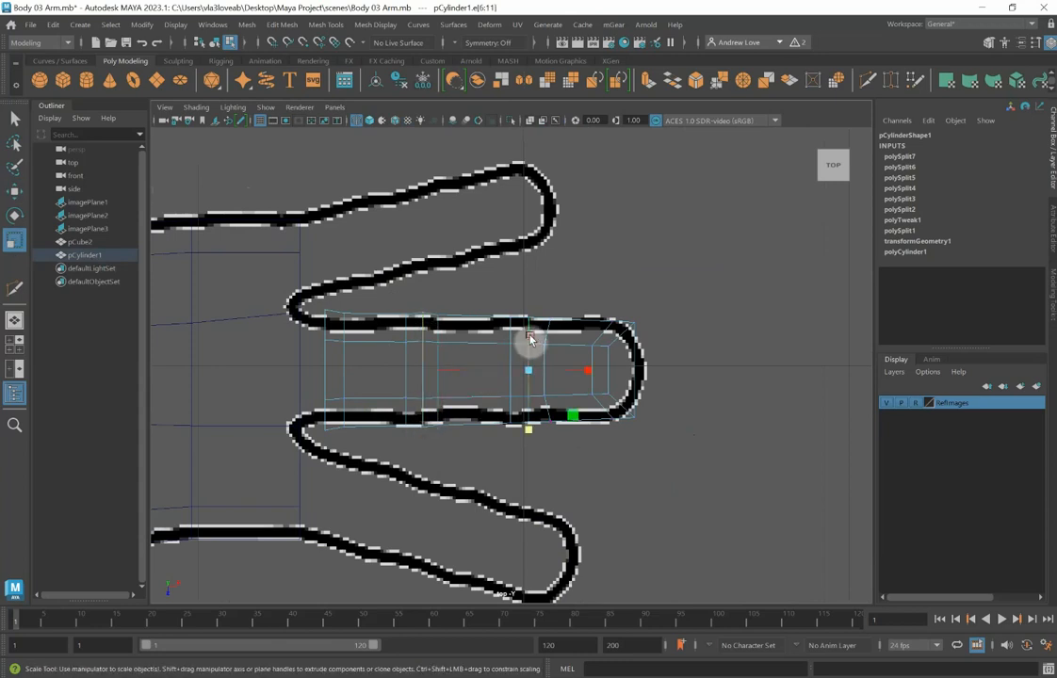
left_click(592, 507)
double_click(526, 415)
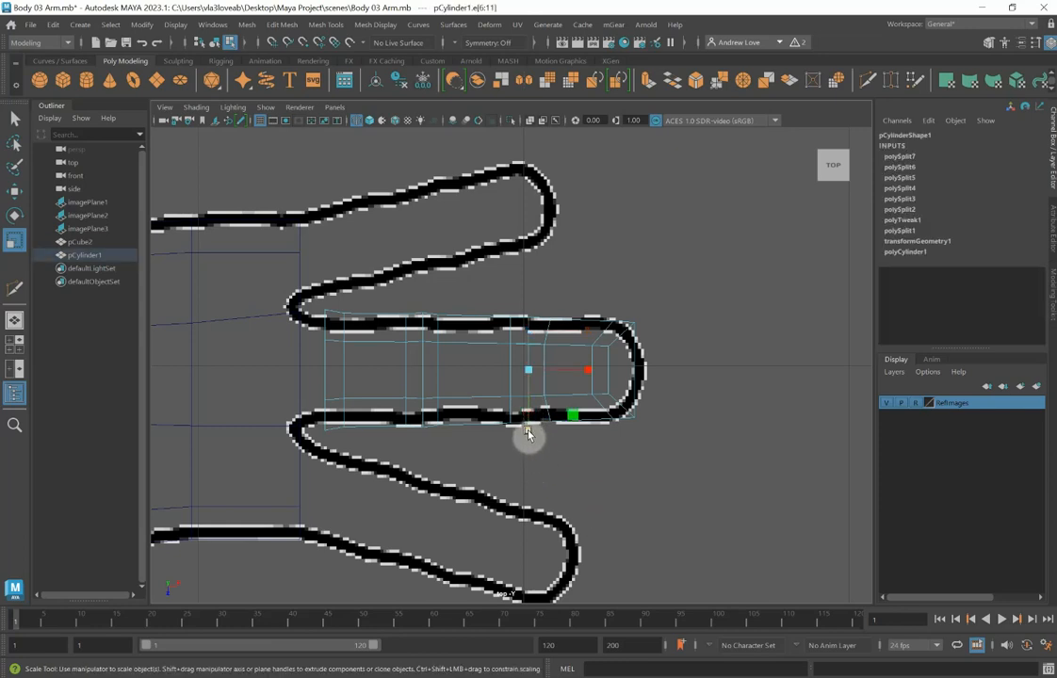
left_click_drag(526, 430, 526, 434)
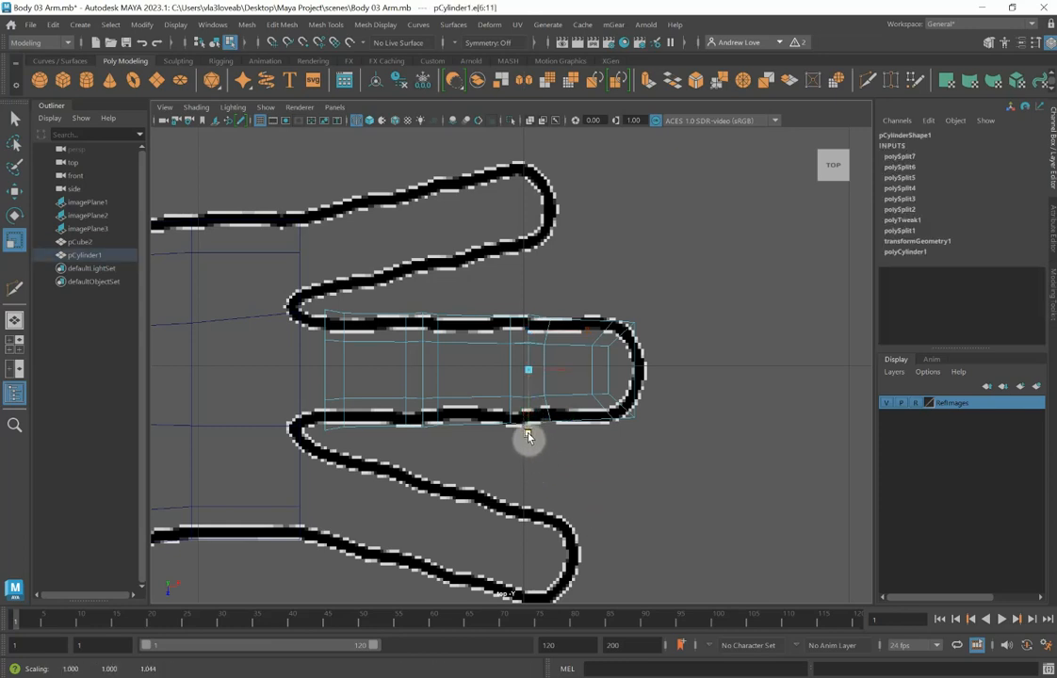
left_click(489, 460)
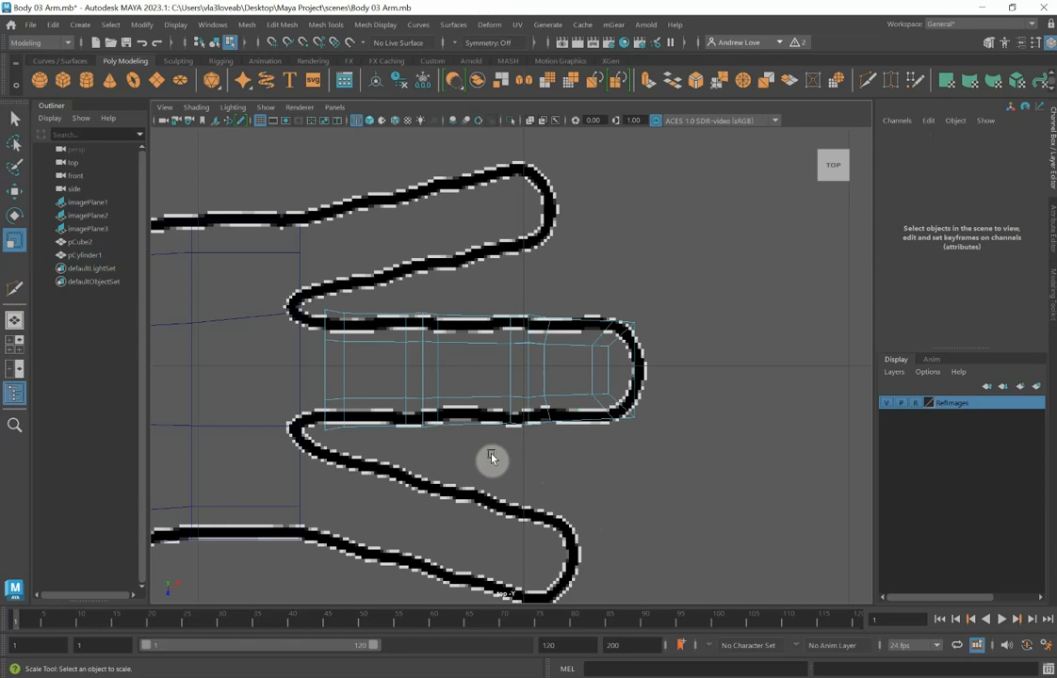
Move the outer vertices of the edge loops flanking the joint nearest the palm slightly away from that joint, on both sides of the finger.
scroll(495, 456, "up", 2)
scroll(501, 457, "up", 2)
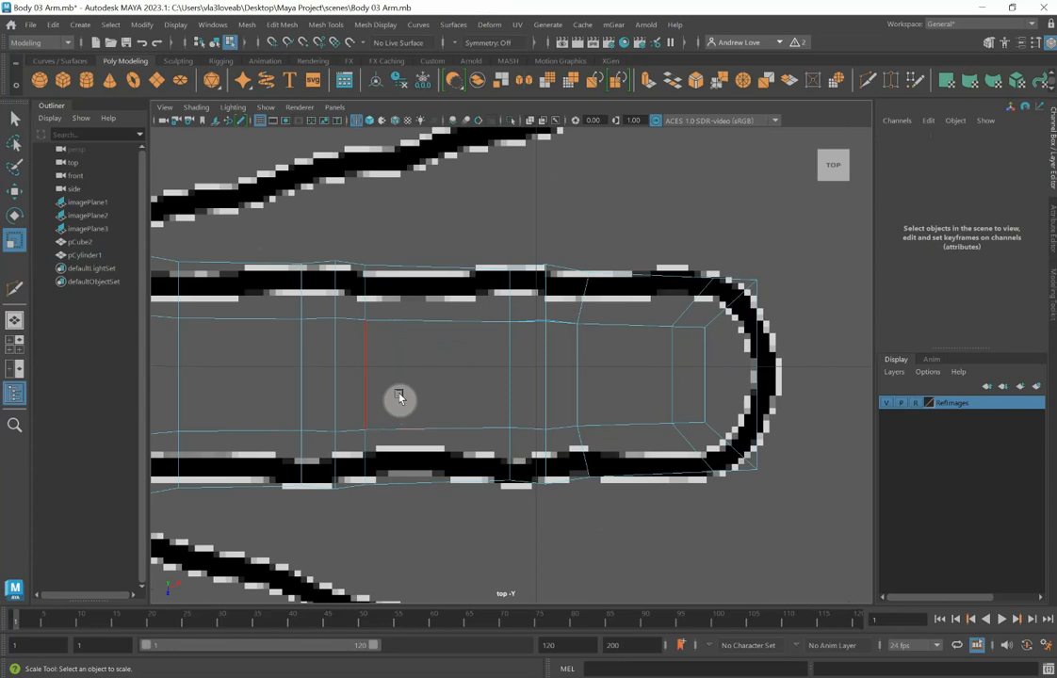
key("w")
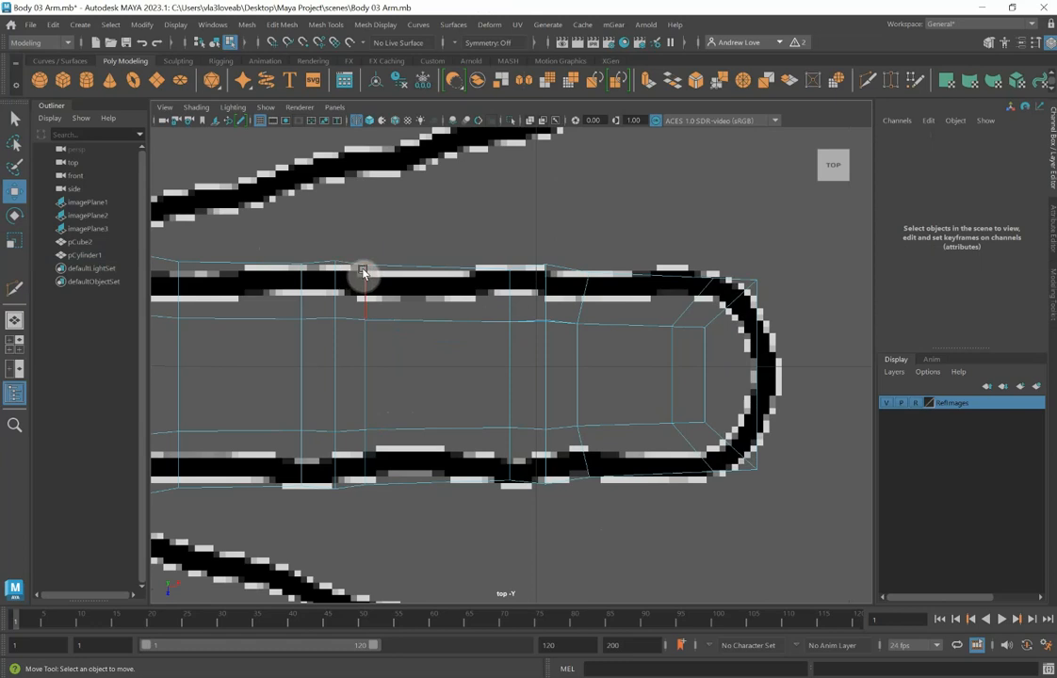
right_click_drag(365, 273, 320, 274)
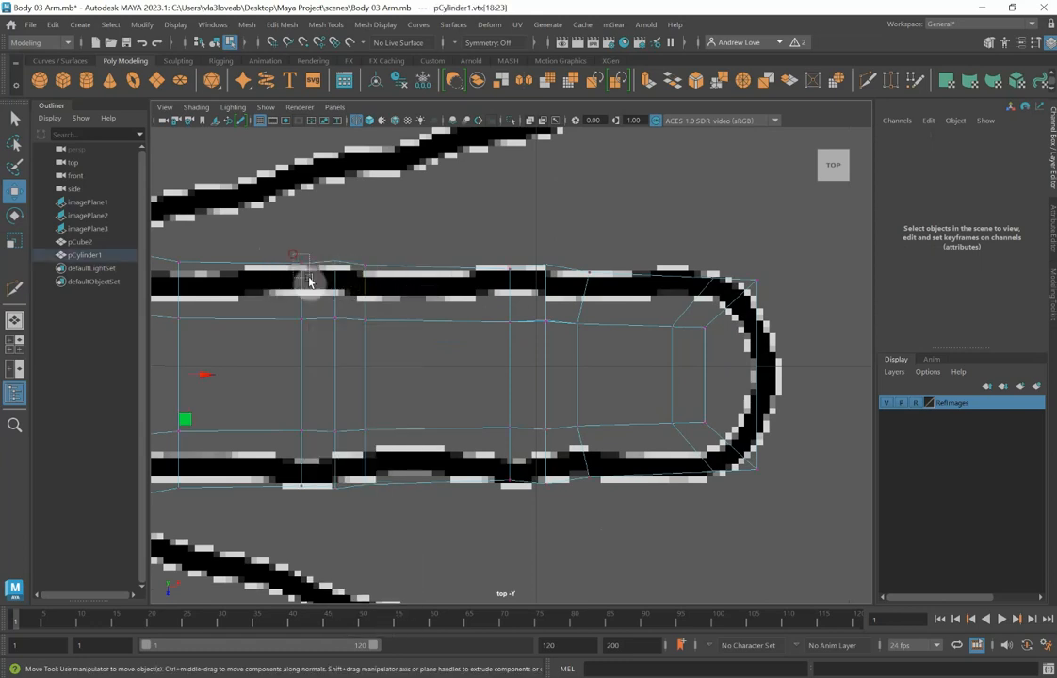
left_click_drag(301, 264, 362, 271)
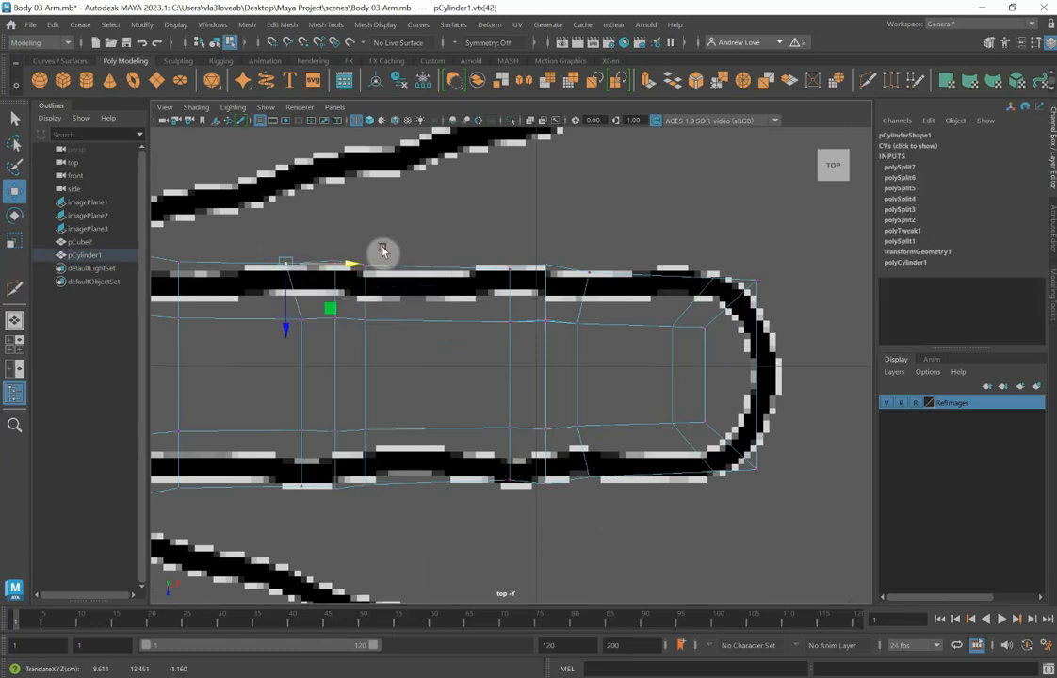
left_click(364, 267)
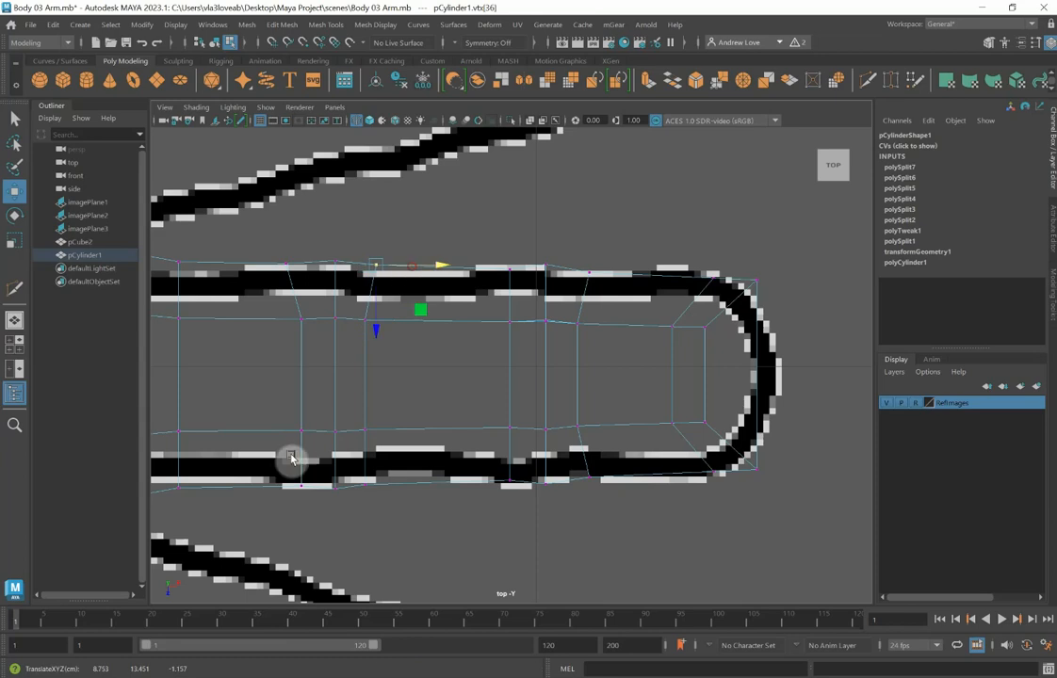
left_click(300, 485)
left_click_drag(366, 486, 407, 485)
left_click(364, 485)
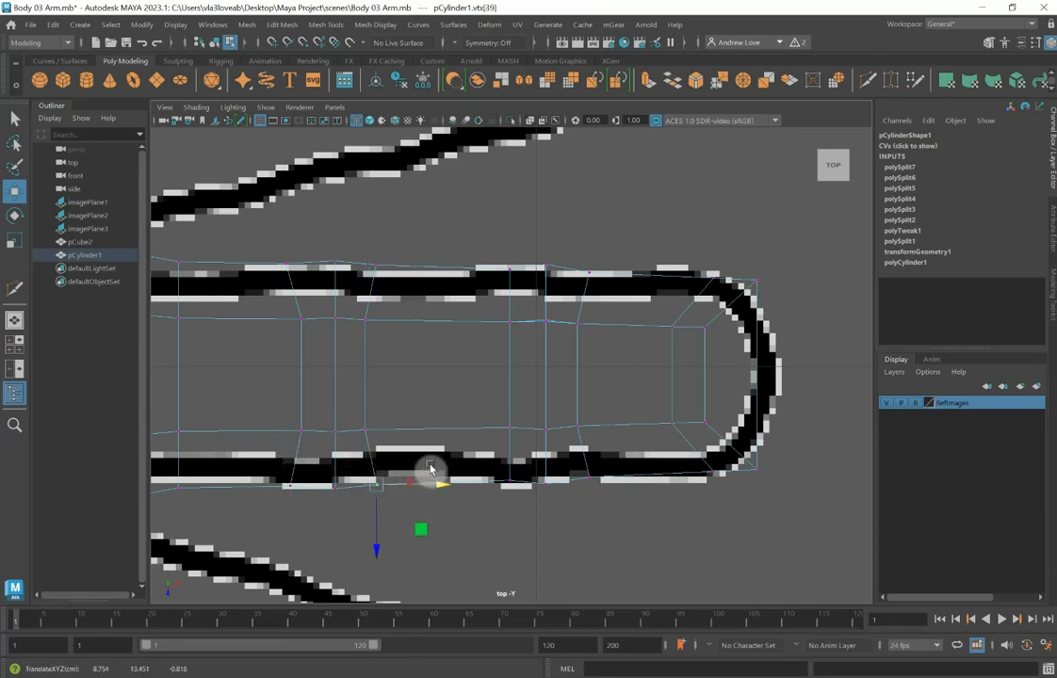
Move the outer vertices of the loop just before the fingertip joint slightly toward the palm, on both sides of the finger.
left_click_drag(480, 257, 528, 286)
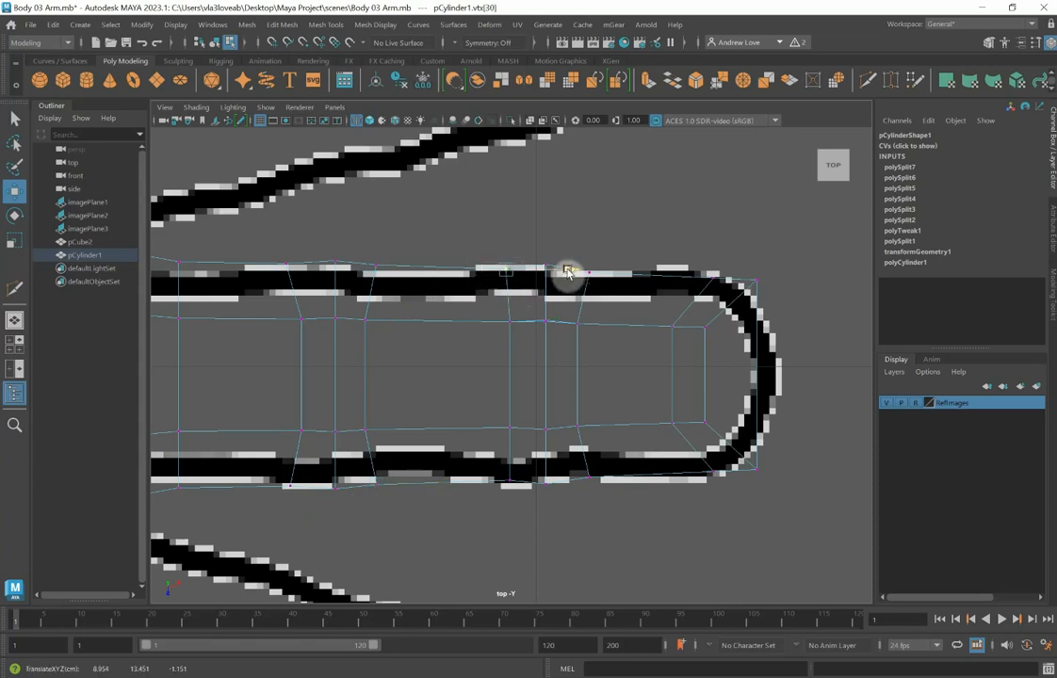
left_click(509, 481)
left_click_drag(572, 480, 562, 479)
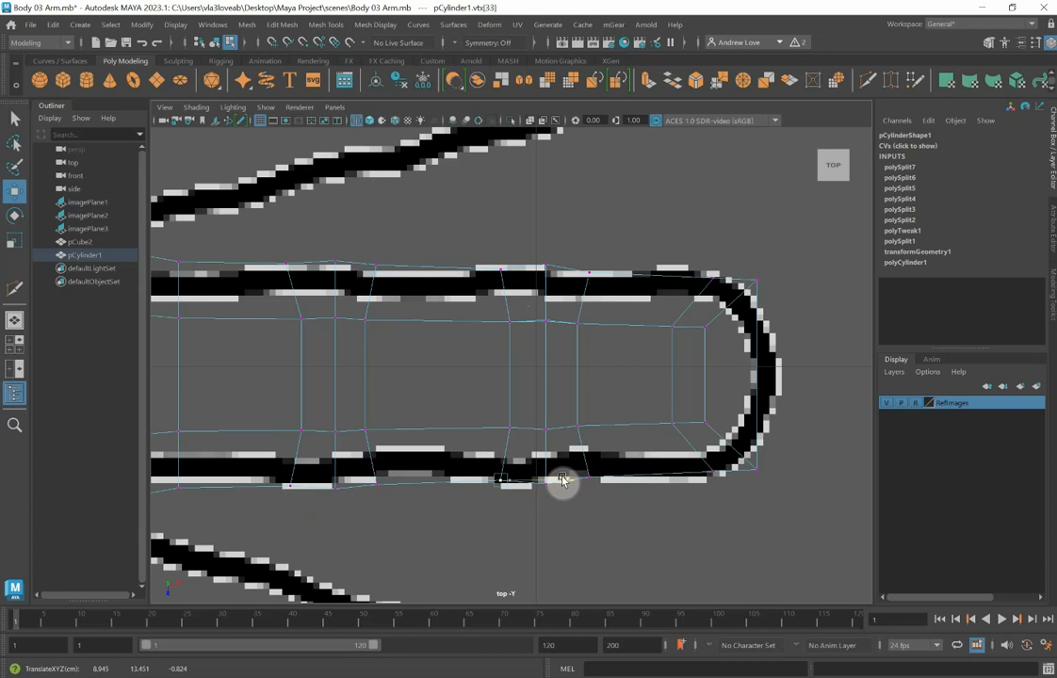
Narrow the fingertip's end vertices across the finger, inner pair and outer corners, to follow the rounded reference outline.
left_click_drag(702, 326, 716, 439)
key("r")
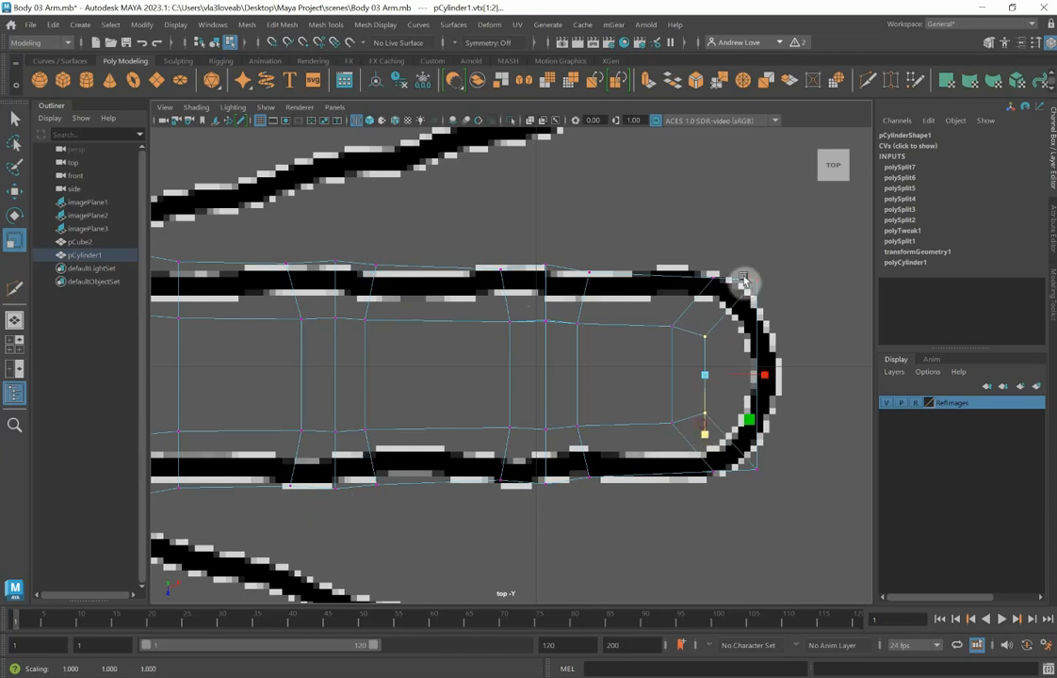
left_click_drag(742, 276, 800, 494)
left_click_drag(756, 435, 755, 428)
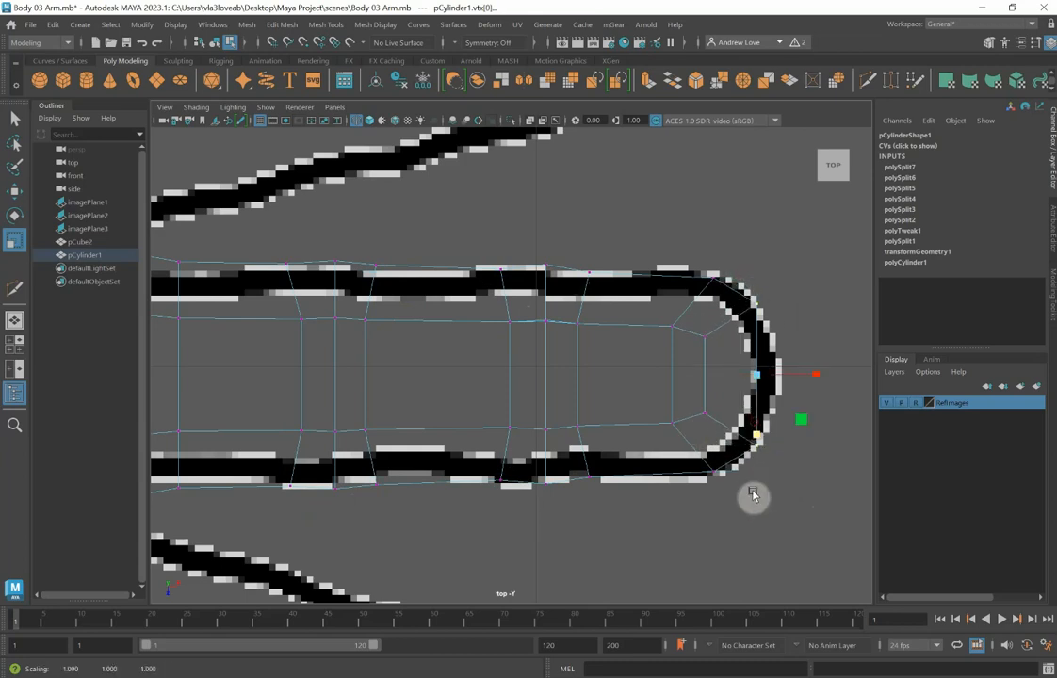
Inspect the finger with smooth mesh preview in the perspective view, then return it to the unsmoothed display.
key("space")
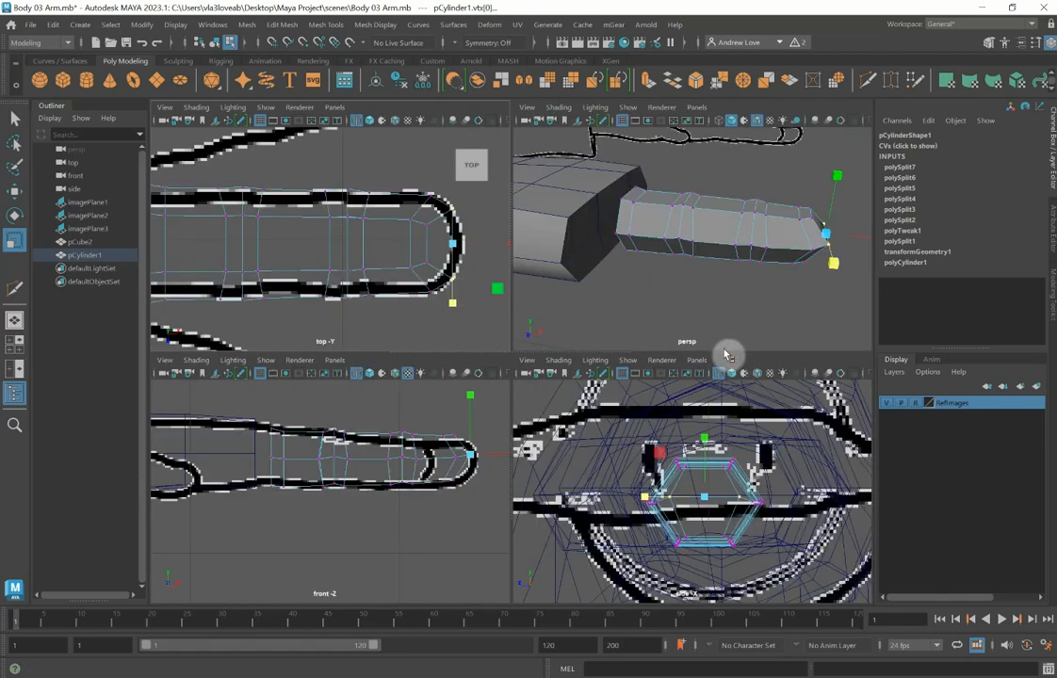
key("space")
right_click_drag(528, 329, 582, 286)
key("3")
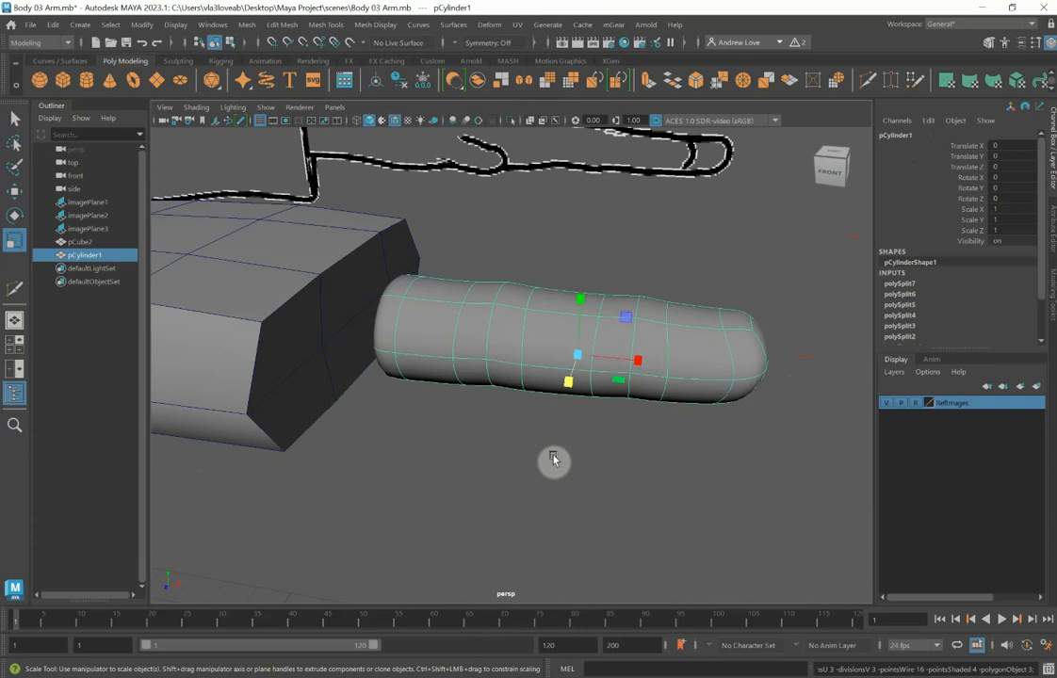
scroll(556, 471, "down", 2)
left_click_drag(559, 487, 583, 493, "alt")
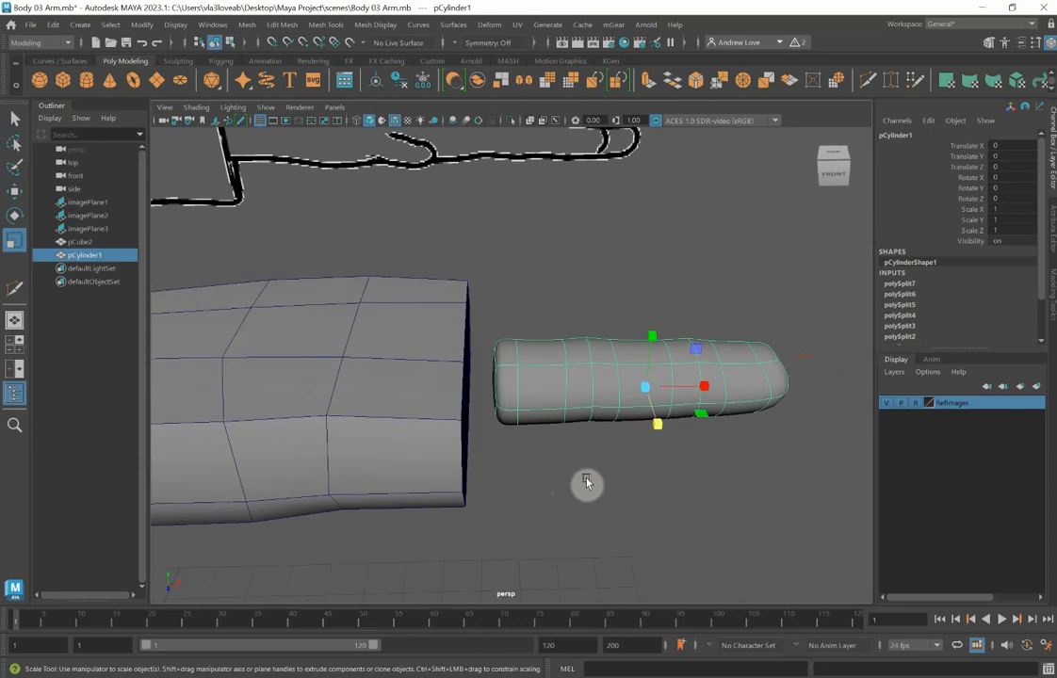
key("1")
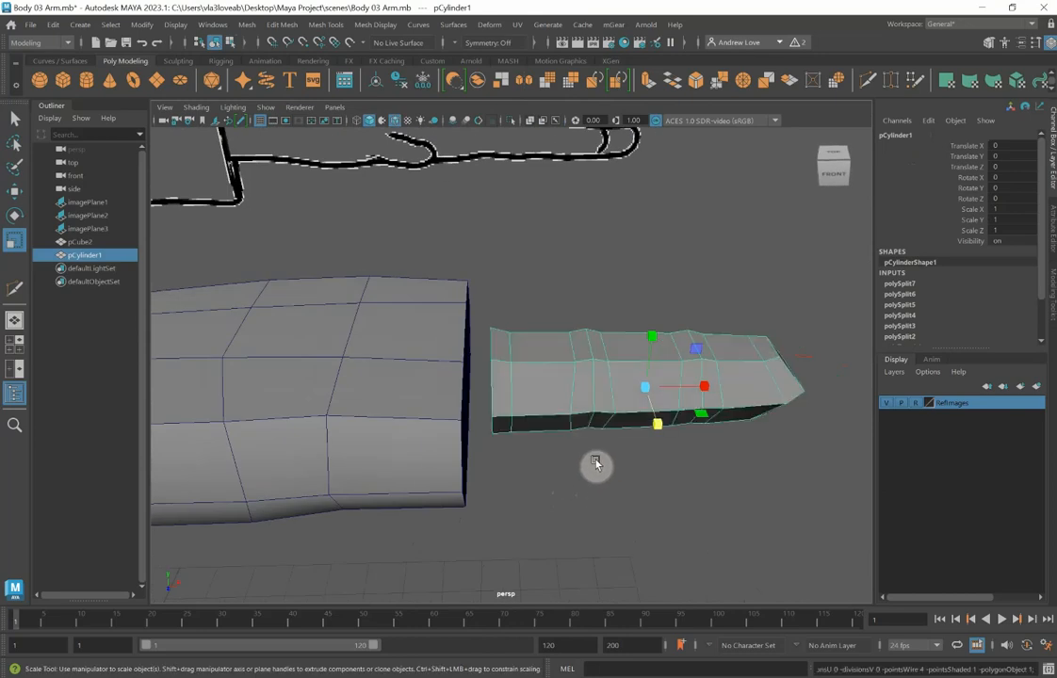
Delete the cap face at the finger's base, facing the palm.
right_click_drag(593, 308, 592, 345)
left_click_drag(578, 454, 585, 449, "alt")
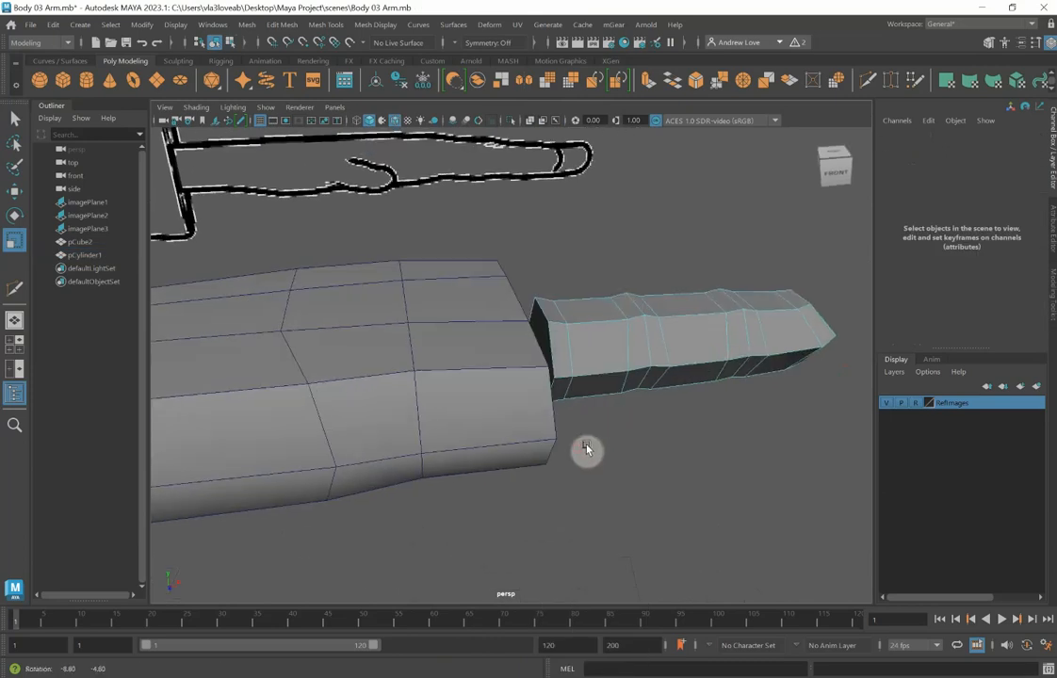
left_click(548, 327)
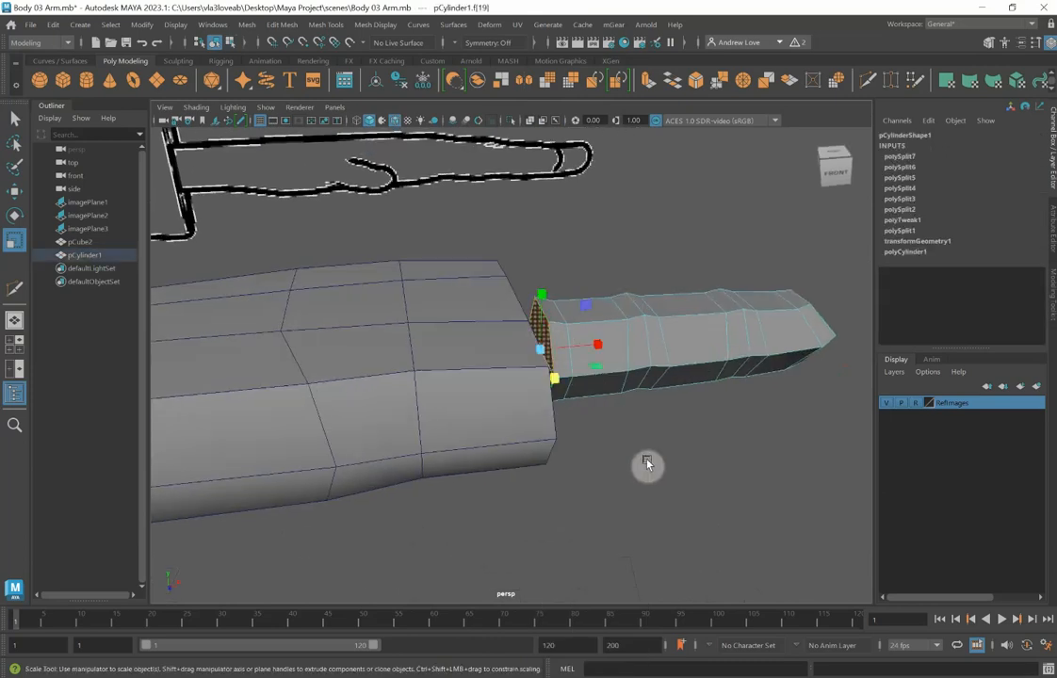
left_click_drag(654, 480, 632, 476, "alt")
left_click(656, 464)
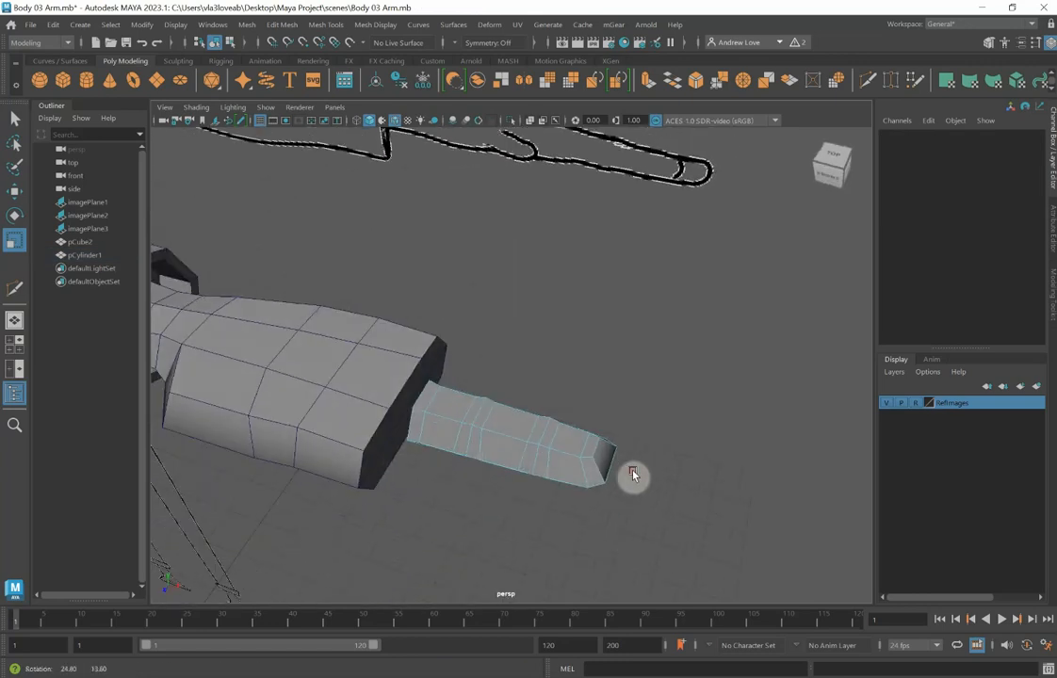
Duplicate the whole finger and move the copy to Translate Z -0.385, beside the original.
right_click(469, 418)
left_click(528, 286)
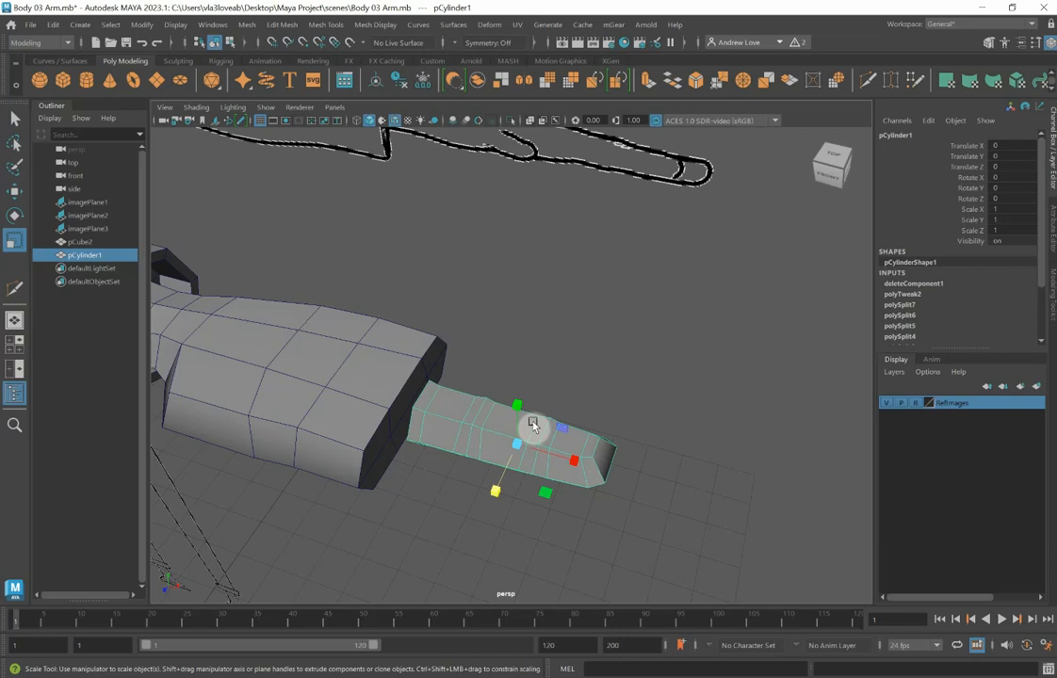
mouse_move(427, 535)
left_mouse_down("alt")
mouse_move(434, 549)
mouse_move(413, 442)
left_mouse_up("alt")
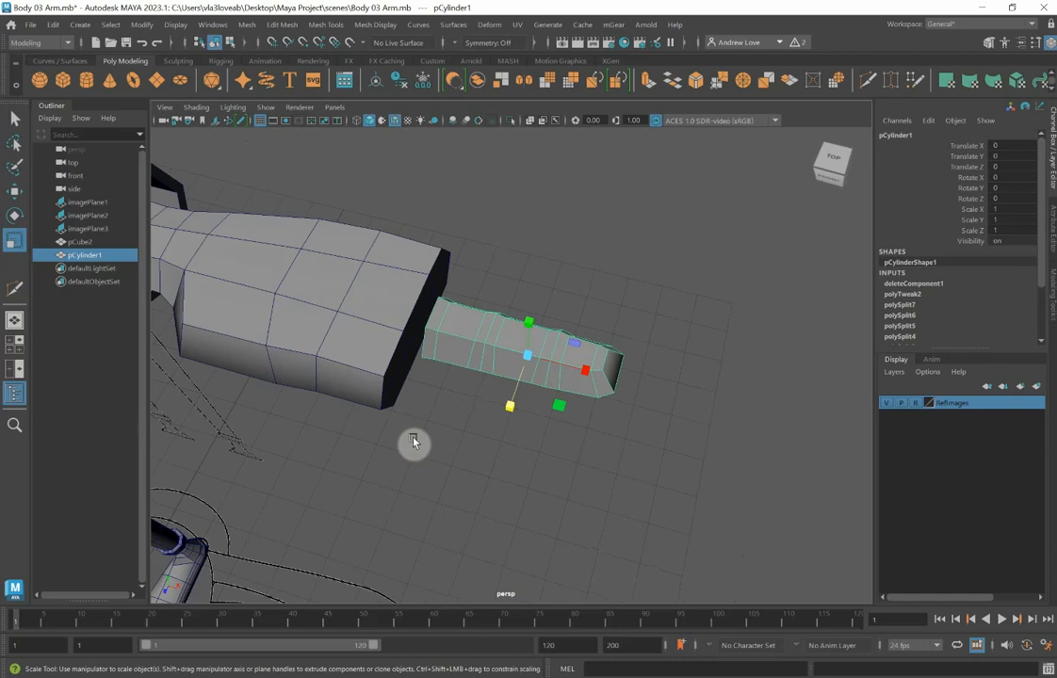
mouse_move(373, 455)
left_mouse_down("alt")
mouse_move(434, 453)
mouse_move(387, 450)
left_mouse_up("alt")
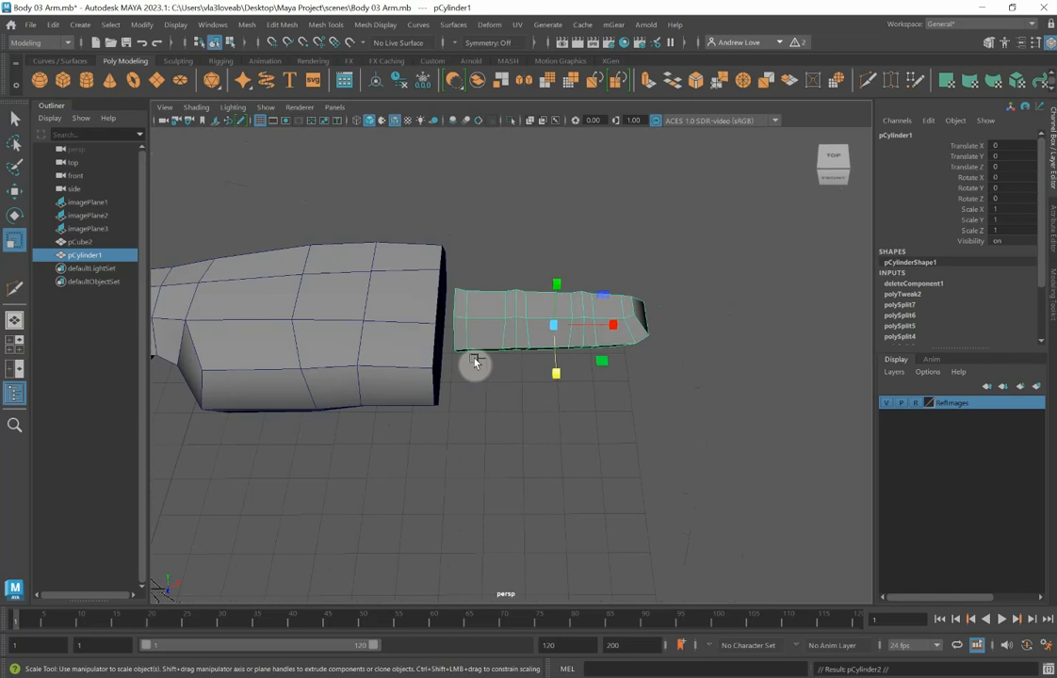
key("ctrl+d")
key("w")
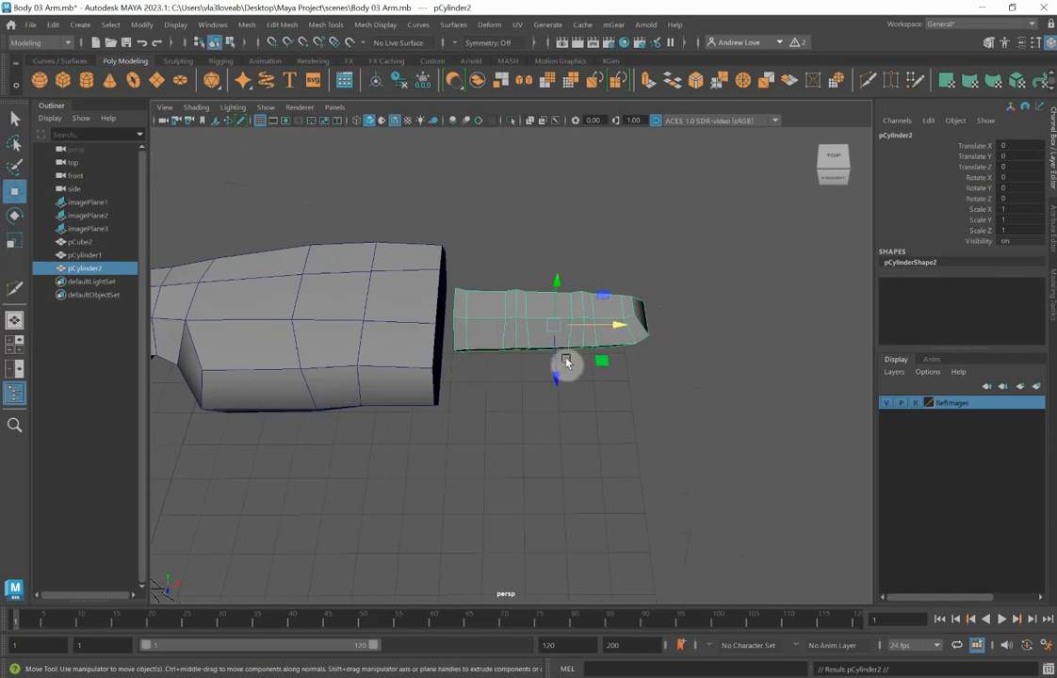
left_click_drag(561, 379, 539, 316)
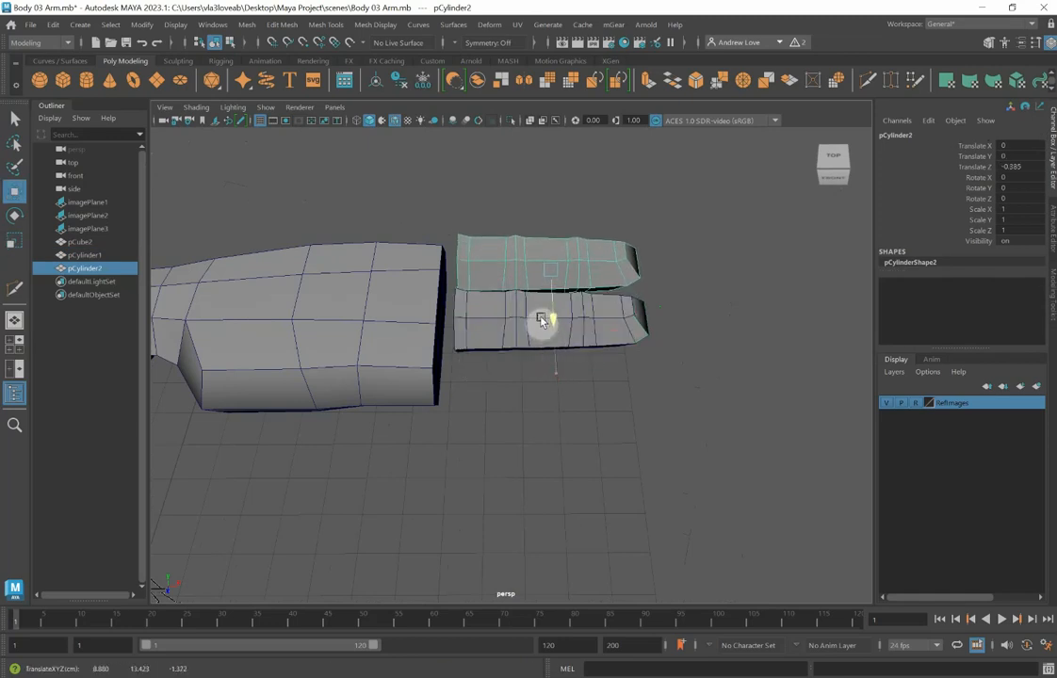
Duplicate the original middle finger again and move the copy to Translate Z 0.396 on its other side.
left_click(512, 325)
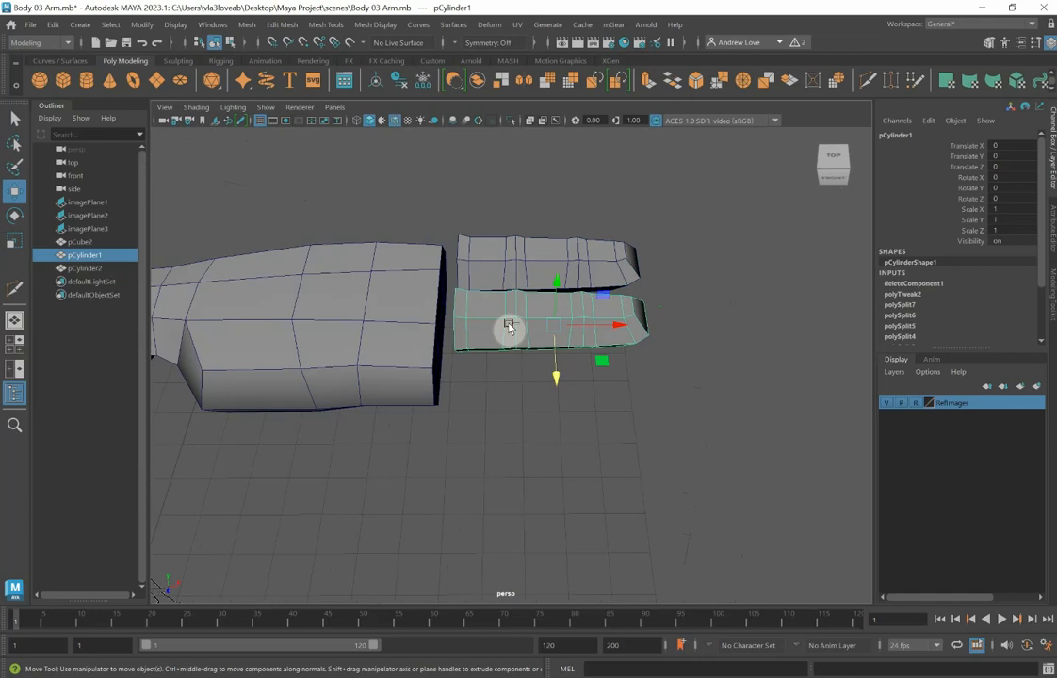
key("ctrl+d")
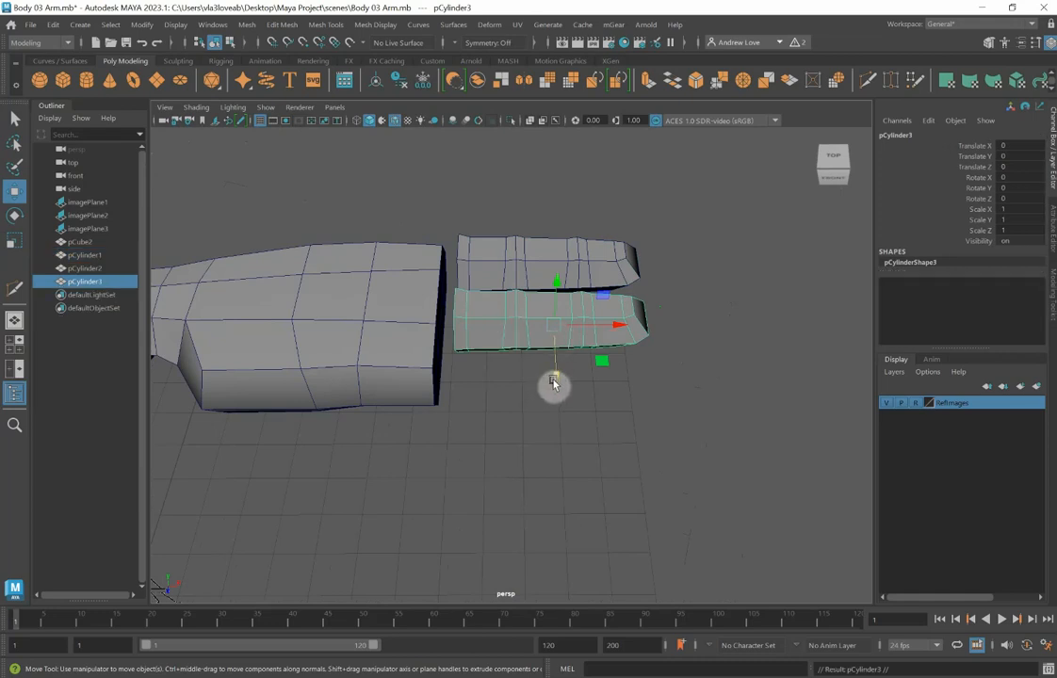
left_click_drag(553, 382, 550, 455)
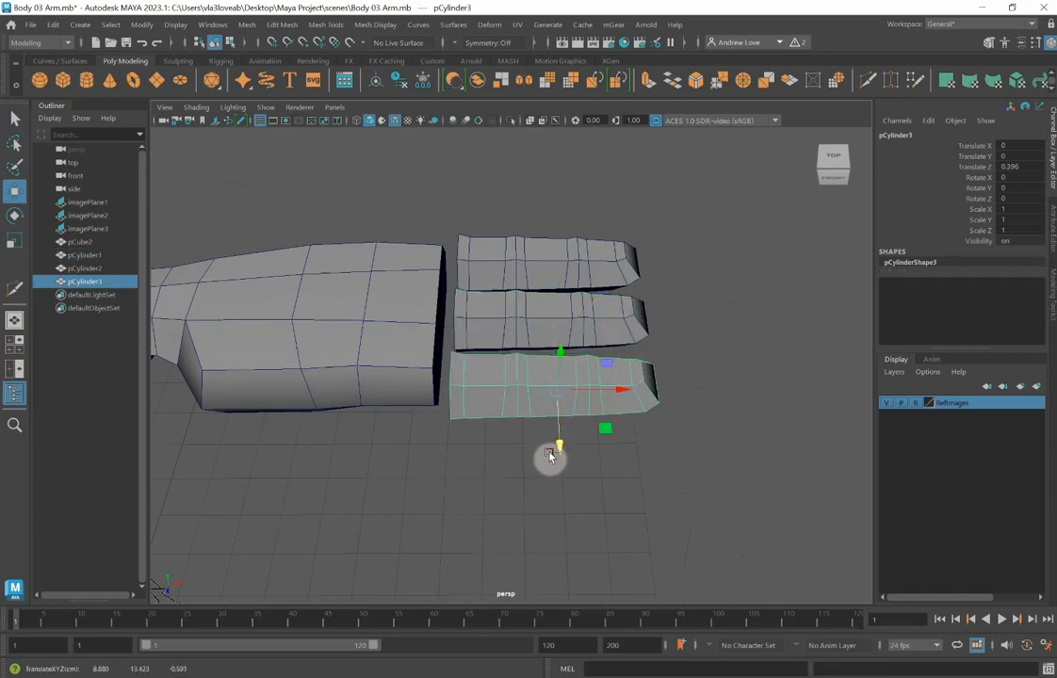
Duplicate the newest finger as a thumb and move it beside the palm, to Translate X -0.974 and Translate Z 0.951.
key("ctrl+d")
left_click_drag(558, 451, 568, 551)
left_click_drag(628, 511, 397, 491)
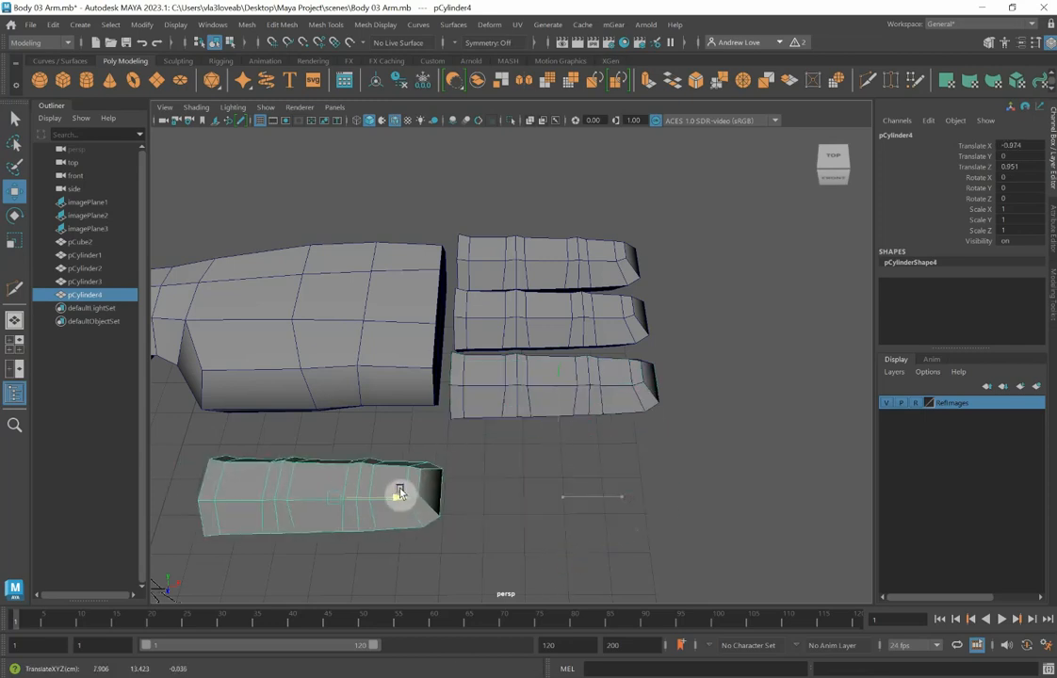
Rotate the thumb to Rotate Y -55.791 and move it closer to the palm, to Translate X -1.074 and Translate Z 0.919.
key("e")
mouse_move(359, 551)
left_mouse_down()
mouse_move(300, 555)
mouse_move(304, 521)
mouse_move(366, 512)
mouse_move(366, 523)
mouse_move(307, 548)
mouse_move(295, 515)
mouse_move(373, 533)
left_mouse_up()
key("w")
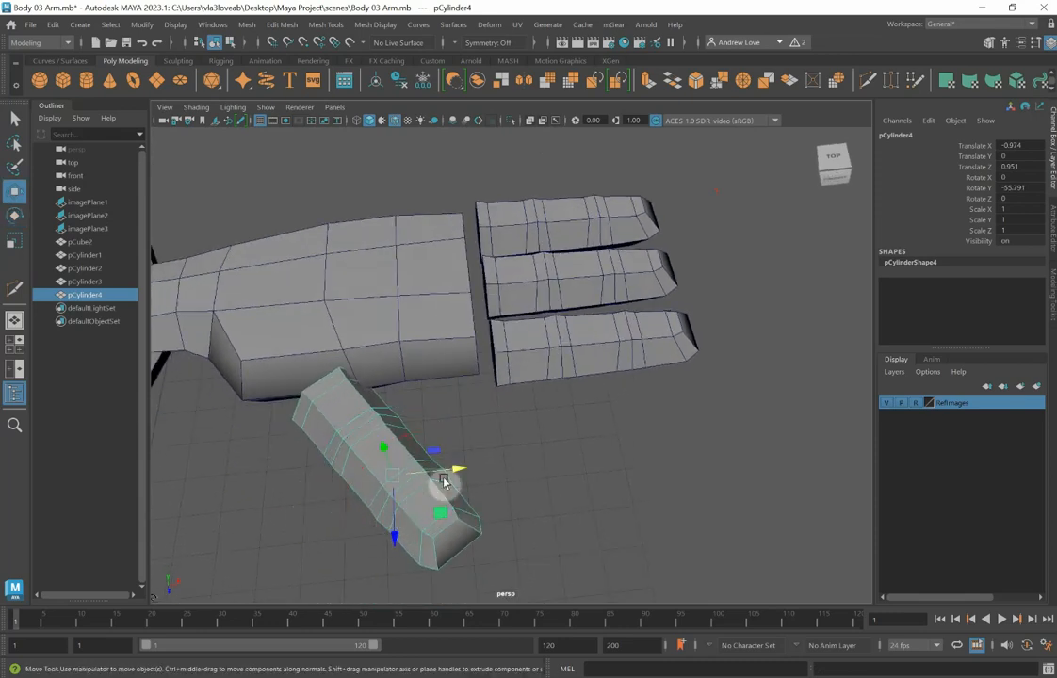
left_click_drag(443, 480, 427, 473)
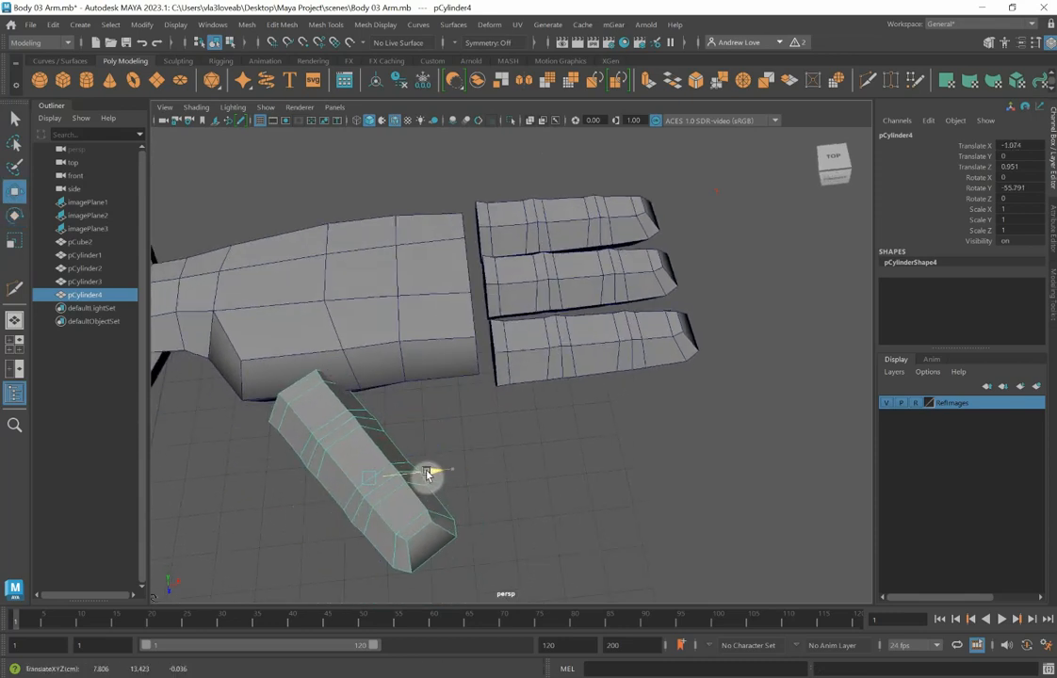
middle_click_drag(373, 533, 370, 527)
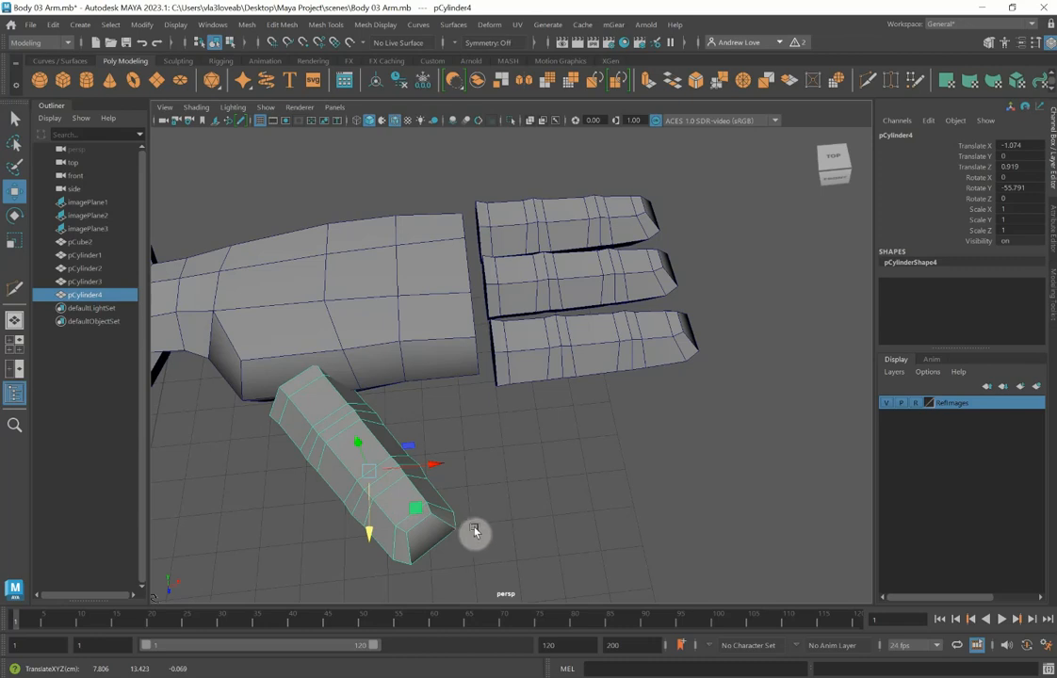
key("space")
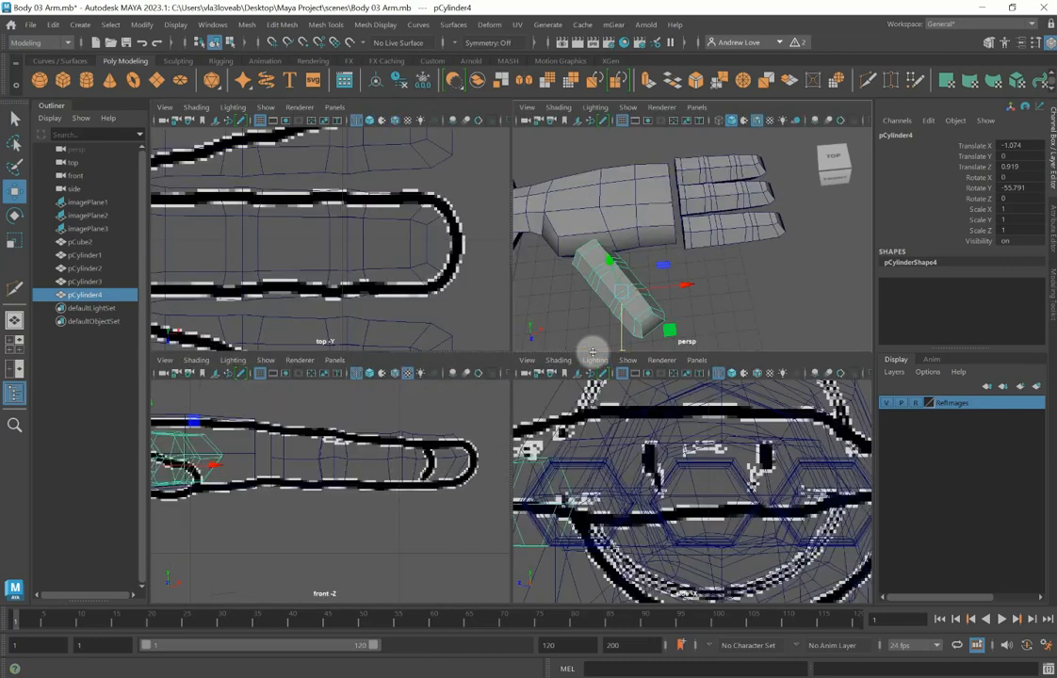
In the top view, rotate the finger farthest from the thumb to Rotate Y 13.62 to follow its reference outline.
key("space")
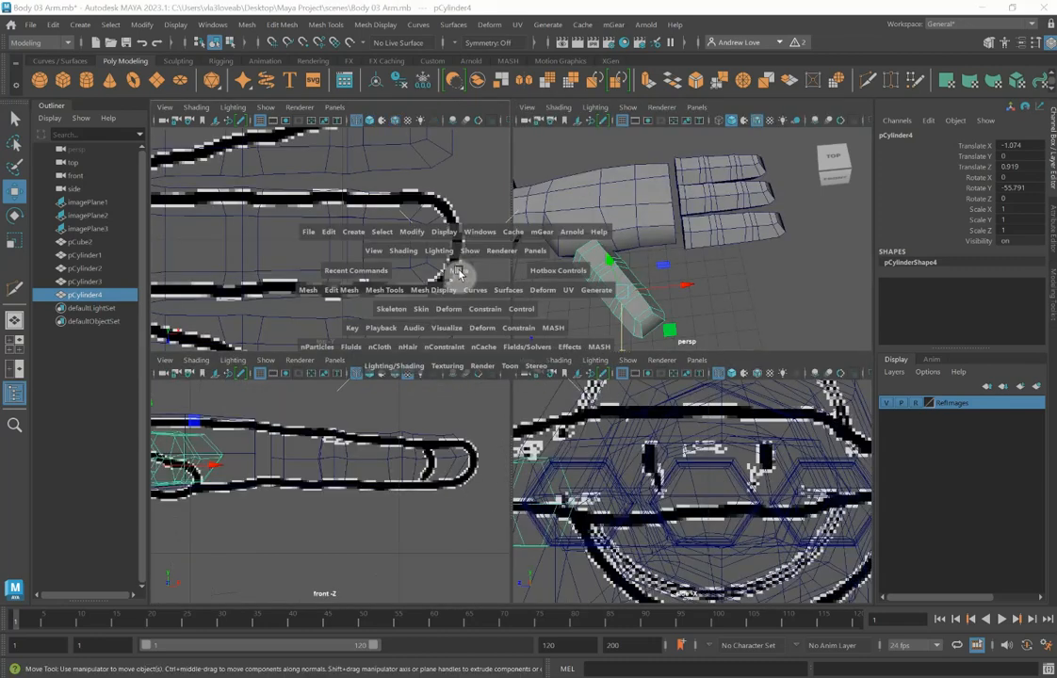
scroll(464, 273, "up", 5)
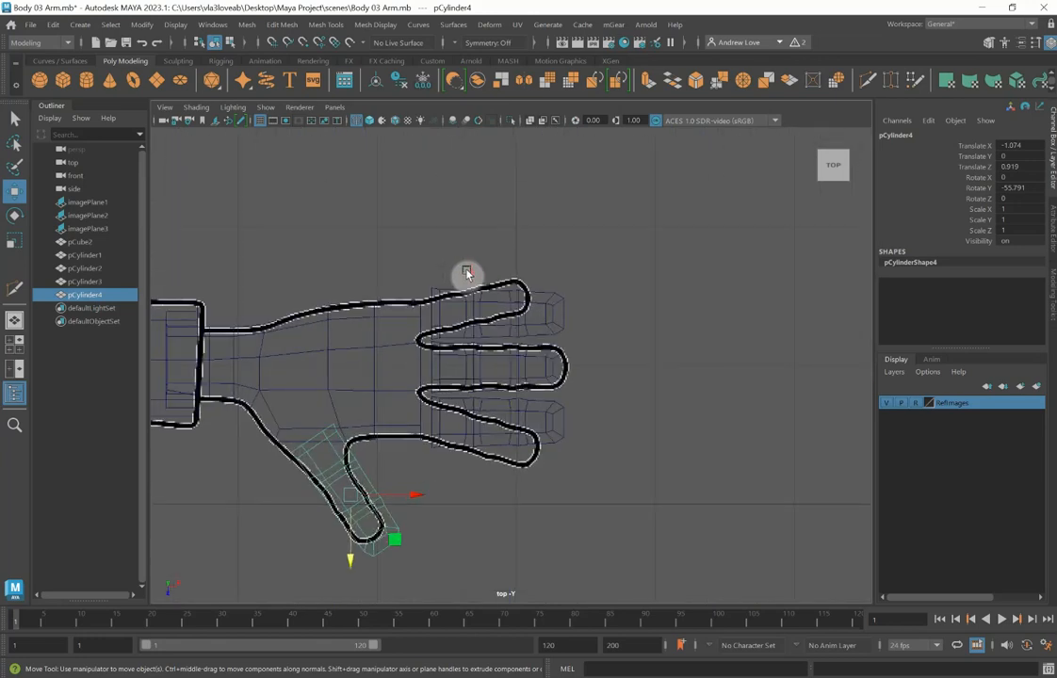
left_click(474, 324)
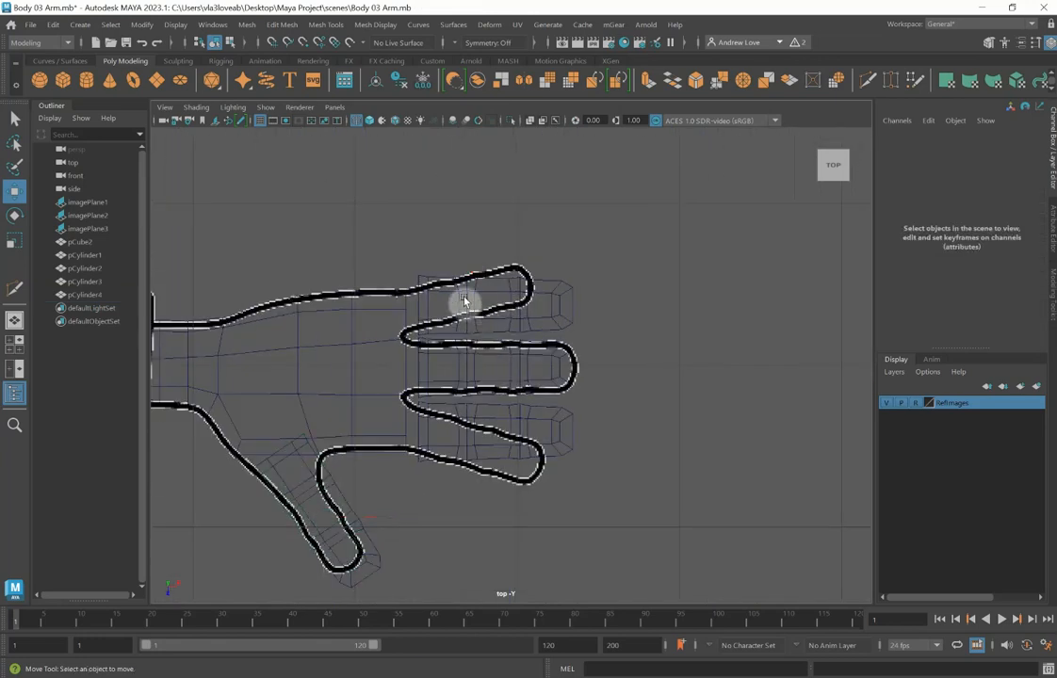
left_click(469, 300)
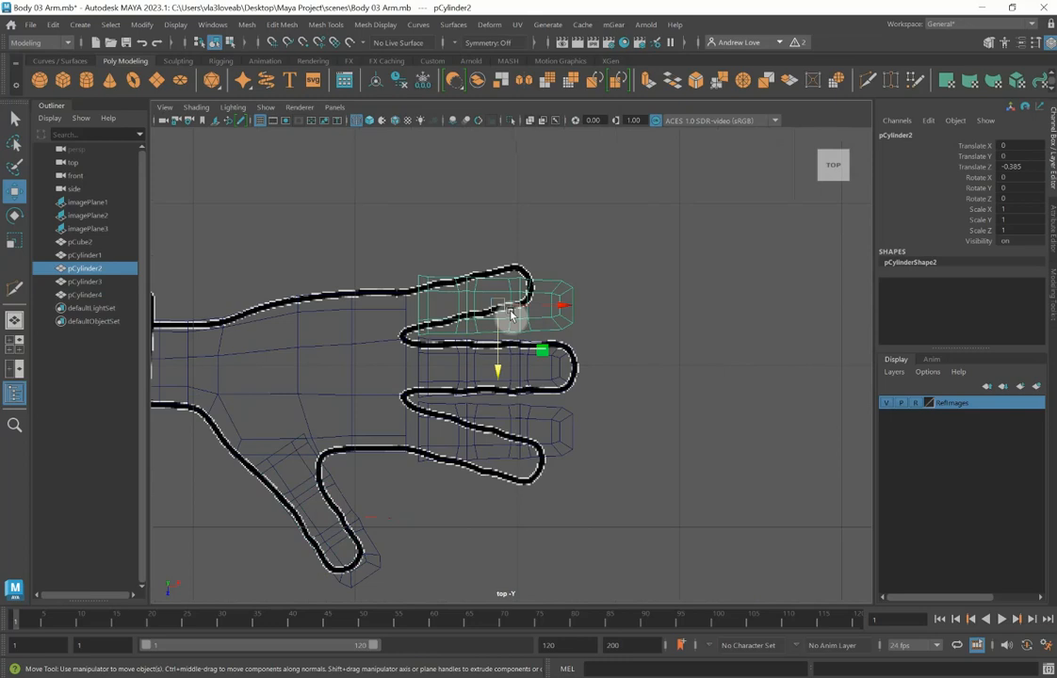
key("e")
left_click_drag(549, 324, 549, 313)
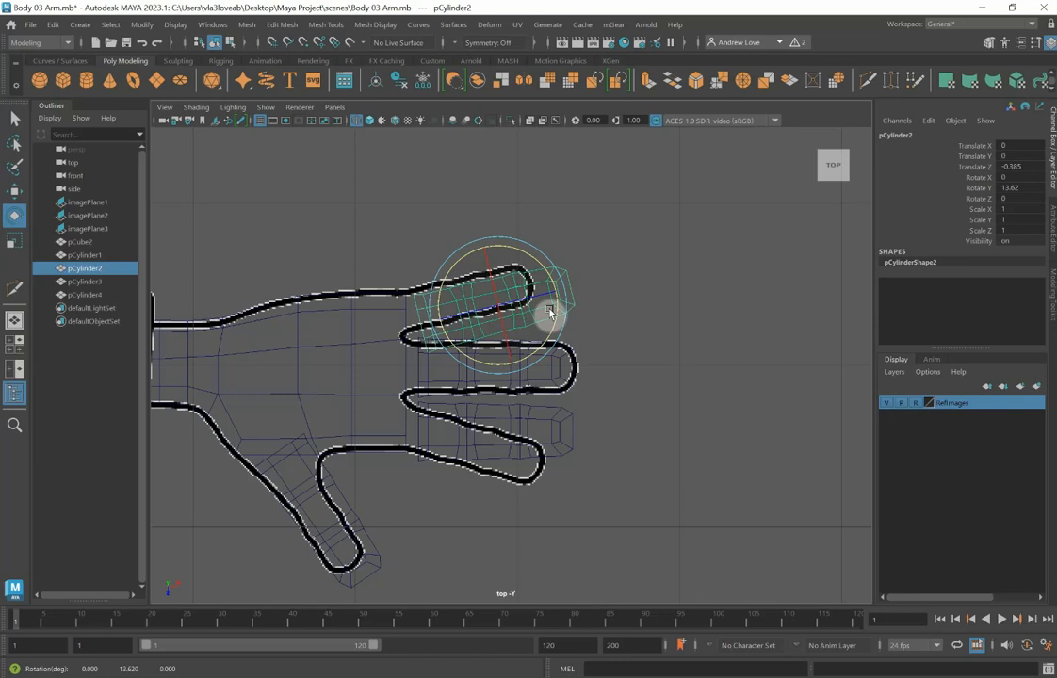
Scale that finger uniformly to 0.77 and move it onto its outline, to Translate X -0.134 and Translate Z -0.442.
key("w")
left_click_drag(495, 307, 470, 298)
key("r")
key("w")
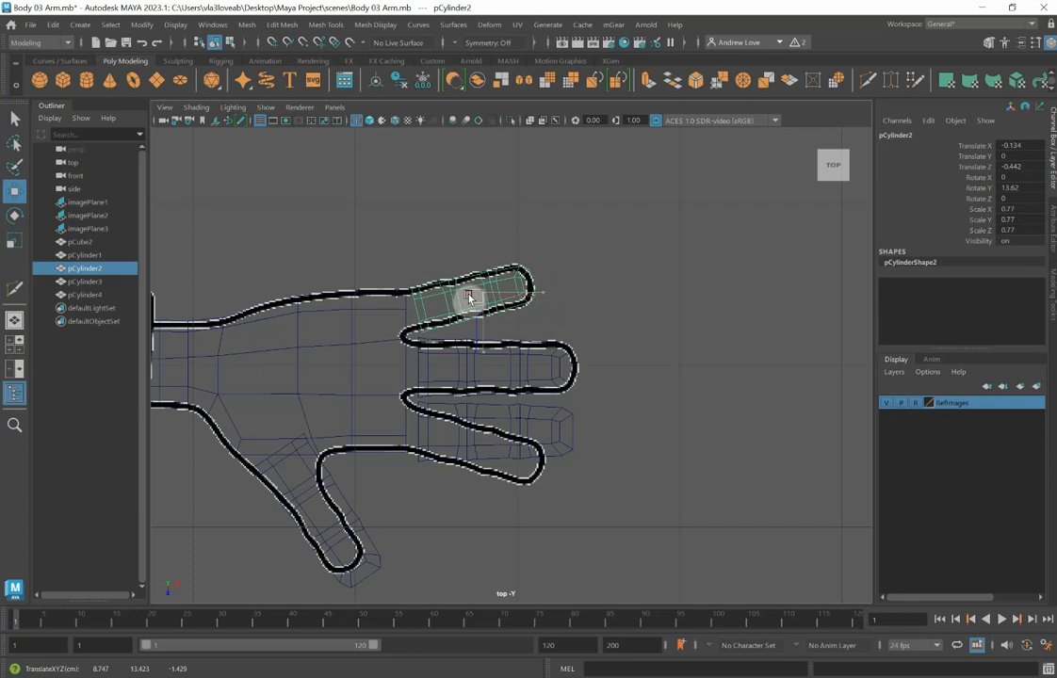
Rotate the finger nearest the thumb to Rotate Y -17.185 to match the angle of its reference outline.
middle_click_drag(580, 382, 583, 290, "alt")
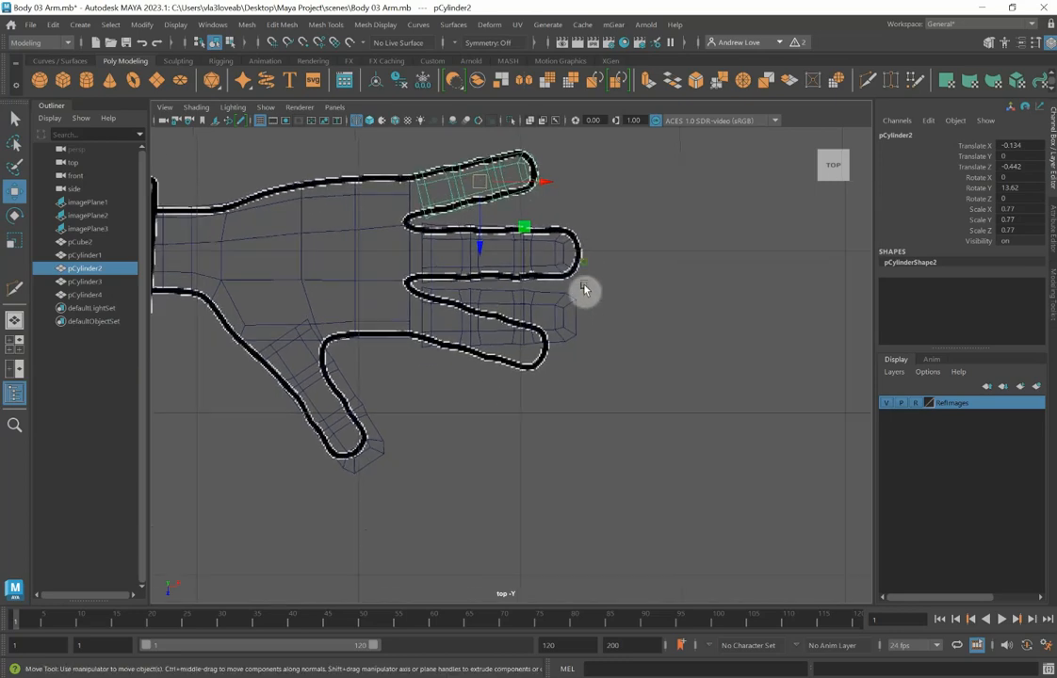
scroll(583, 289, "up", 3)
left_click(521, 302)
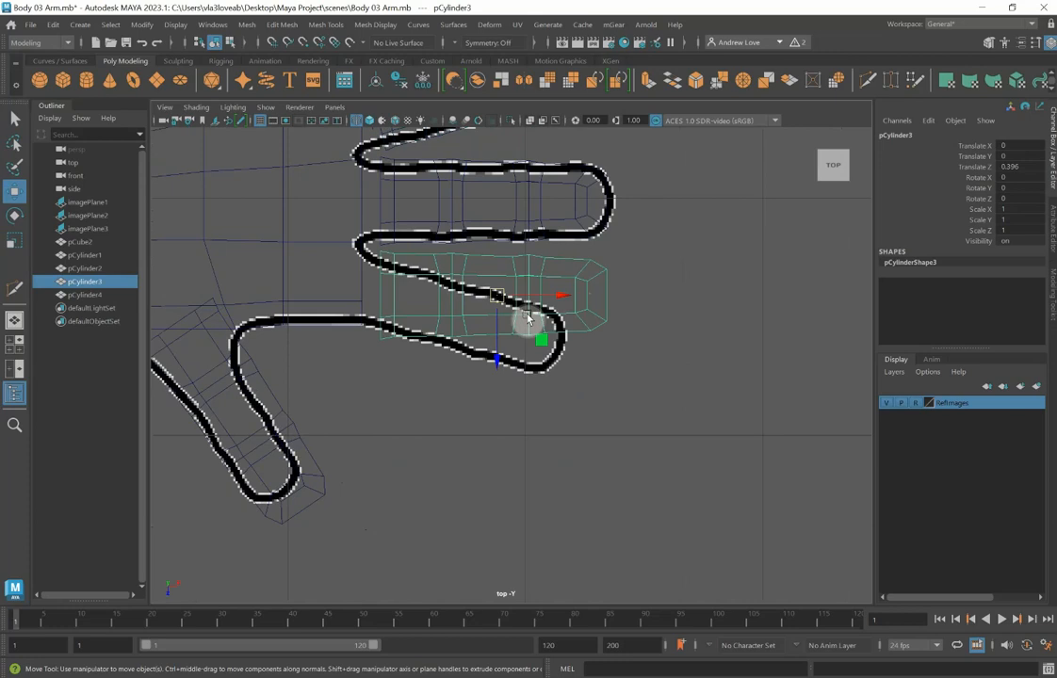
key("e")
left_click_drag(523, 326, 487, 344)
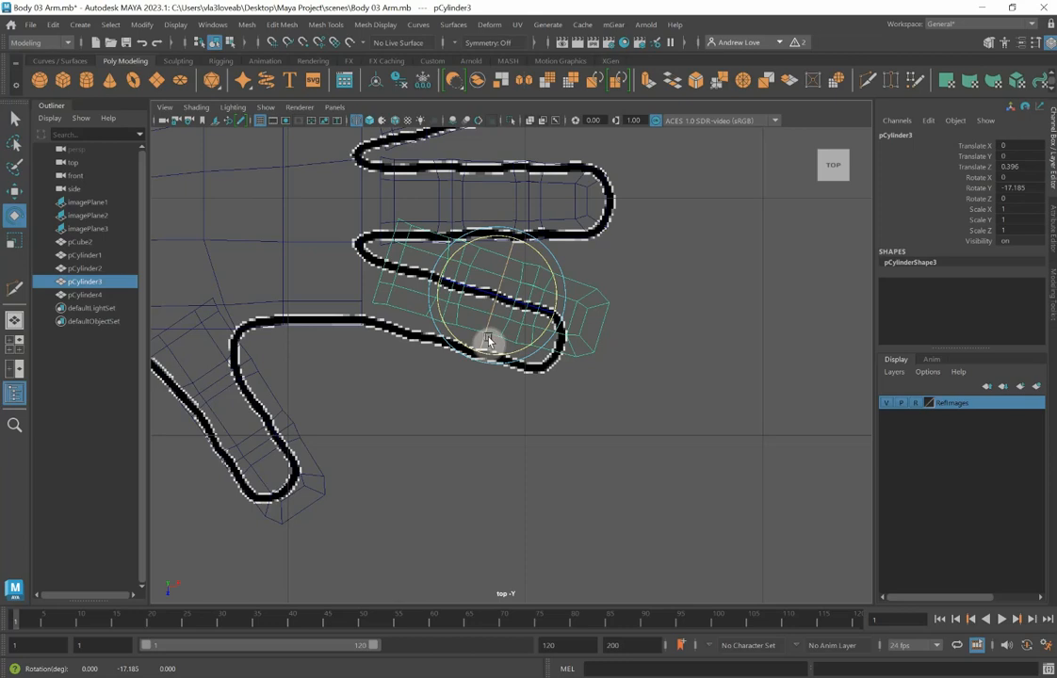
Scale the finger nearest the thumb uniformly to 0.878 and fit it to its outline at Translate X -0.099, Translate Z 0.495.
key("w")
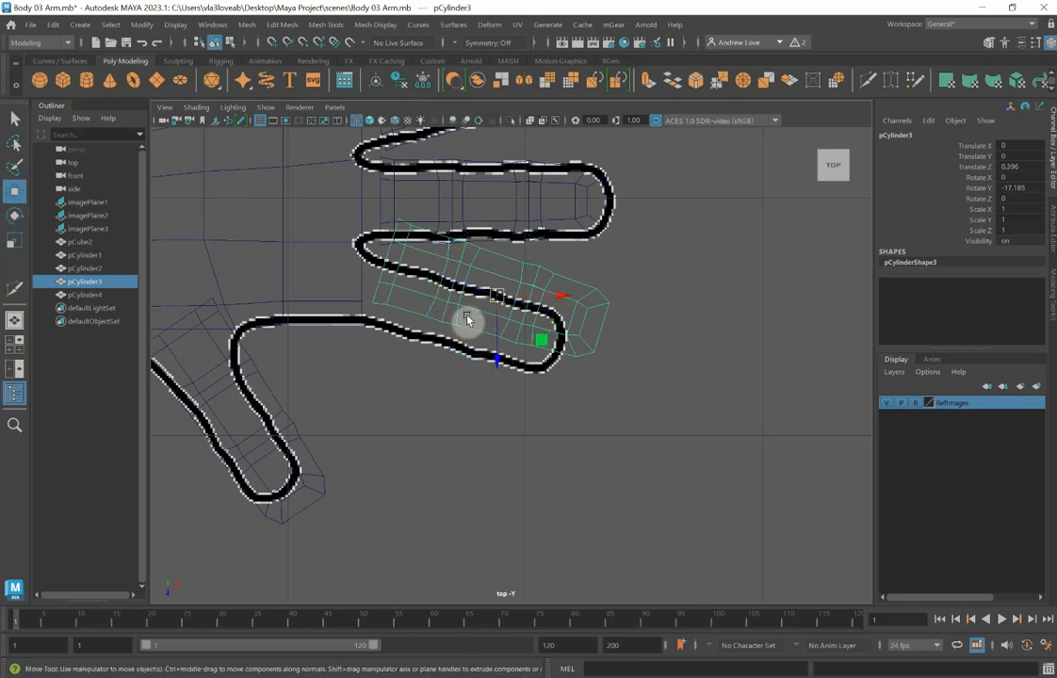
left_click_drag(496, 300, 472, 322)
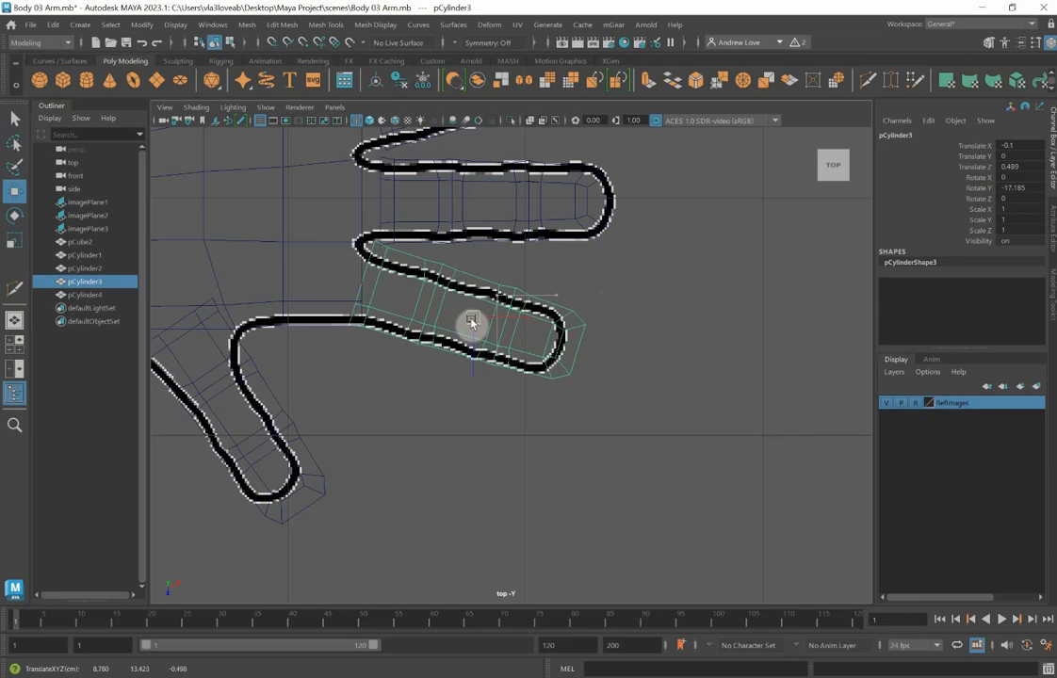
key("r")
mouse_move(472, 322)
left_mouse_down()
mouse_move(461, 313)
mouse_move(476, 327)
left_mouse_up()
key("w")
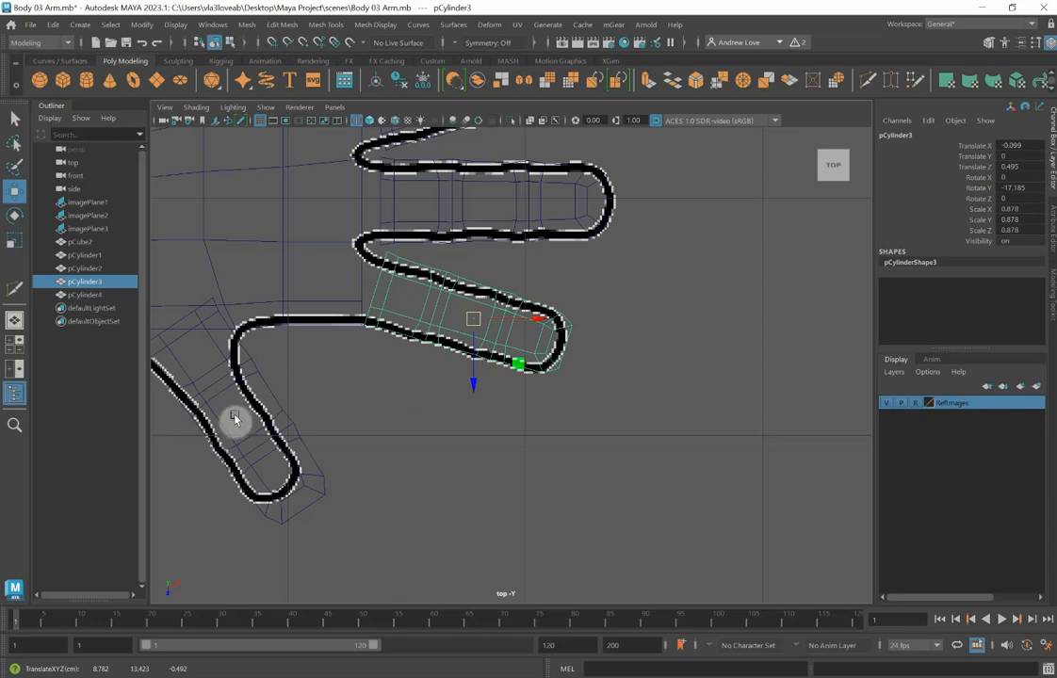
Move the thumb closer to its reference outline, to Translate X -1.127 and Translate Z 0.906.
left_click(227, 436)
scroll(326, 439, "down", 5)
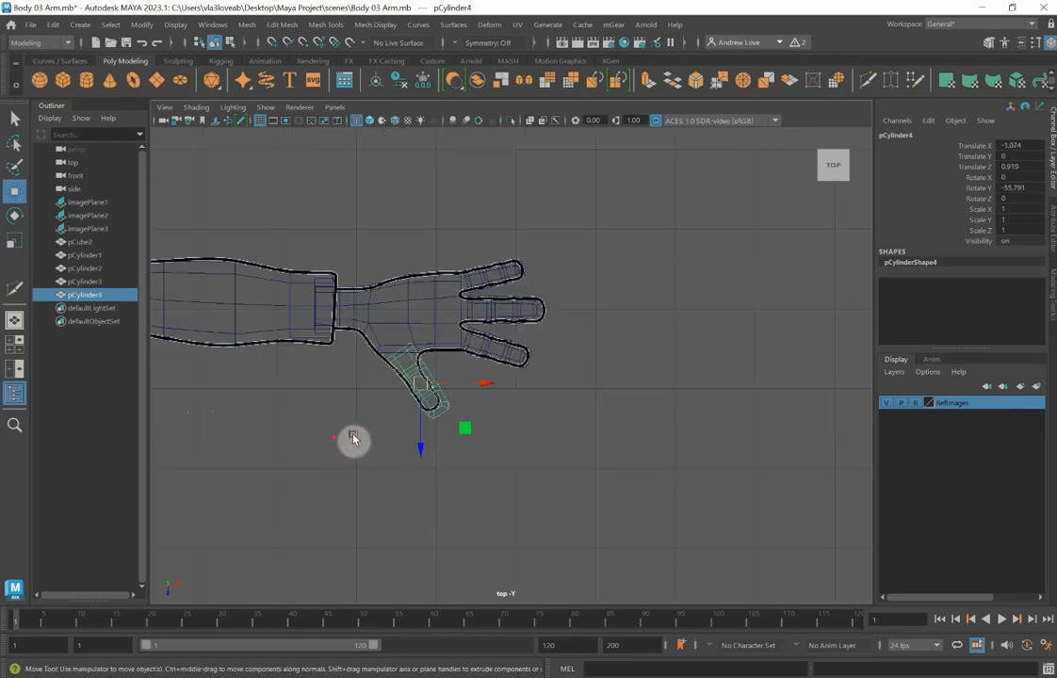
scroll(325, 460, "up", 4)
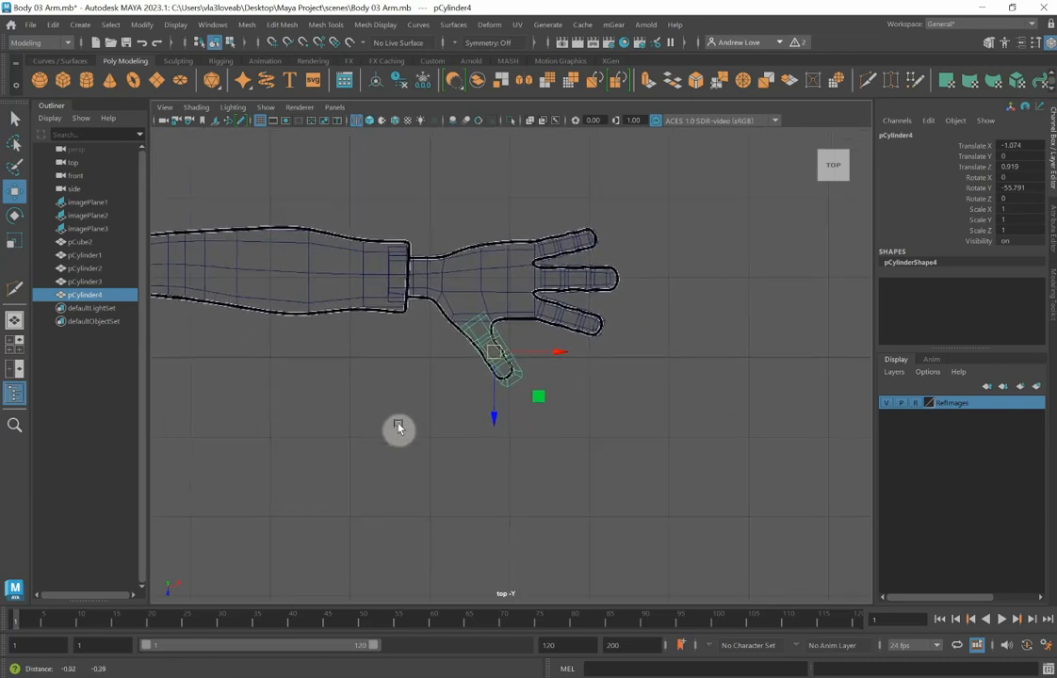
scroll(401, 428, "up", 6)
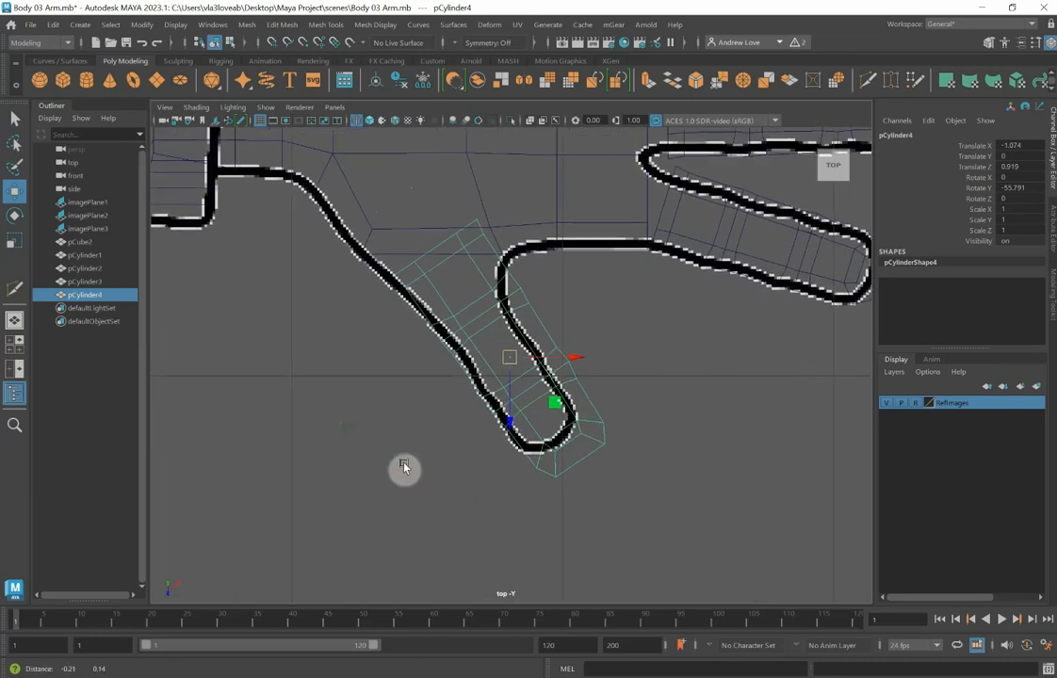
left_click(509, 360)
left_click_drag(500, 368, 497, 357)
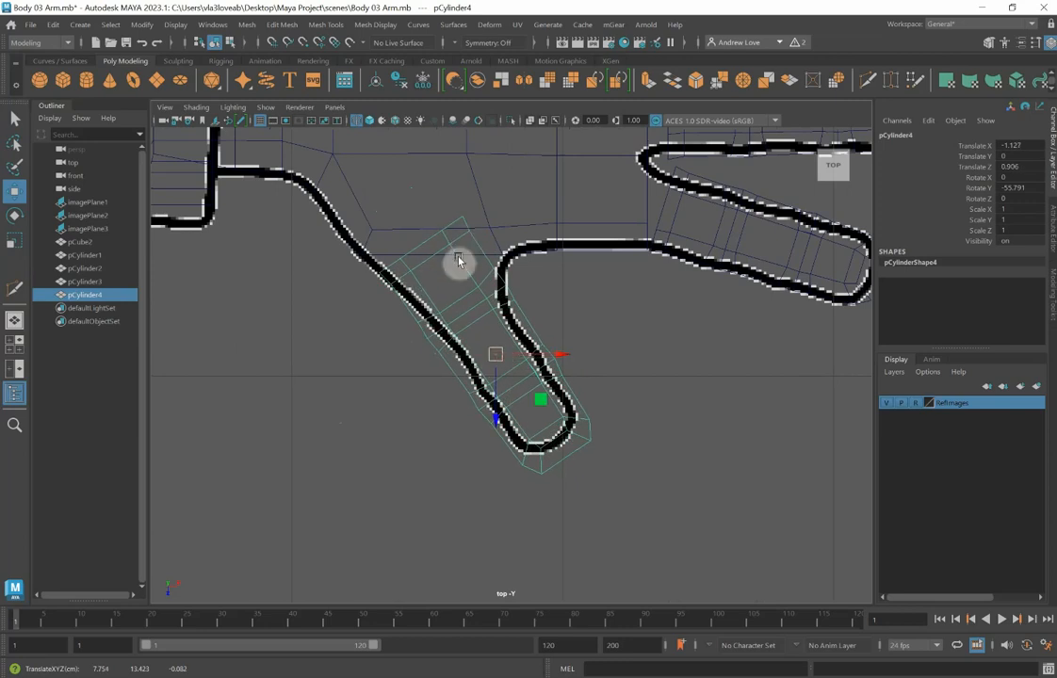
Delete the faces of the thumb's base section that overlaps the palm and return to object selection.
right_click(460, 263)
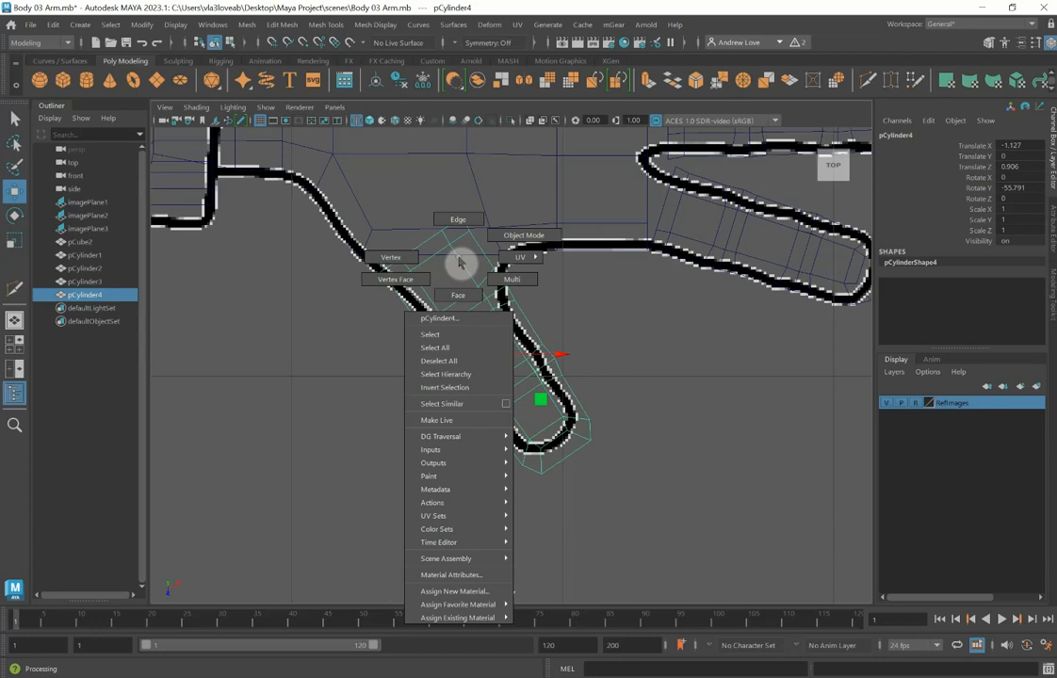
left_click(464, 295)
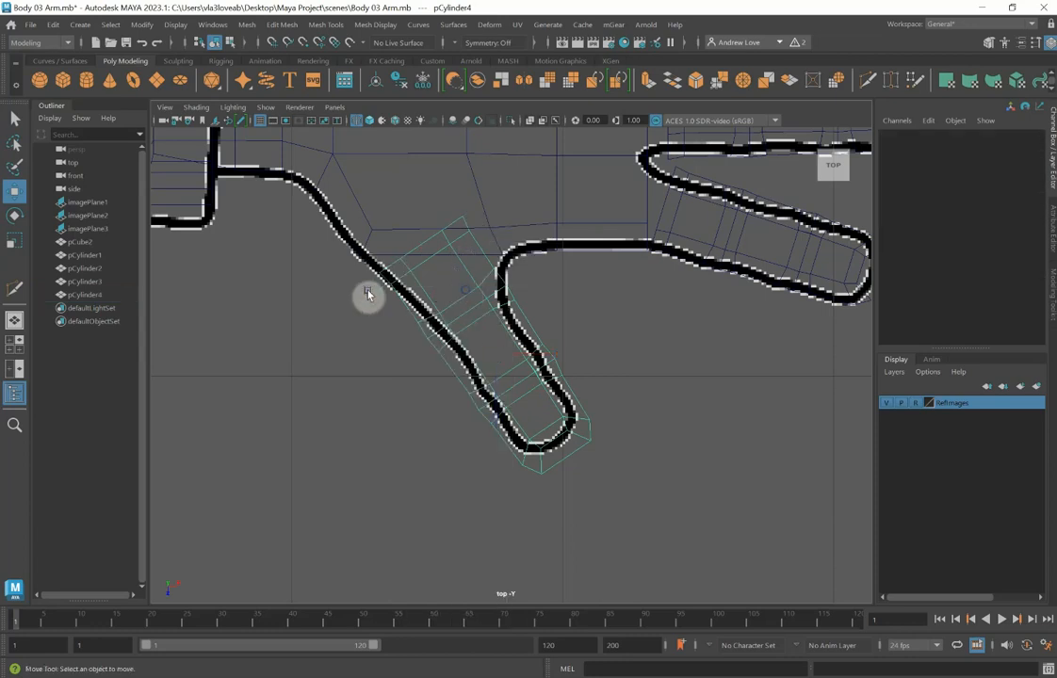
left_click_drag(345, 291, 455, 200)
key("Delete")
right_click_drag(479, 300, 521, 304)
Scale the shortened thumb uniformly to 0.902 and shift it to Translate Z 0.891 to fit its outline.
key("r")
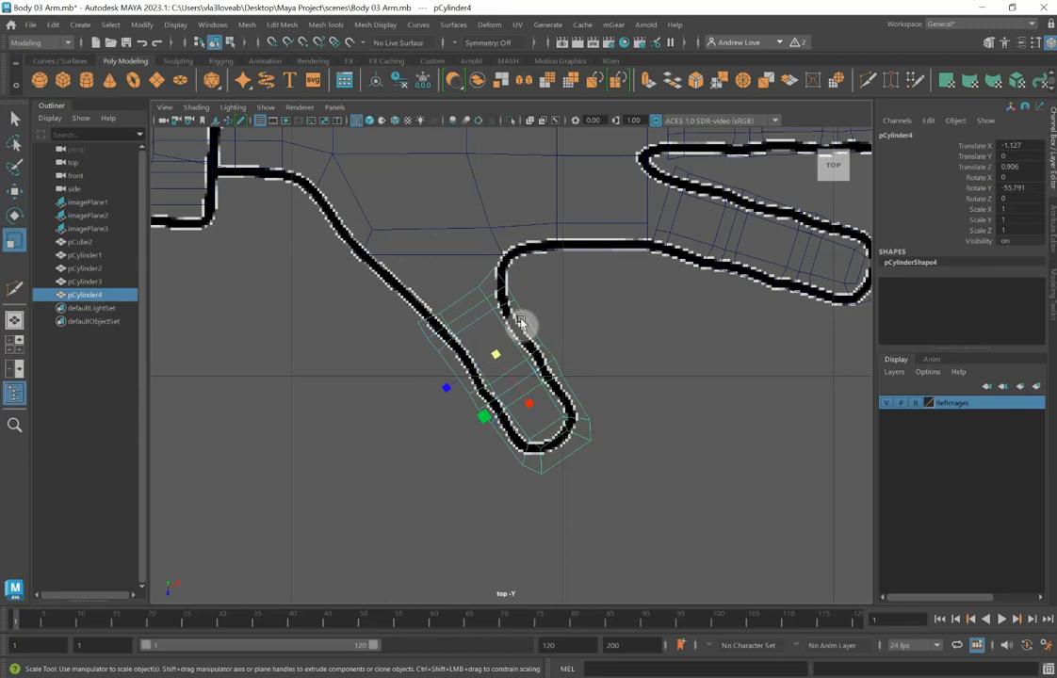
left_click_drag(498, 358, 483, 344)
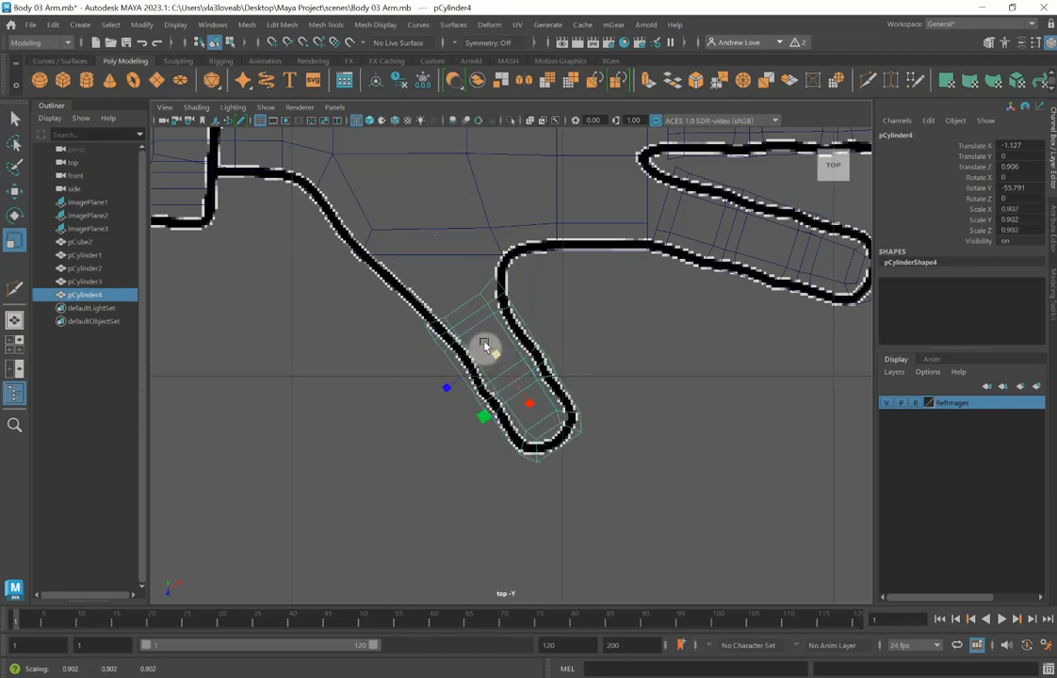
key("w")
left_click_drag(495, 354, 494, 349)
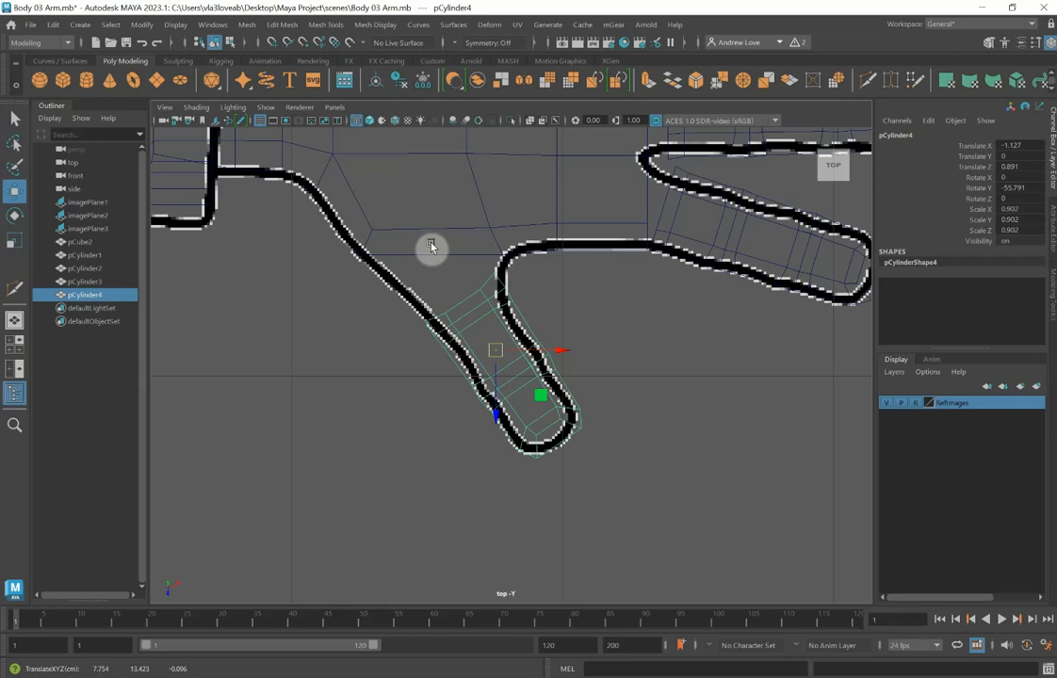
In the perspective view, combine the finger nearest the thumb with the palm and body mesh into one object.
key("space")
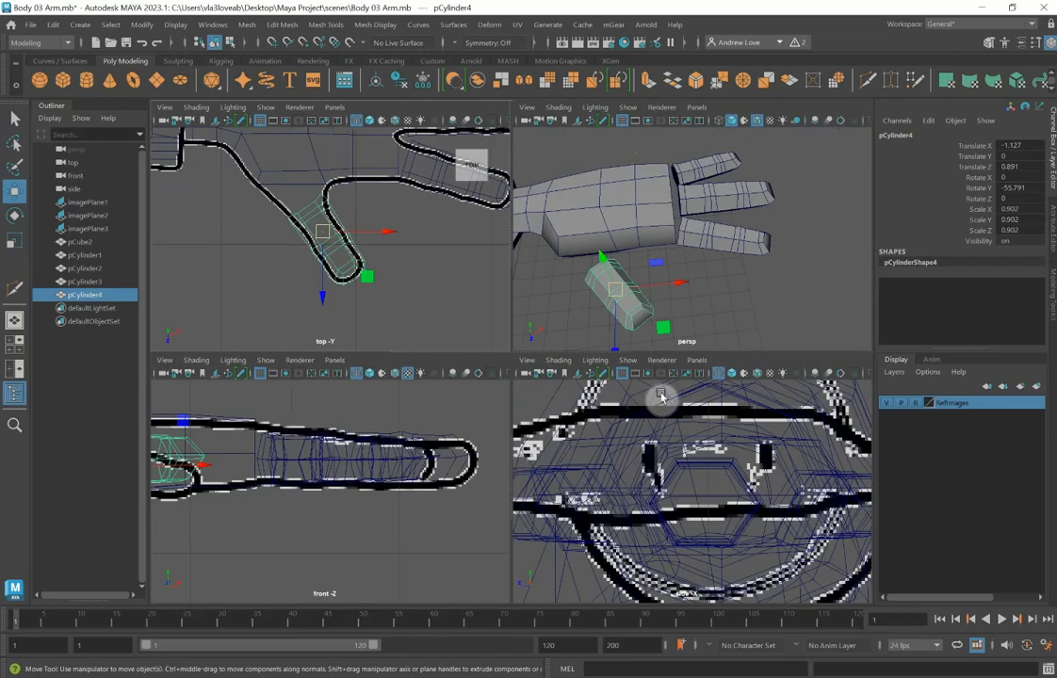
key("space")
key("space")
key("space")
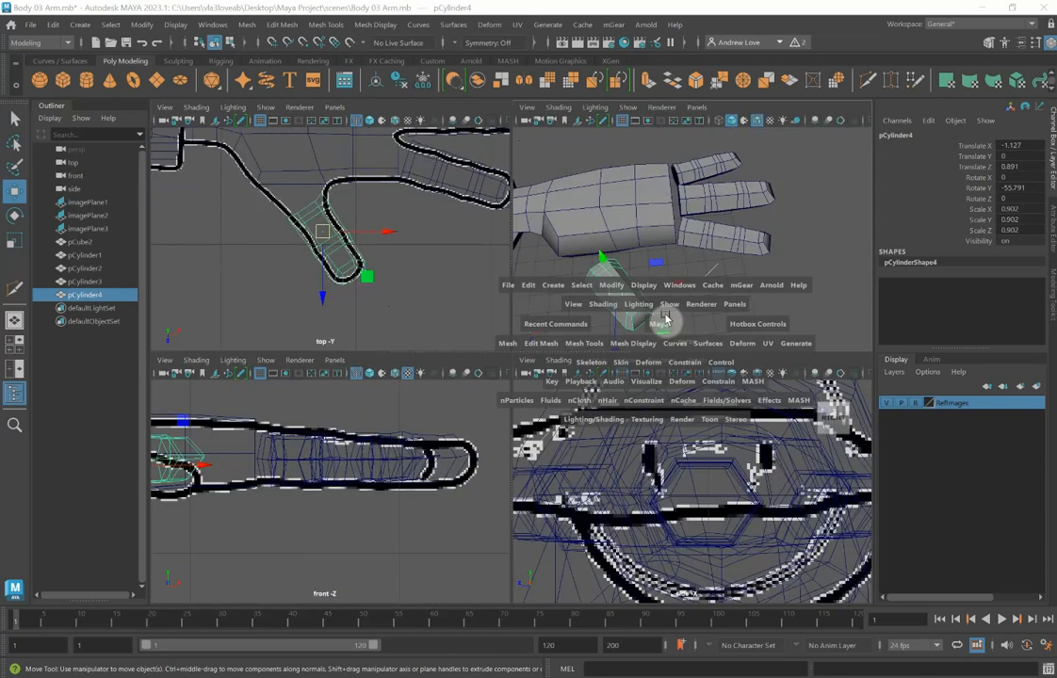
left_click_drag(642, 427, 562, 433, "alt")
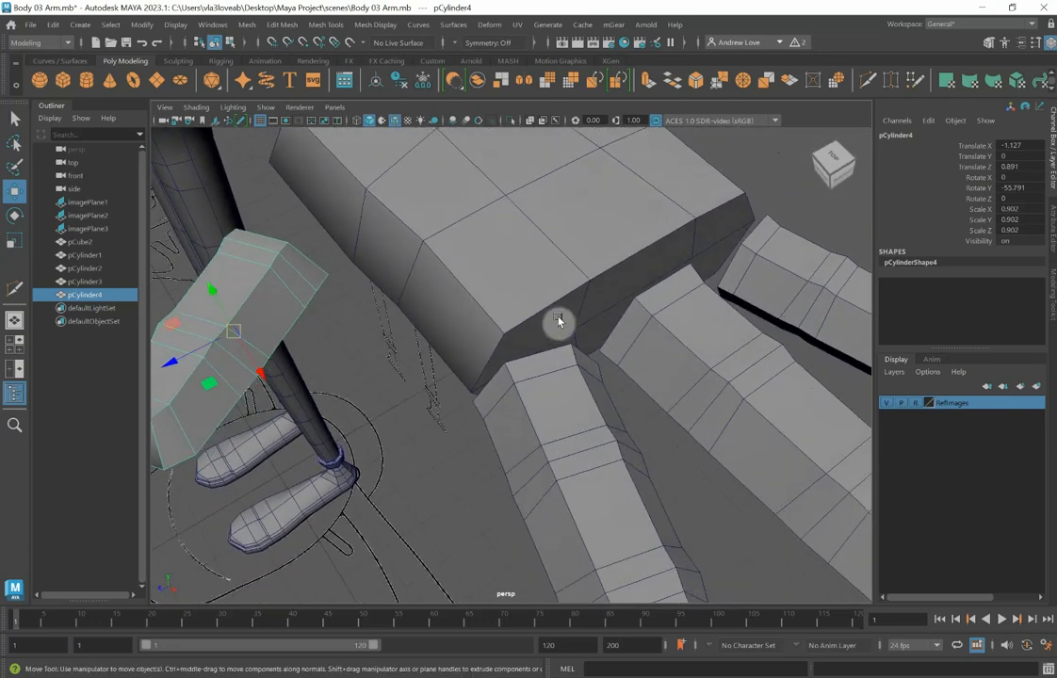
left_click(547, 415)
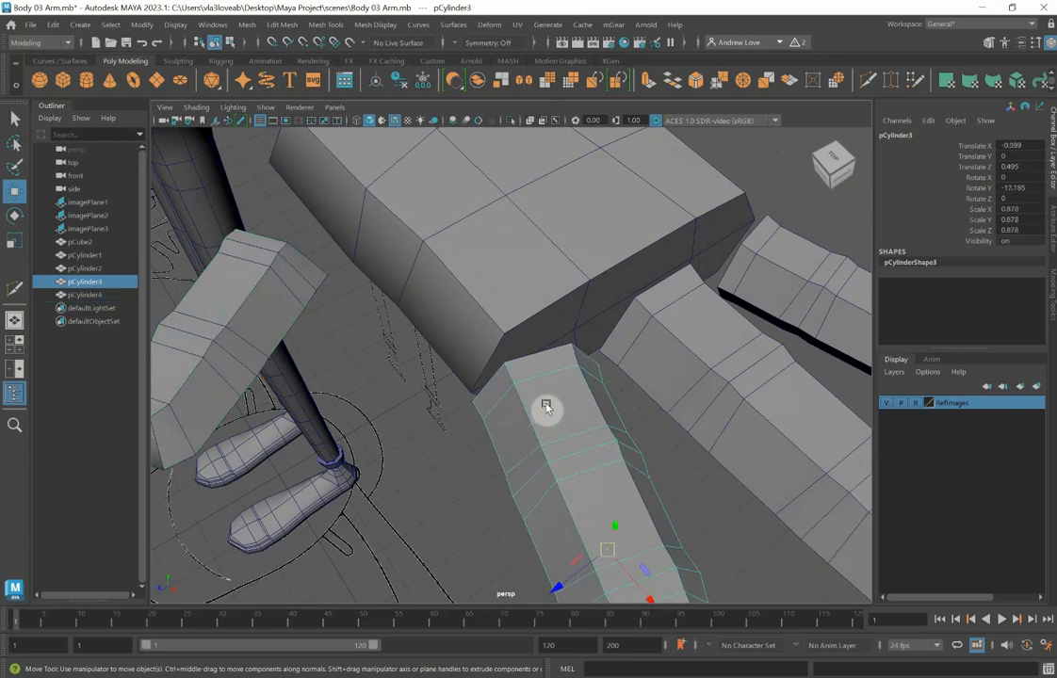
left_click(502, 327, "shift")
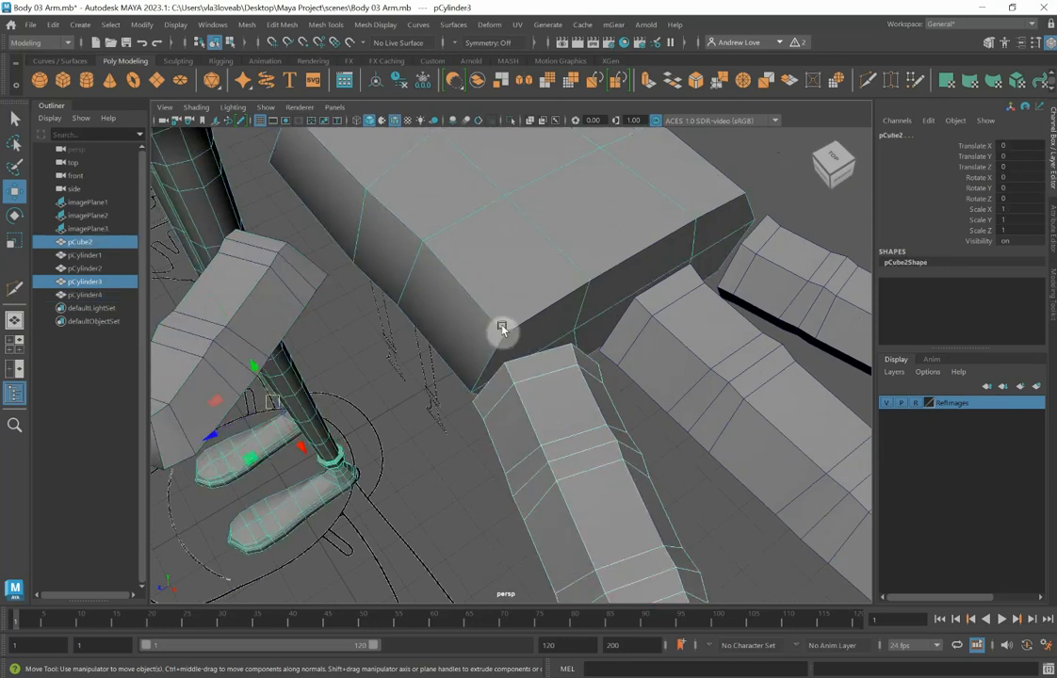
left_click(479, 81)
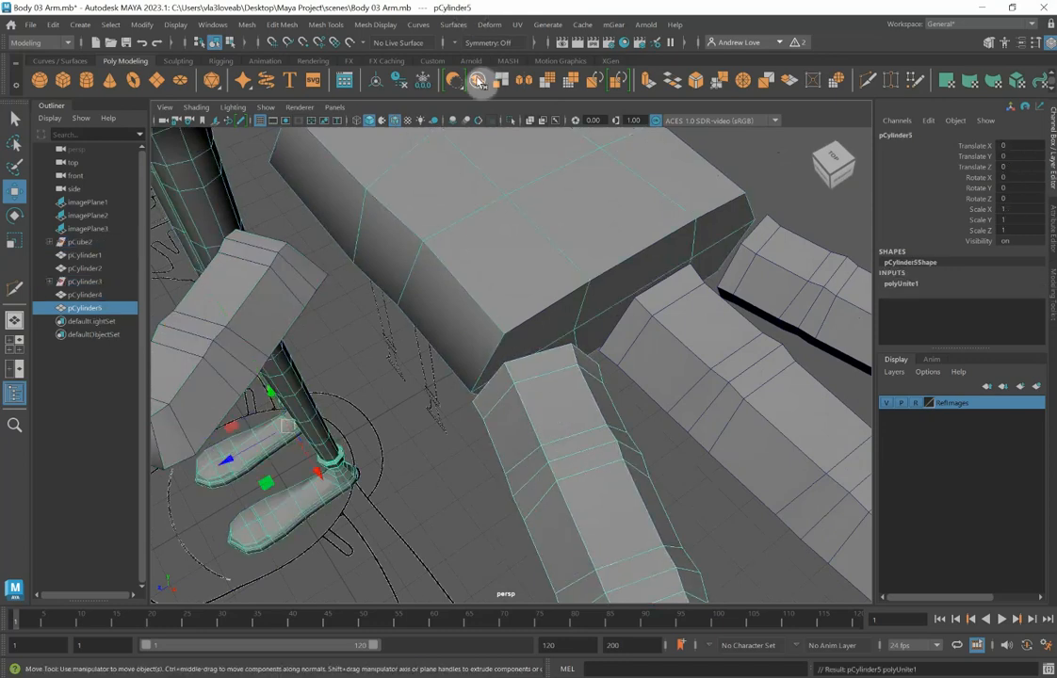
Delete the two faces on the palm's end that face the base of the combined finger.
right_click(541, 309)
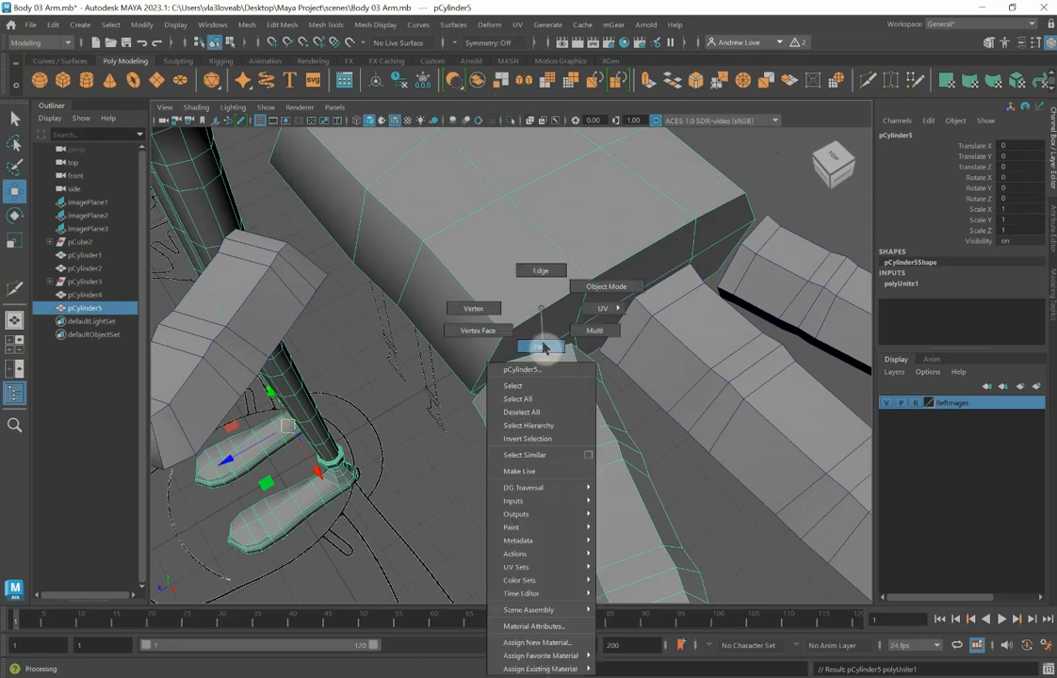
left_click(549, 339)
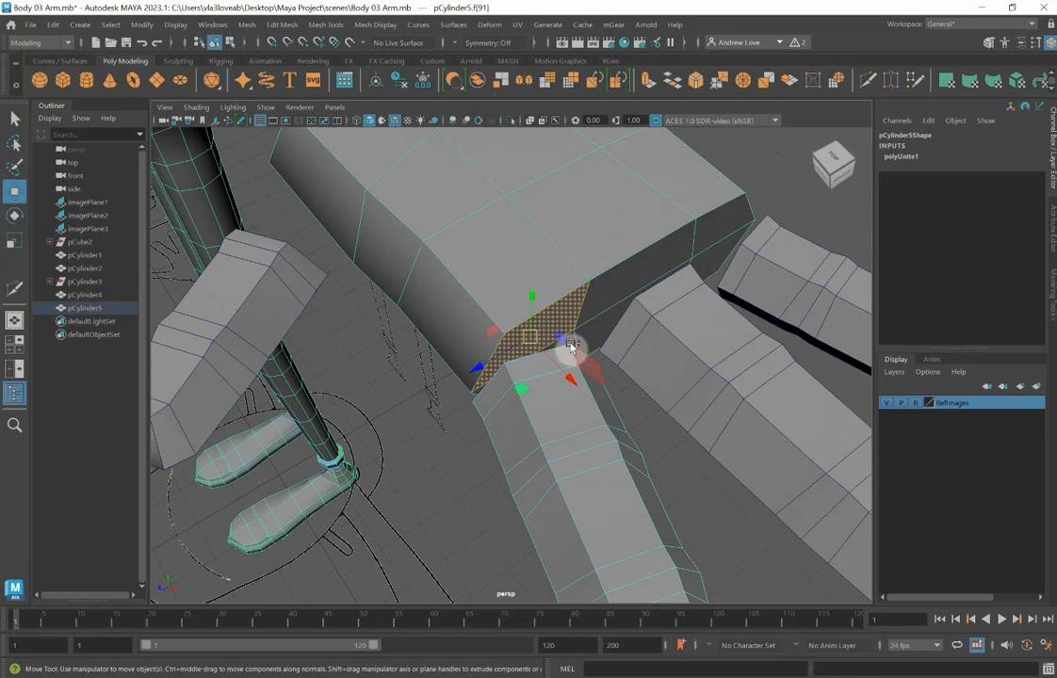
left_click(568, 347)
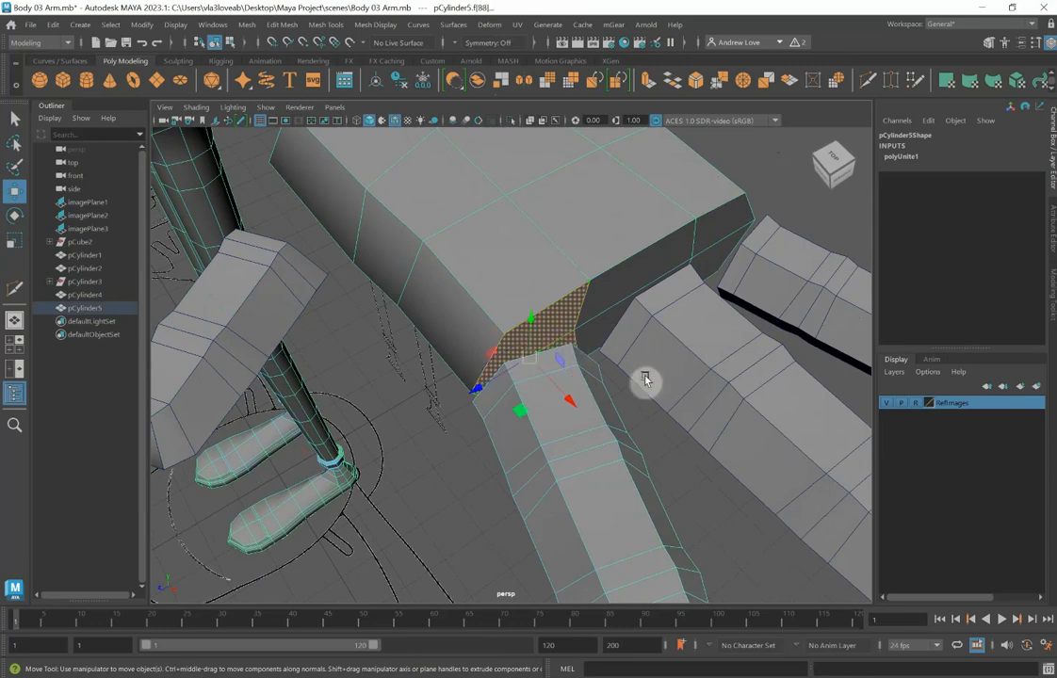
key("Delete")
Merge the upper corner vertex of the palm opening with the matching vertex on the finger's base.
left_click_drag(569, 403, 602, 425, "alt")
right_click_drag(600, 308, 535, 311)
left_click(539, 320)
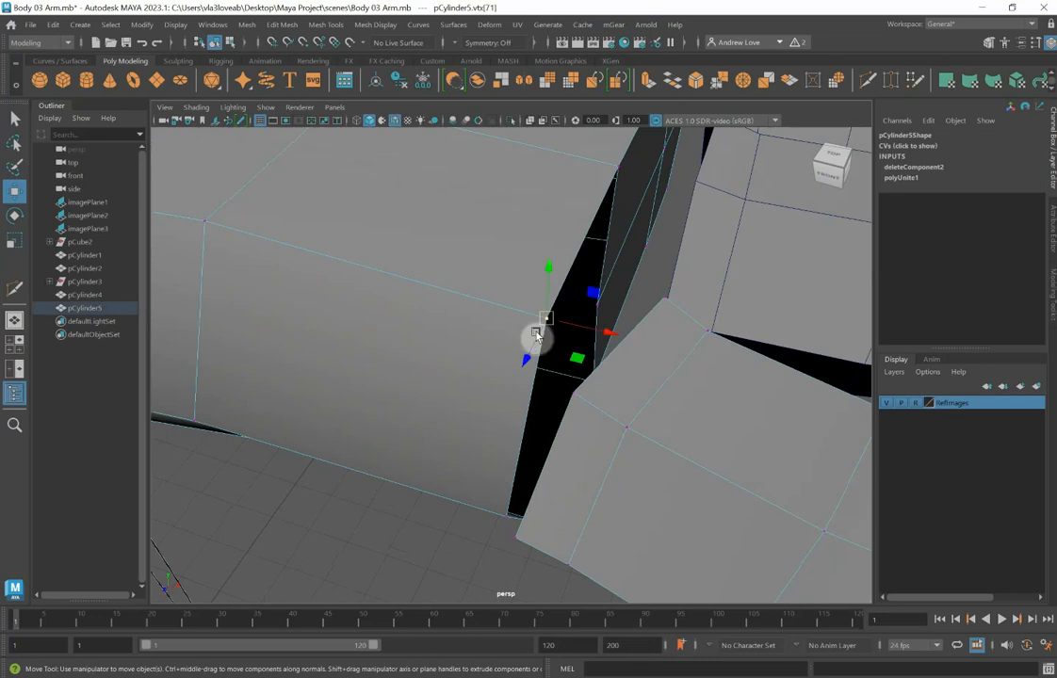
left_click(575, 396, "shift")
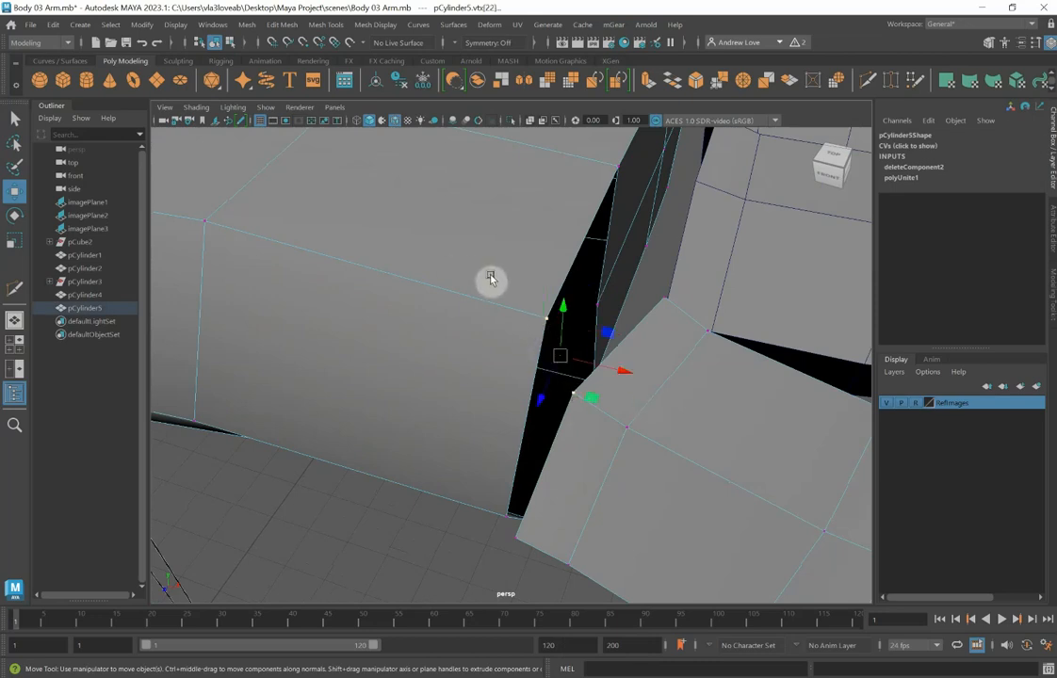
left_click(744, 81)
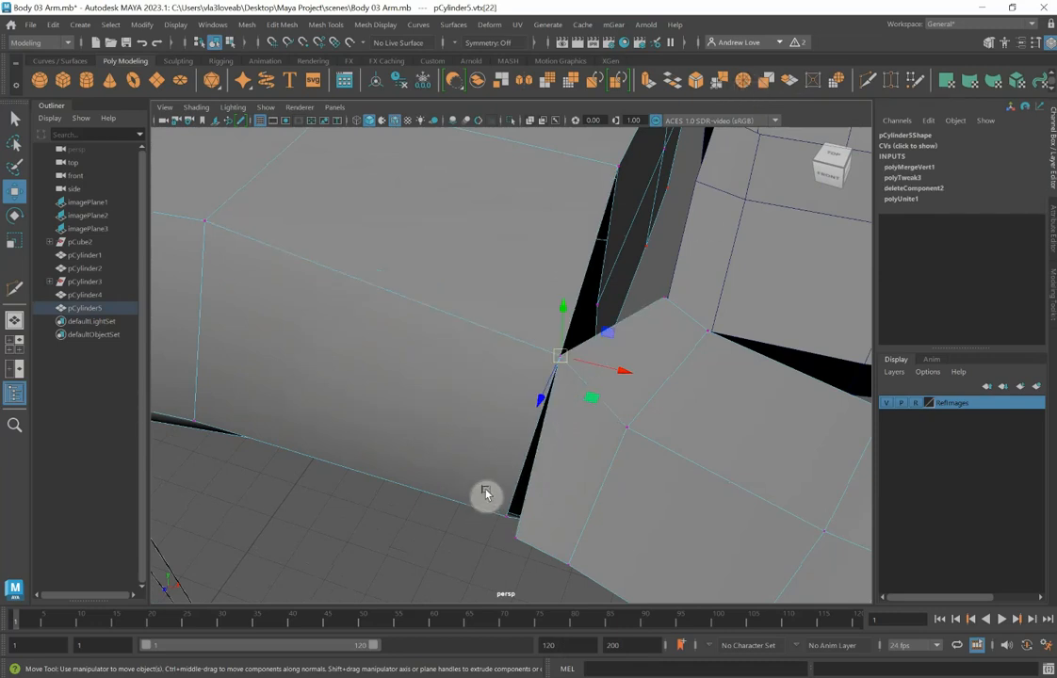
Merge the outer side vertex of the palm opening with the matching vertex on the combined finger's base.
left_click(506, 516)
left_click(509, 527)
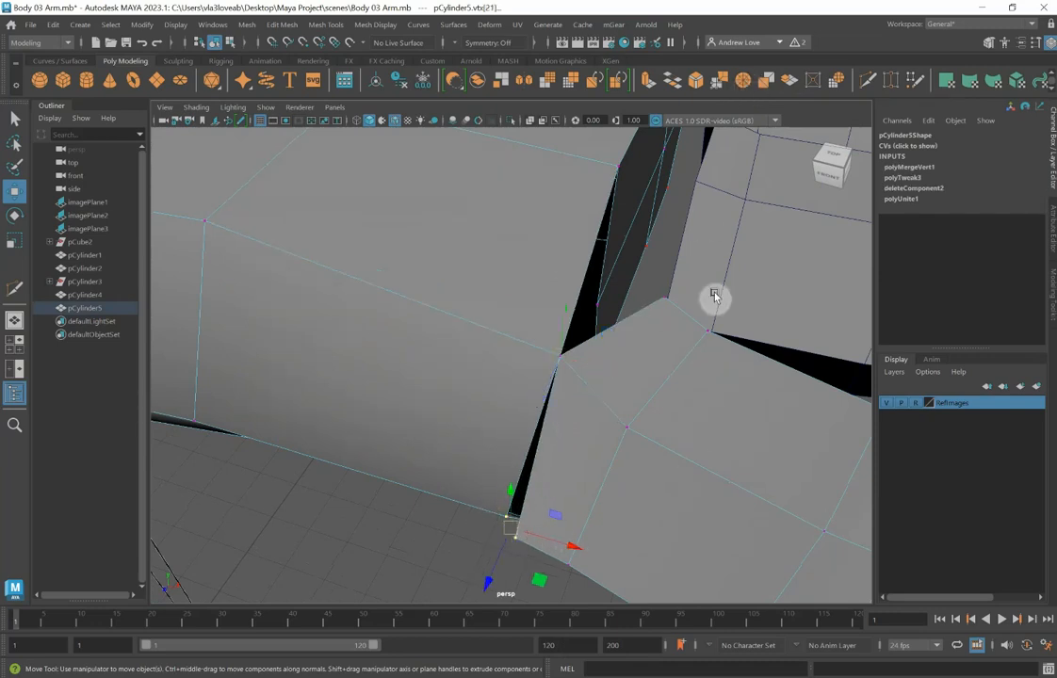
left_click(838, 82)
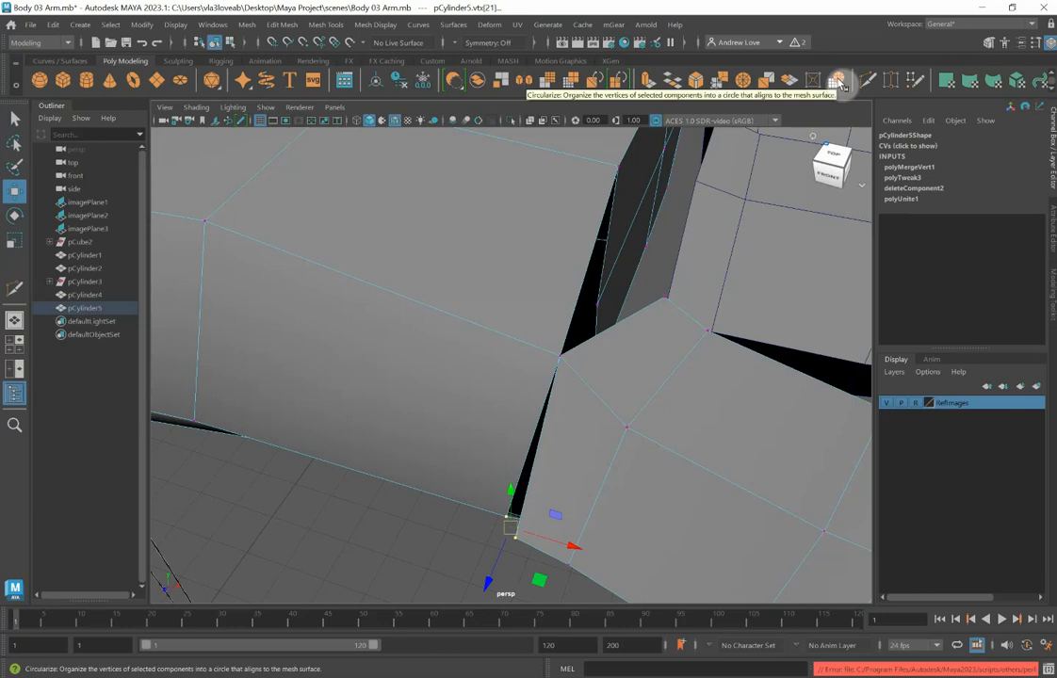
left_click(743, 79)
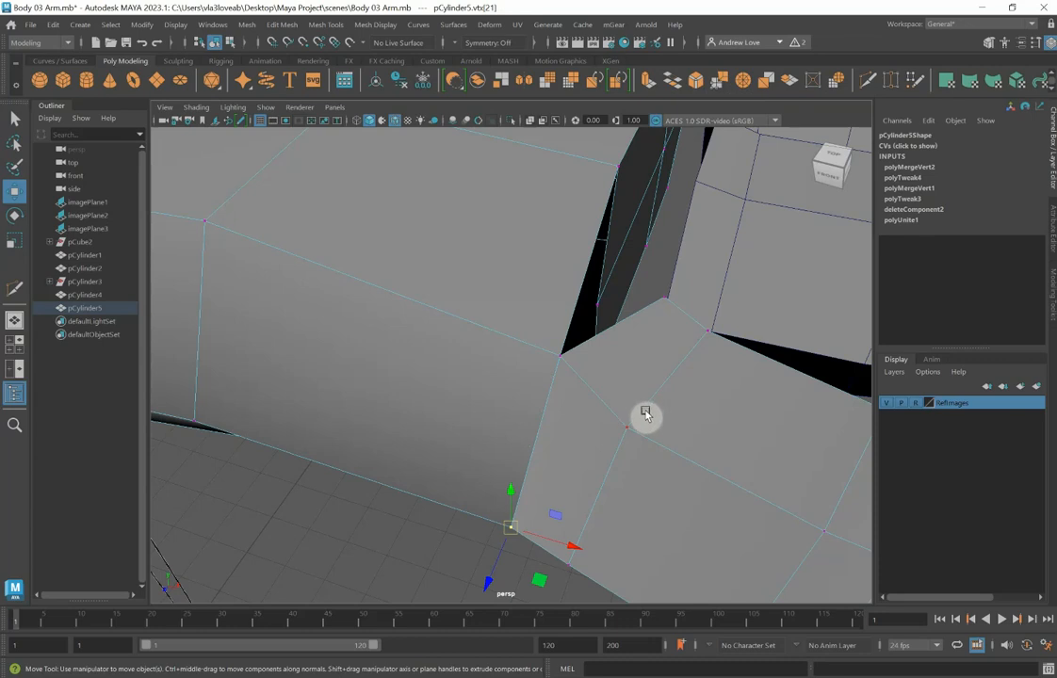
Merge the finger base's inner side vertex and upper inner corner vertex with their matching vertices on the palm opening.
left_click_drag(641, 415, 468, 392, "alt")
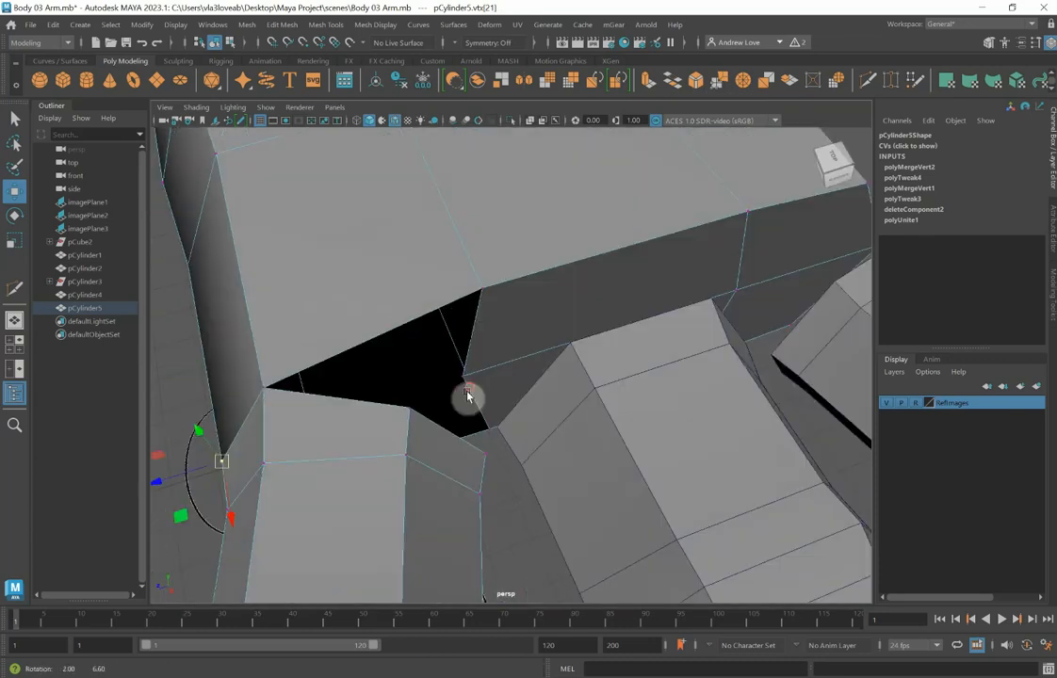
left_click(482, 452)
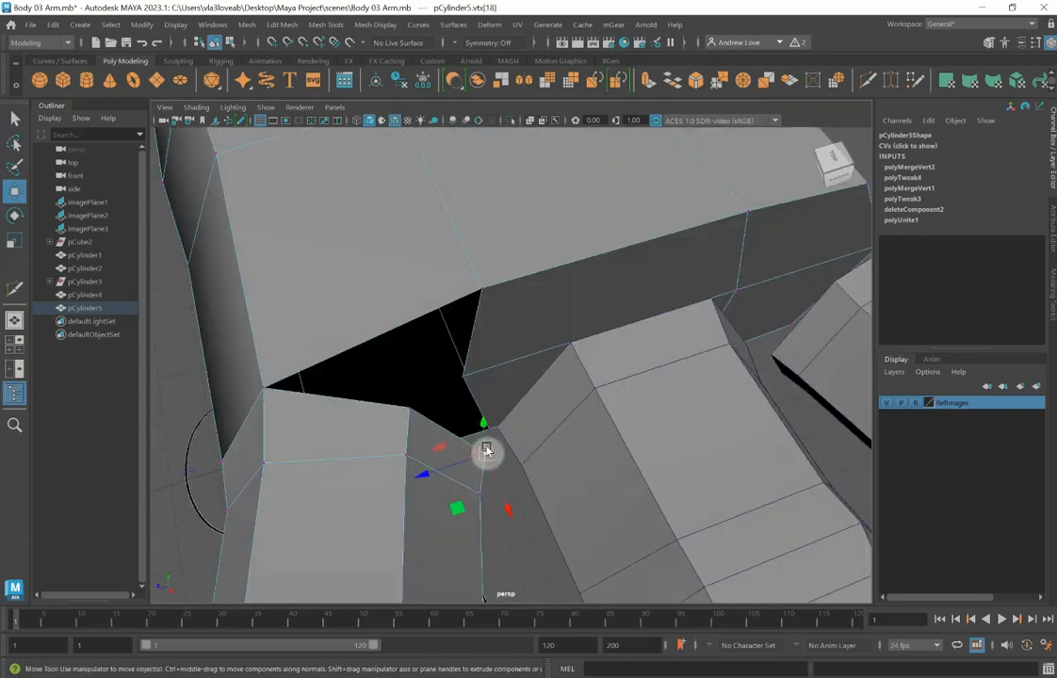
left_click(469, 378, "shift")
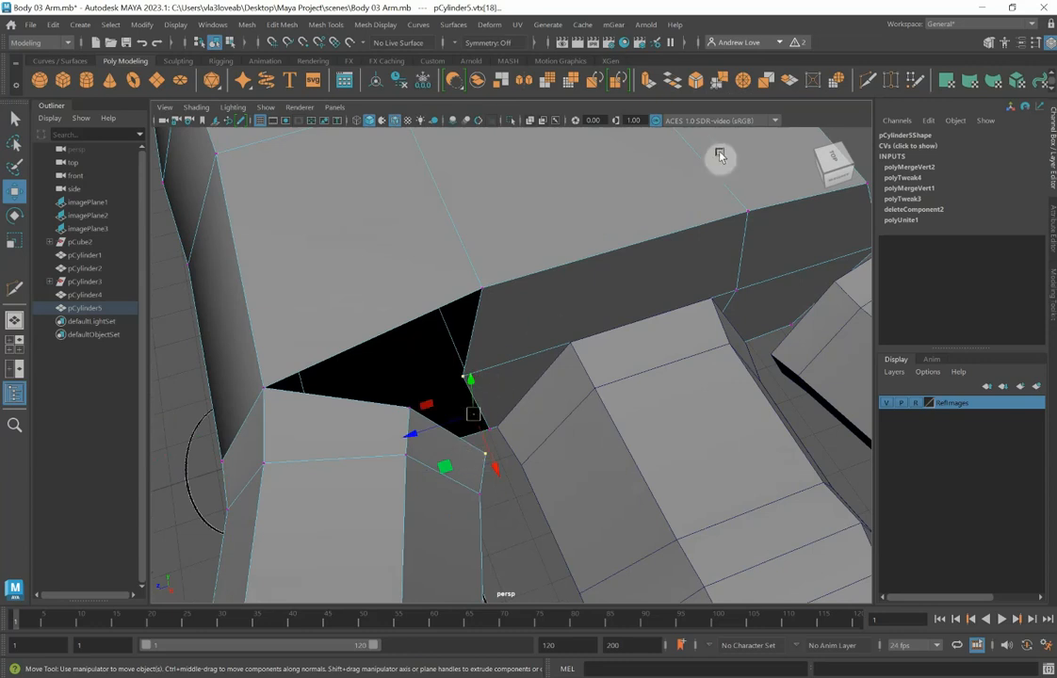
left_click(747, 86)
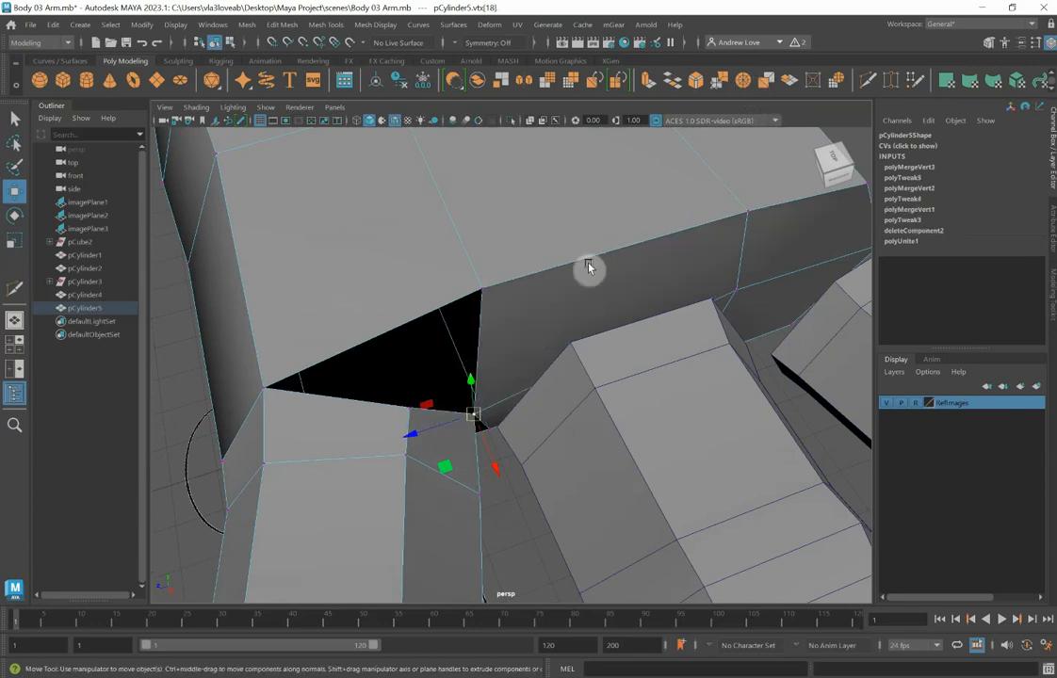
left_click(408, 407)
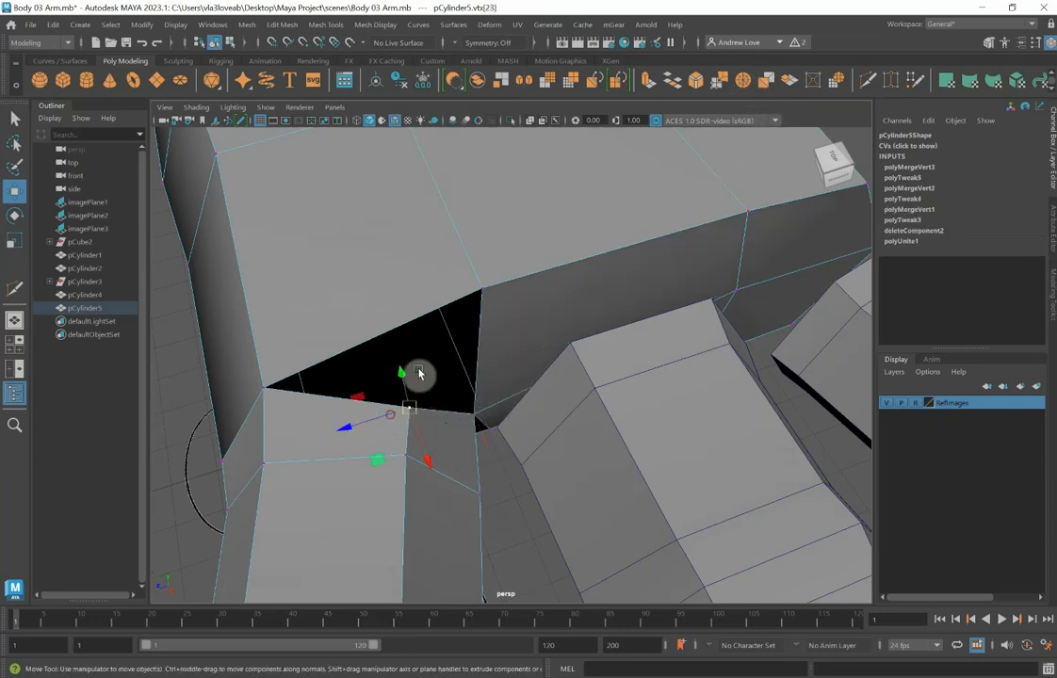
left_click(482, 288, "shift")
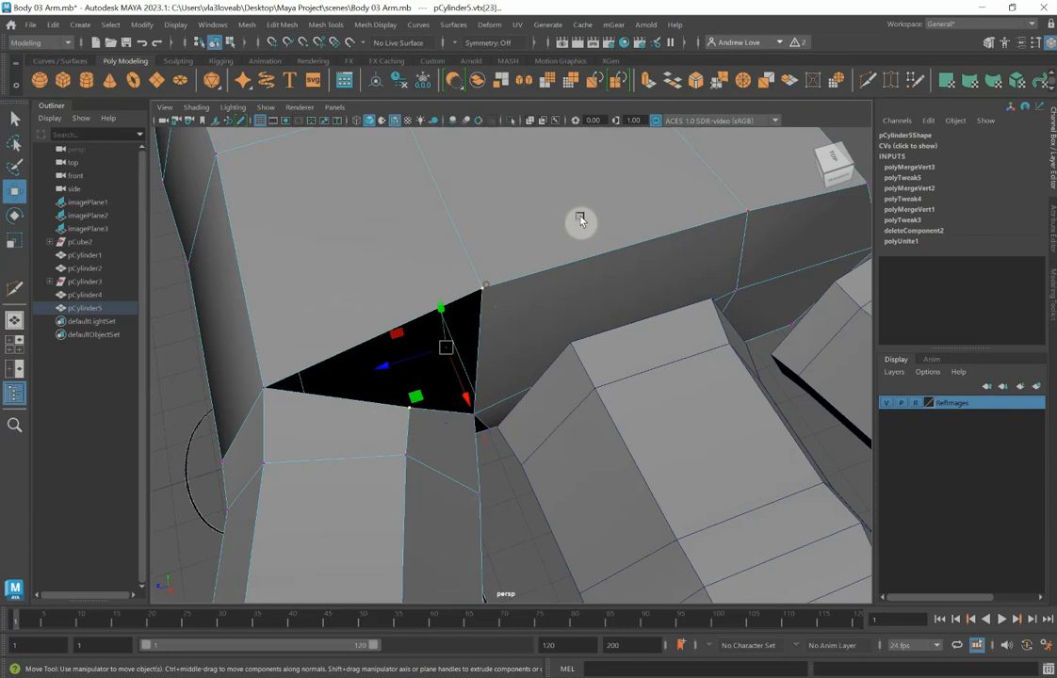
left_click(750, 85)
On the underside of the hand, merge the finger base's lower outer corner vertex with the matching palm corner.
left_click_drag(359, 382, 325, 368, "alt")
middle_click_drag(281, 330, 346, 507, "alt")
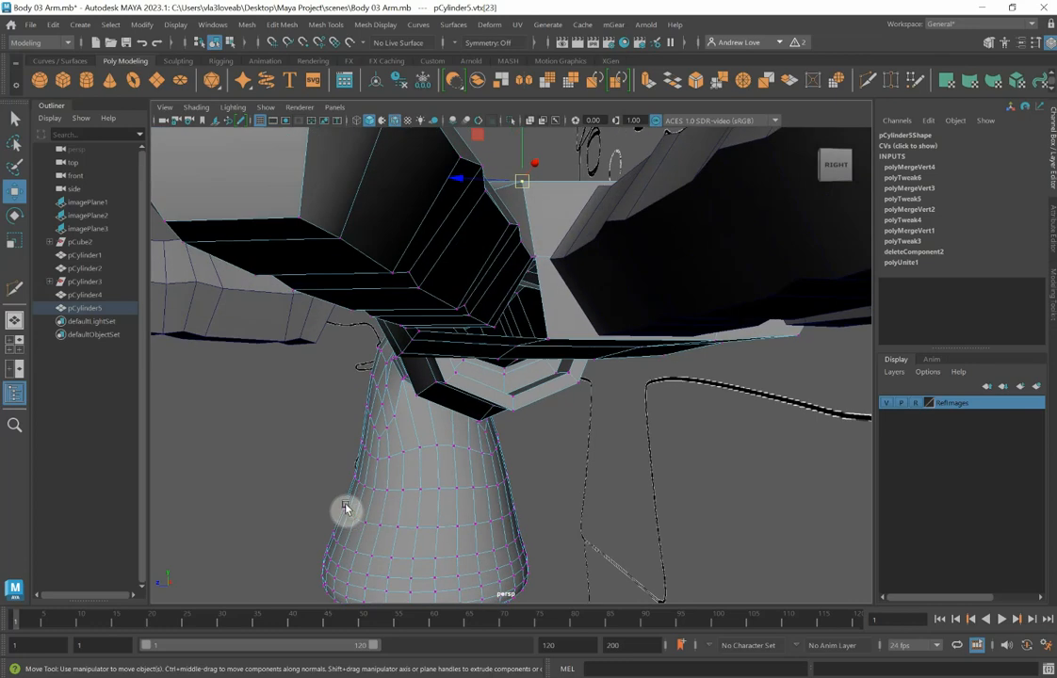
left_click_drag(341, 520, 329, 486, "alt")
middle_click_drag(345, 401, 347, 462, "alt")
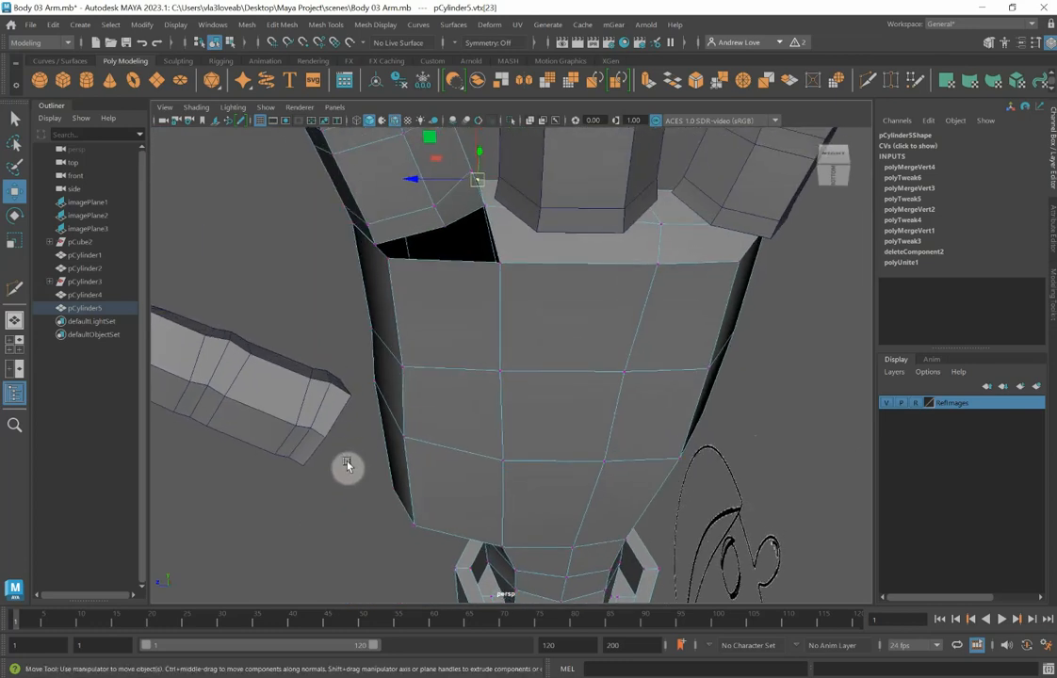
left_click_drag(347, 465, 346, 453, "alt")
left_click_drag(417, 373, 427, 394, "alt")
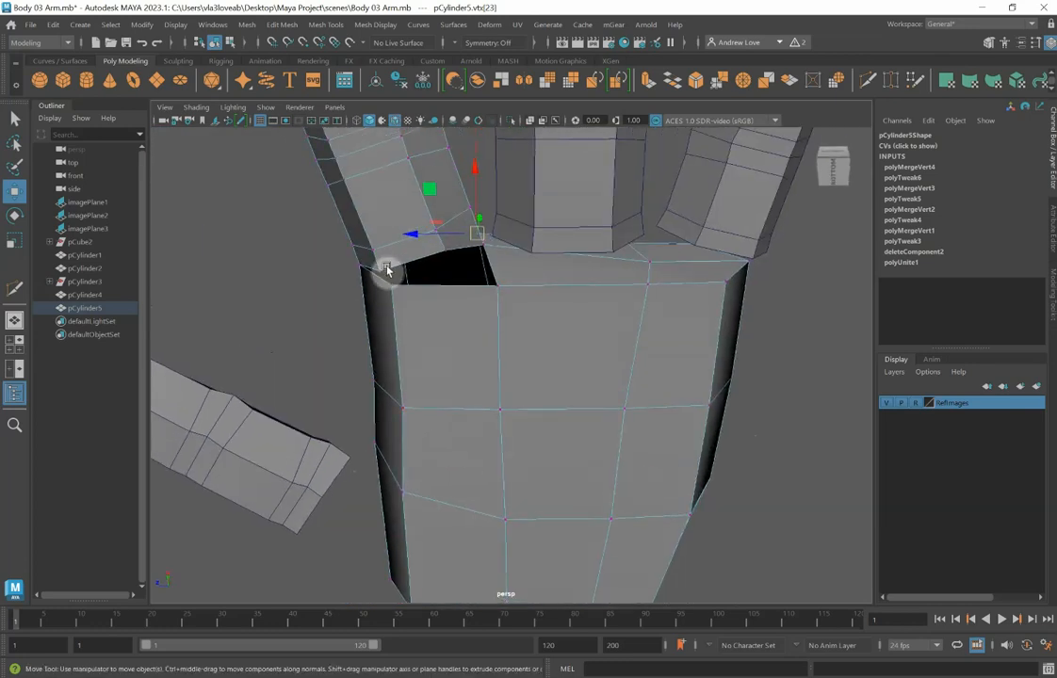
left_click(388, 273)
middle_click_drag(406, 304, 409, 306)
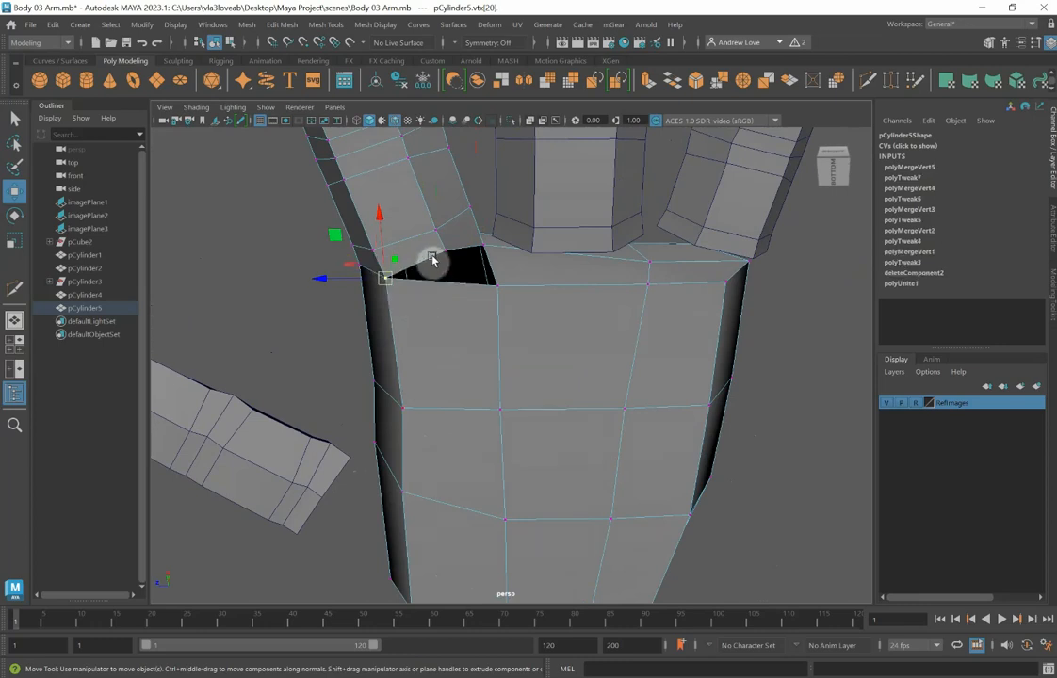
Merge the finger base's lower inner corner vertex with the palm vertex to close the remaining underside gap.
left_click(439, 252)
middle_click_drag(497, 306, 493, 303)
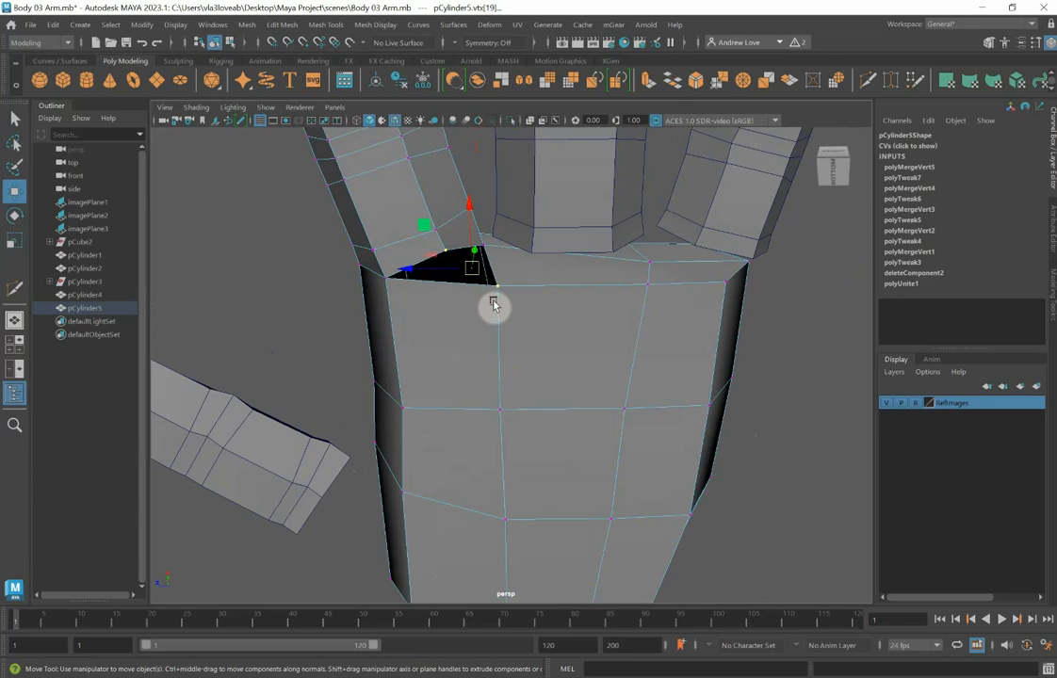
key("g")
Combine the middle finger with the palm and body mesh into one object.
left_click_drag(514, 356, 523, 431, "alt")
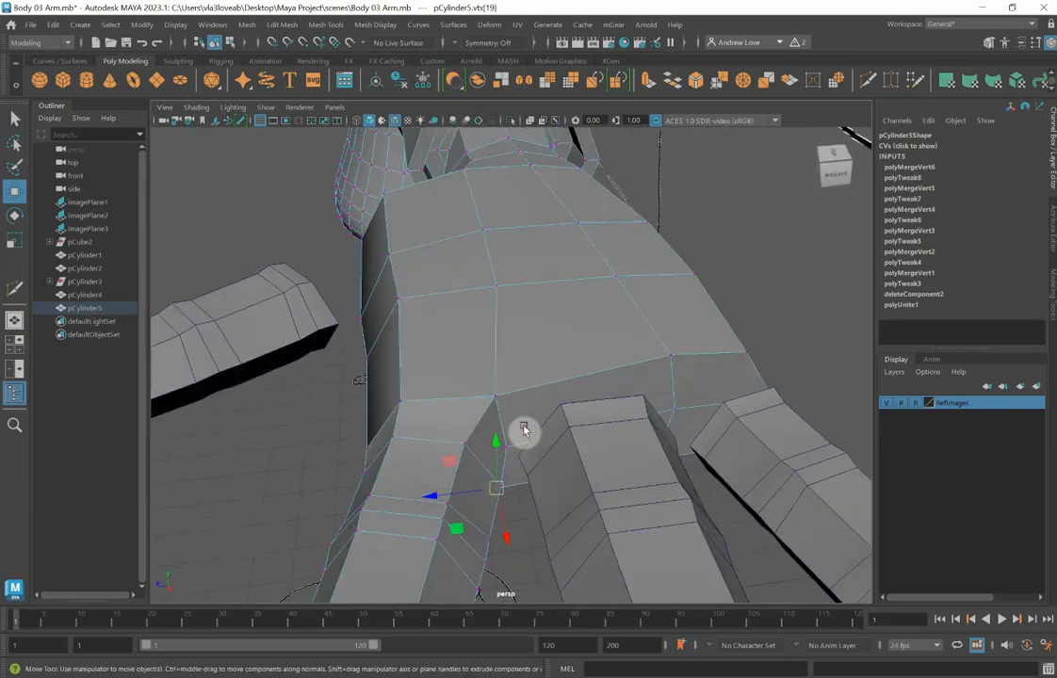
right_click_drag(558, 313, 579, 288)
left_click(615, 449)
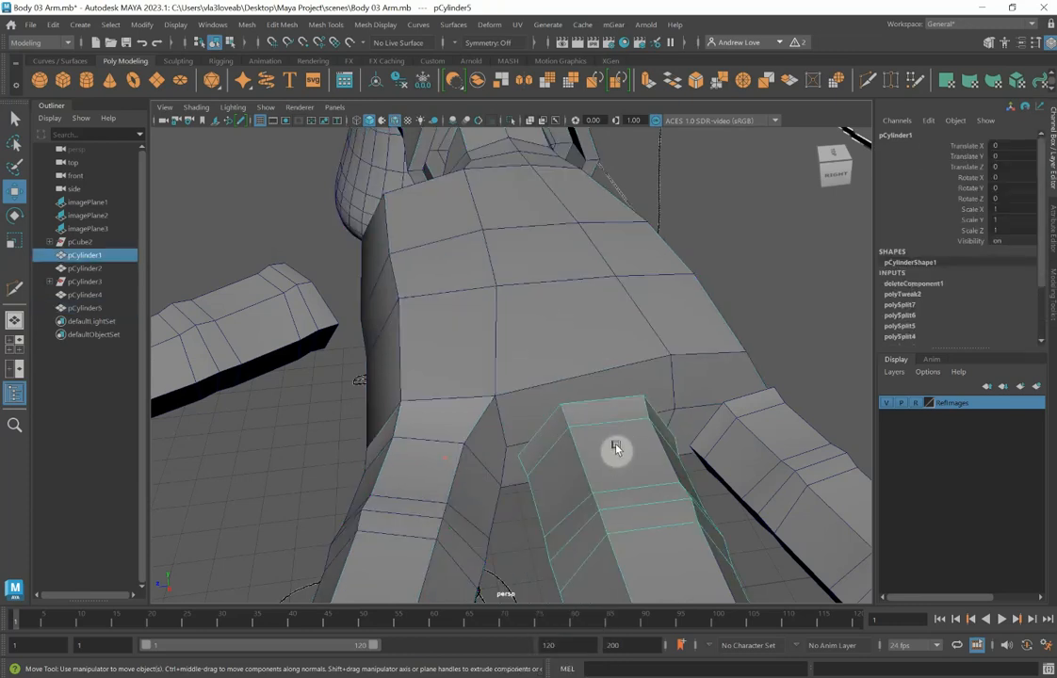
left_click(570, 331, "shift")
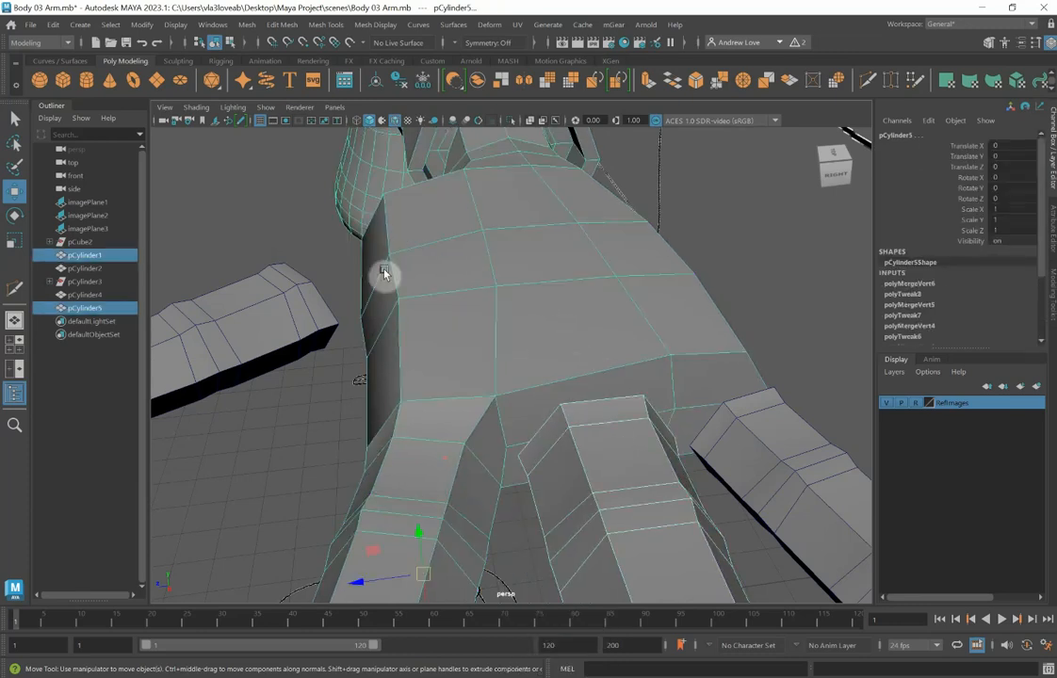
left_click(478, 81)
Delete the upper and lower faces on the palm's end that face the base of the middle finger.
right_click_drag(543, 292, 546, 329)
left_click(604, 365)
left_click(622, 378)
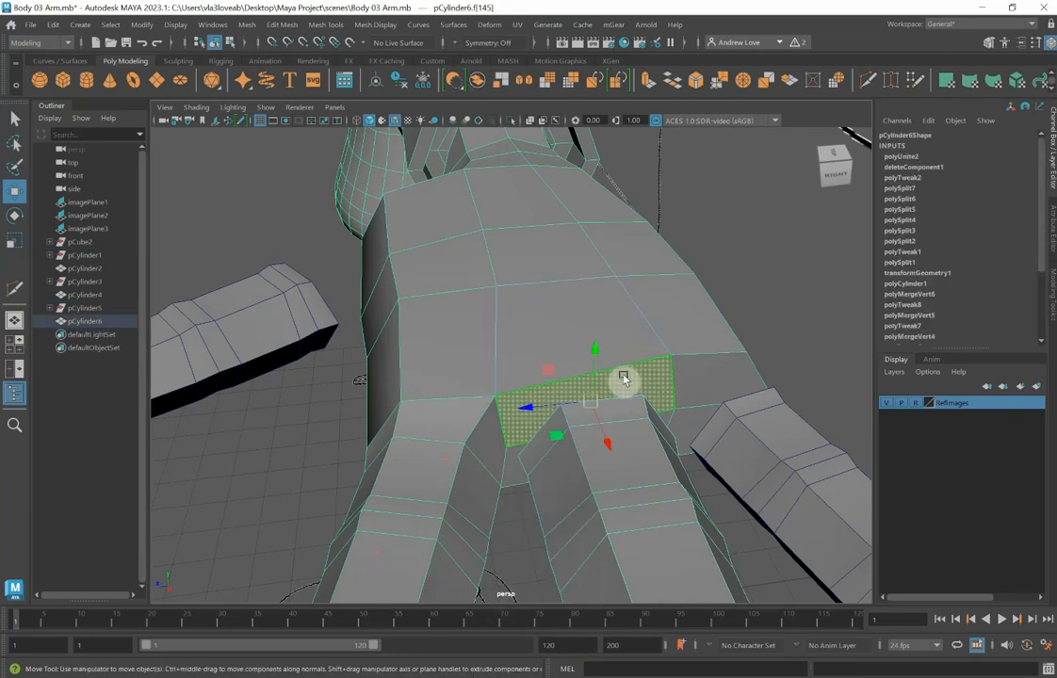
key("Delete")
left_click(515, 471)
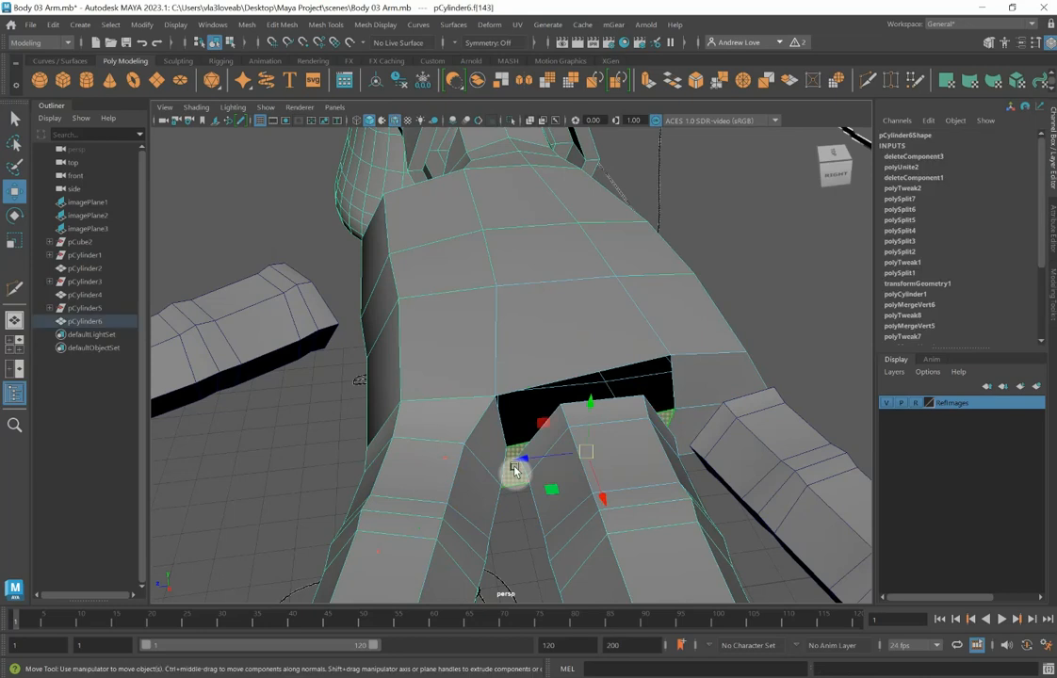
key("Delete")
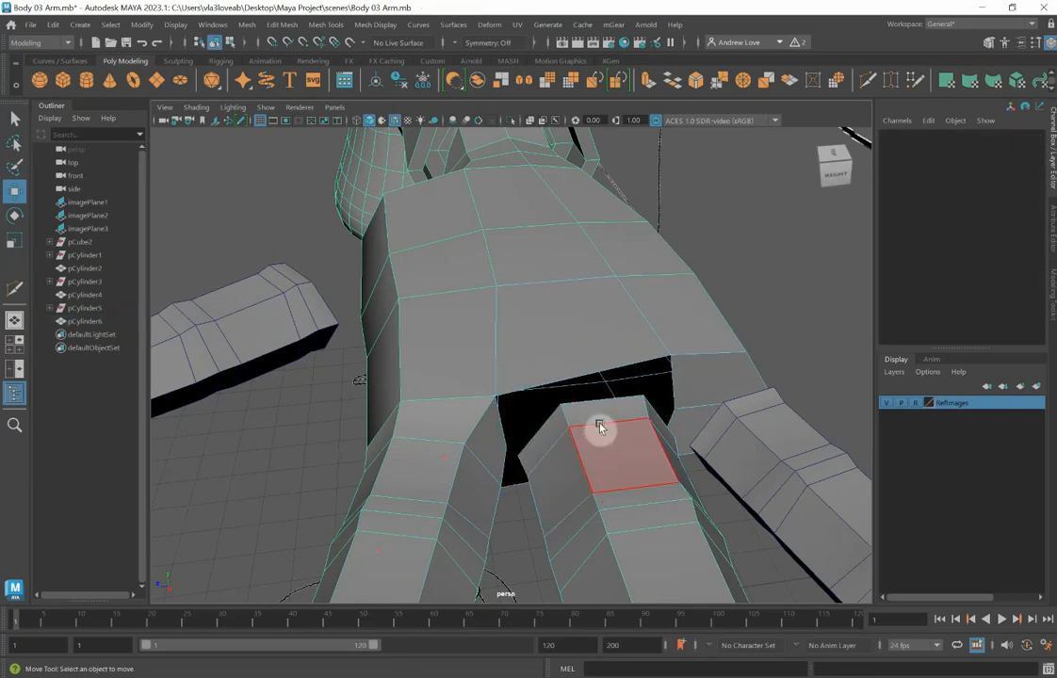
Merge the middle finger's side base vertex with the palm vertex beside the already attached finger.
left_click_drag(618, 469, 608, 423, "alt")
middle_click_drag(609, 423, 614, 347, "alt")
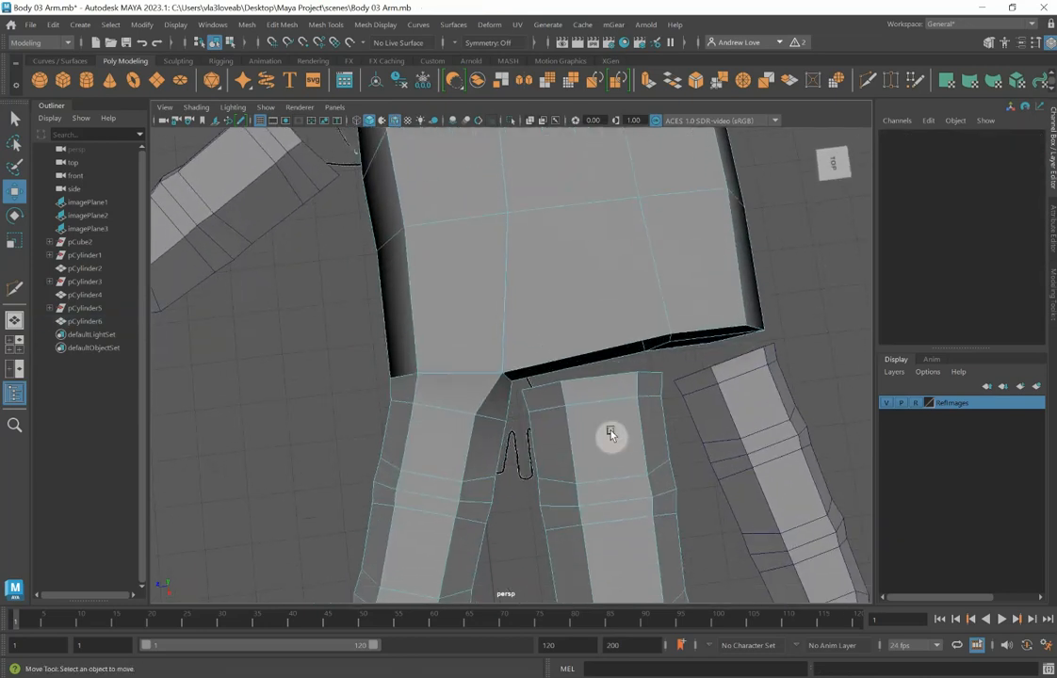
left_click_drag(611, 435, 609, 423, "alt")
right_click_drag(604, 308, 558, 308)
left_click(520, 386)
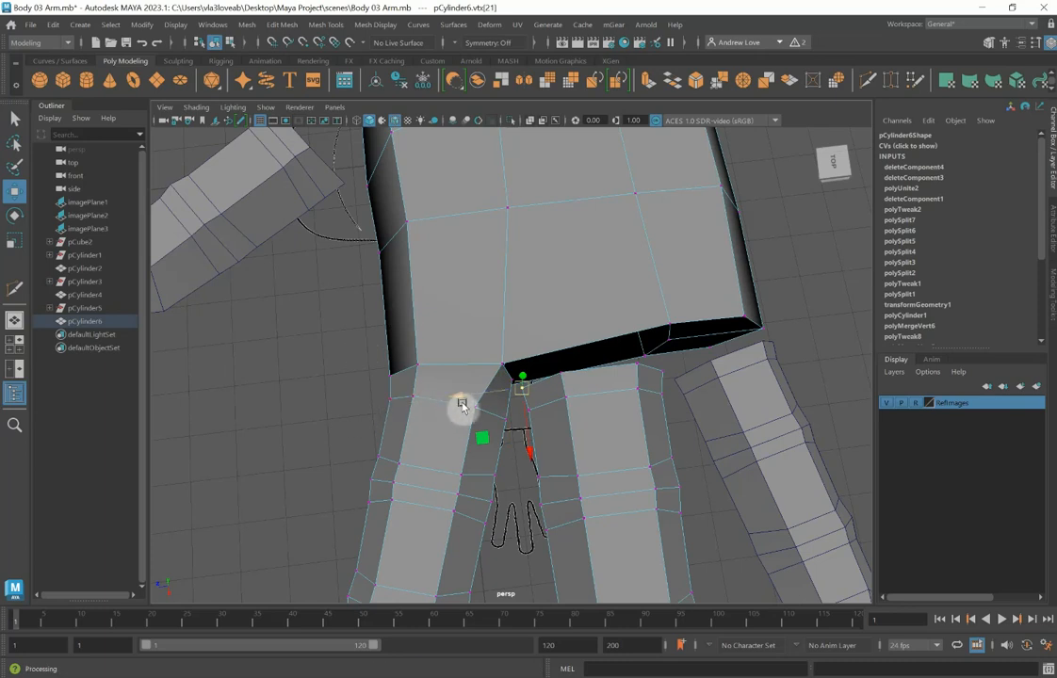
left_click(511, 380, "shift")
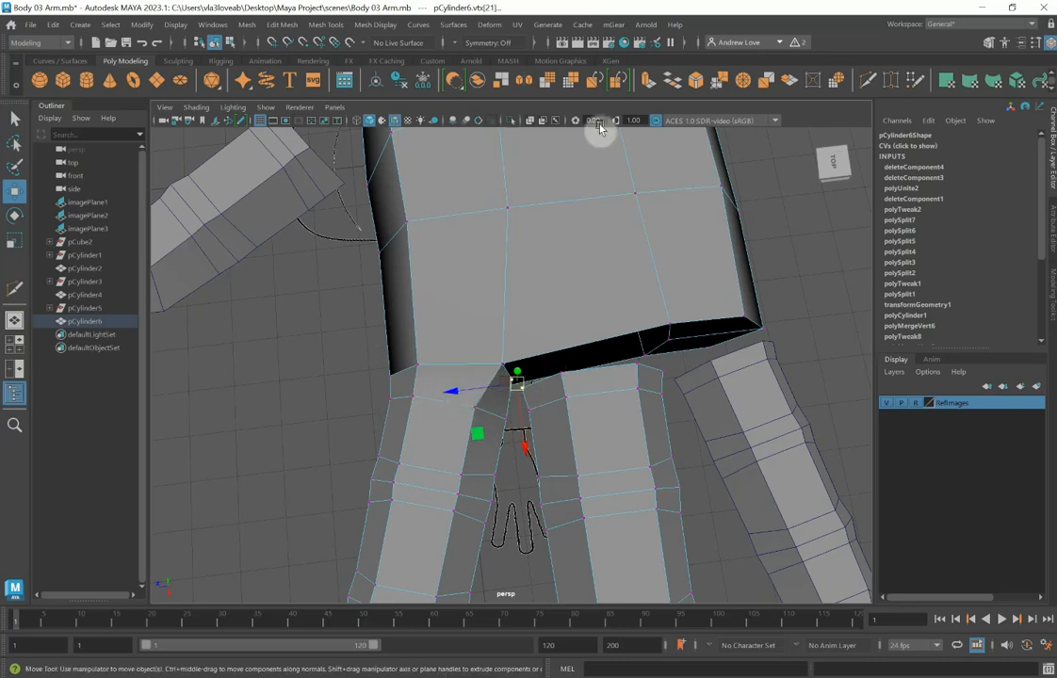
left_click(655, 77)
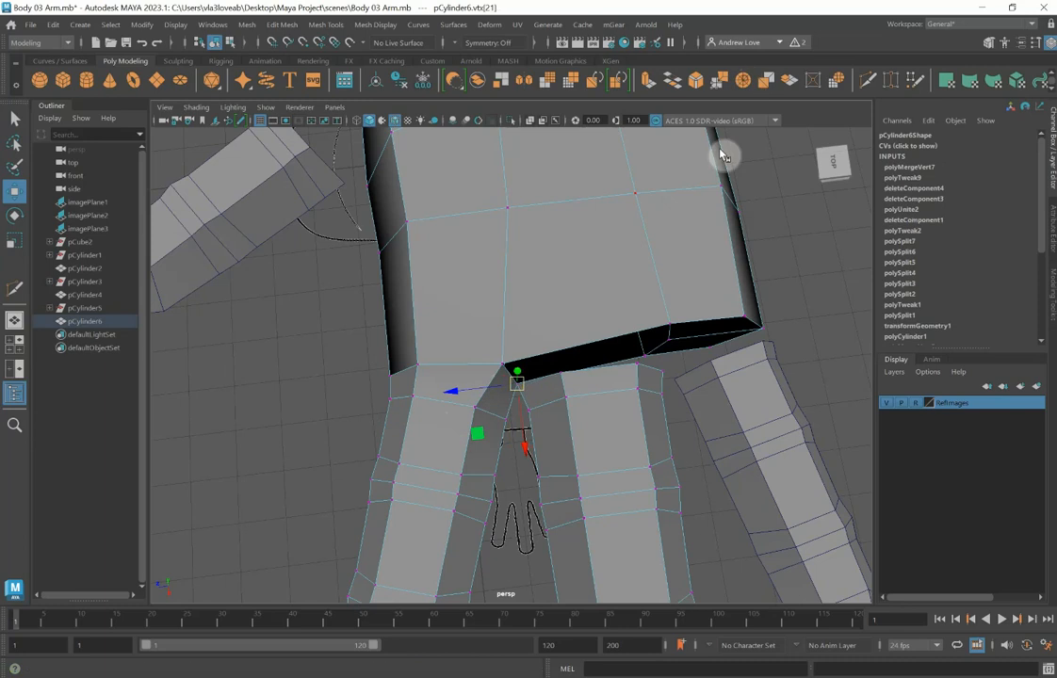
Merge the middle finger's upper corner vertex with the palm's vertex between the two fingers and nudge it toward the attached finger.
left_click(560, 374)
left_click(501, 357, "shift")
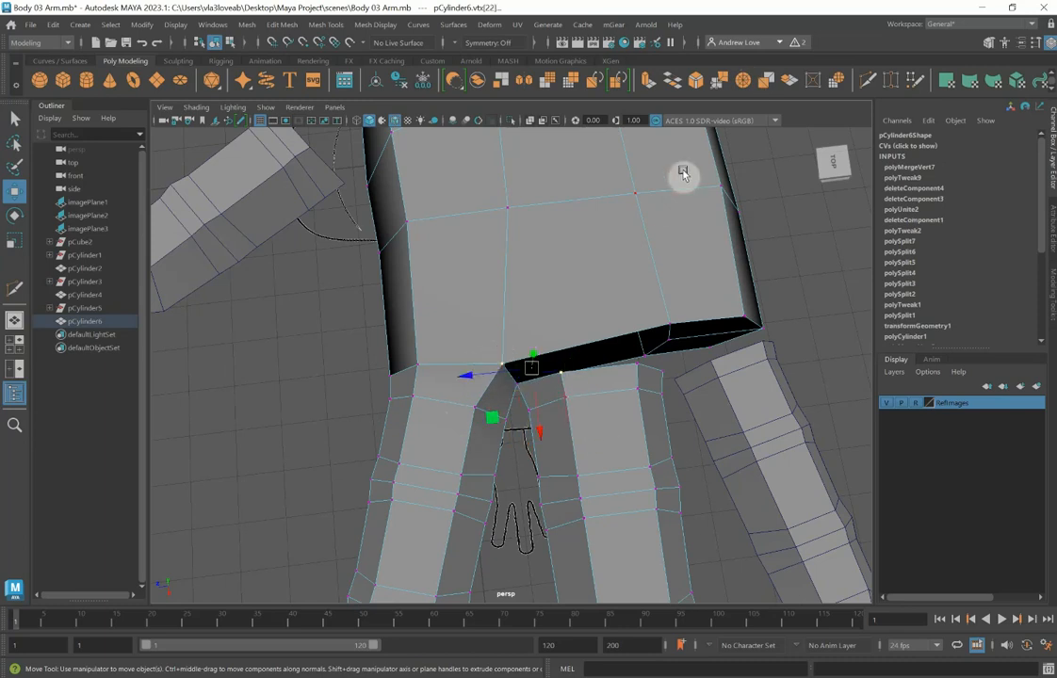
left_click(743, 81)
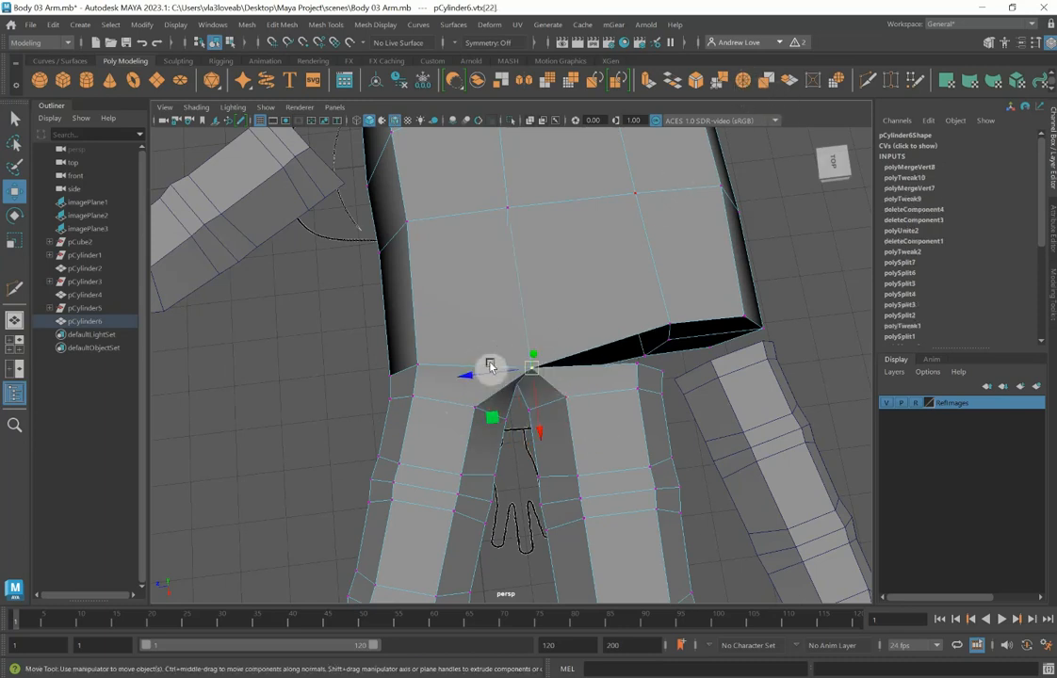
left_click_drag(532, 368, 515, 366)
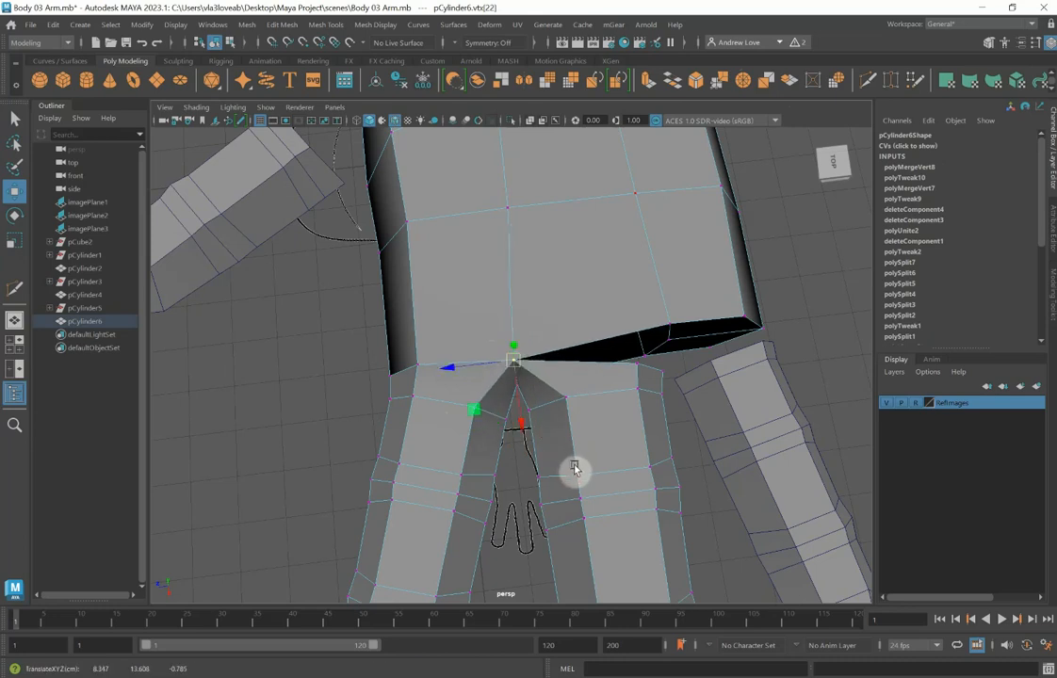
On the underside, merge the middle finger's lower corner vertex nearest the attached finger with the palm vertex and nudge it toward that finger.
left_click_drag(573, 467, 563, 372, "alt")
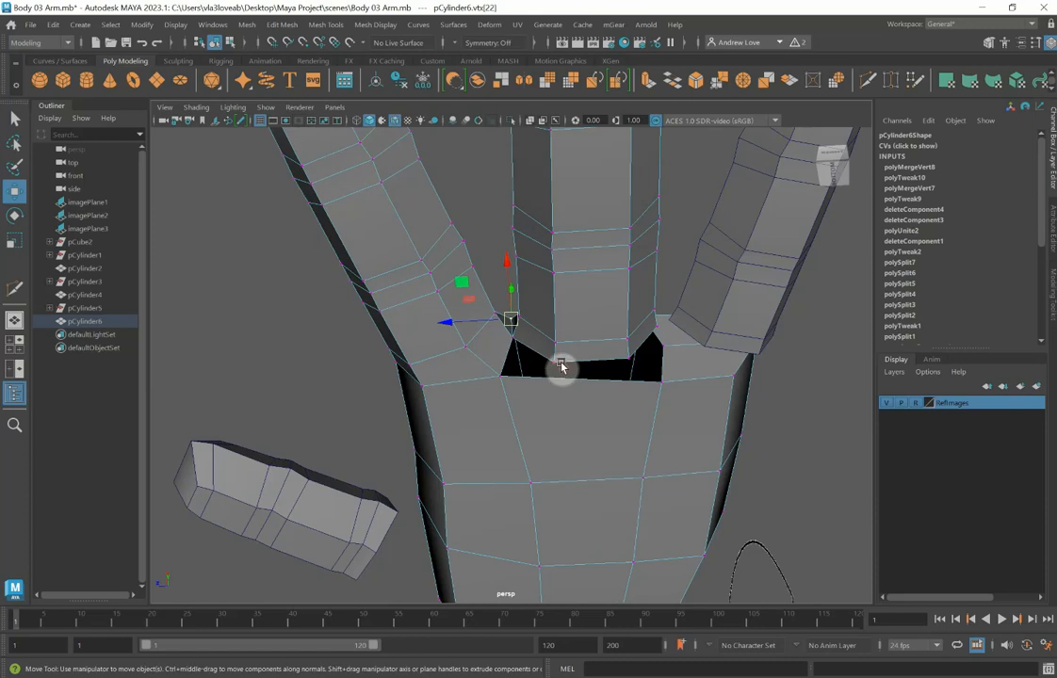
left_click(556, 364)
left_click(512, 397, "shift")
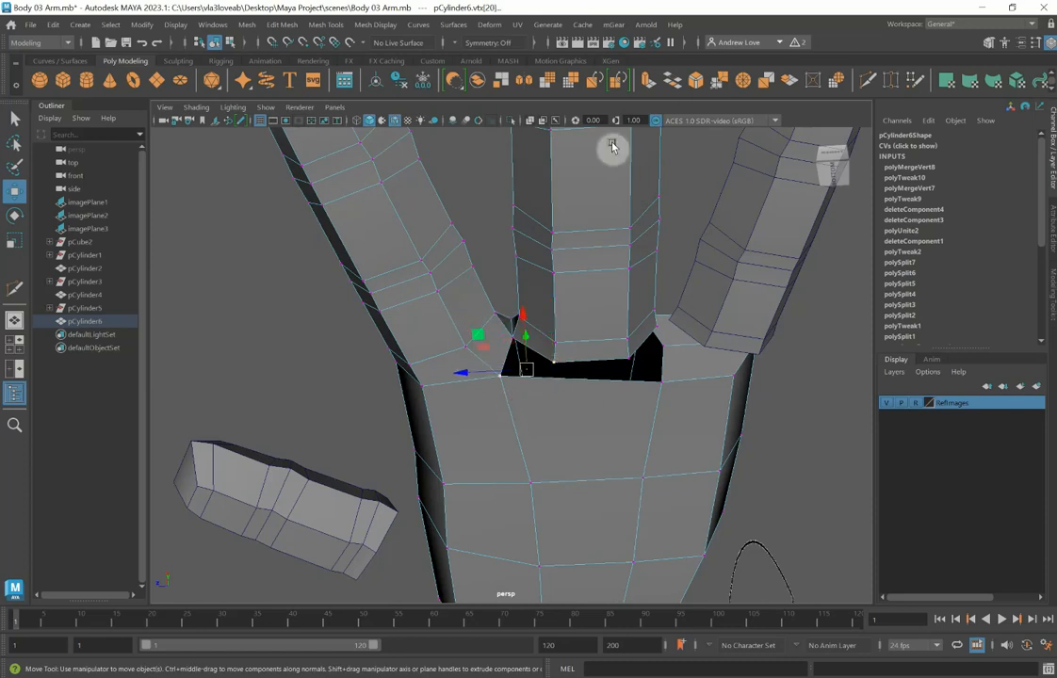
left_click(740, 83)
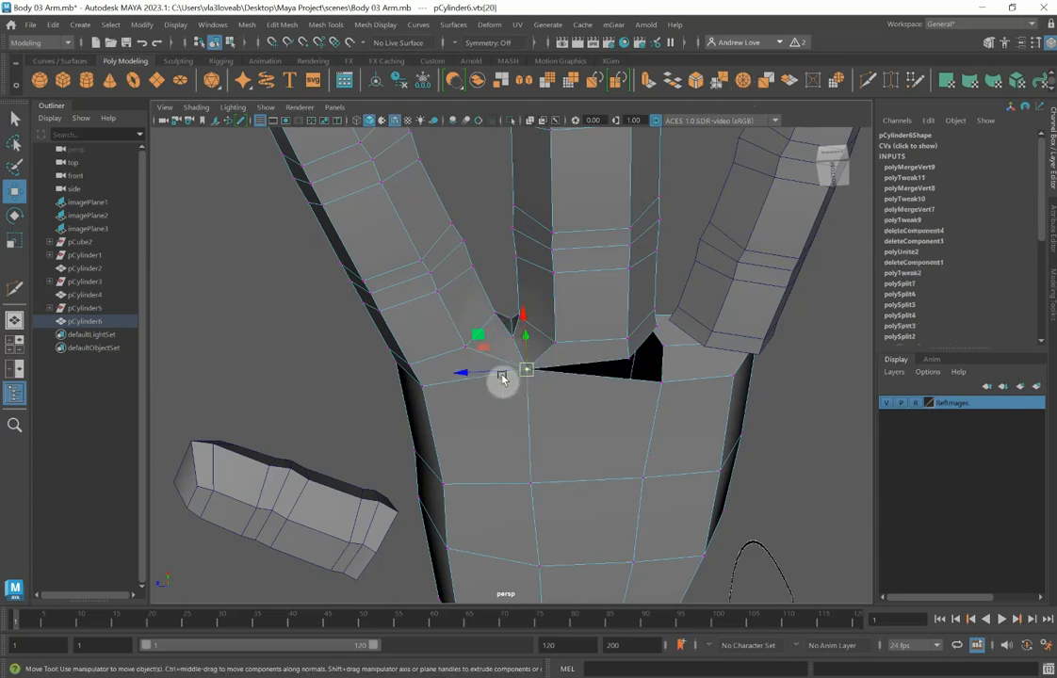
left_click(474, 376)
left_click(527, 371)
left_click_drag(531, 372, 519, 374)
Merge the middle finger's other lower corner vertex and adjacent side vertex, toward the unattached finger, with their matching palm vertices.
left_click(628, 360)
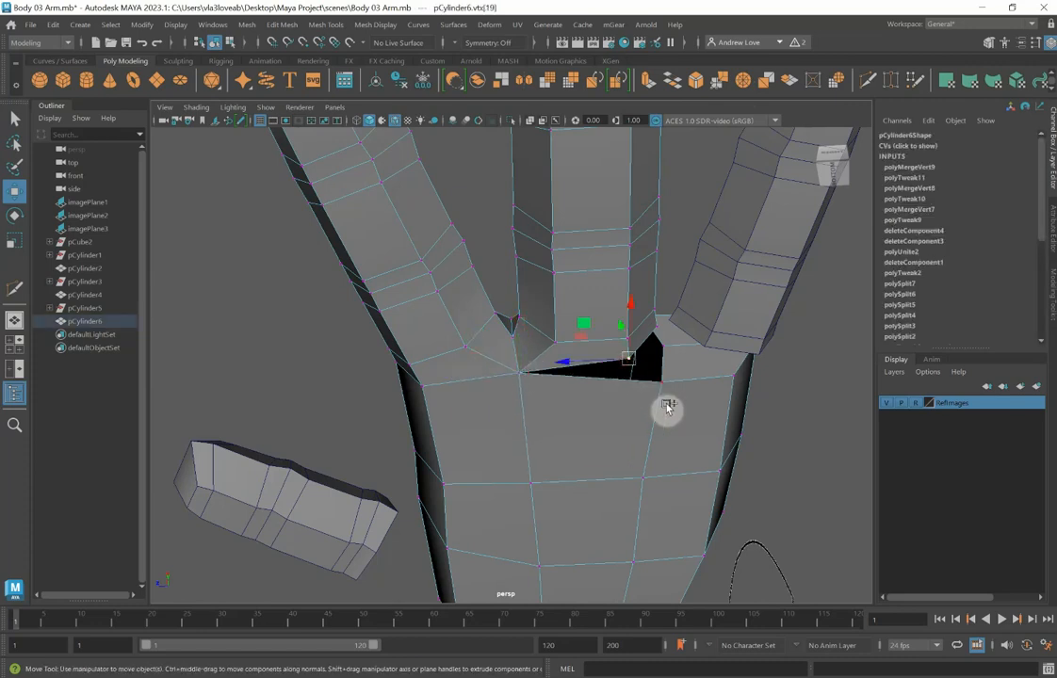
left_click(665, 402, "shift")
key("g")
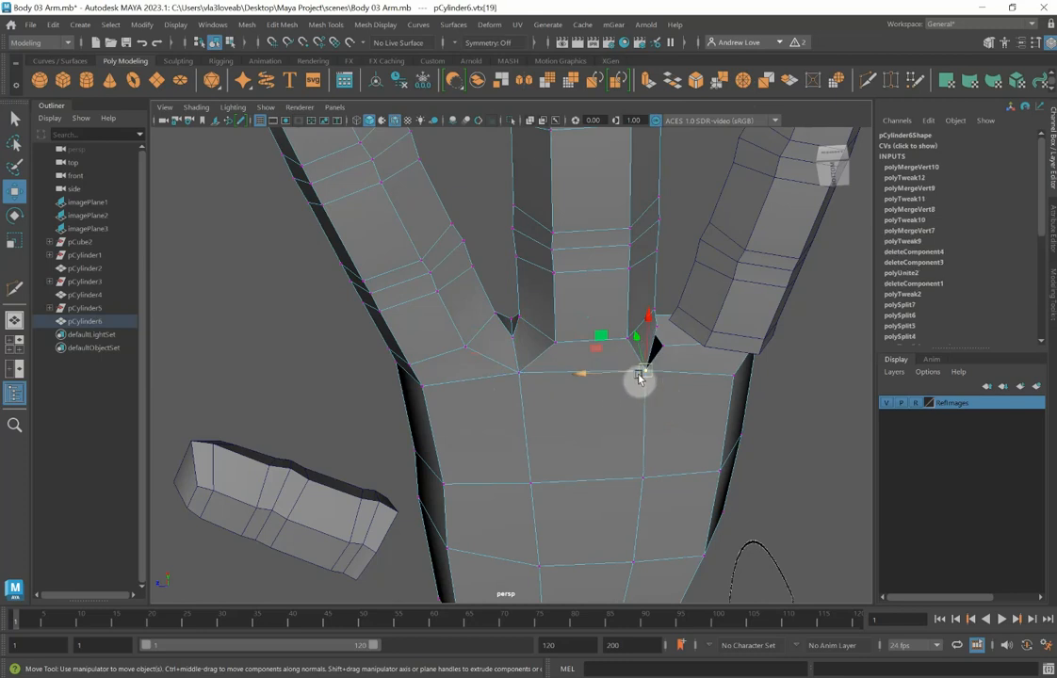
left_click(659, 333)
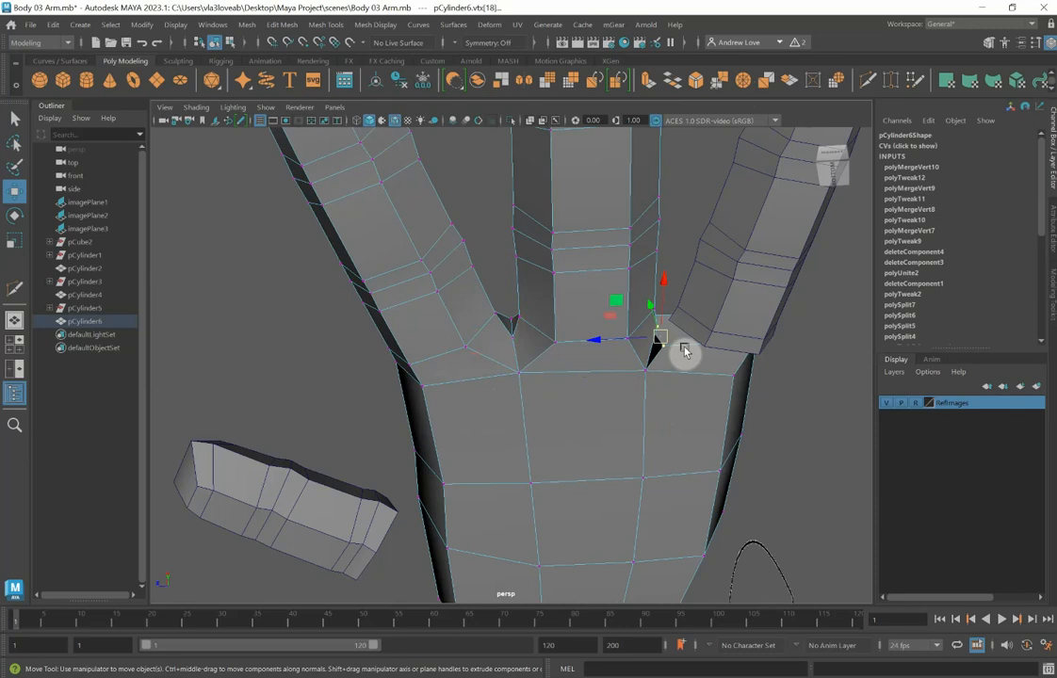
key("g")
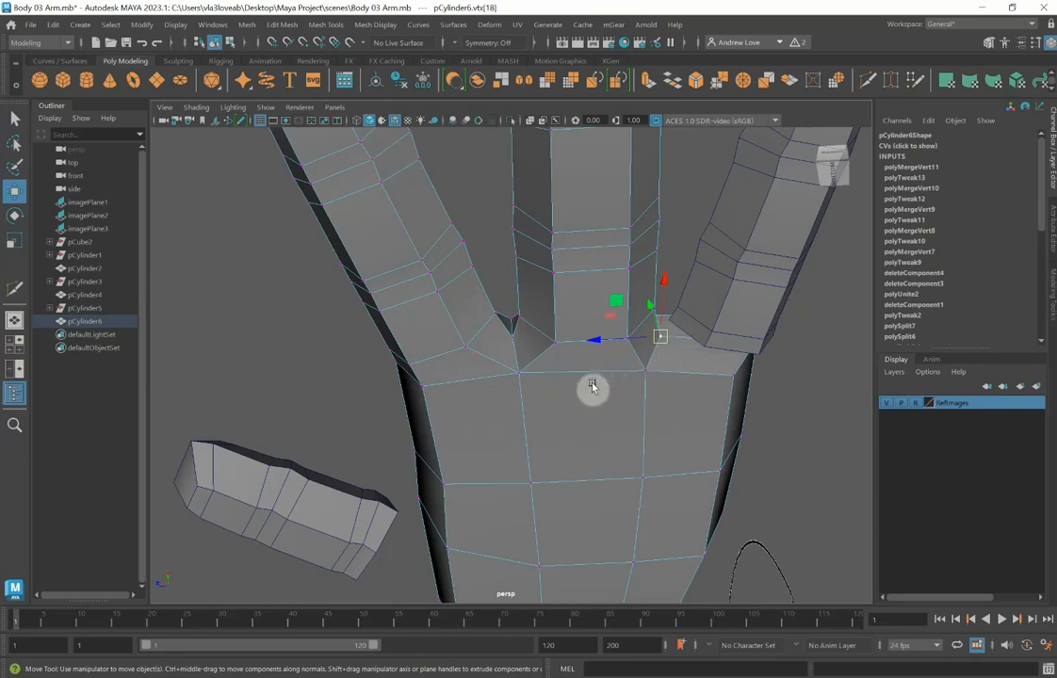
left_click(645, 375)
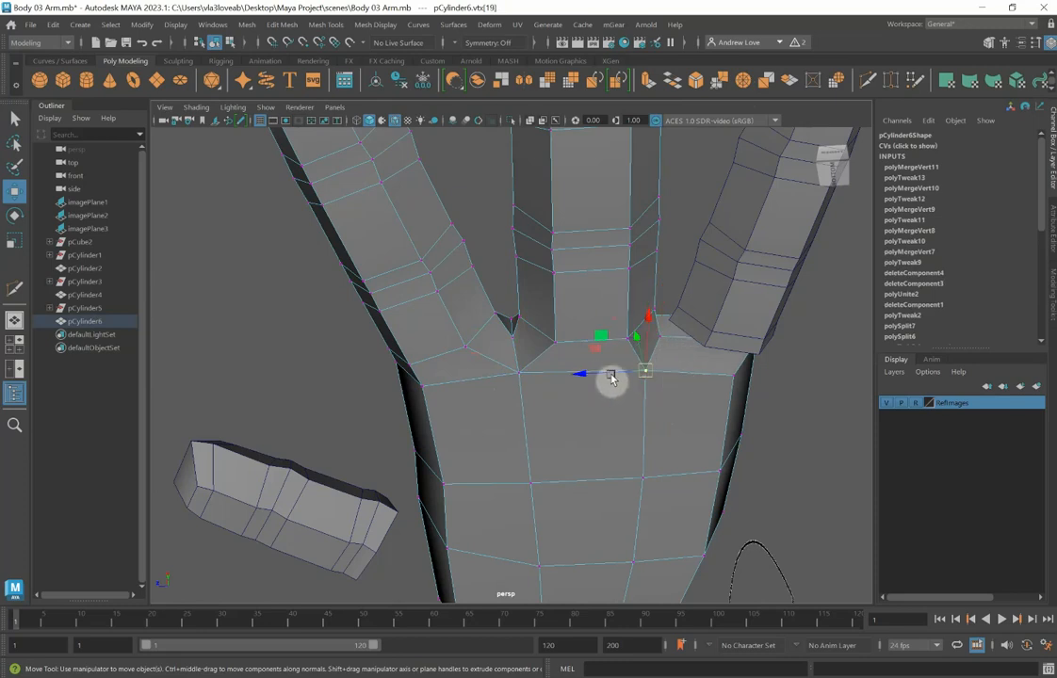
Merge the middle finger's upper corner vertex nearest the unattached outer finger with the matching palm vertex on the back of the hand.
left_click_drag(612, 373, 645, 437)
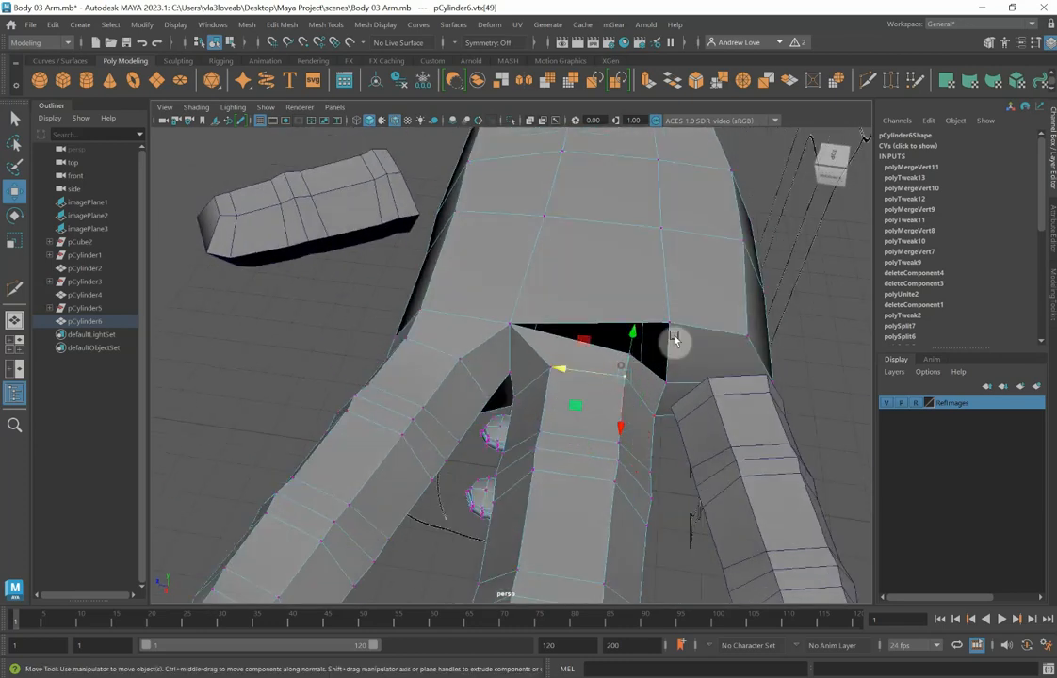
left_click_drag(614, 354, 676, 340)
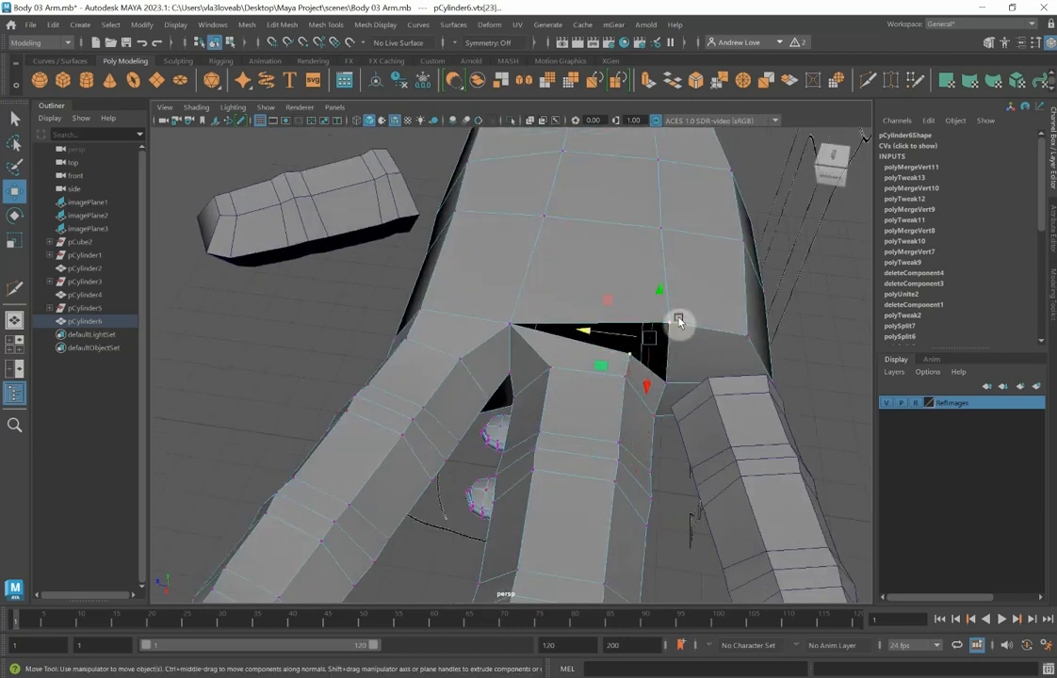
key("g")
left_click_drag(660, 319, 600, 406, "alt")
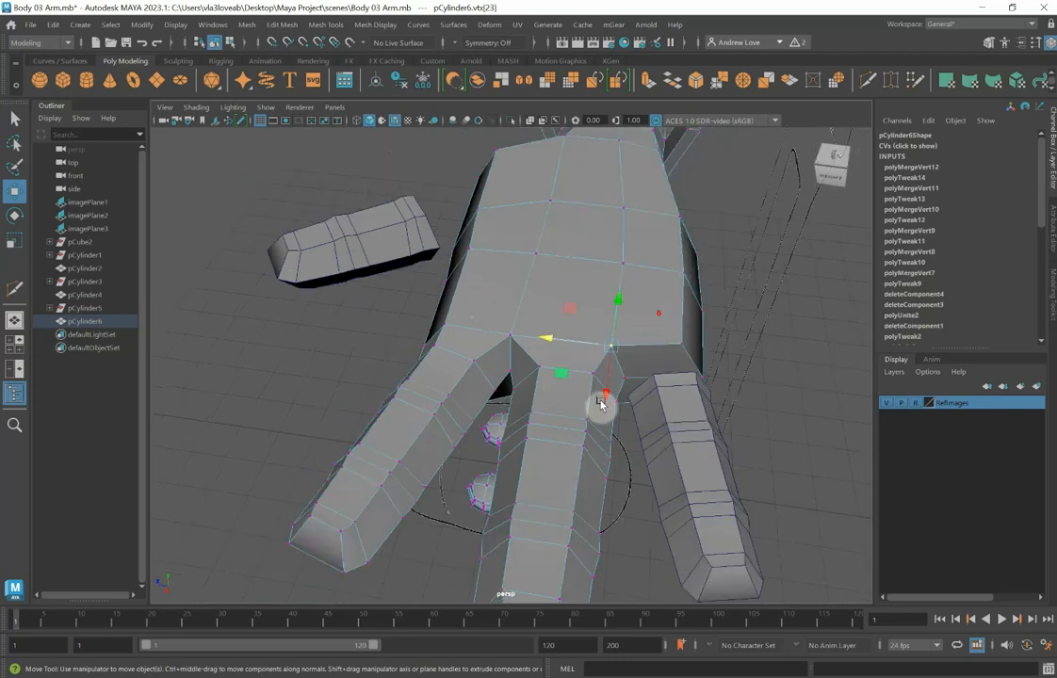
Preview the hand mesh smoothed and inspect how the two attached fingers flow into the palm from several angles.
left_click_drag(451, 503, 490, 505, "alt")
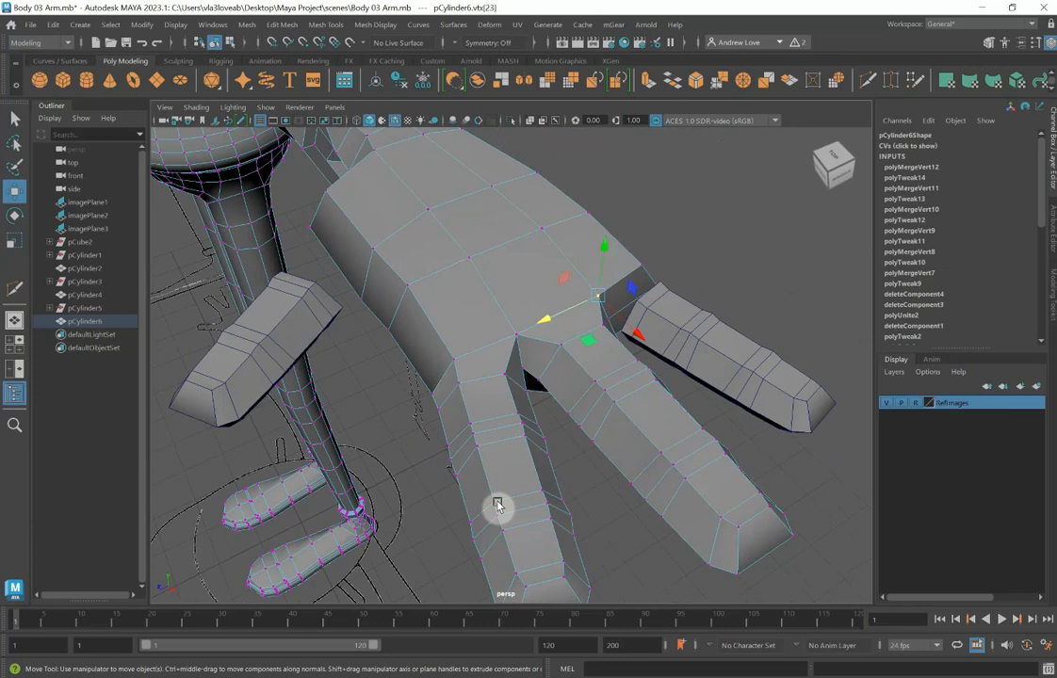
key("3")
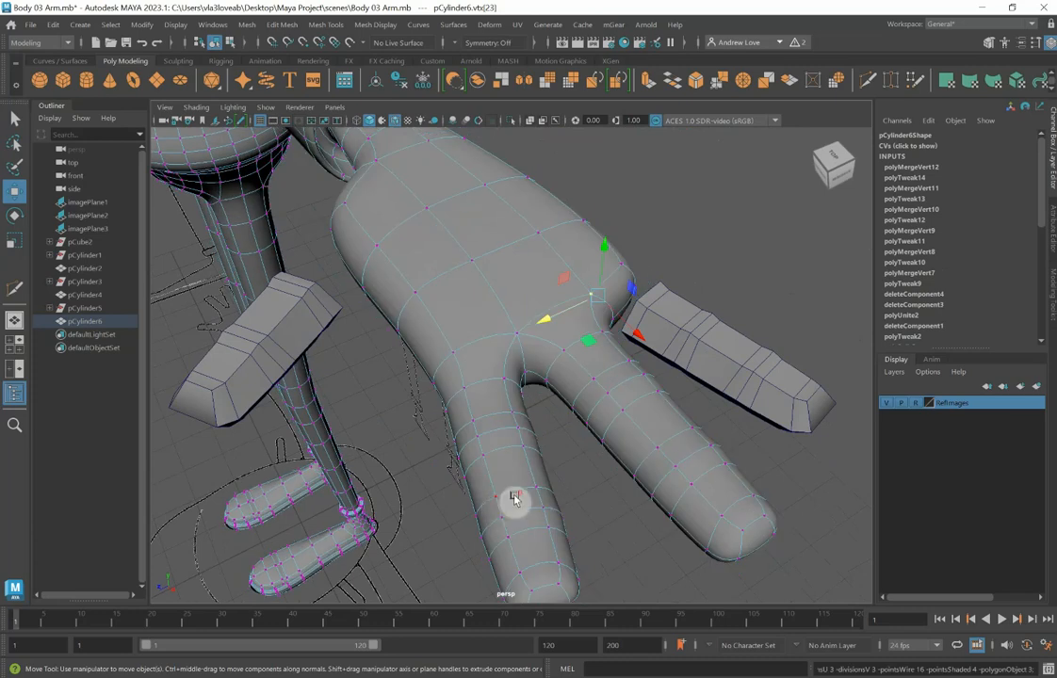
scroll(512, 497, "down", 3)
left_click_drag(511, 497, 500, 533, "alt")
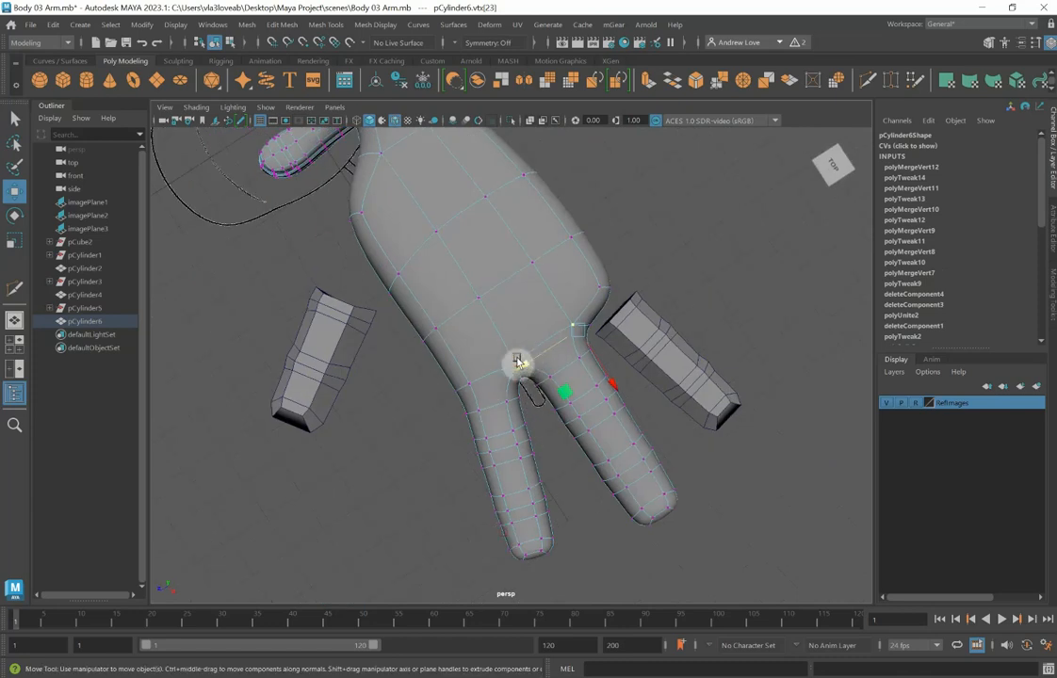
left_click_drag(478, 399, 490, 374, "alt")
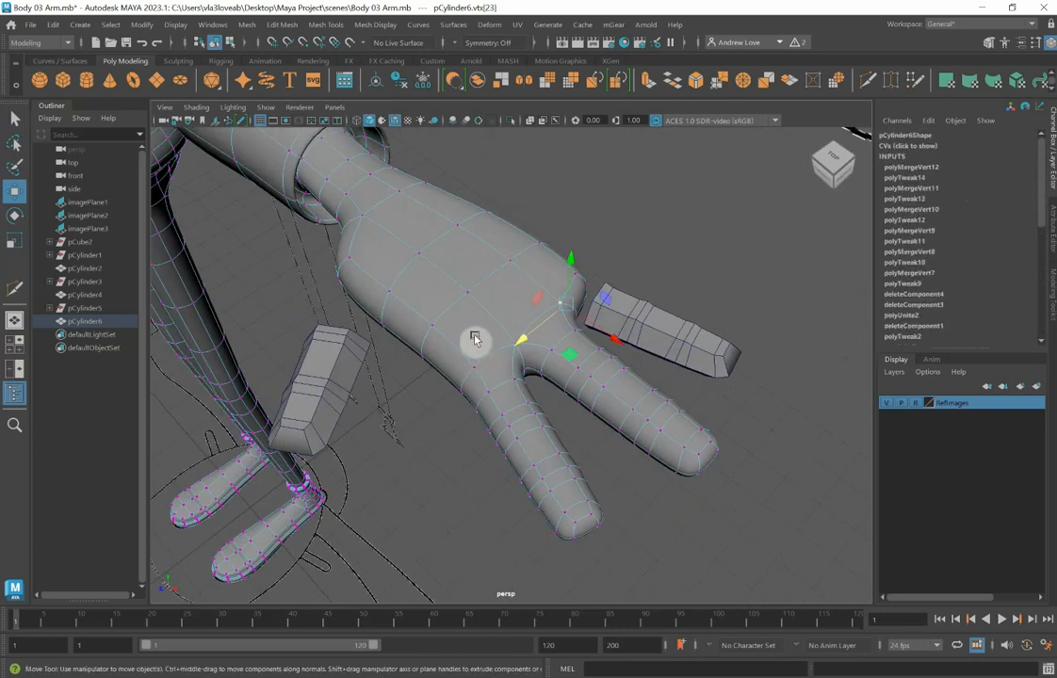
Delete the hand mesh's construction history in object mode and return the mesh to its unsmoothed display.
right_click_drag(473, 336, 516, 298)
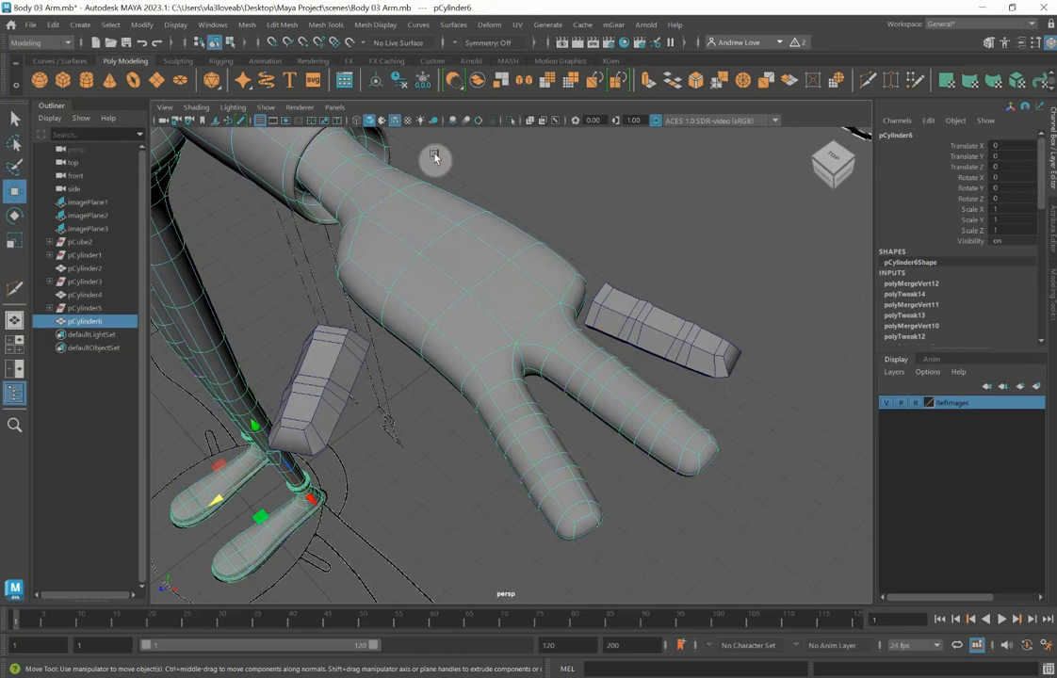
left_click(401, 86)
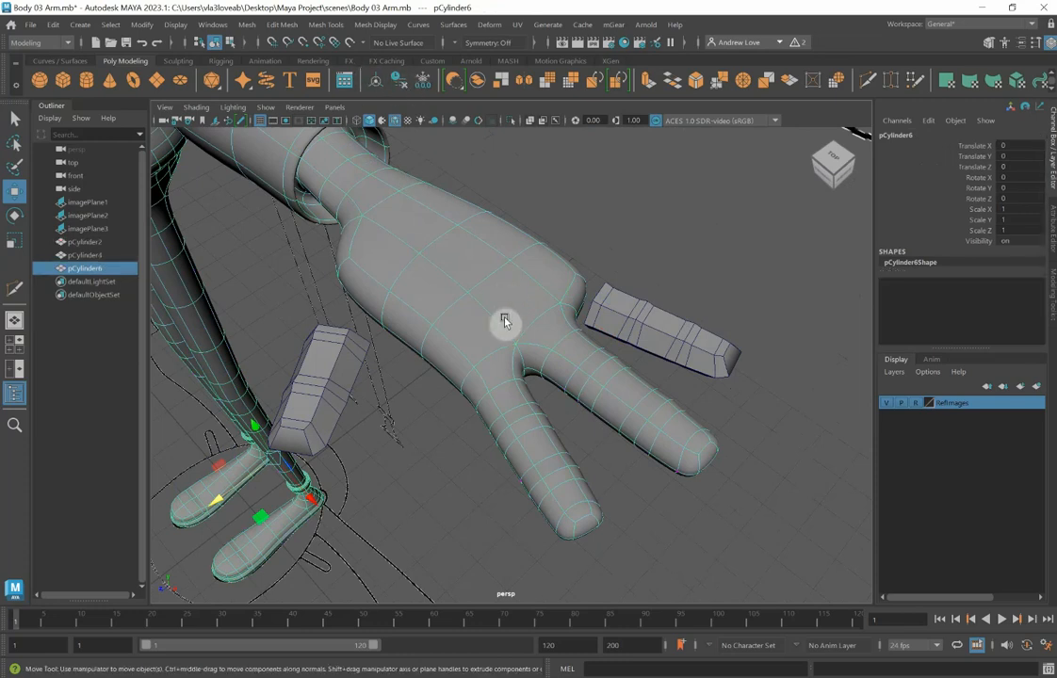
left_click_drag(539, 417, 650, 355, "alt")
scroll(532, 396, "up", 3)
Combine the unattached outer finger, on the side opposite the thumb, with the hand mesh into one object.
right_click(649, 354)
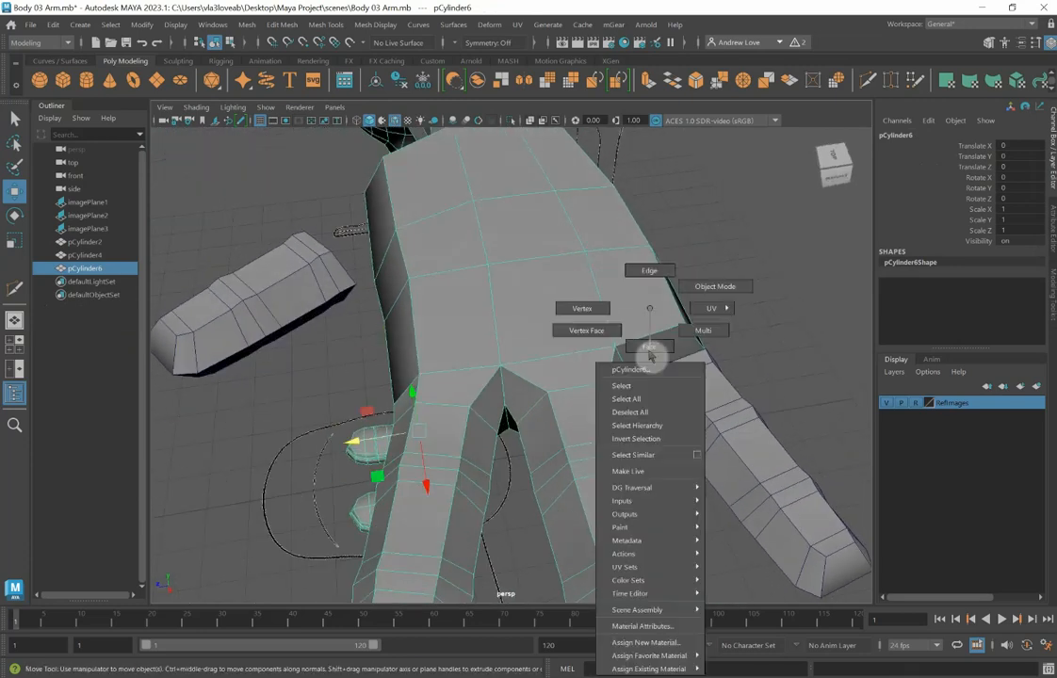
left_click(649, 347)
left_click(706, 403)
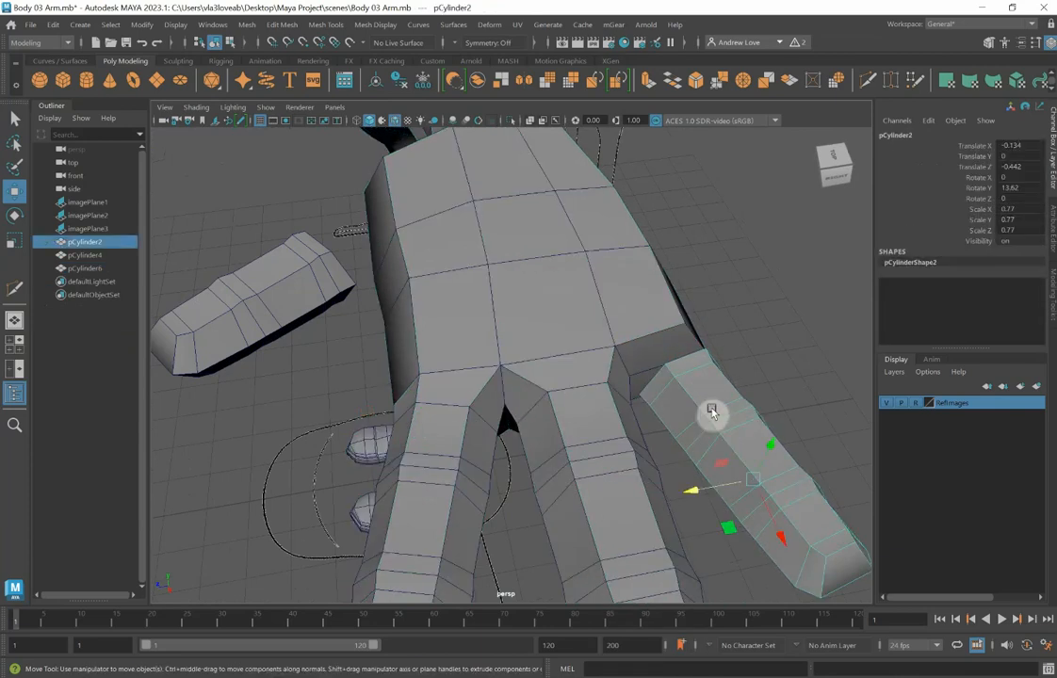
left_click(634, 331, "shift")
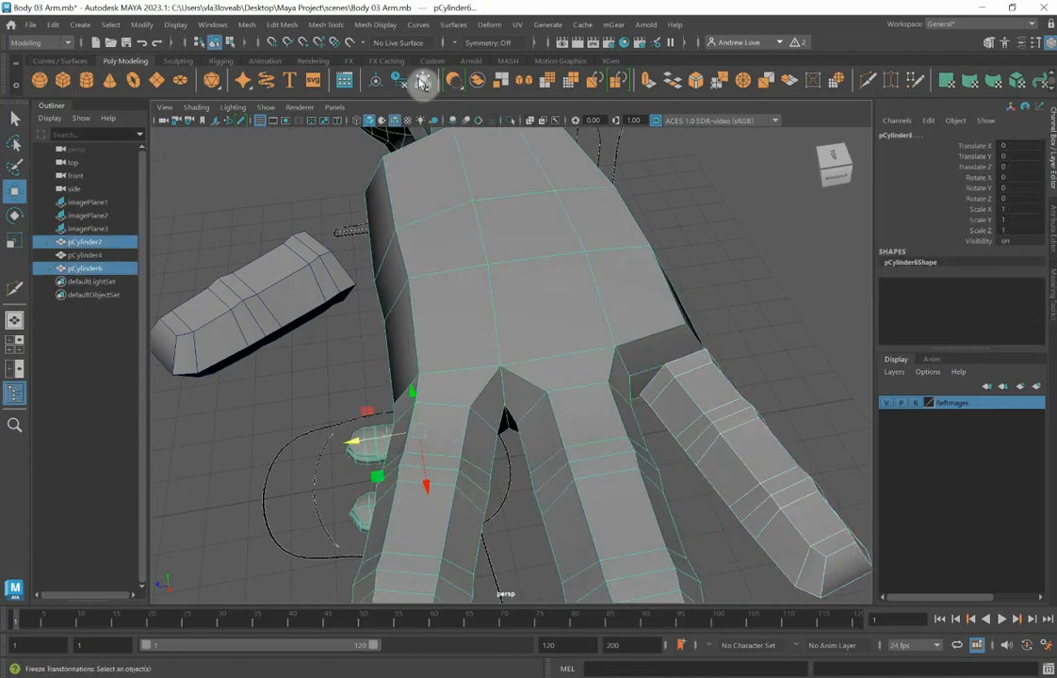
left_click(481, 83)
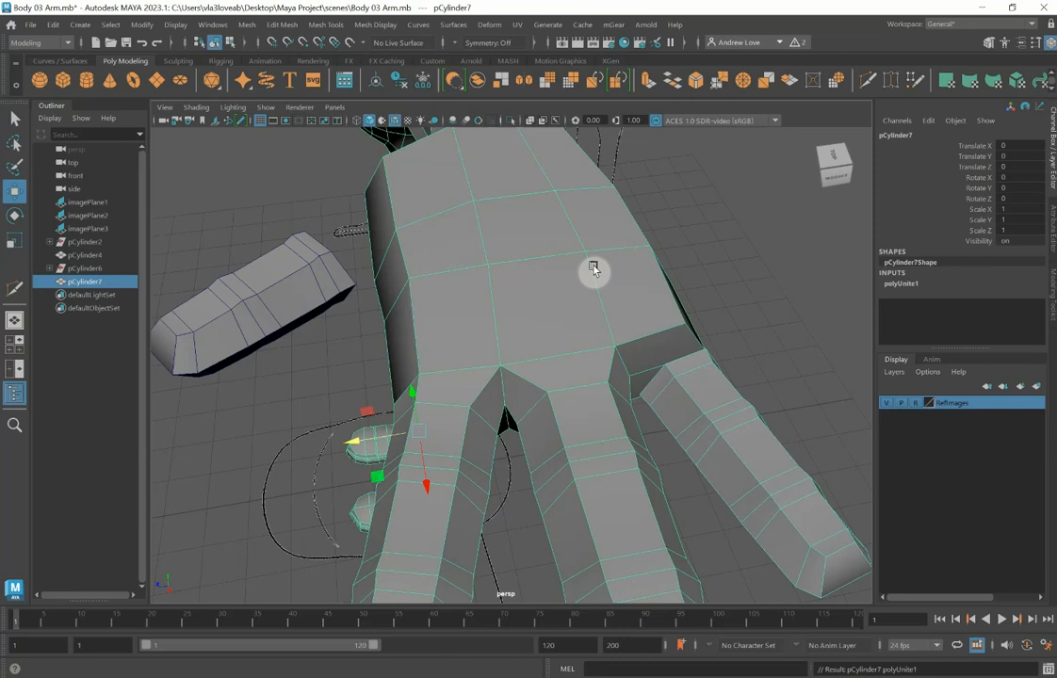
Delete the two palm end faces behind the outer finger to open a hole for attaching it.
right_click(643, 346)
left_click(643, 356)
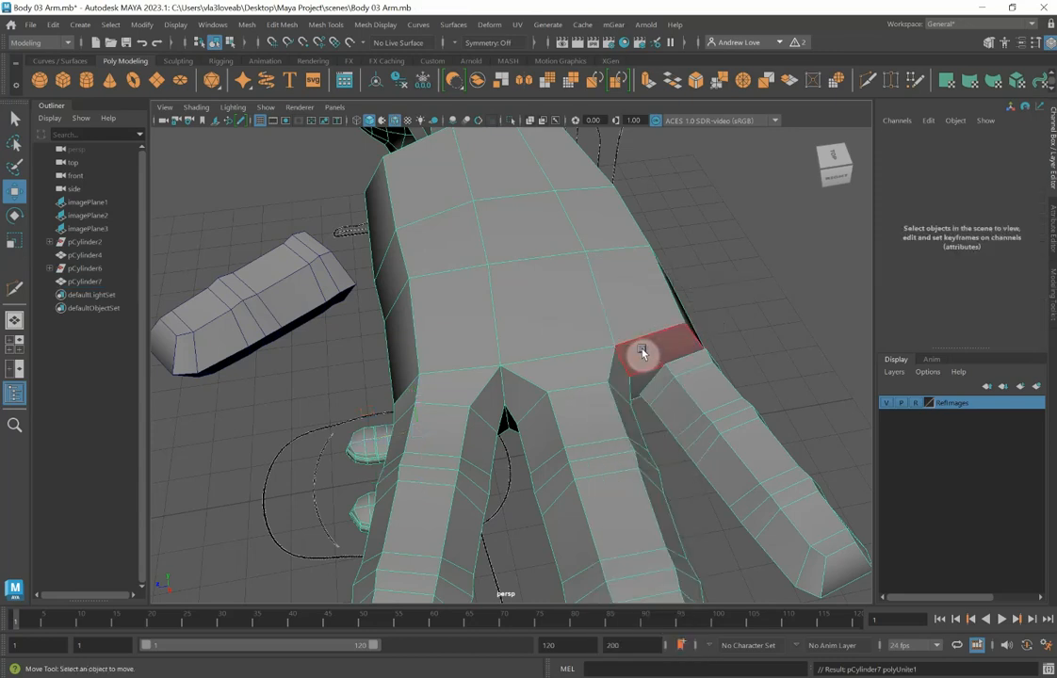
left_click(642, 352)
key("Delete")
left_click(640, 383)
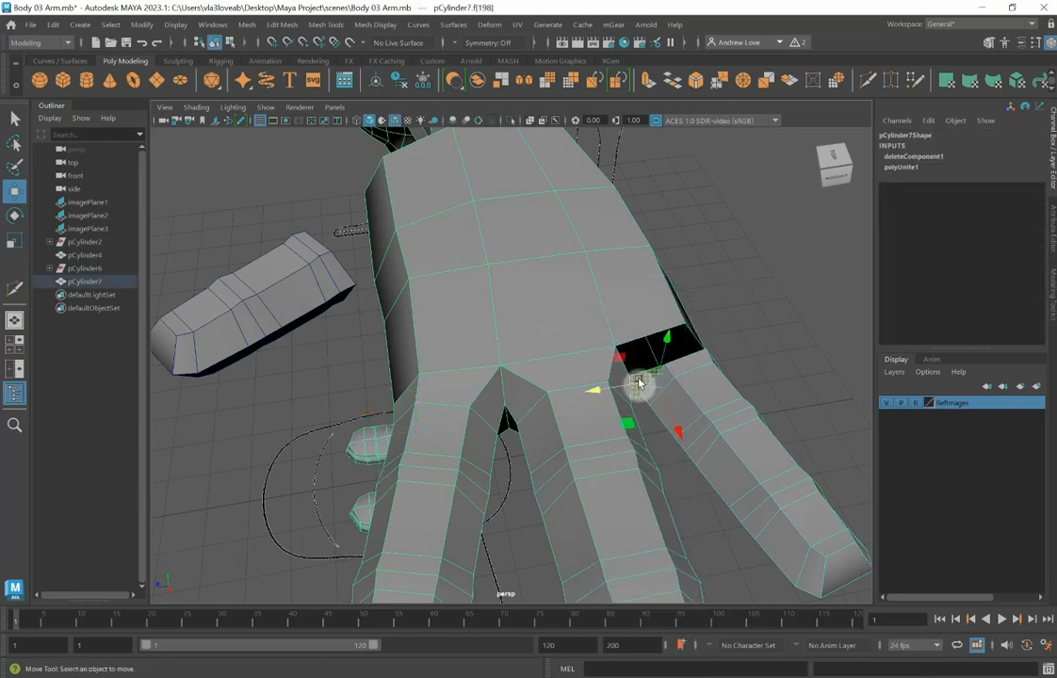
key("Delete")
Merge the outer finger's upper corner vertex on the hand's outer edge with the matching palm corner vertex.
left_click_drag(707, 417, 689, 428, "alt")
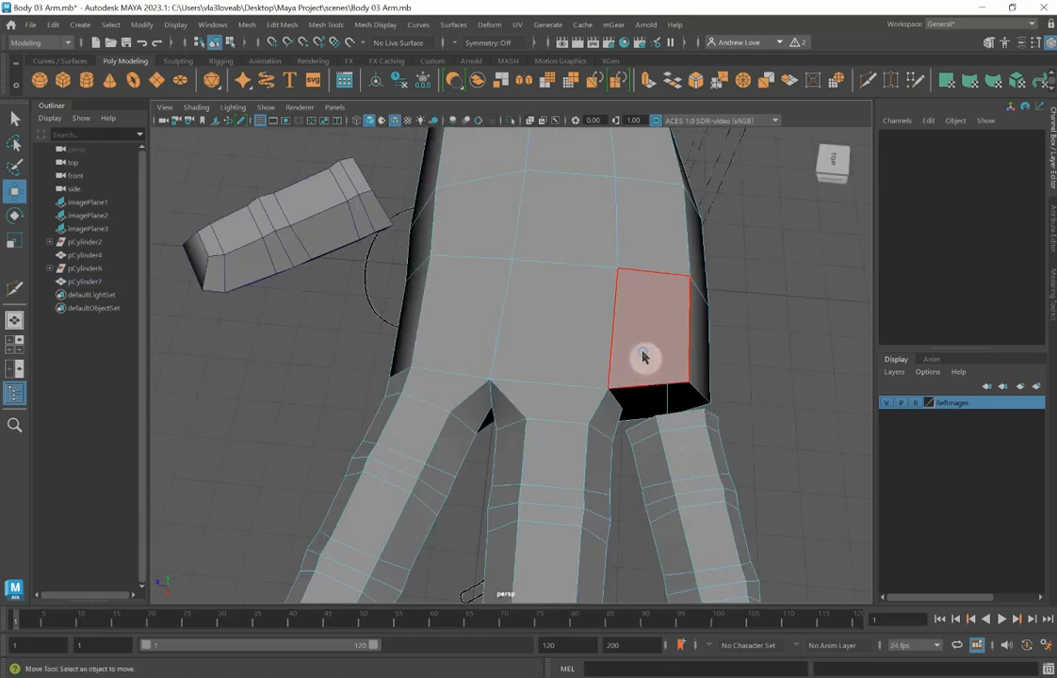
right_click_drag(643, 354, 589, 315)
scroll(592, 315, "up", 5)
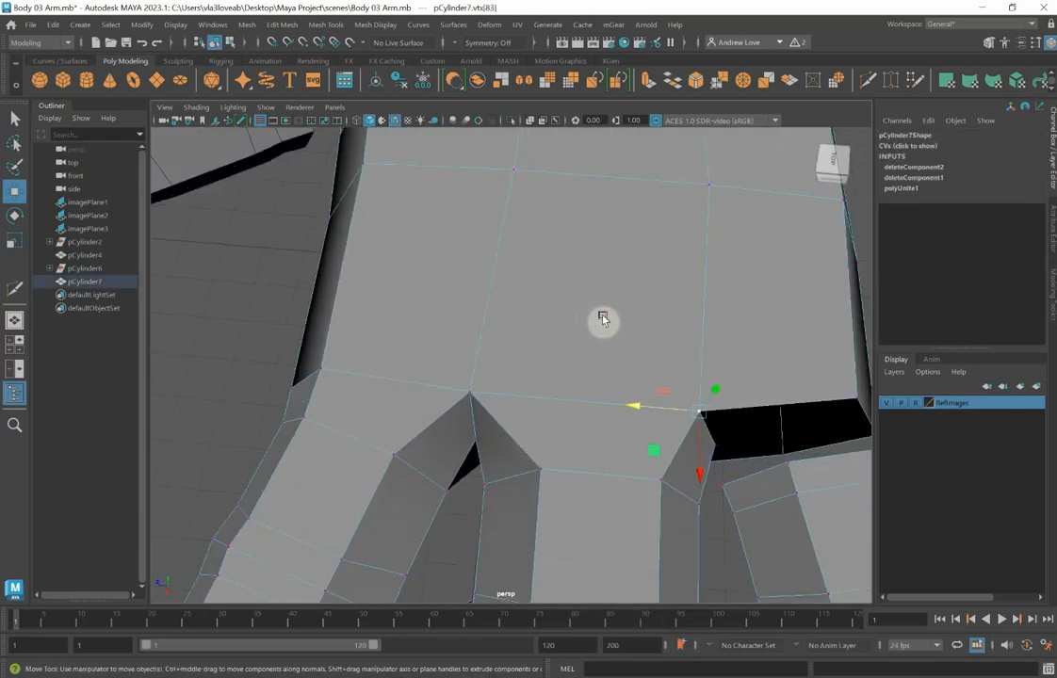
left_click_drag(606, 374, 656, 425, "alt")
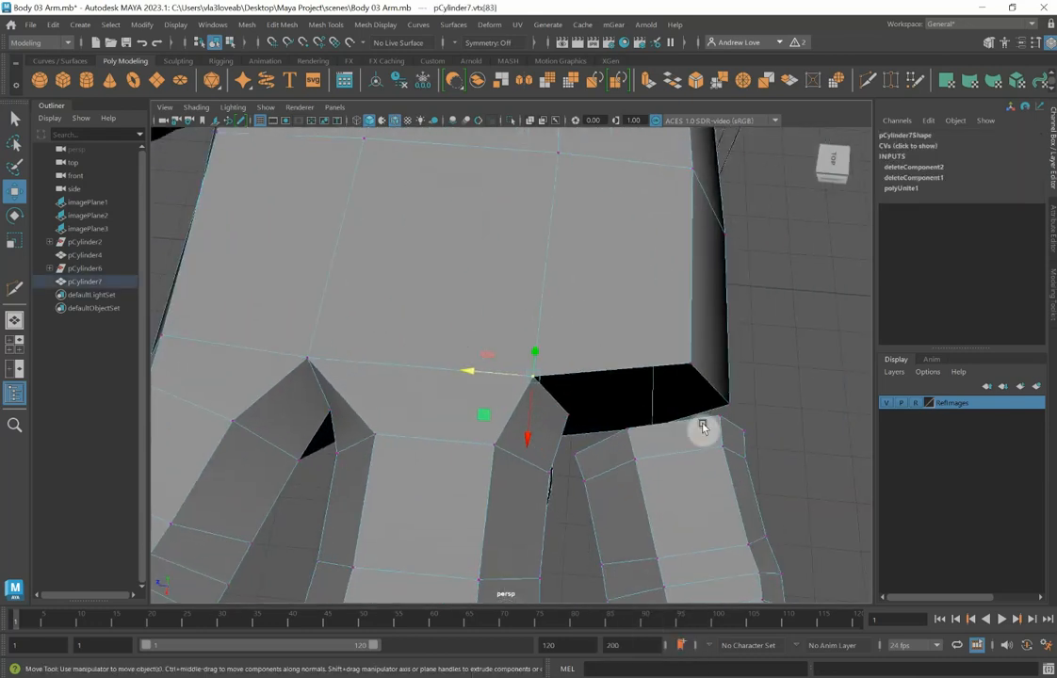
left_click(702, 428)
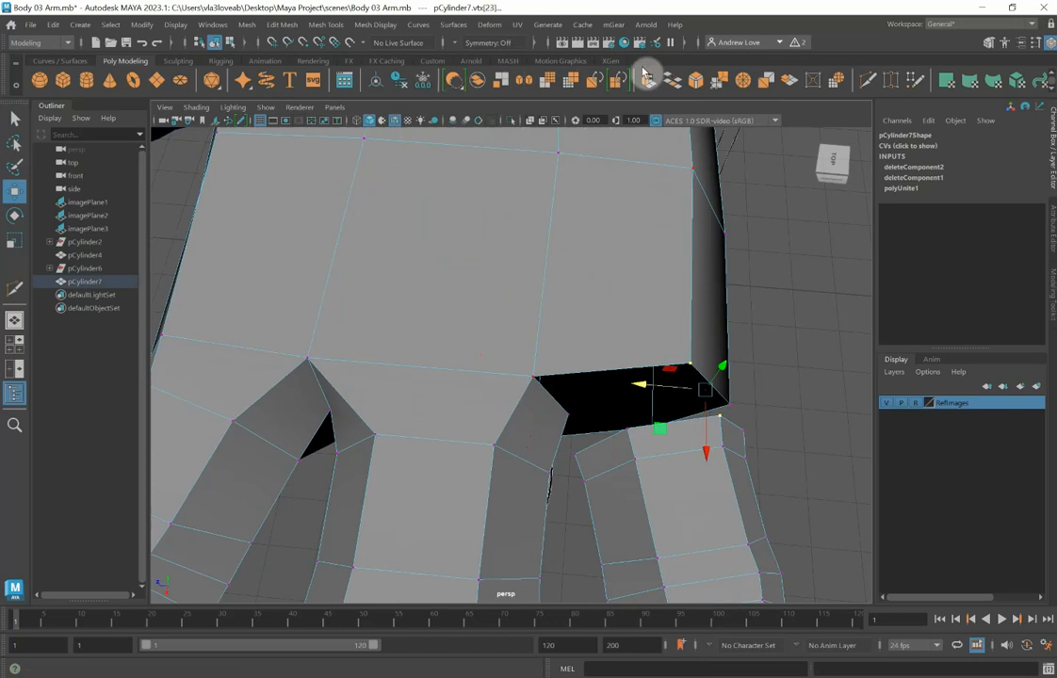
left_click(744, 83)
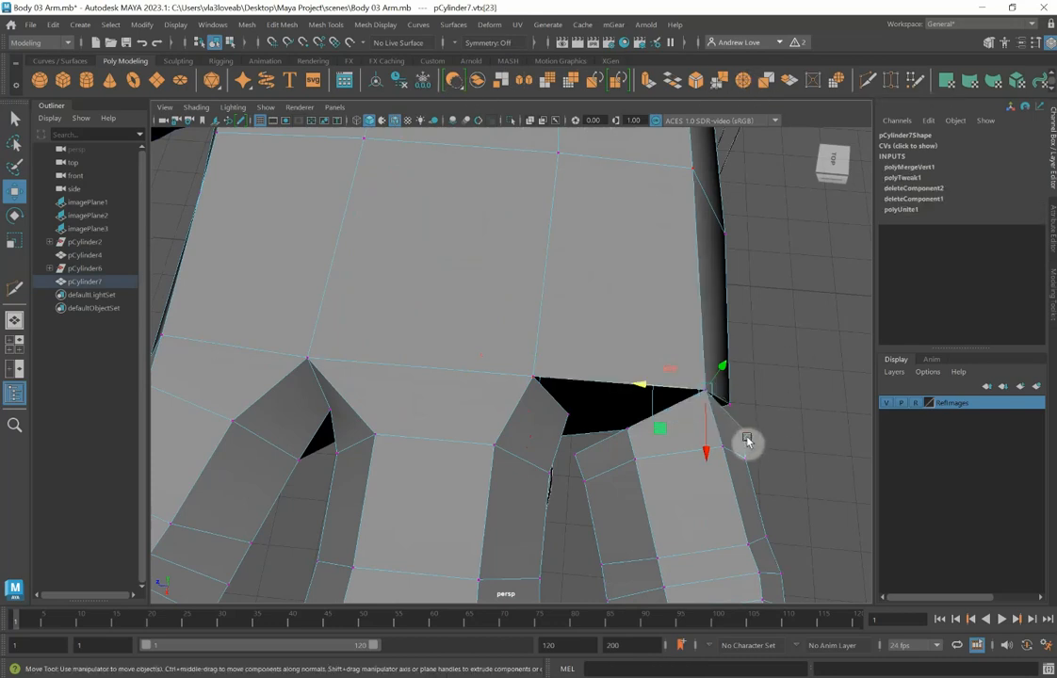
Merge the outer finger's two side base vertices, first the outer and then the inner, with their matching palm vertices.
left_click(741, 399)
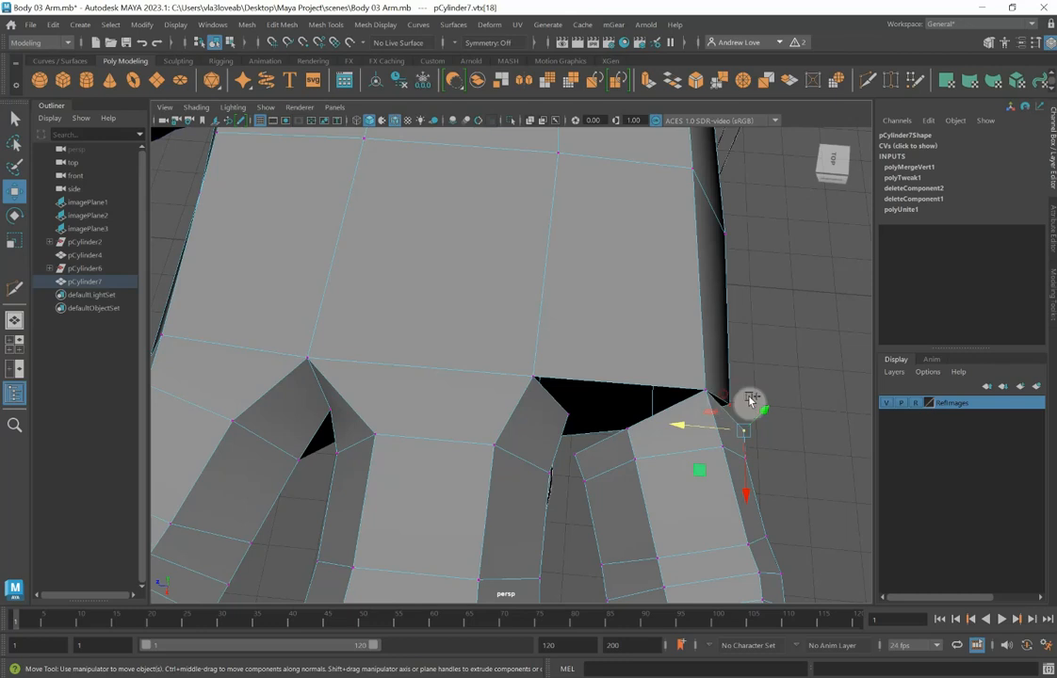
left_click(749, 400, "shift")
key("g")
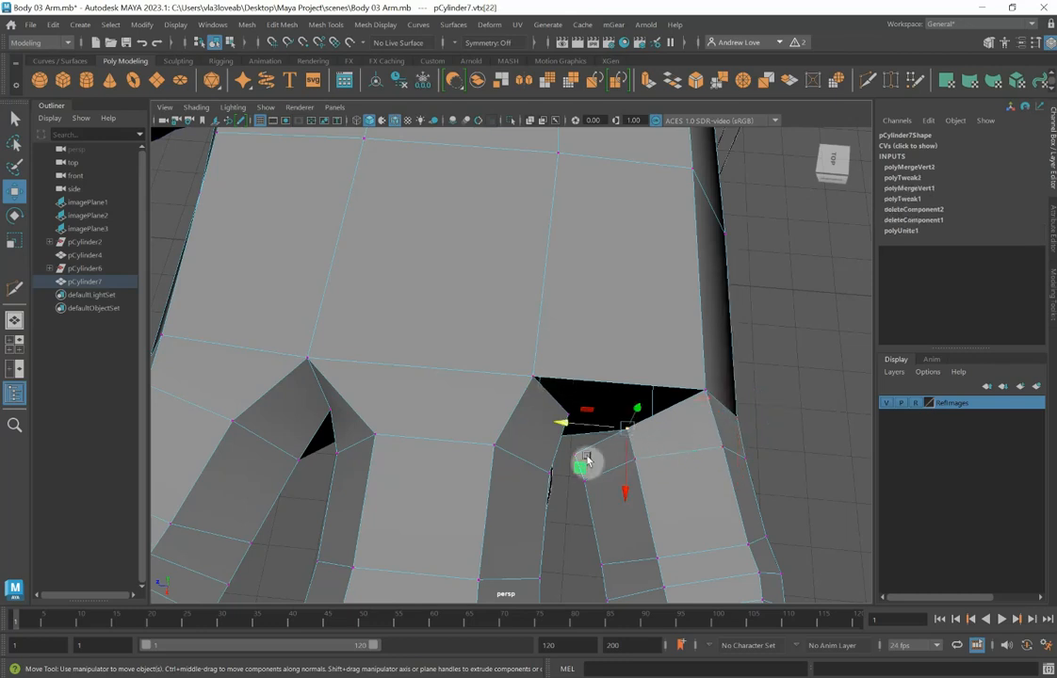
left_click_drag(576, 456, 568, 417)
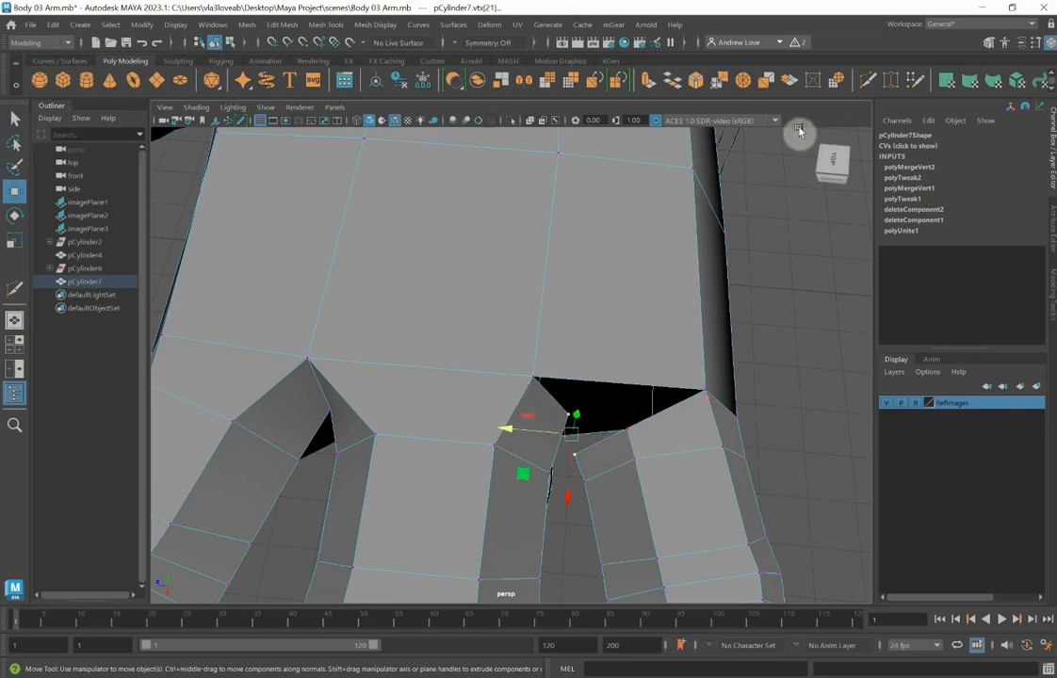
left_click(744, 83)
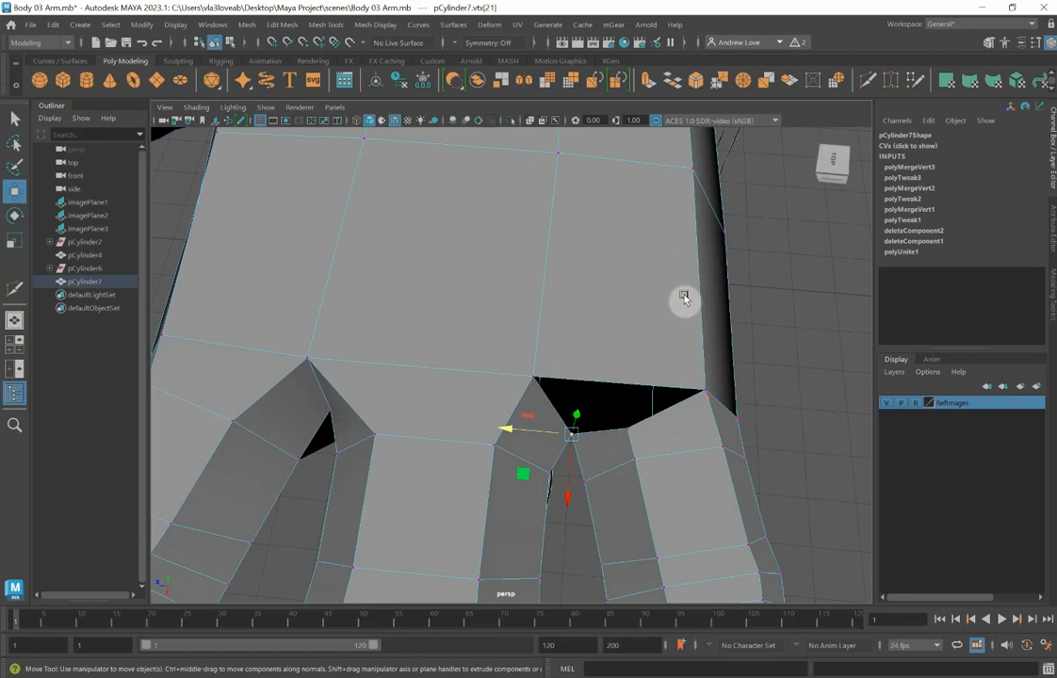
Merge the outer finger's upper inner corner vertex with the palm vertex beside the middle finger and nudge it to even the knuckle line.
left_click(627, 428)
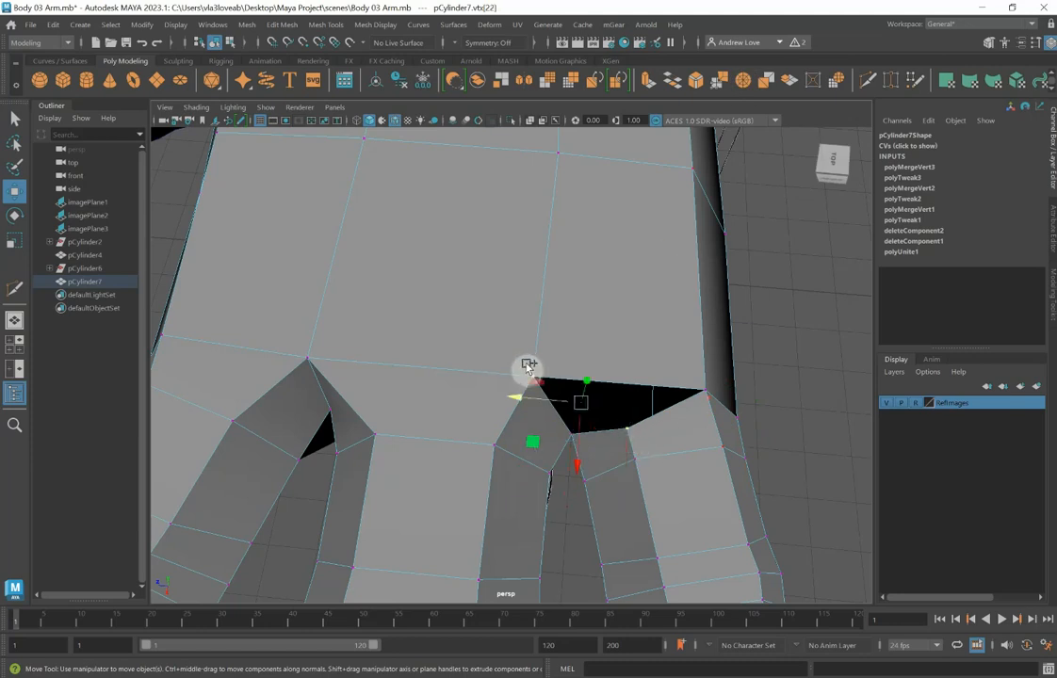
left_click(754, 85)
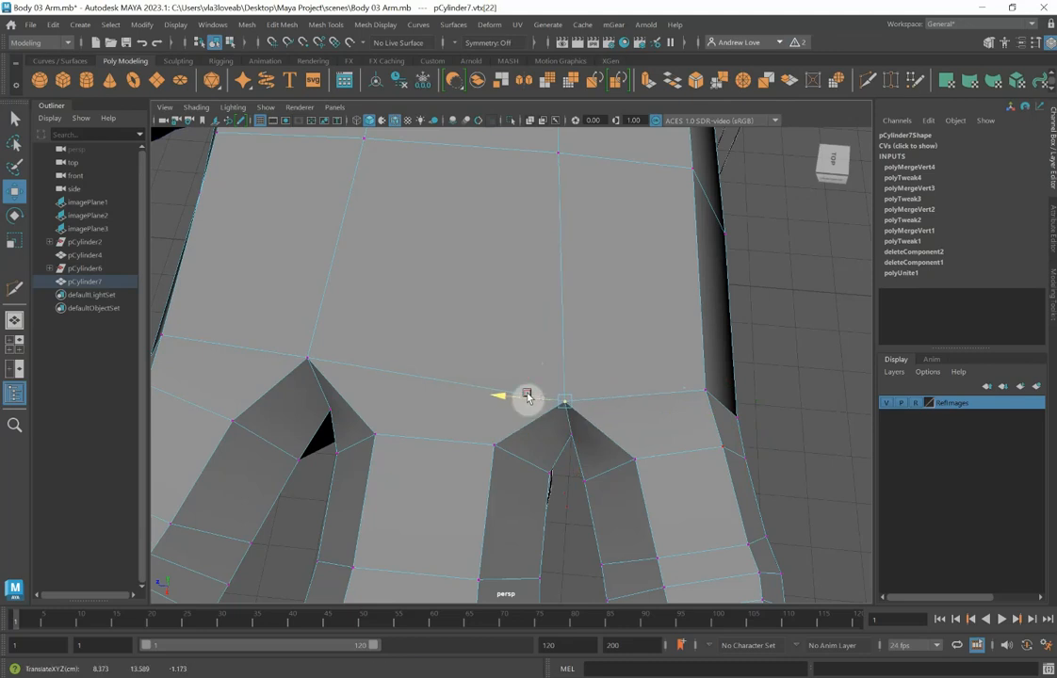
left_click_drag(561, 448, 547, 386)
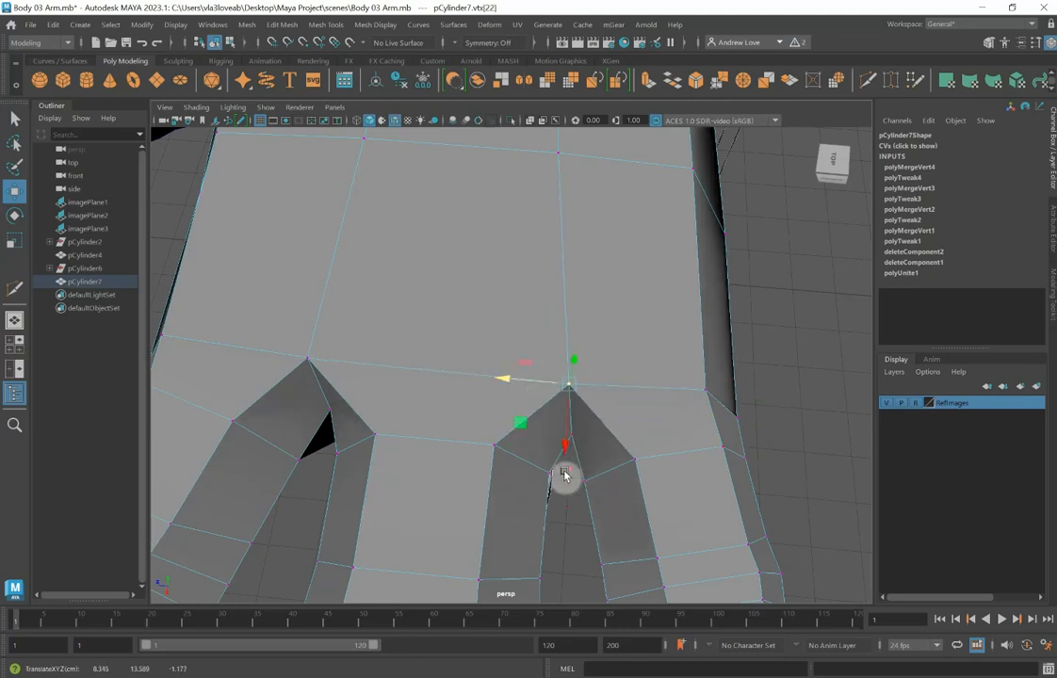
On the underside, merge the outer finger's two lower corner vertices with their matching palm vertices.
scroll(565, 475, "down", 2)
left_click_drag(528, 515, 550, 479, "alt")
left_click(591, 352)
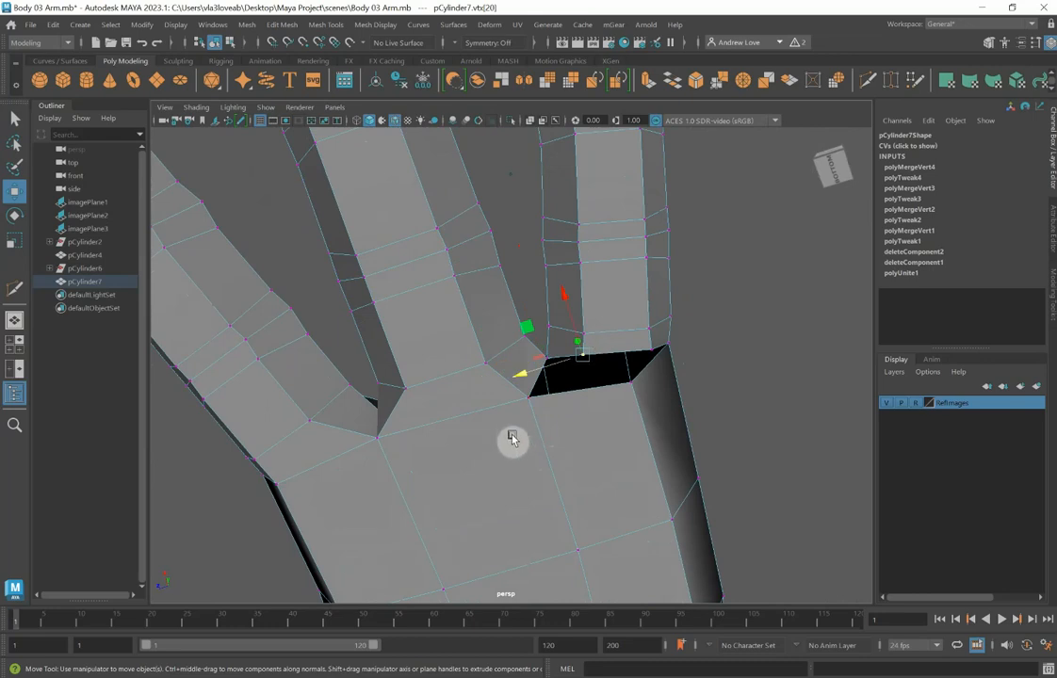
key("g")
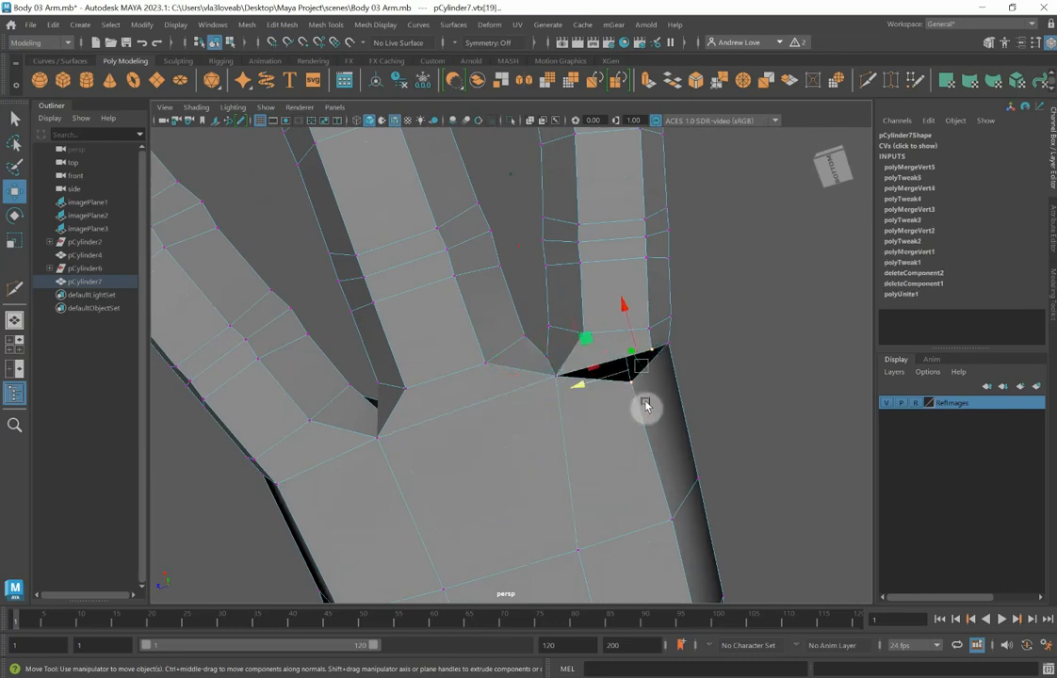
key("g")
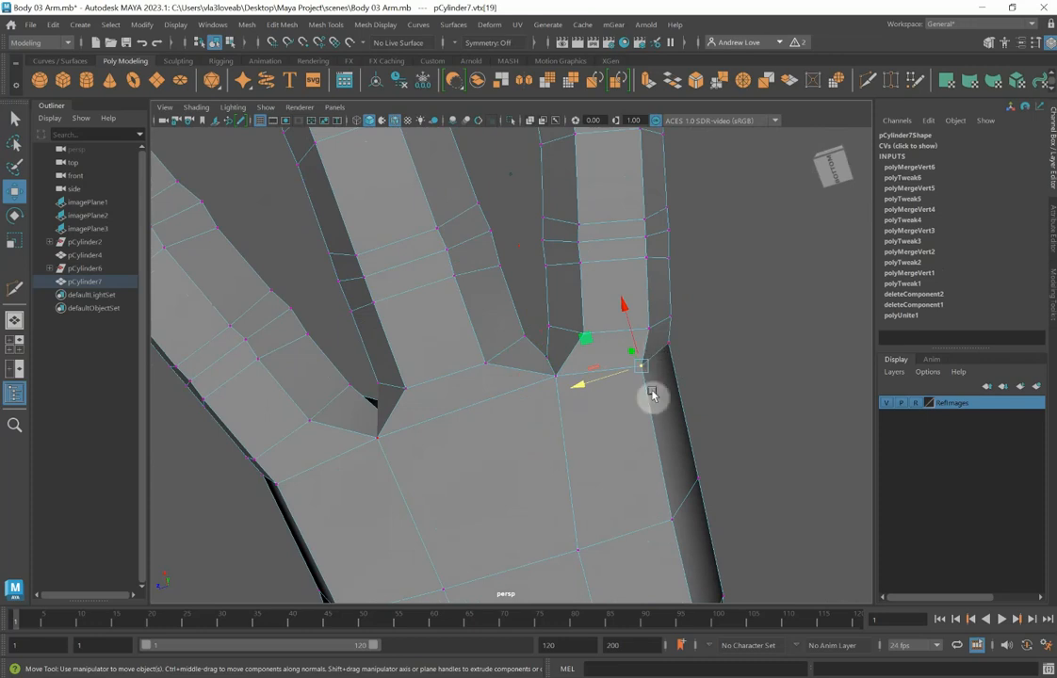
Reposition the underside palm vertex between the middle and outer fingers to even out the palm's edge.
left_click_drag(635, 415, 599, 373, "alt")
left_click(548, 366)
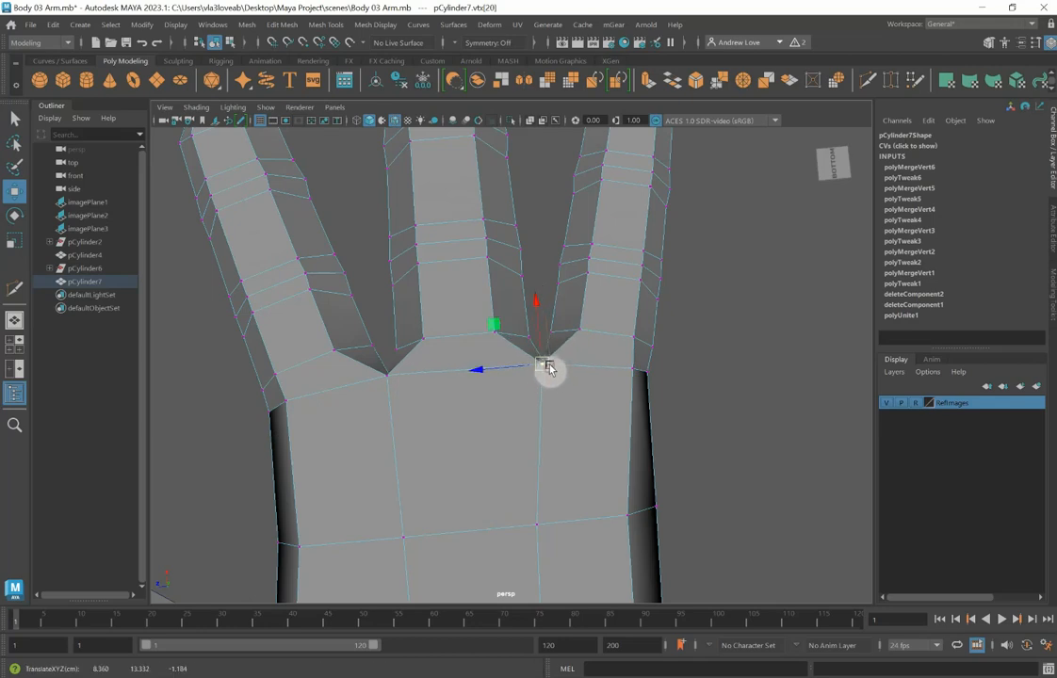
scroll(549, 367, "down", 3)
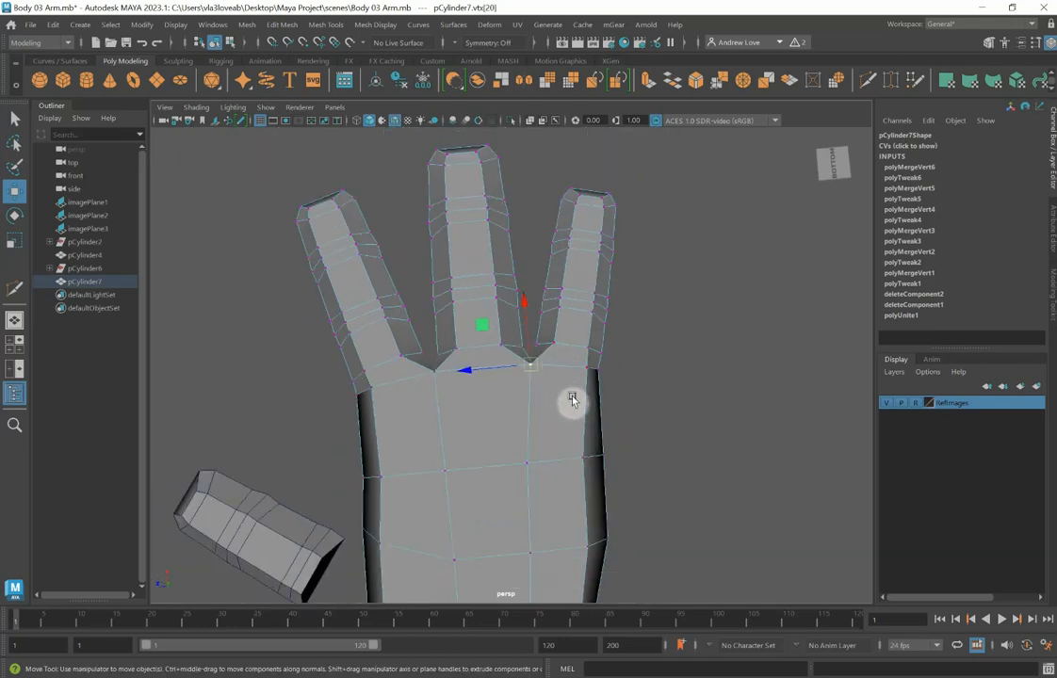
On the back of the hand, nudge the outer finger's upper outer corner vertex slightly toward the hand's outer edge.
left_click_drag(571, 401, 543, 494, "alt")
scroll(515, 443, "up", 3)
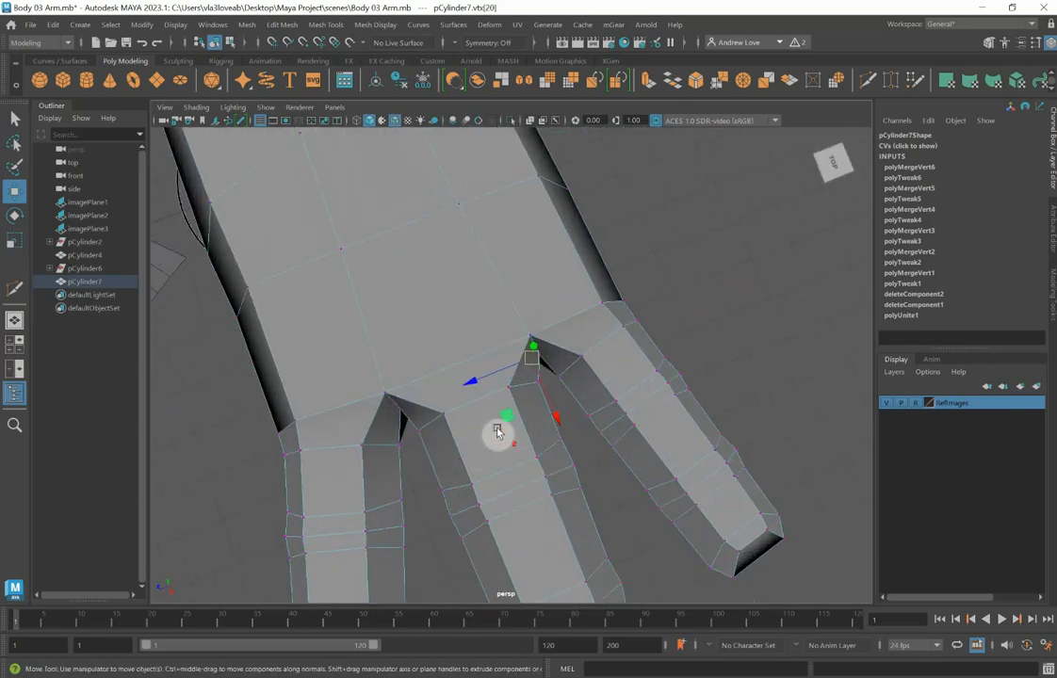
middle_click_drag(530, 385, 504, 450, "alt")
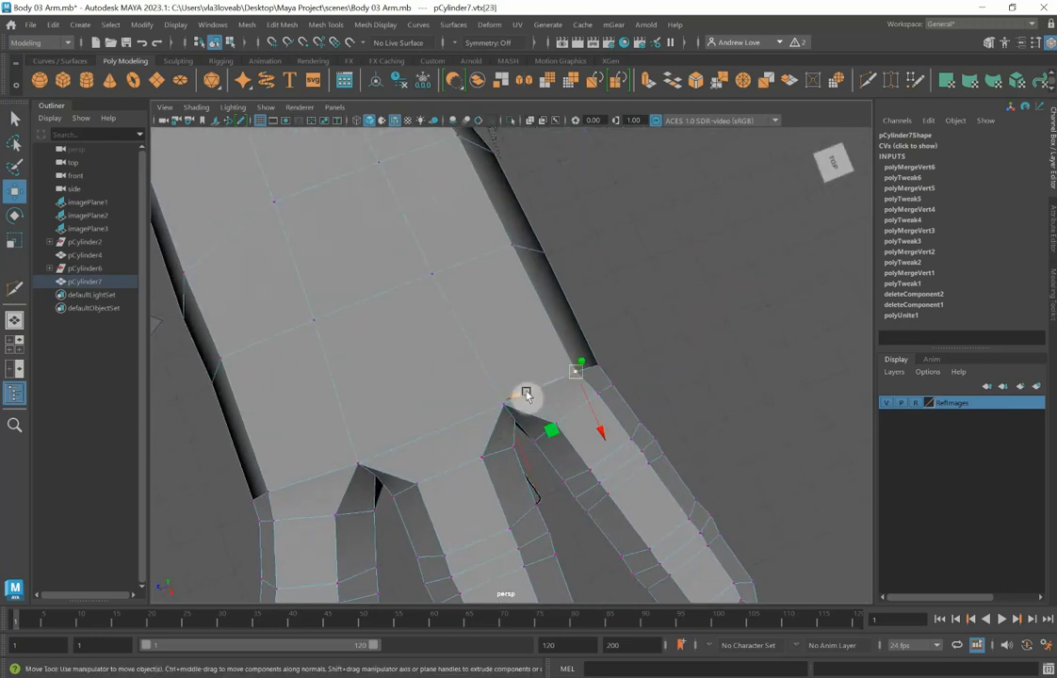
middle_click_drag(526, 393, 532, 391)
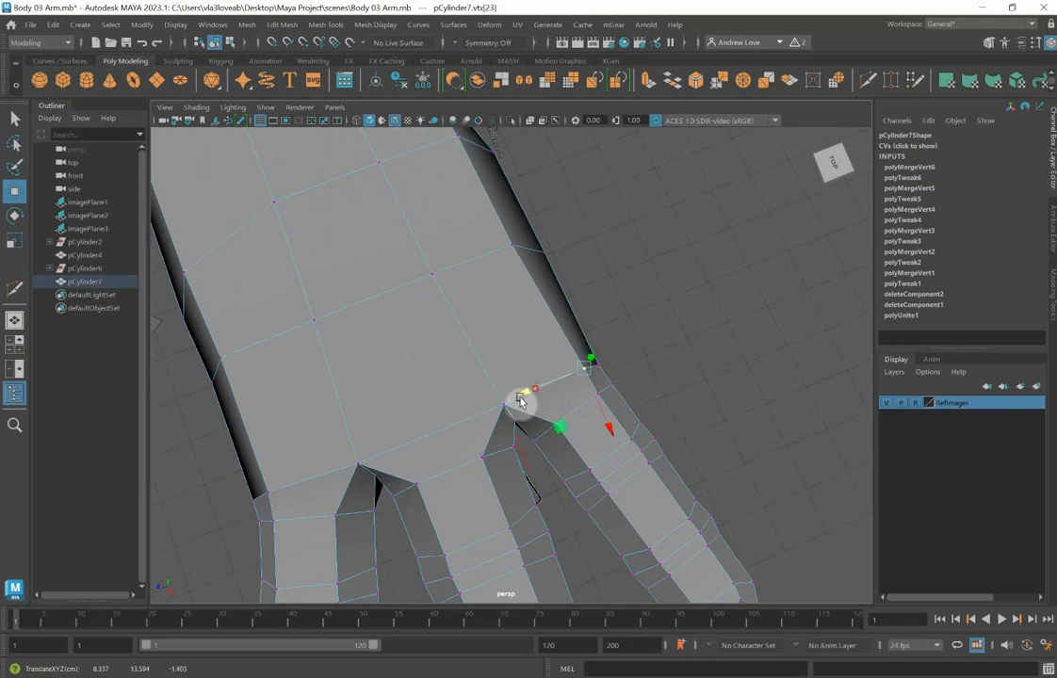
On the back of the hand, nudge the palm vertex between the middle and outer fingers along the knuckle line.
left_click(504, 406)
middle_click_drag(475, 418, 475, 416)
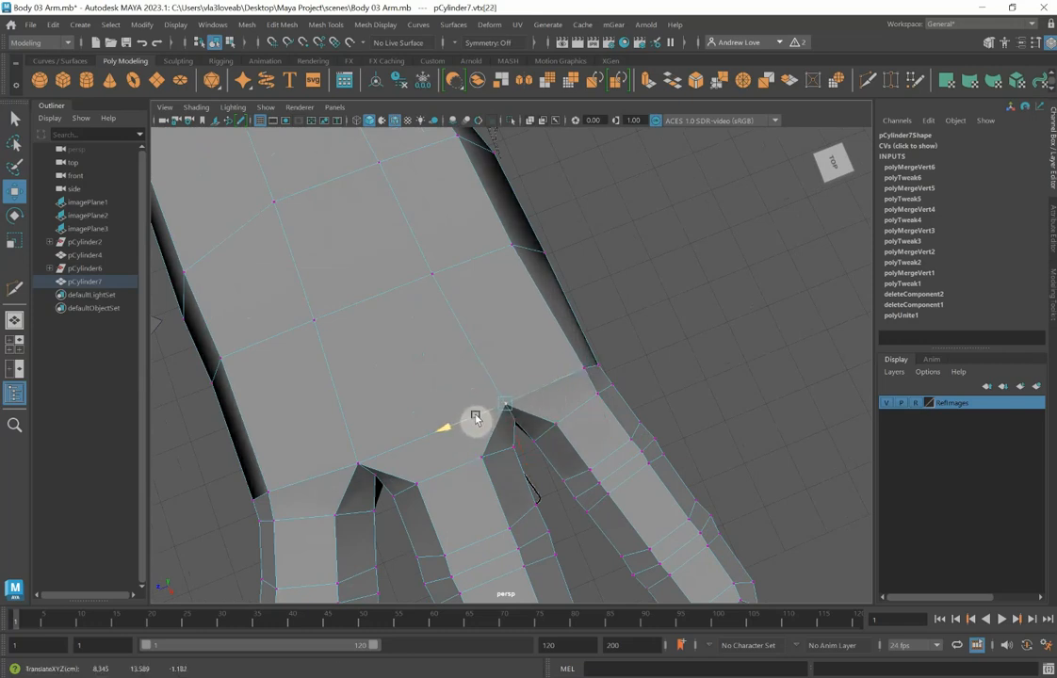
left_click(513, 244)
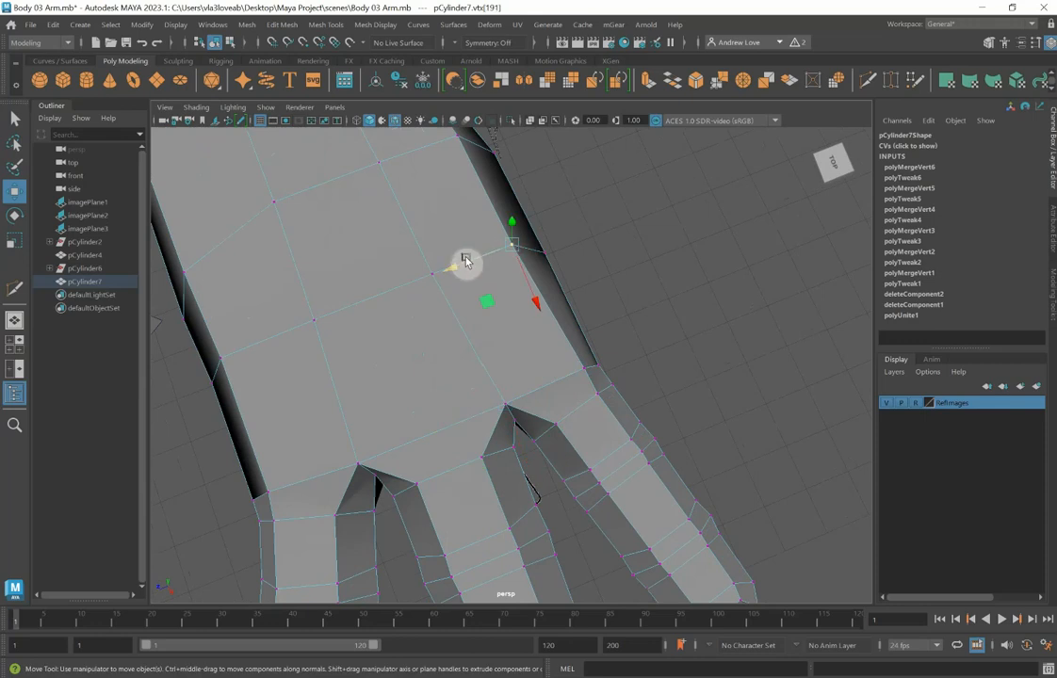
left_click_drag(347, 336, 351, 383, "alt")
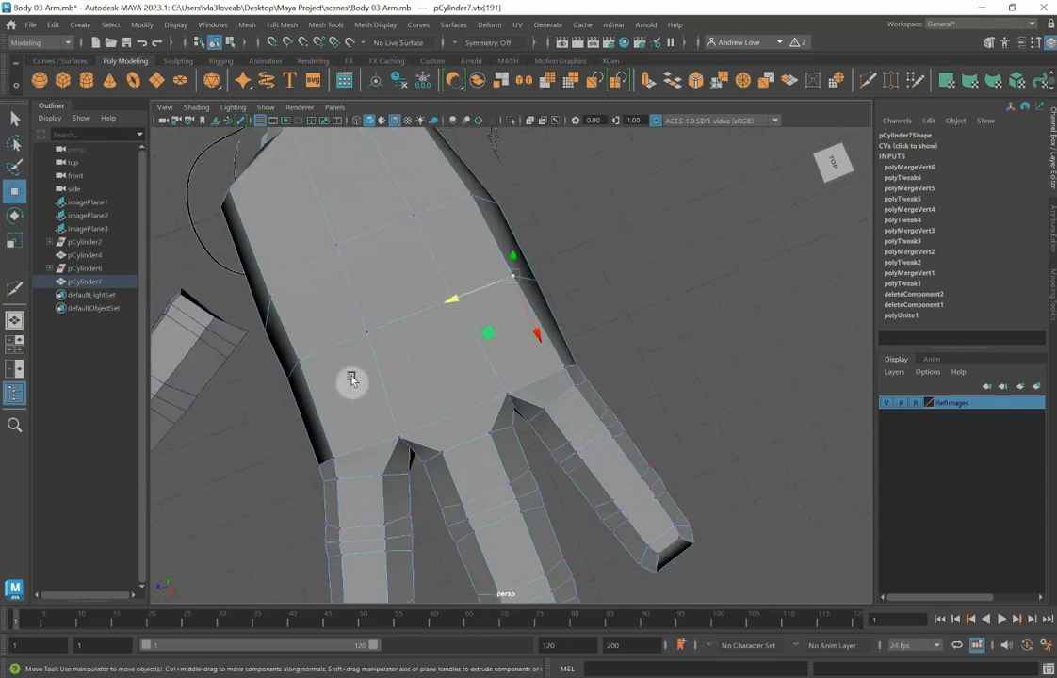
left_click_drag(348, 447, 329, 323, "alt")
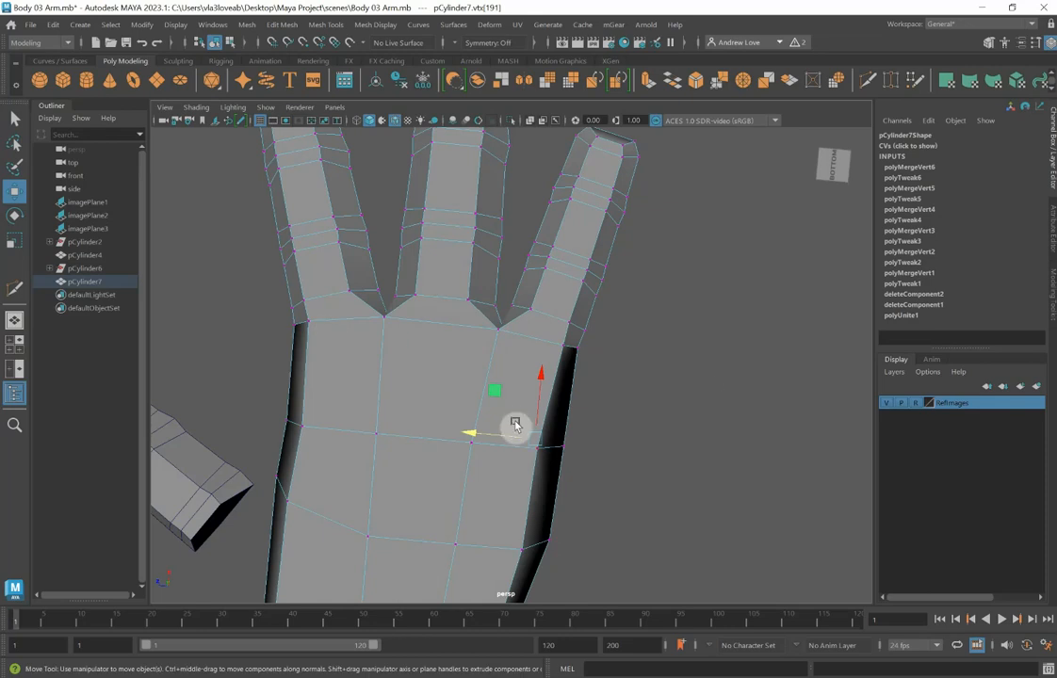
In the top view, pull the palm's outer corner vertices and the web vertices between the outer and middle fingers back toward the wrist.
key("space")
key("space")
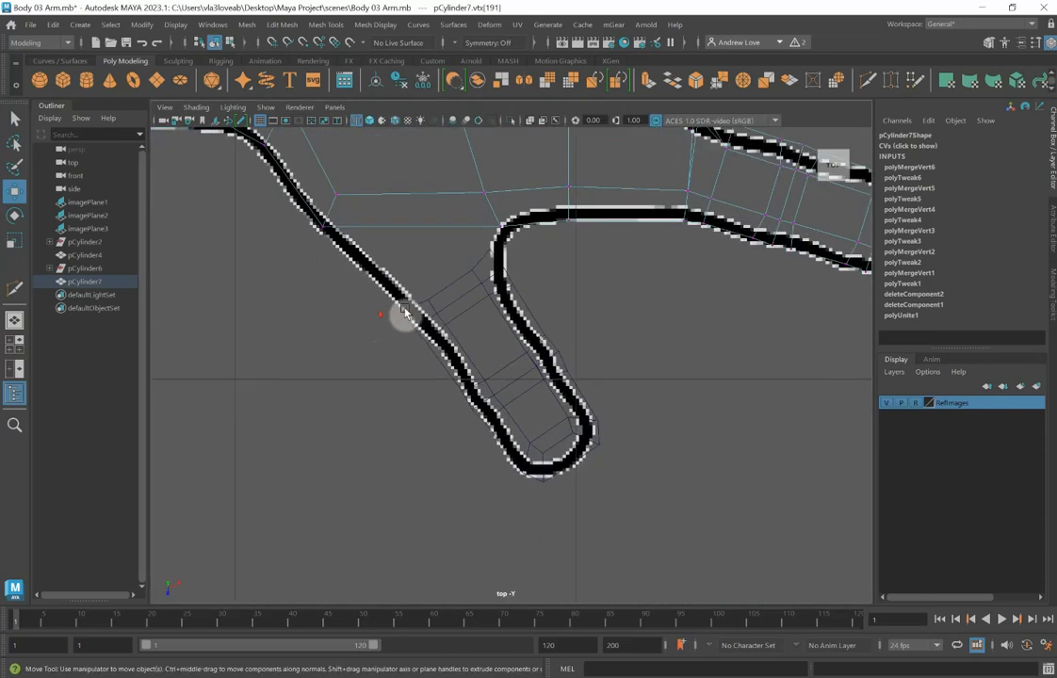
right_click_drag(472, 269, 328, 445, "alt")
middle_click_drag(411, 335, 391, 533, "alt")
scroll(396, 505, "up", 2)
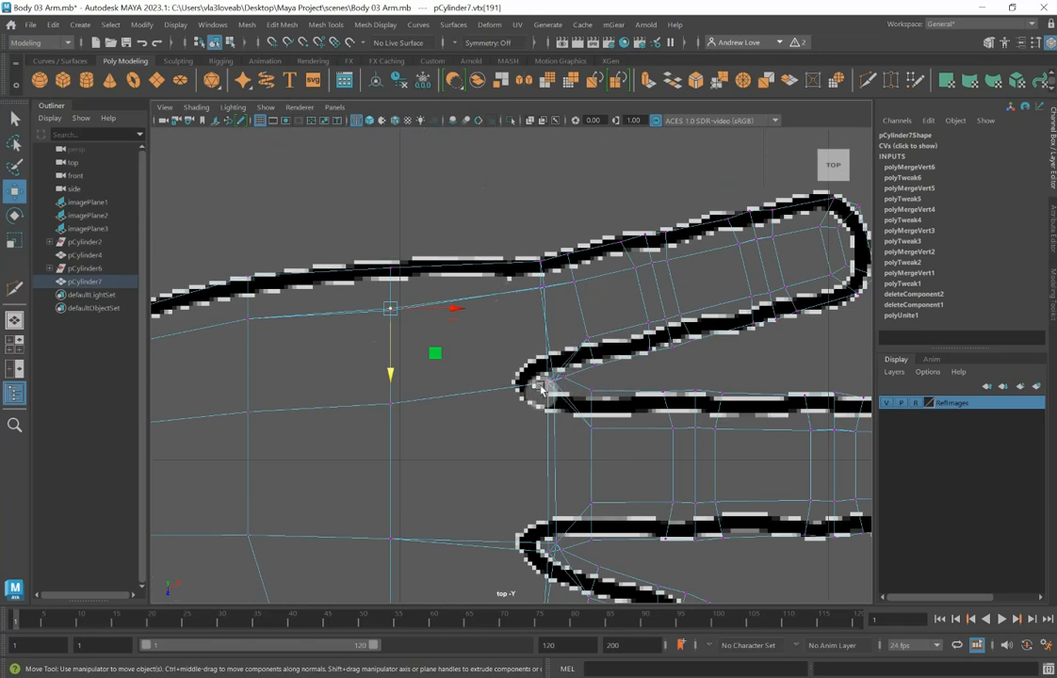
mouse_move(528, 288)
left_mouse_down()
mouse_move(556, 307)
mouse_move(512, 282)
left_mouse_up()
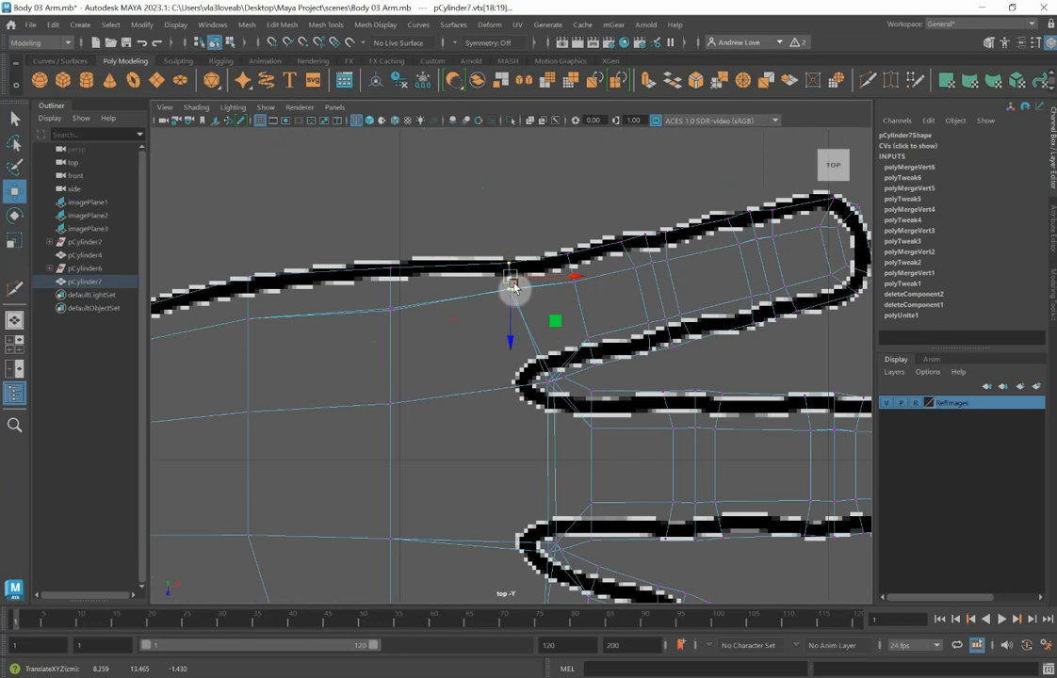
left_click_drag(509, 366, 520, 392)
Shift the outer finger's base vertices toward the palm and fine-tune its corners and the palm's outer corner against the reference outline.
left_click_drag(549, 248, 602, 361)
left_click_drag(578, 309, 558, 269)
left_click(571, 280)
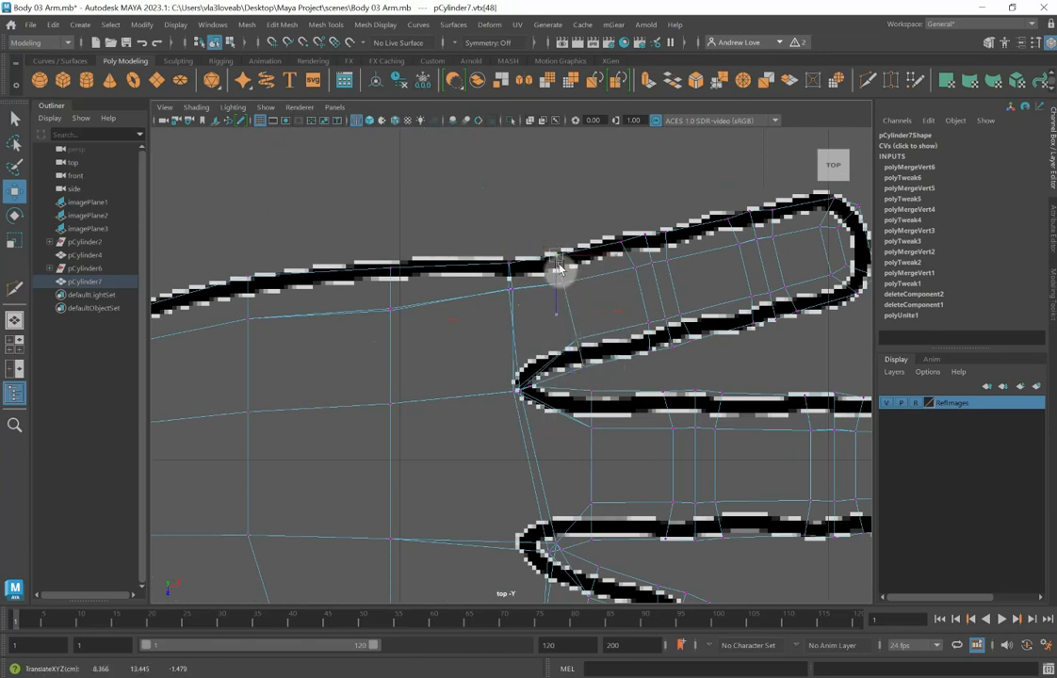
left_click(509, 267)
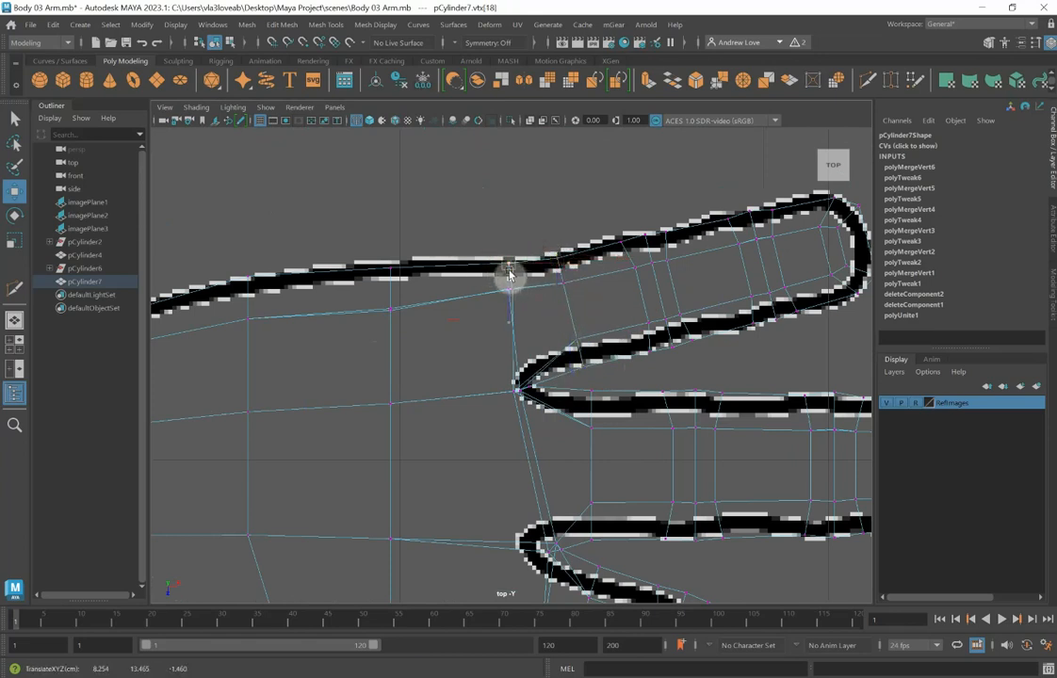
left_click(566, 340)
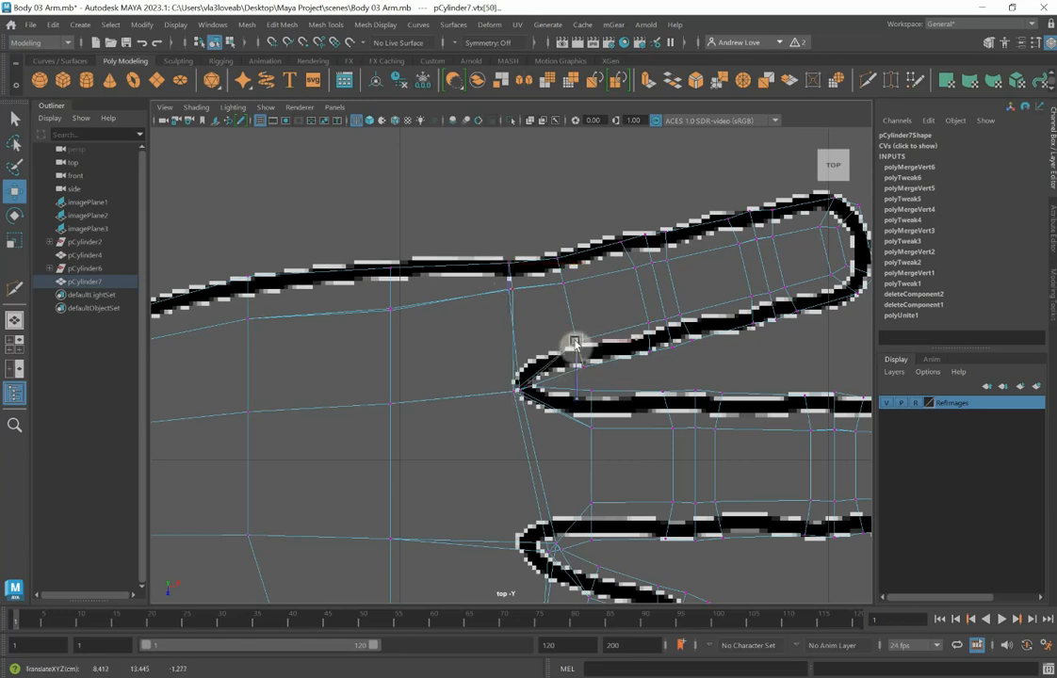
Pull the palm vertices at the index finger's outer base and the web between the index and middle fingers back toward the wrist.
middle_click_drag(467, 512, 434, 407, "alt")
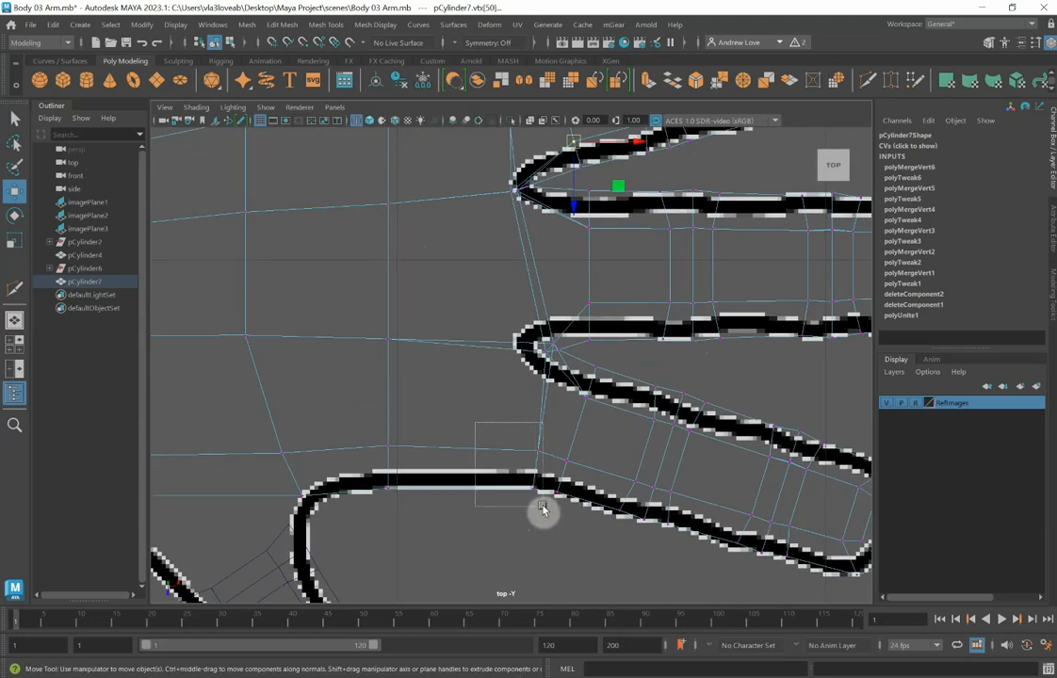
left_click_drag(543, 505, 502, 468)
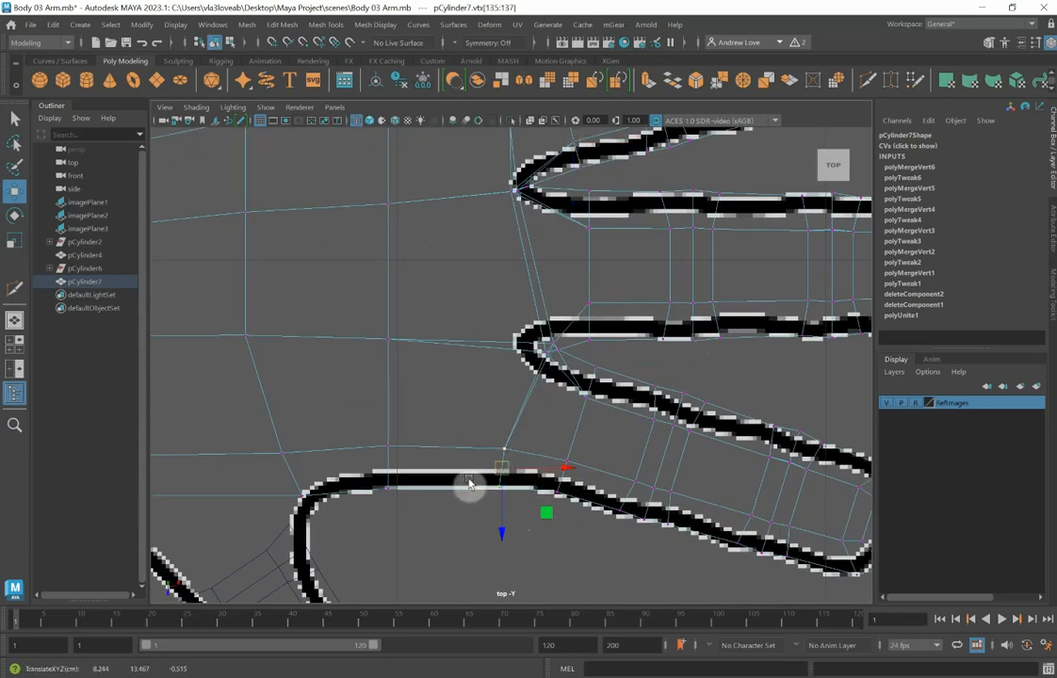
left_click(497, 489)
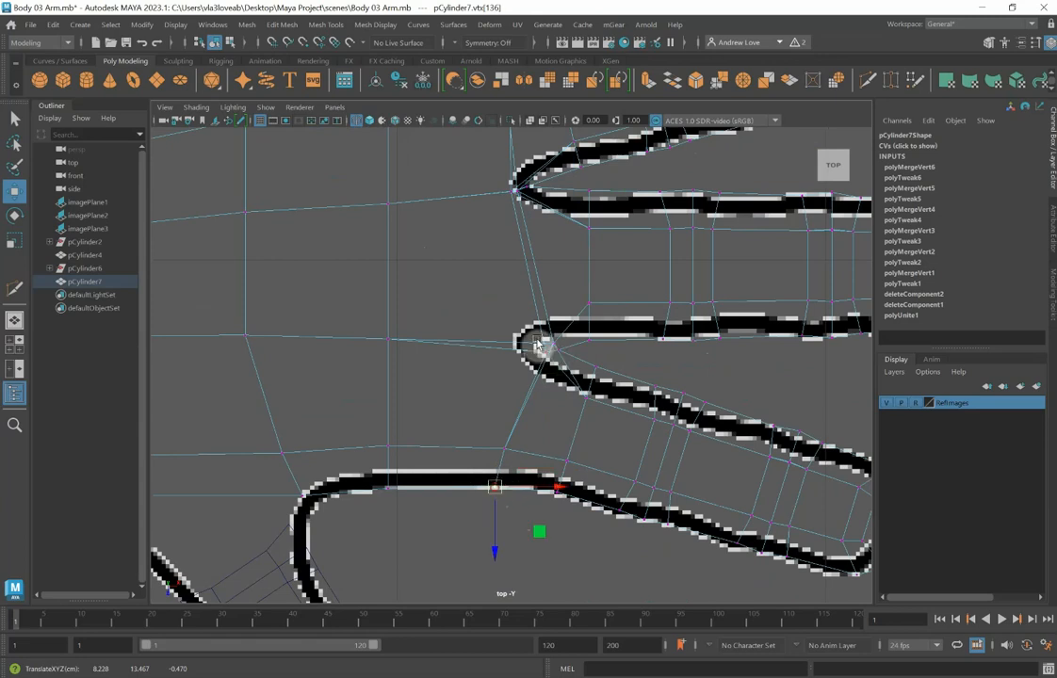
mouse_move(553, 354)
left_mouse_down()
mouse_move(562, 361)
mouse_move(535, 345)
left_mouse_up()
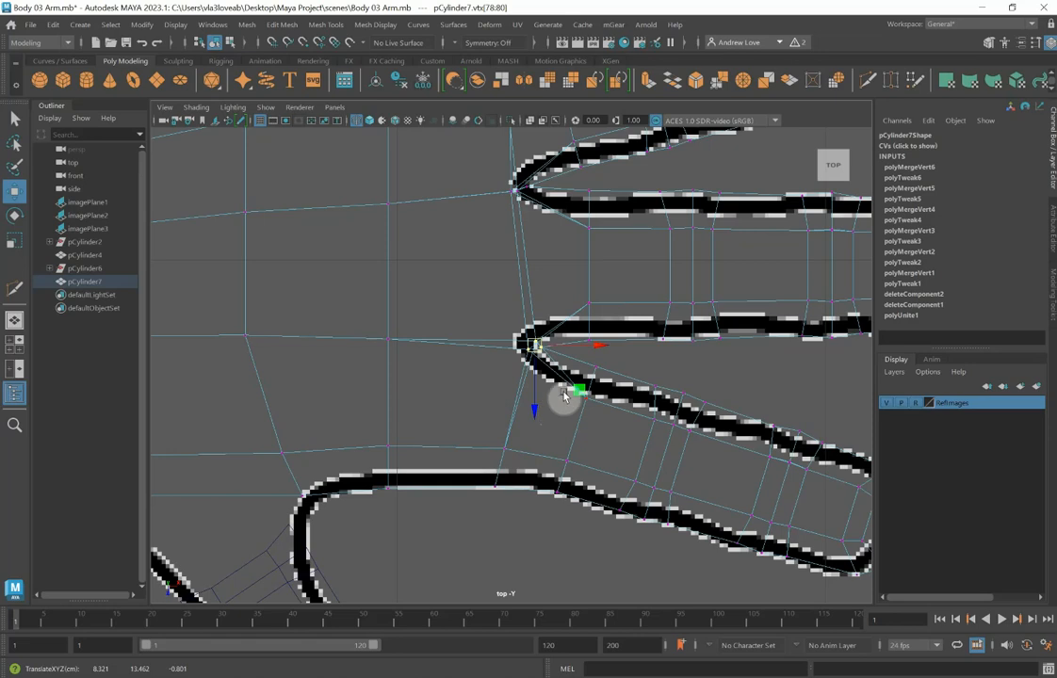
In the perspective view of the underside, nudge the web vertices on both sides of the middle finger to even out the knuckle line.
key("space")
key("space")
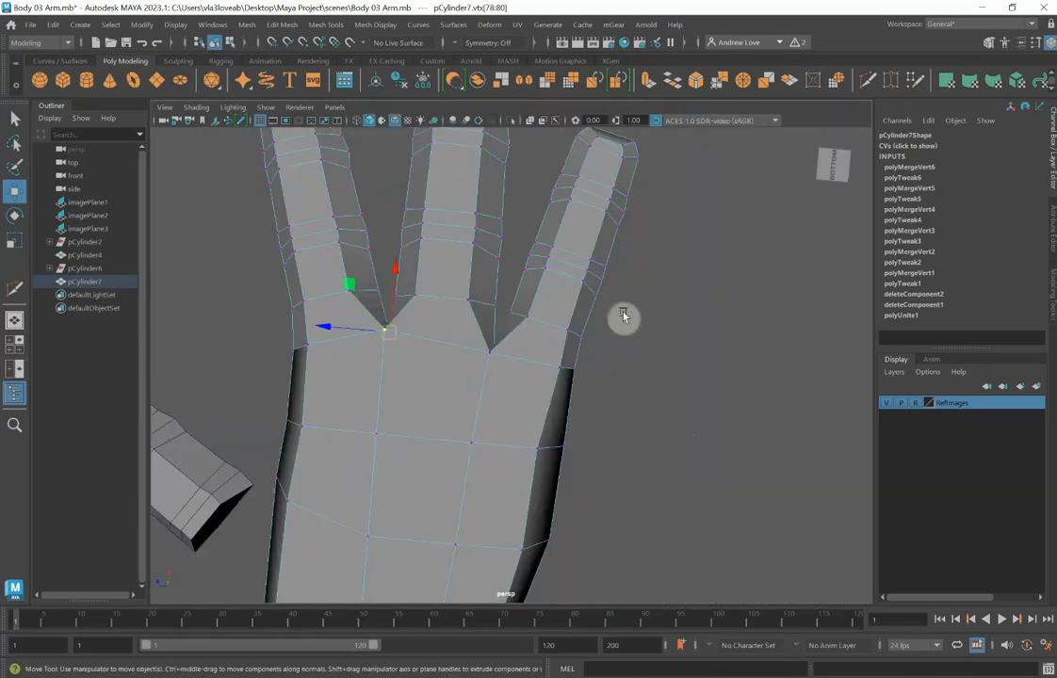
left_click_drag(415, 401, 414, 408, "alt")
left_click(414, 408)
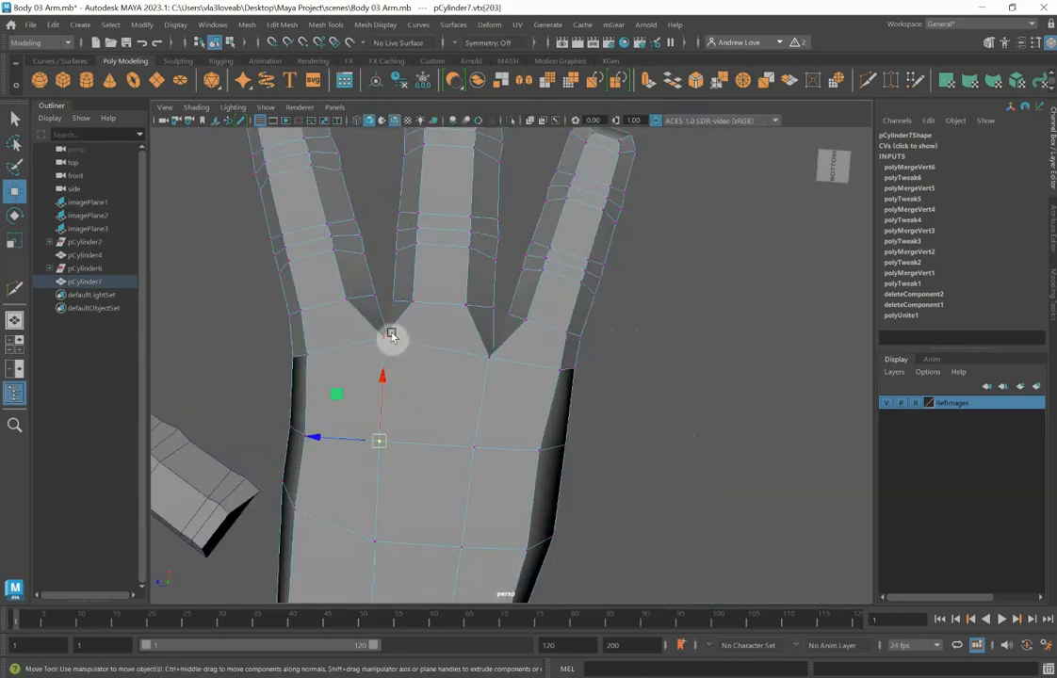
left_click(390, 334)
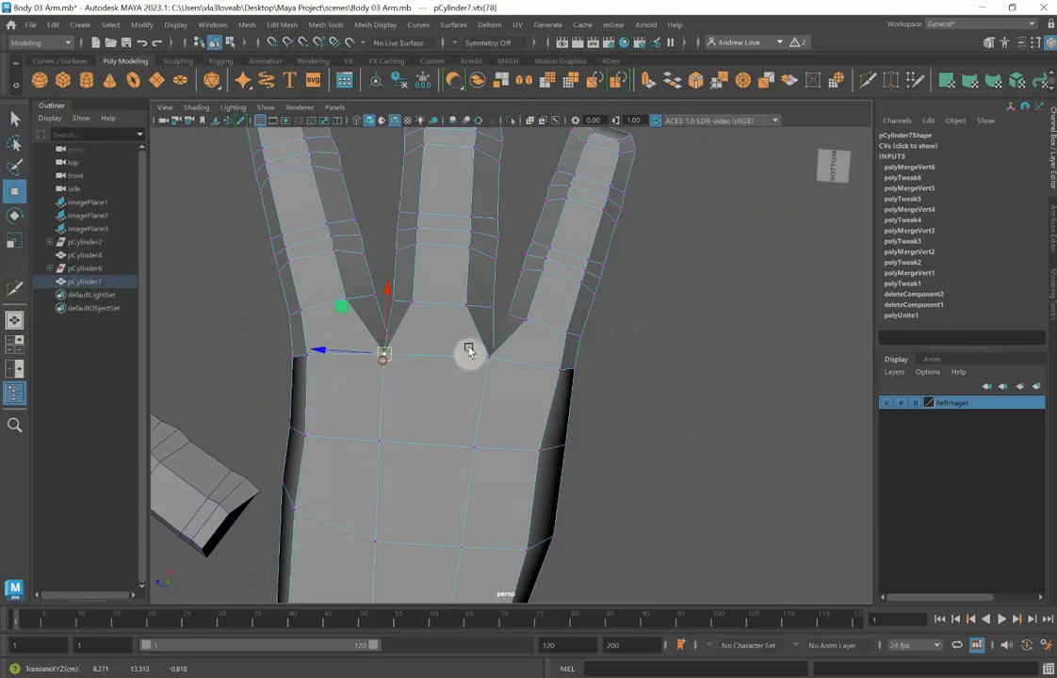
left_click_drag(488, 389, 497, 326, "alt")
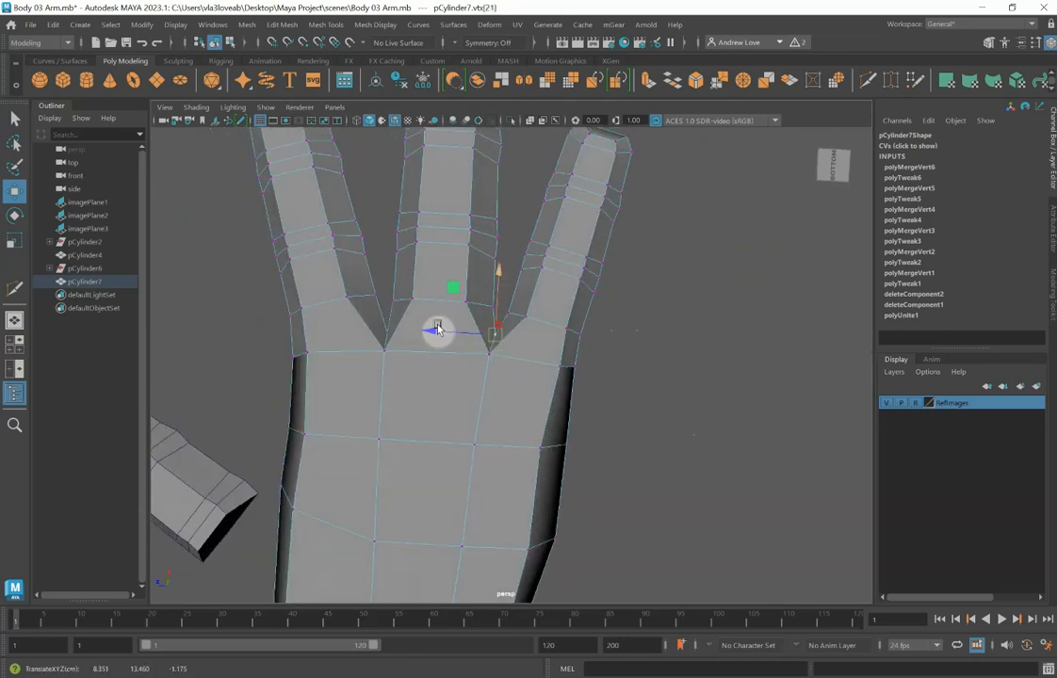
left_click(384, 334)
left_click_drag(389, 343, 387, 337)
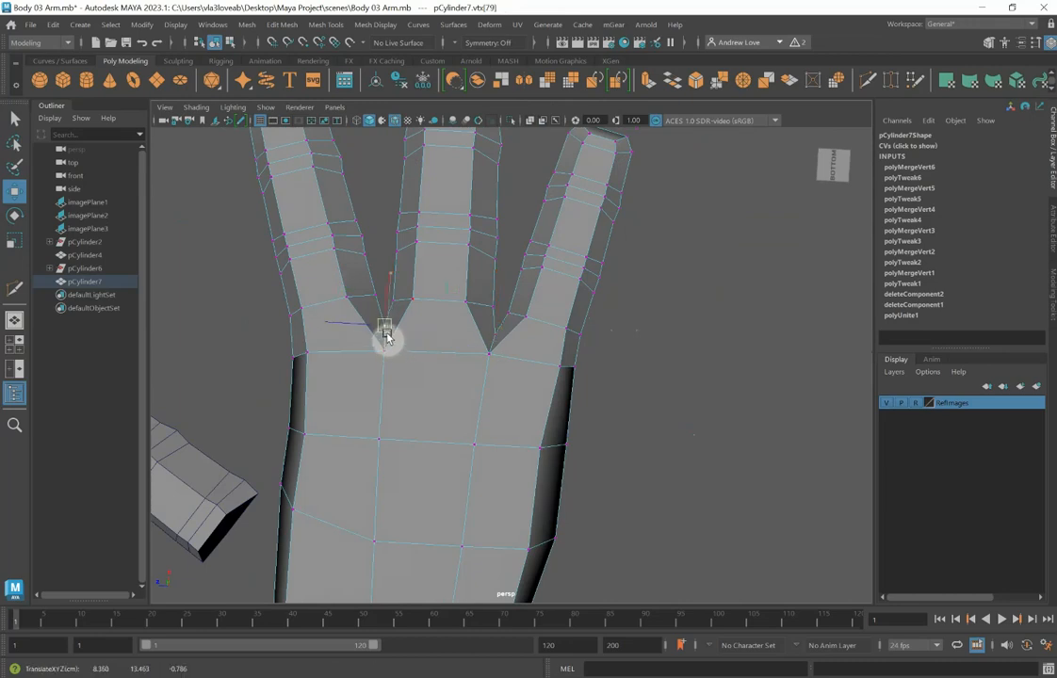
Insert an edge loop around the palm just behind the finger bases with Multi-Cut.
scroll(436, 369, "down", 6)
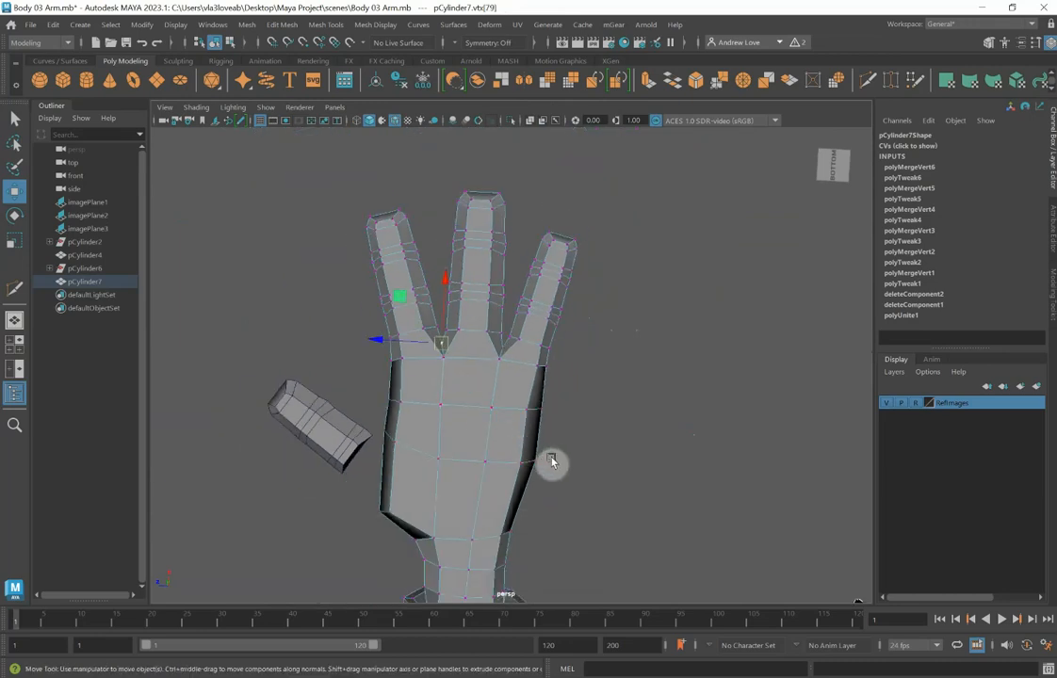
left_click_drag(552, 461, 271, 414, "alt")
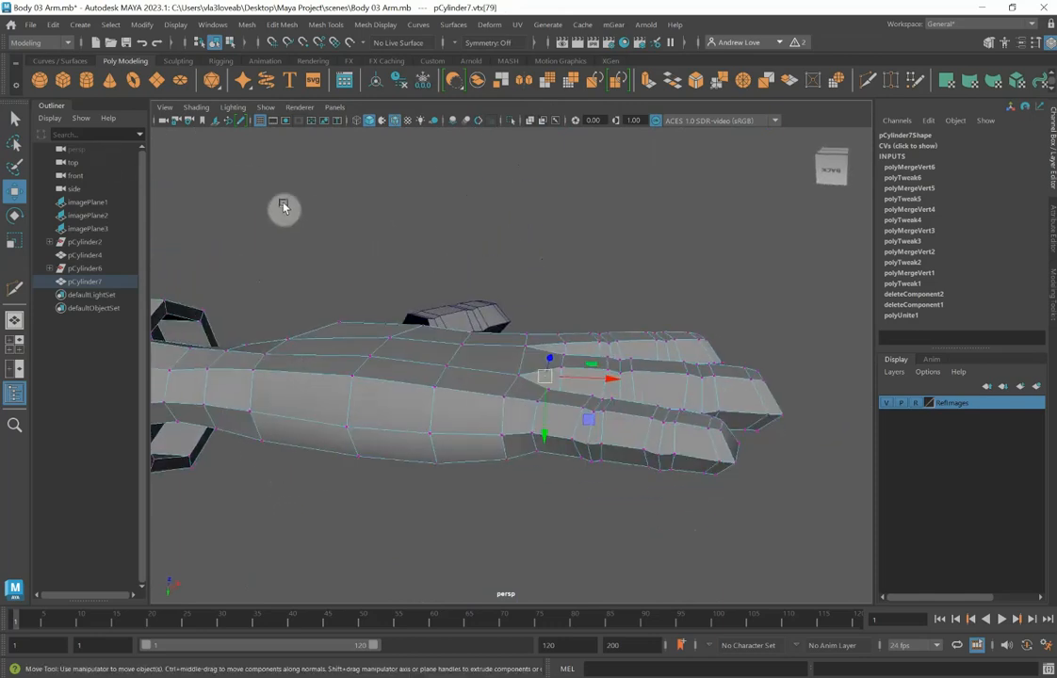
left_click(870, 84)
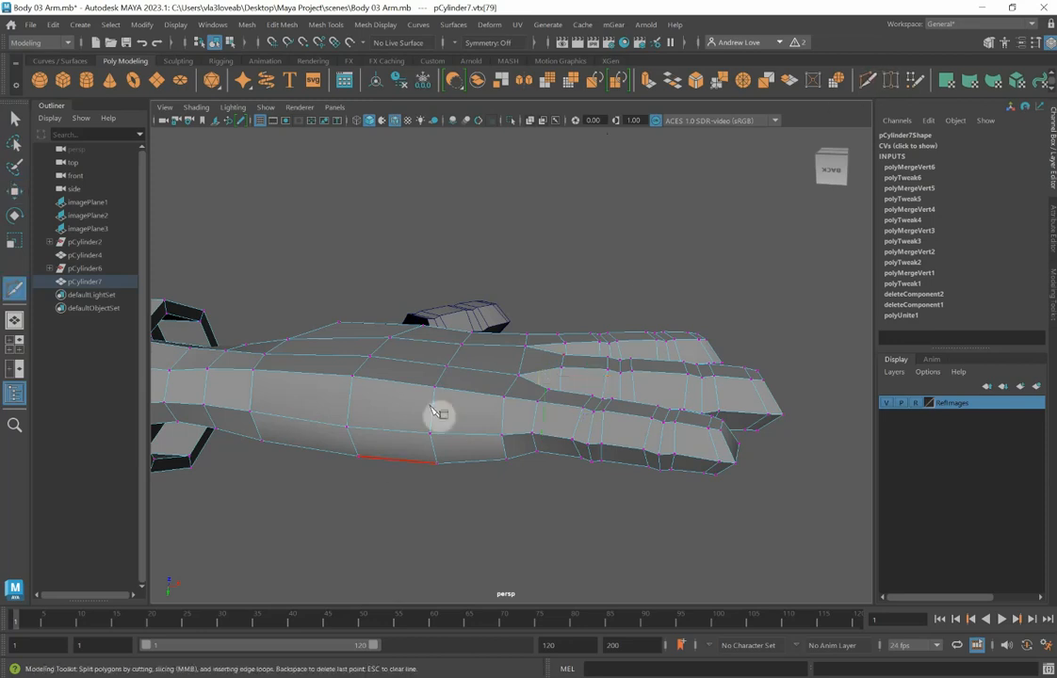
key("ctrl")
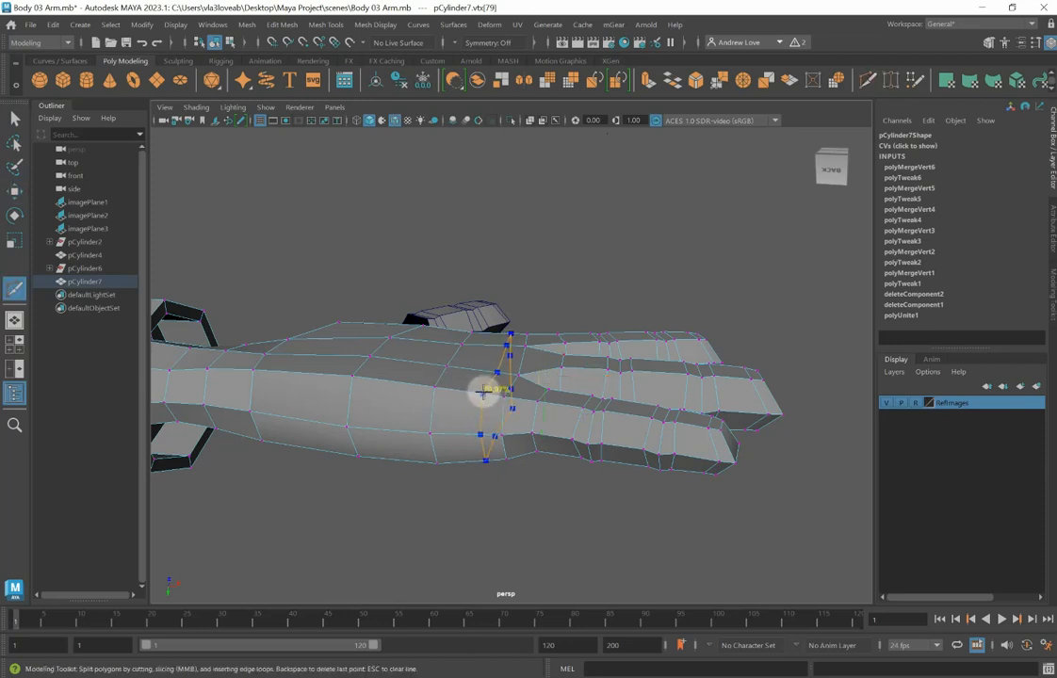
left_click(482, 391, "ctrl")
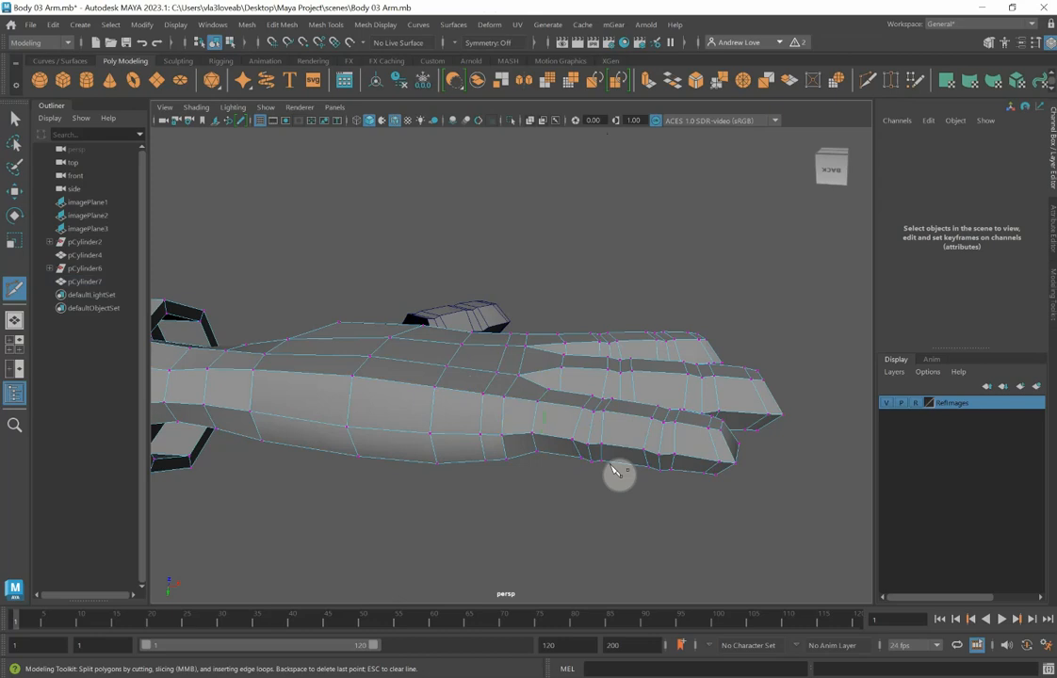
Raise the new loop's edges across the back of the hand to form the knuckle ridge.
left_click_drag(448, 548, 468, 416, "alt")
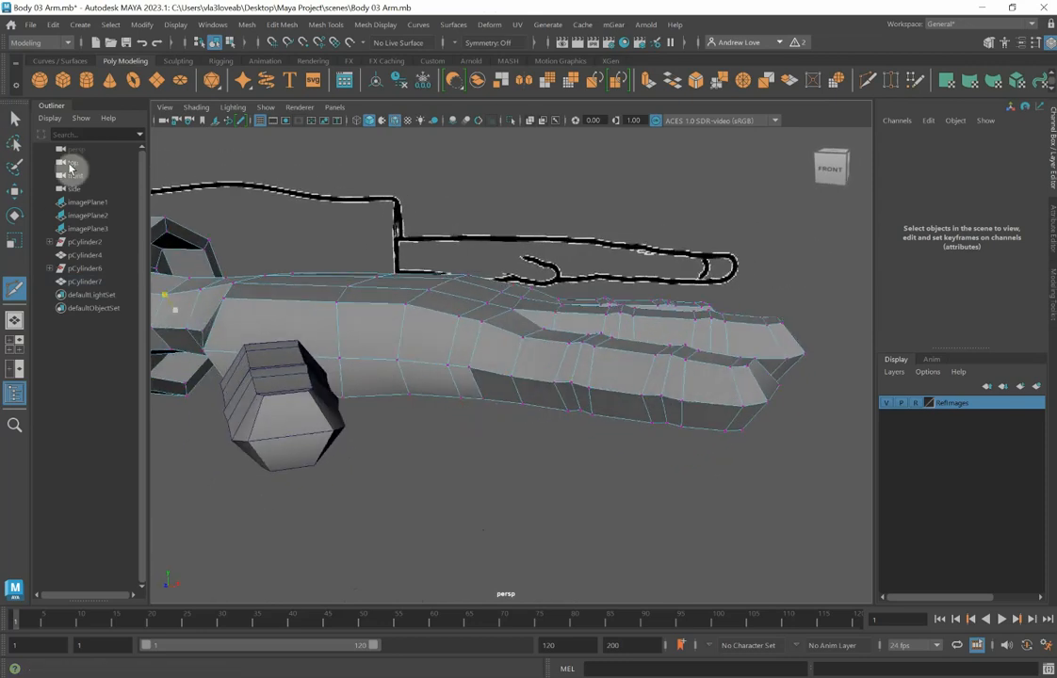
left_click(14, 190)
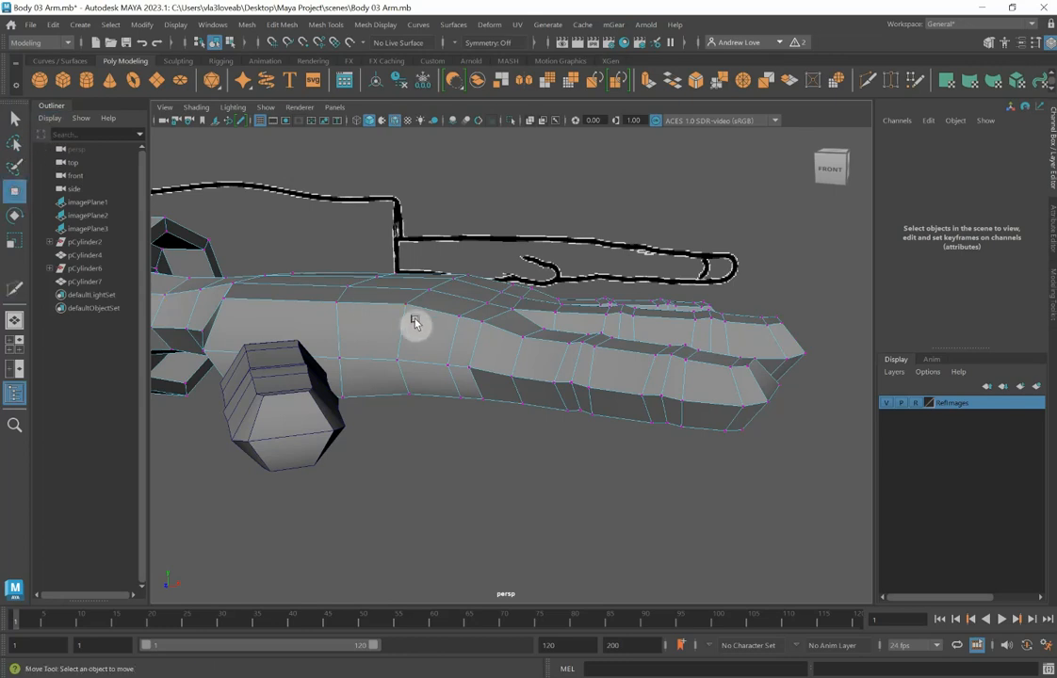
right_click_drag(474, 328, 481, 267)
scroll(482, 266, "up", 5)
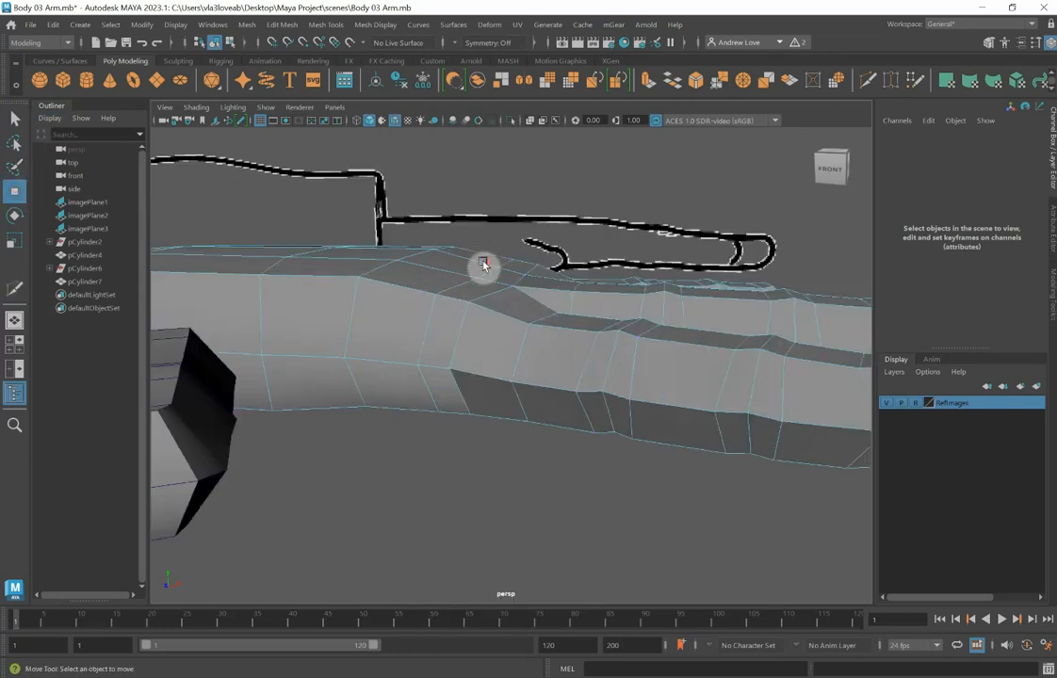
left_click(398, 348)
left_click(350, 381)
left_click_drag(350, 383, 418, 356, "alt")
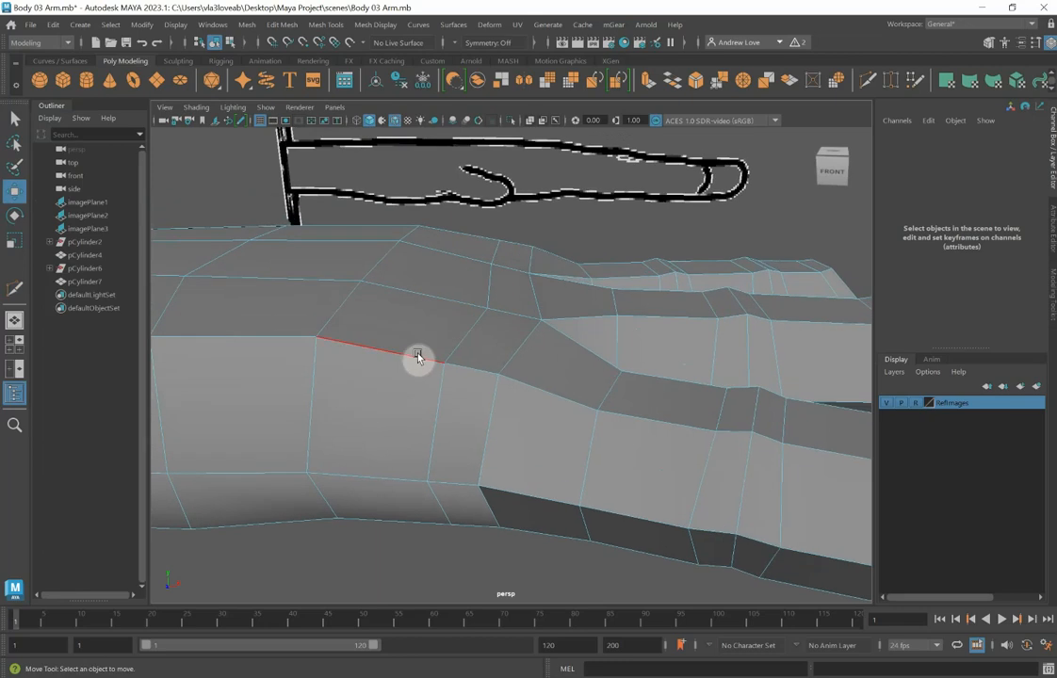
left_click(464, 340, "shift")
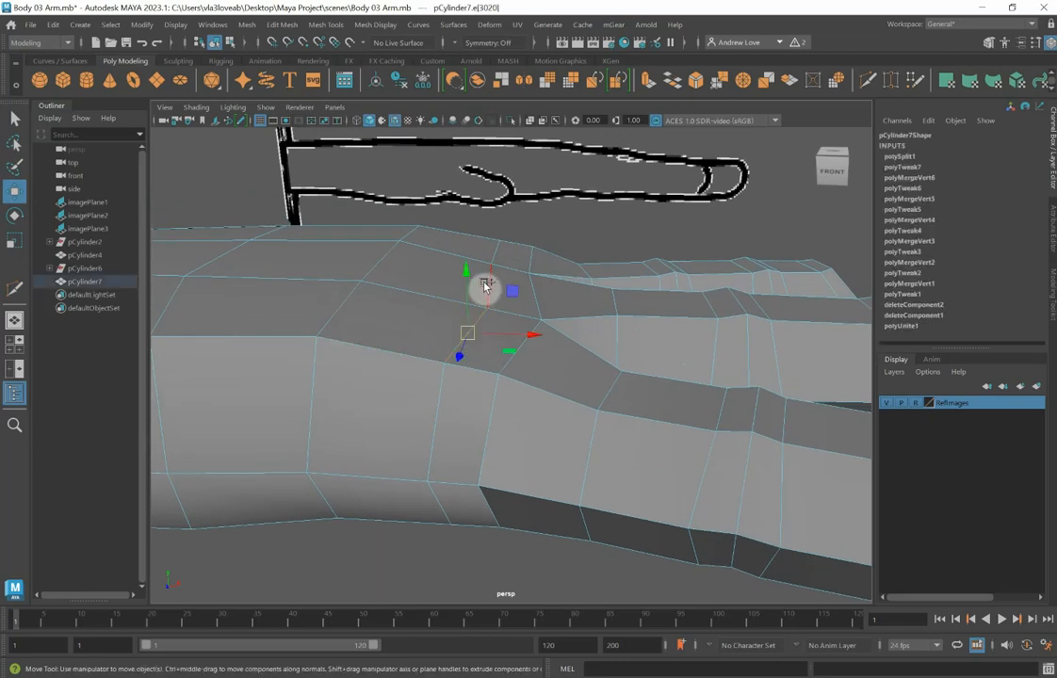
left_click(484, 234, "shift")
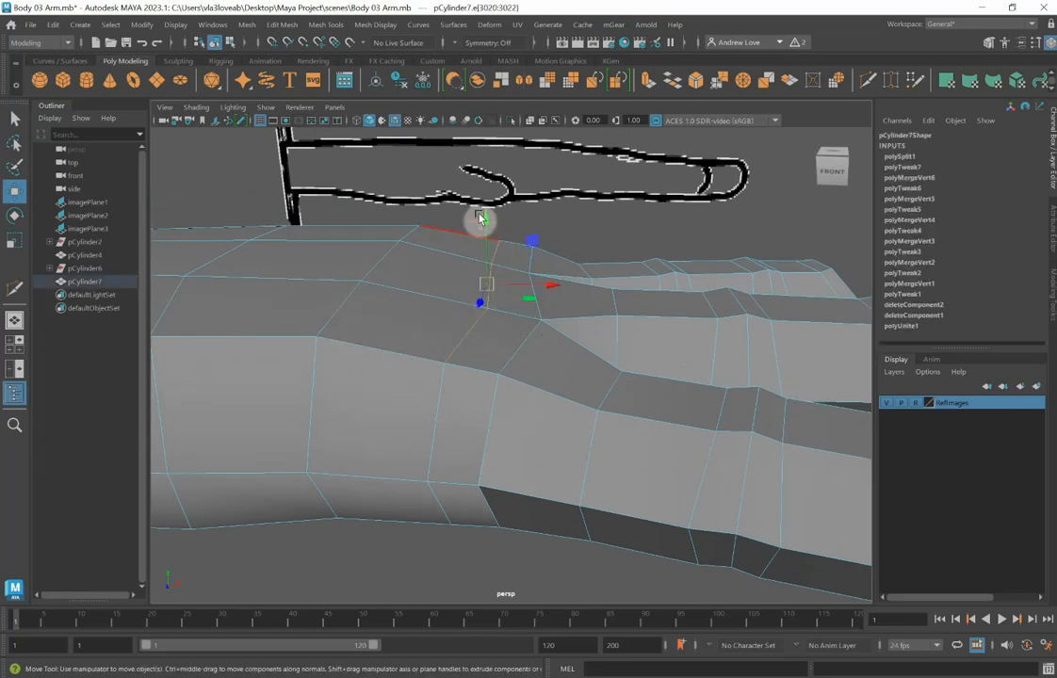
left_click(480, 220)
left_click(470, 324)
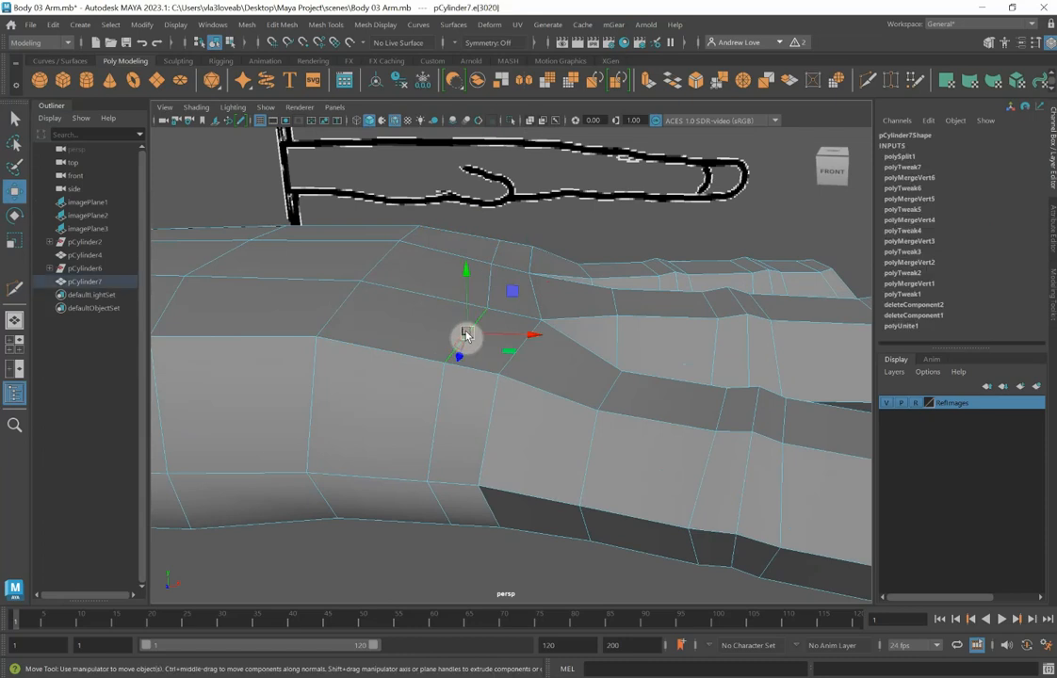
left_click(491, 288, "shift")
left_click(492, 253, "shift")
left_click_drag(486, 236, 485, 221)
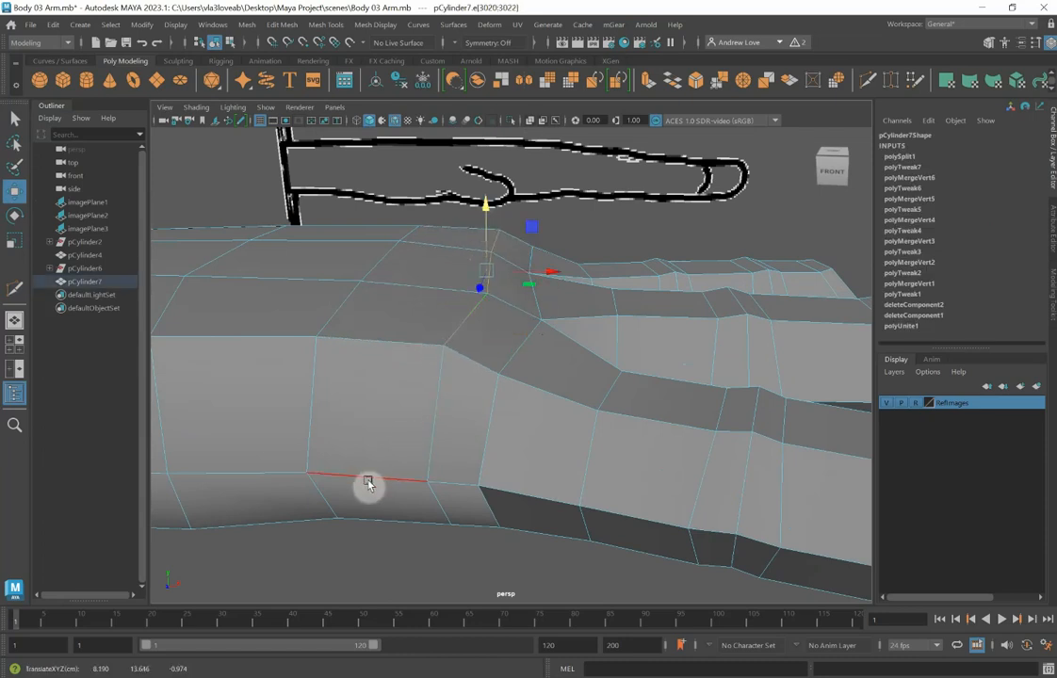
Lower the new loop's edges across the underside of the palm to add thickness behind the fingers.
left_click_drag(368, 483, 374, 462, "alt")
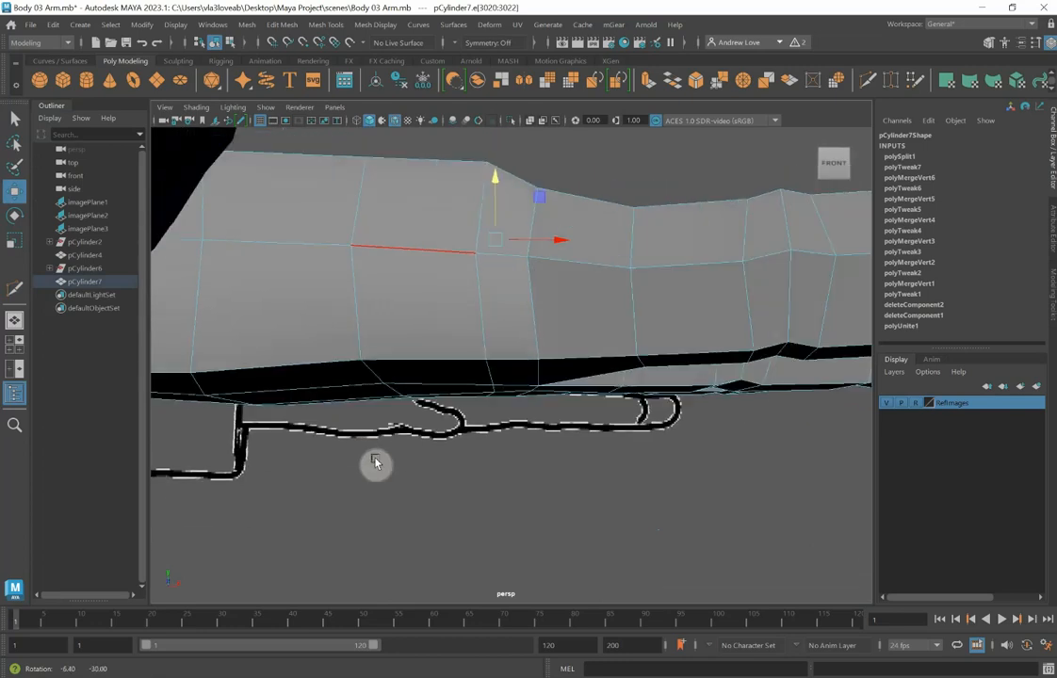
left_click_drag(453, 417, 476, 376, "alt")
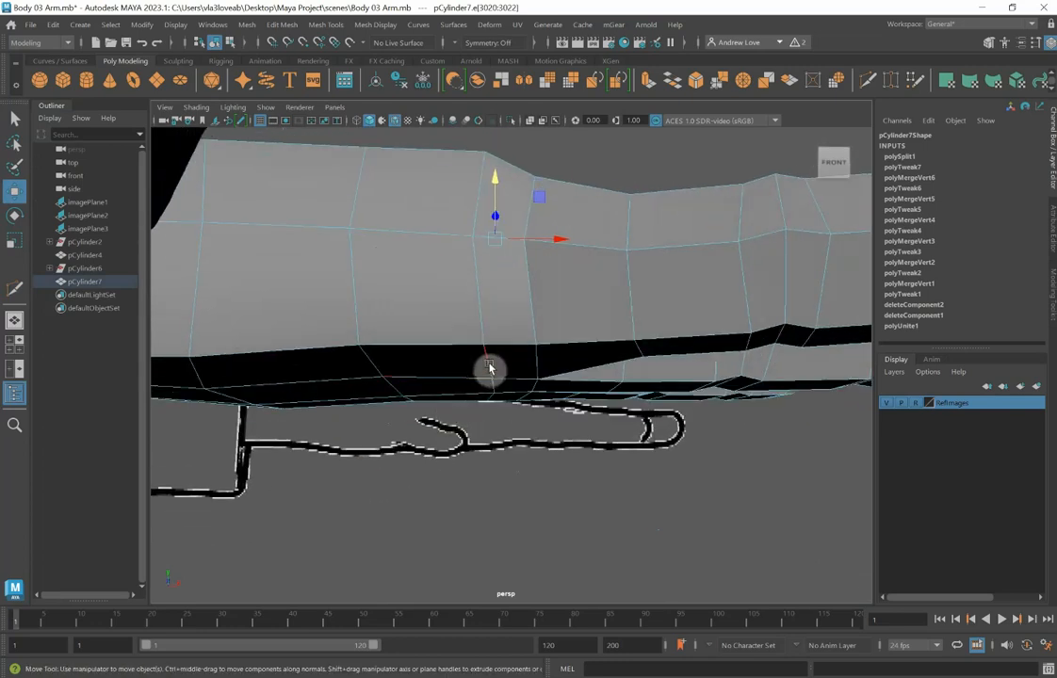
left_click(489, 368)
middle_click_drag(491, 401, 490, 350)
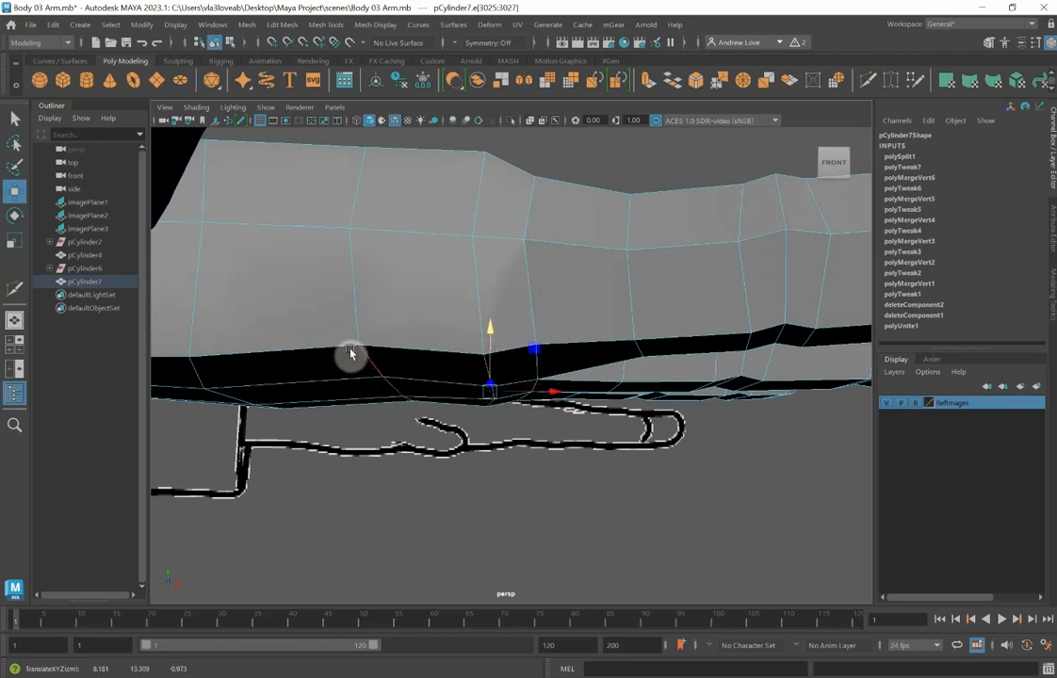
Raise the edges across the underside of the palm, just behind the finger bases, to even out the palm's lower profile.
left_click(391, 398)
left_click(407, 403)
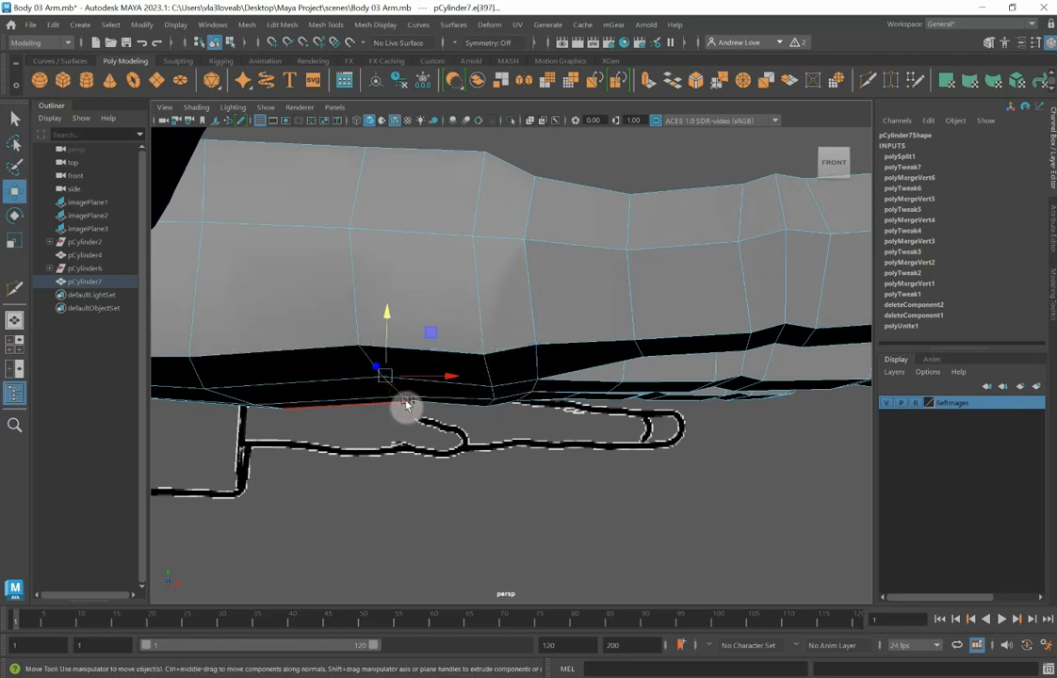
left_click(394, 365)
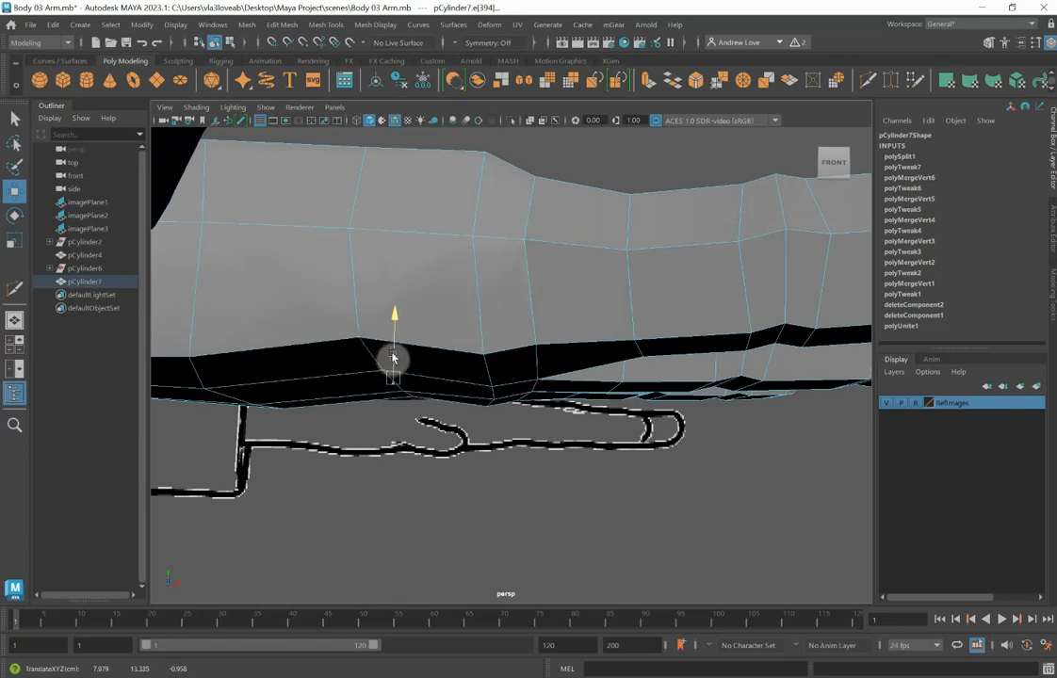
scroll(400, 367, "down", 5)
left_click_drag(420, 474, 389, 497, "alt")
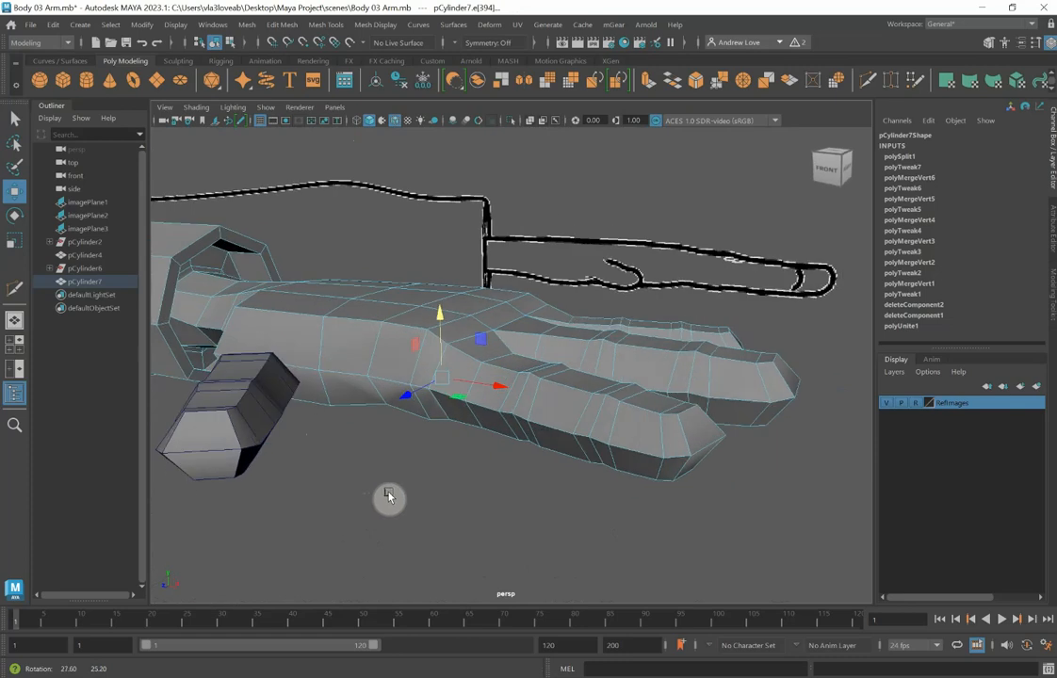
Raise the knuckle edges behind the middle finger on the back of the hand and check the shape in smooth mesh preview.
left_click(508, 324)
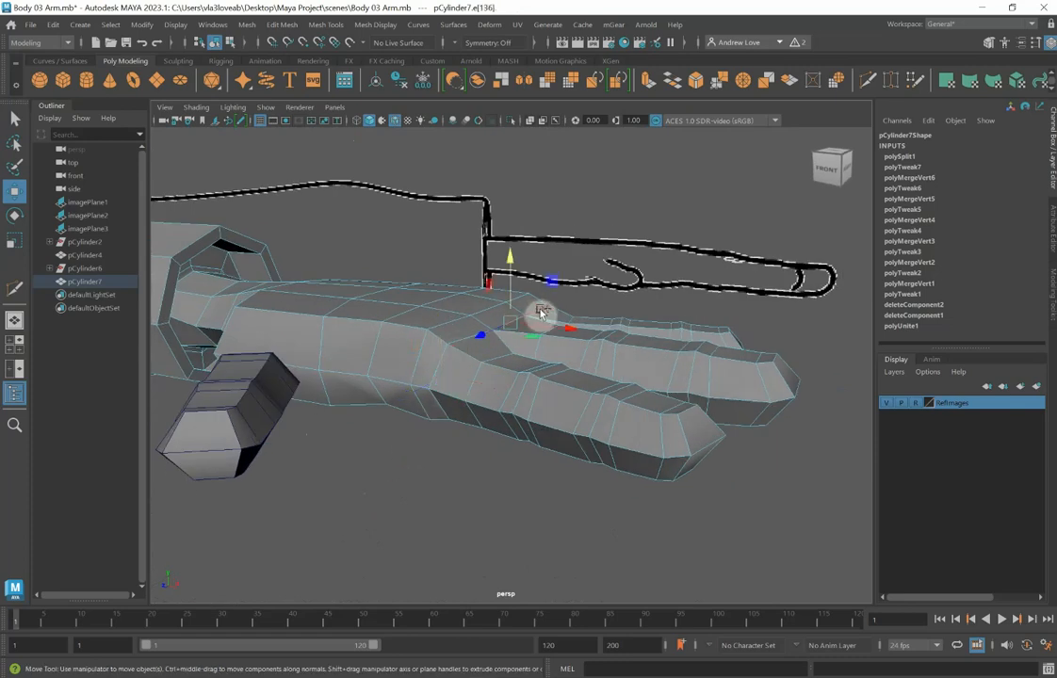
left_click(489, 299)
left_click_drag(506, 290, 507, 283)
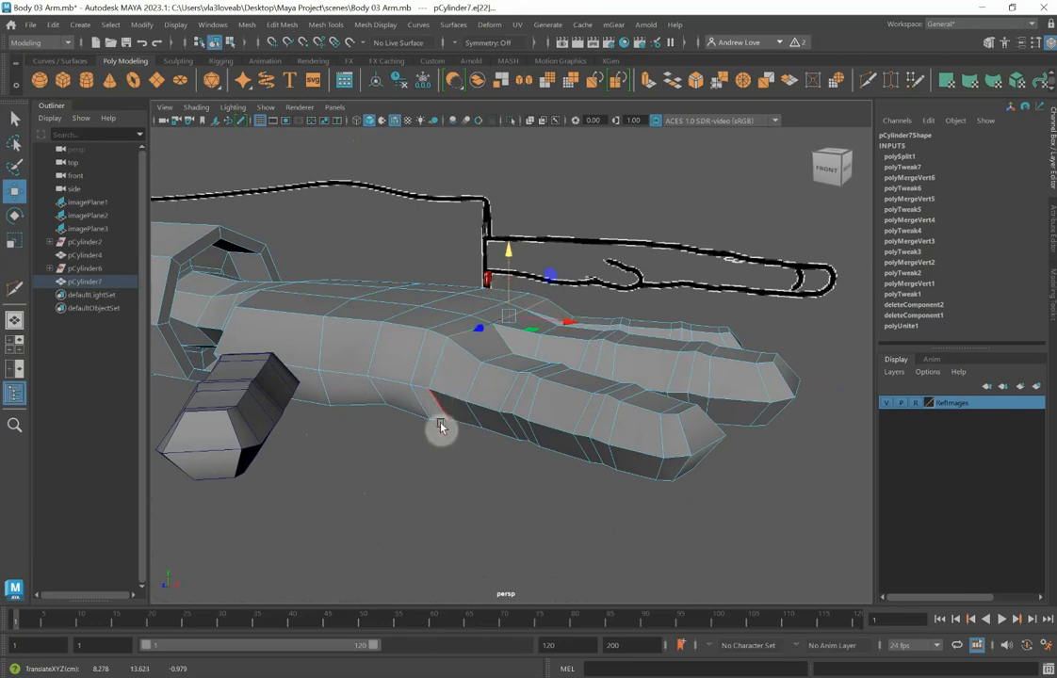
left_click_drag(439, 425, 419, 386, "alt")
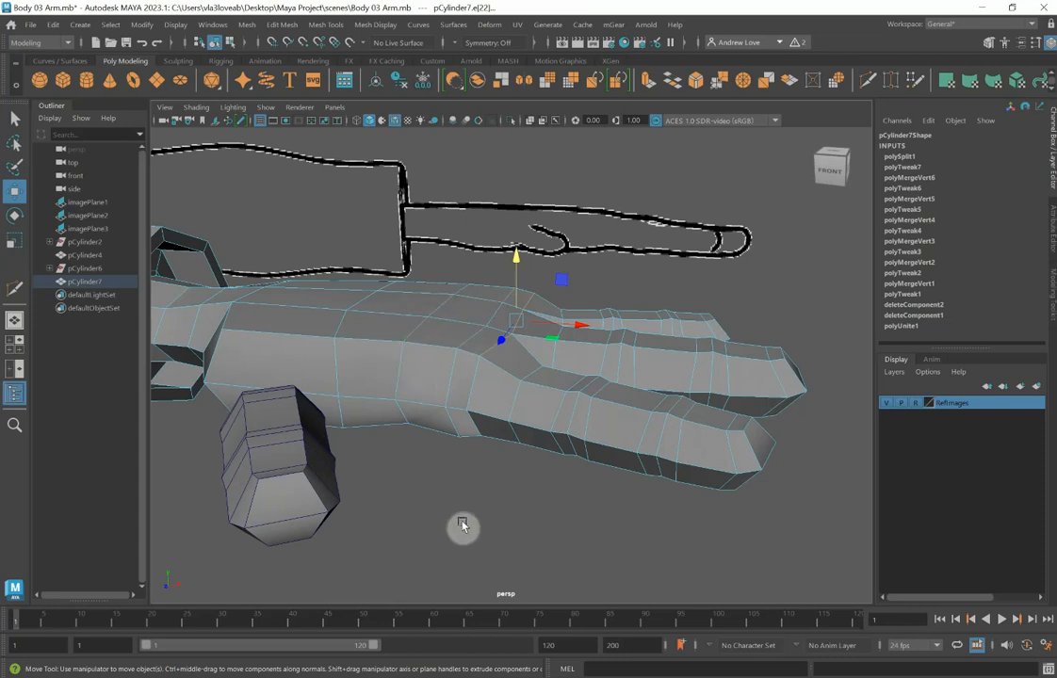
left_click_drag(463, 525, 453, 562, "alt")
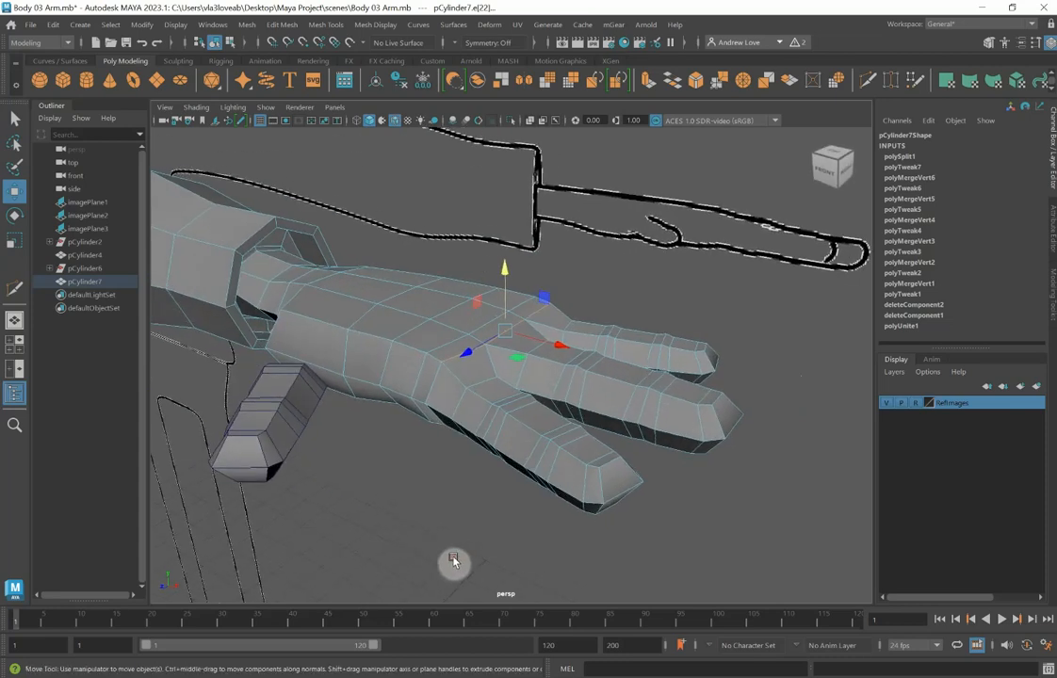
key("3")
left_click_drag(524, 549, 619, 533, "alt")
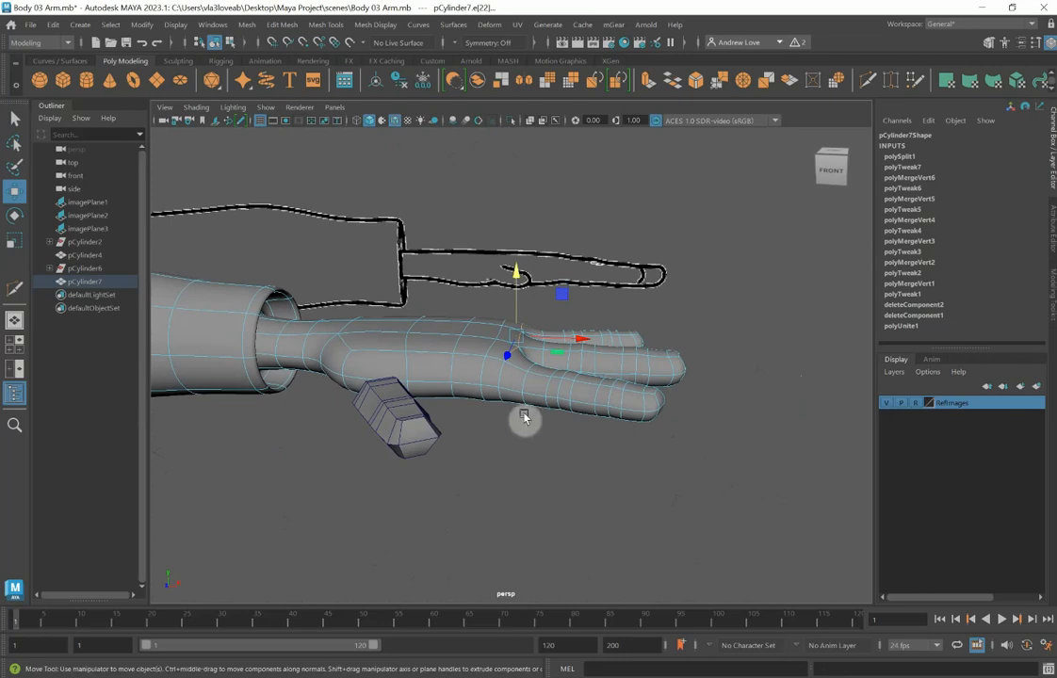
key("1")
Delete the two faces on the side of the palm facing the thumb to open a hole for attaching it.
mouse_move(459, 459)
left_mouse_down("alt")
mouse_move(465, 479)
mouse_move(548, 450)
mouse_move(500, 468)
mouse_move(469, 454)
left_mouse_up("alt")
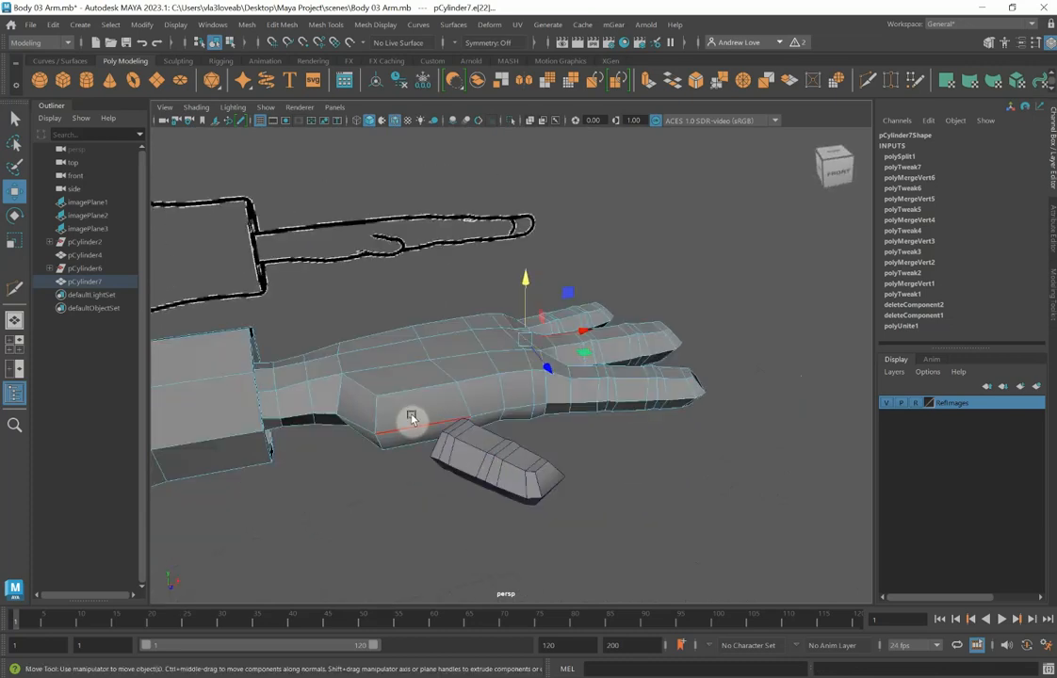
right_click_drag(402, 417, 406, 371)
left_click(411, 403)
key("Delete")
left_click(409, 436)
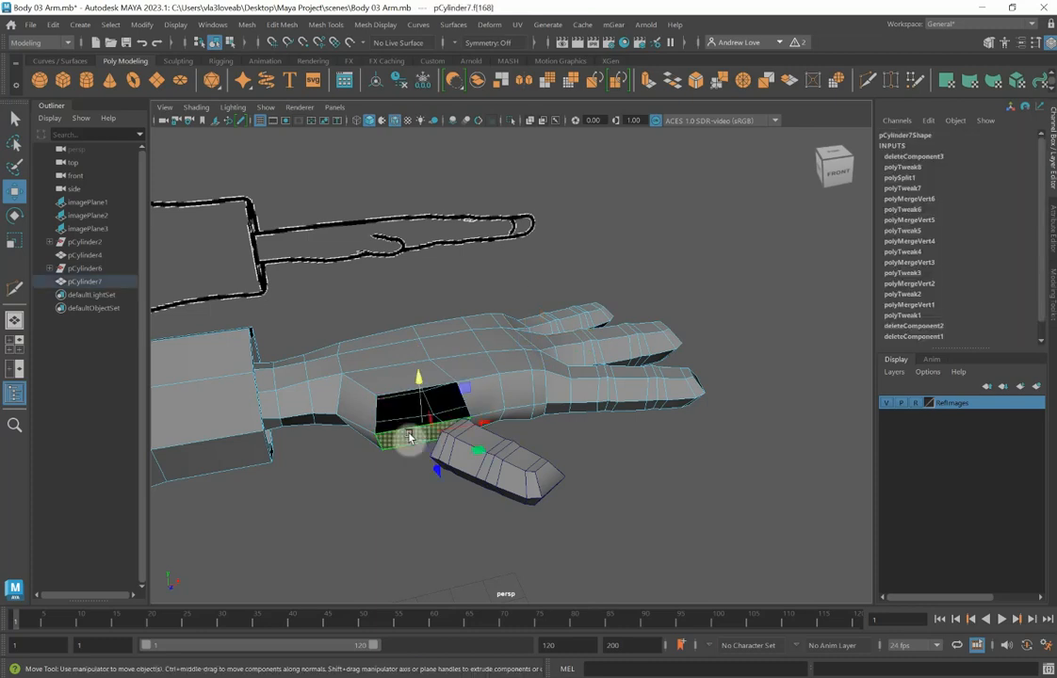
key("Delete")
Combine the thumb and the hand into one mesh and delete its construction history.
left_click_drag(414, 483, 431, 502, "alt")
left_click(497, 492)
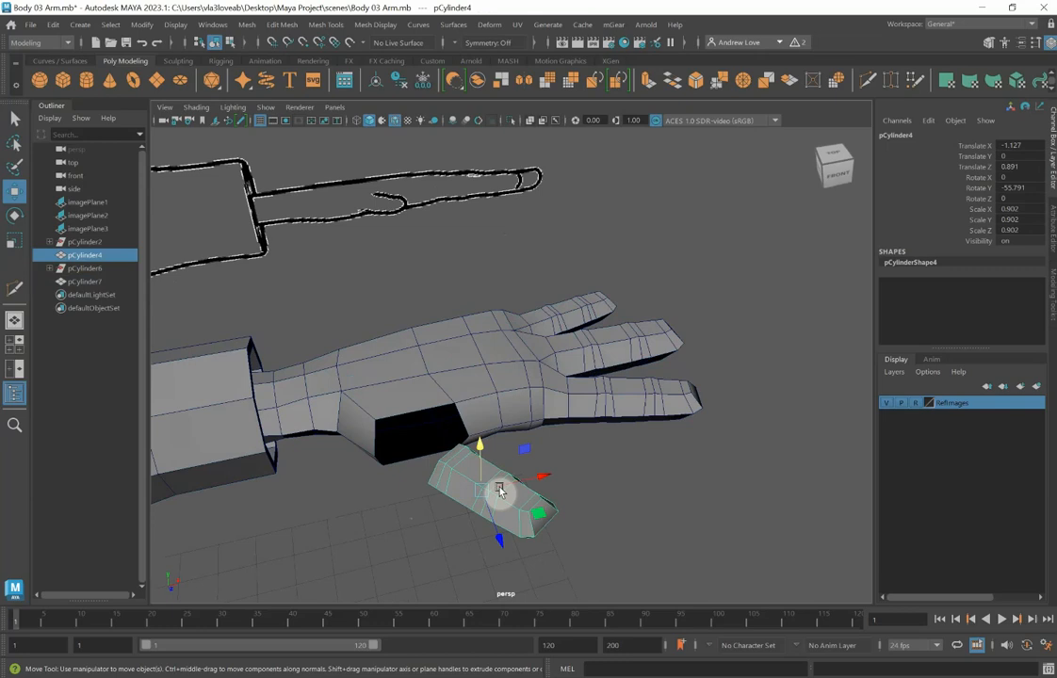
left_click(387, 399, "shift")
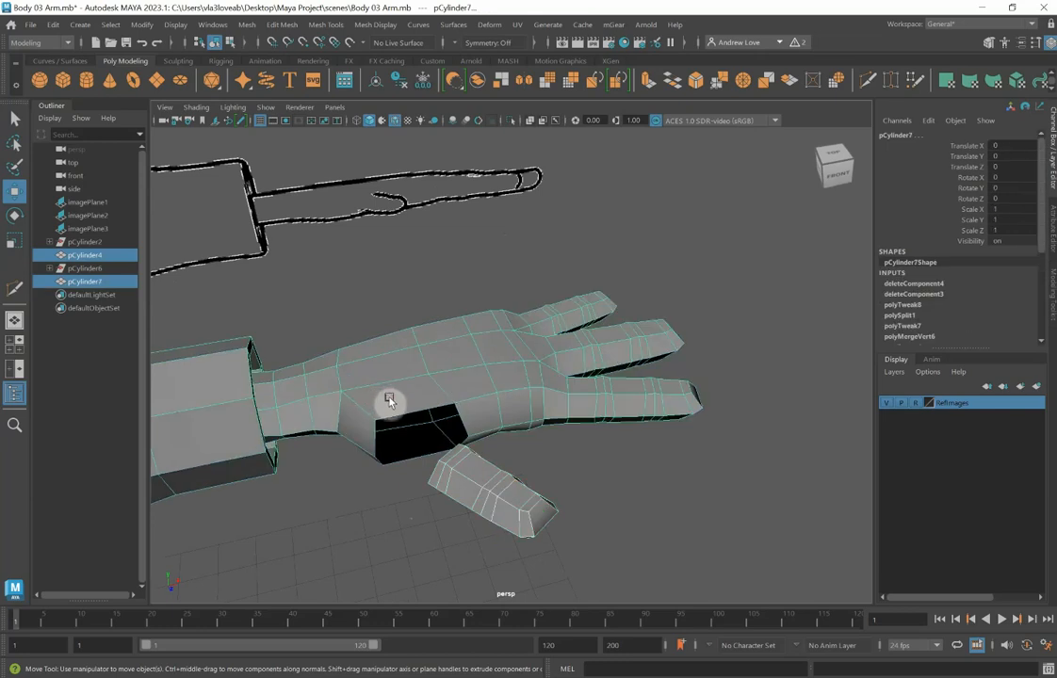
left_click(479, 83)
scroll(925, 308, "down", 3)
scroll(928, 307, "up", 3)
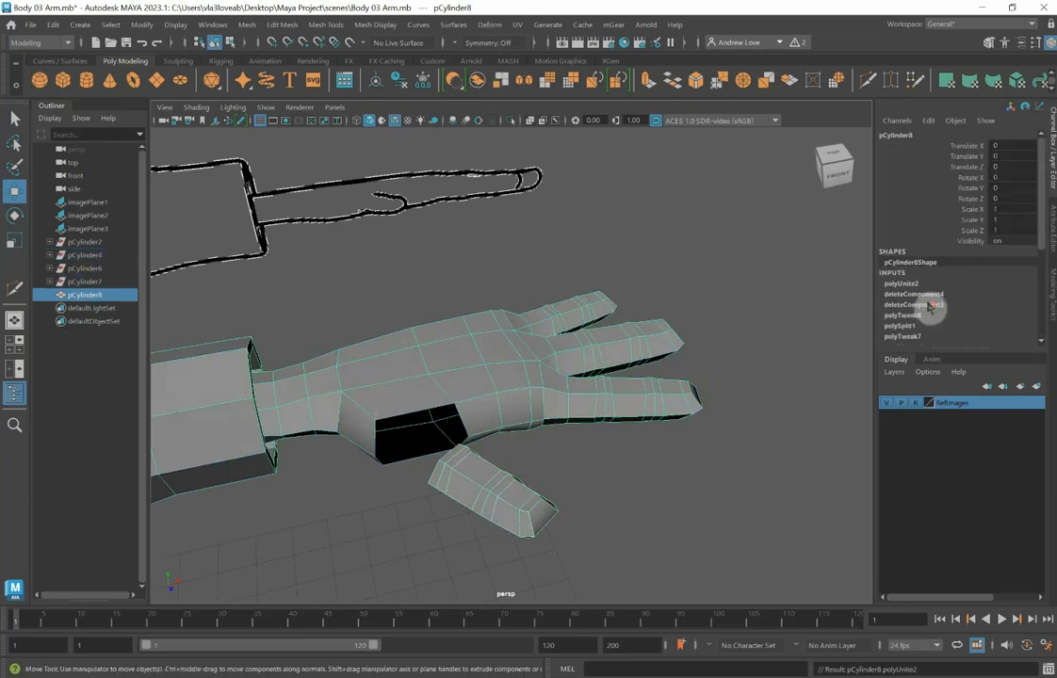
left_click(403, 86)
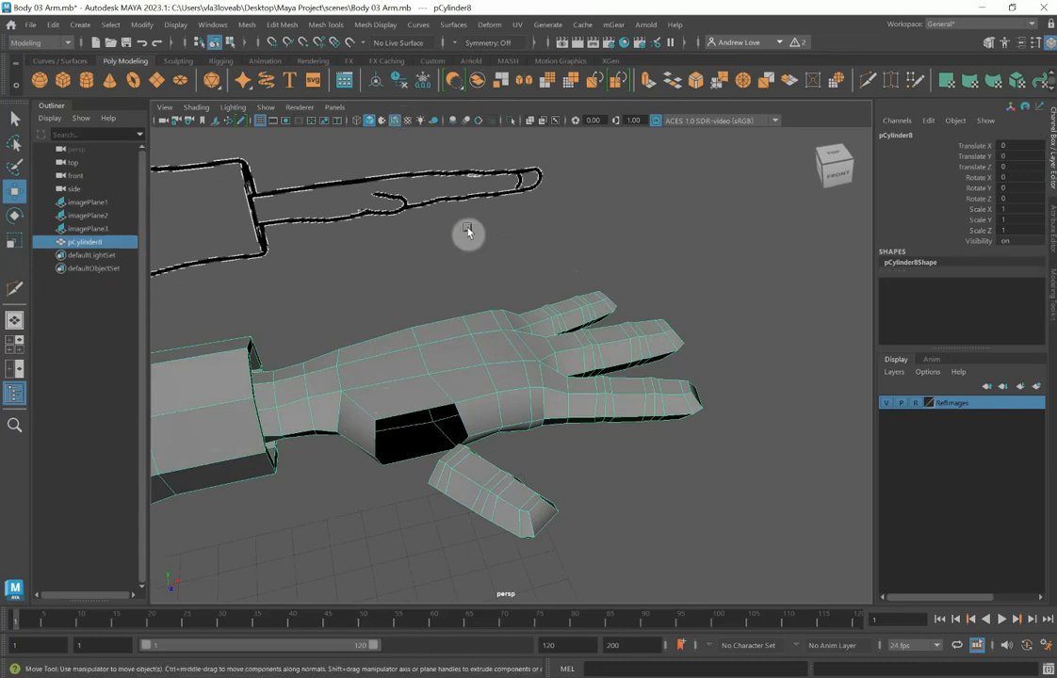
Bridge the border edges of the palm's hole to the open base of the thumb with 0 divisions.
left_click_drag(483, 438, 429, 450, "alt")
middle_click_drag(429, 450, 459, 255, "alt")
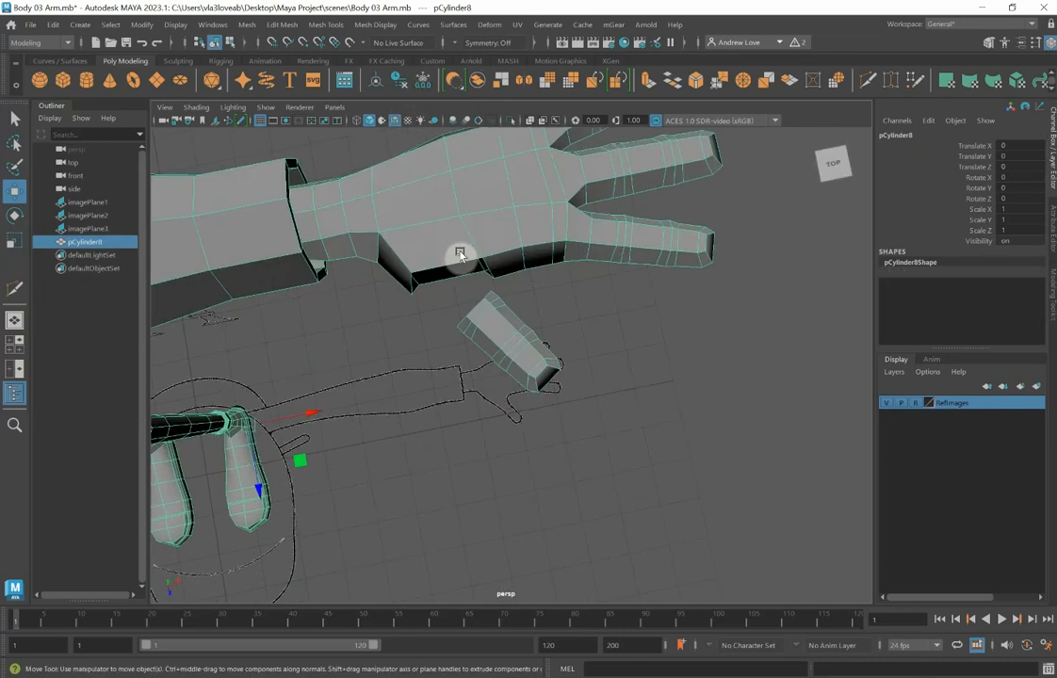
right_click_drag(460, 254, 494, 344, "alt")
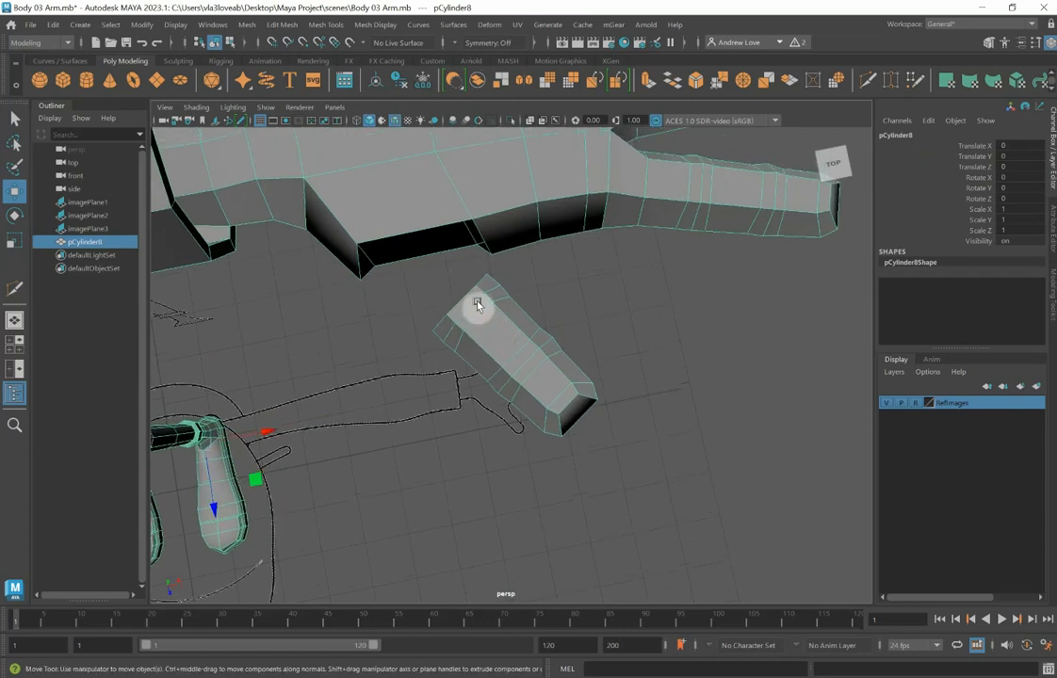
right_click_drag(477, 304, 502, 282)
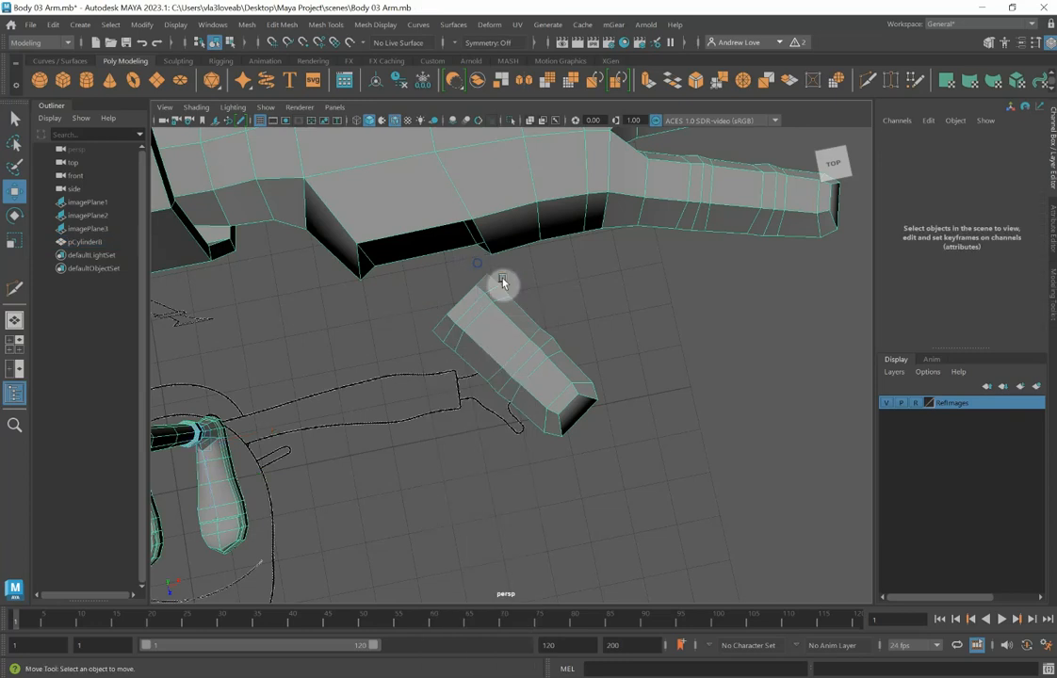
left_click(466, 304)
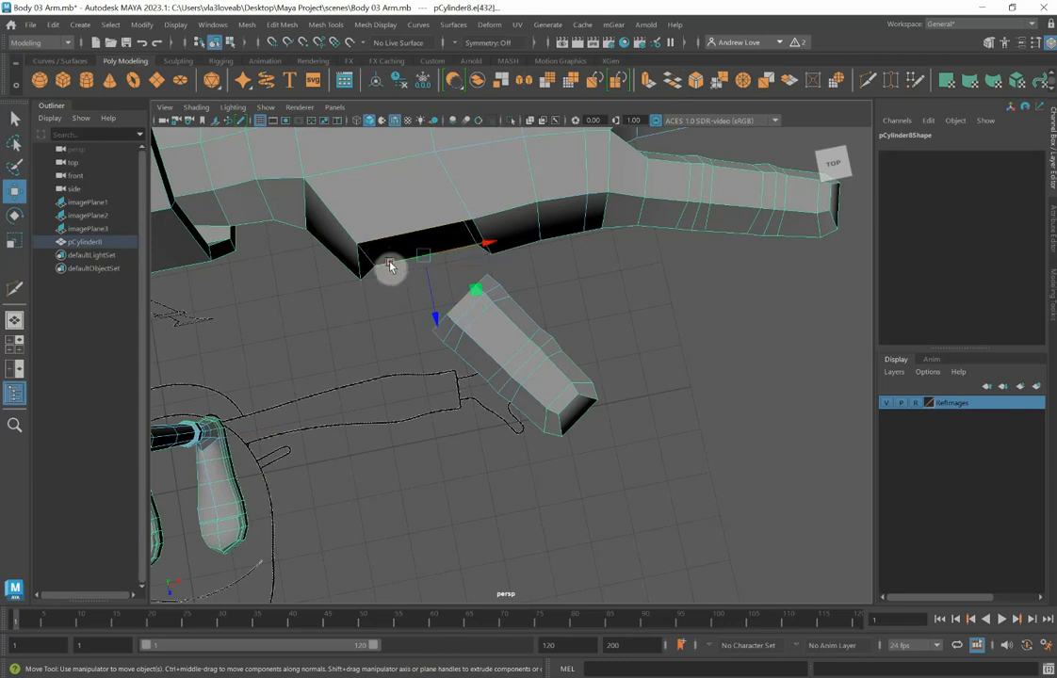
double_click(455, 306)
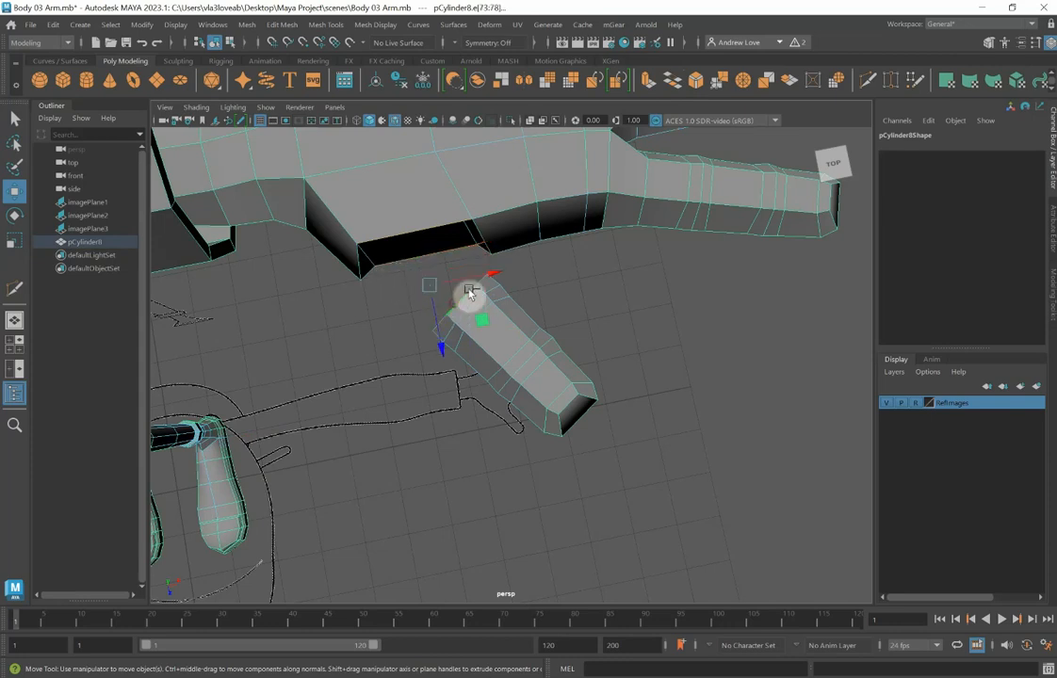
left_click(680, 82)
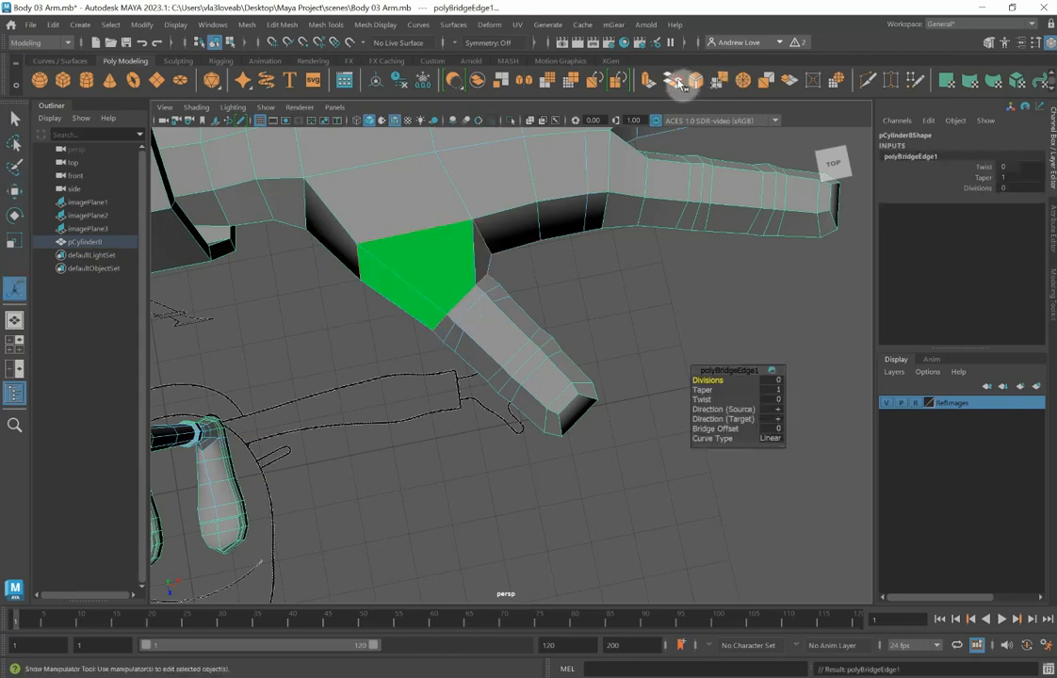
Assign the default initialShadingGroup material to the whole combined mesh to replace the green on the bridged faces.
left_click_drag(527, 309, 541, 289, "alt")
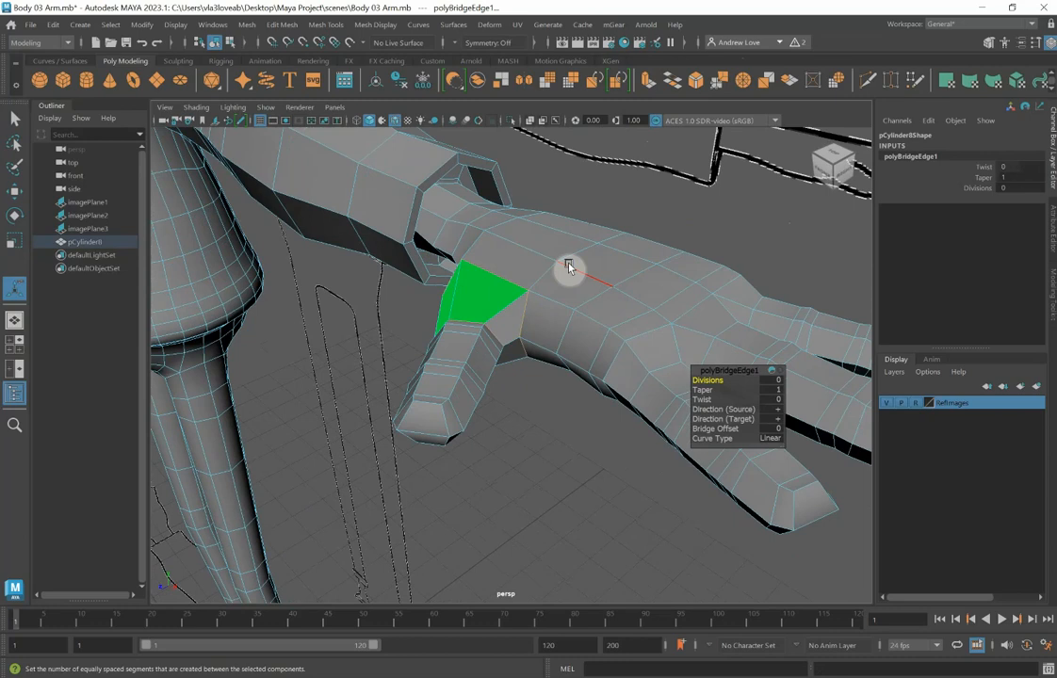
right_click_drag(567, 266, 619, 241)
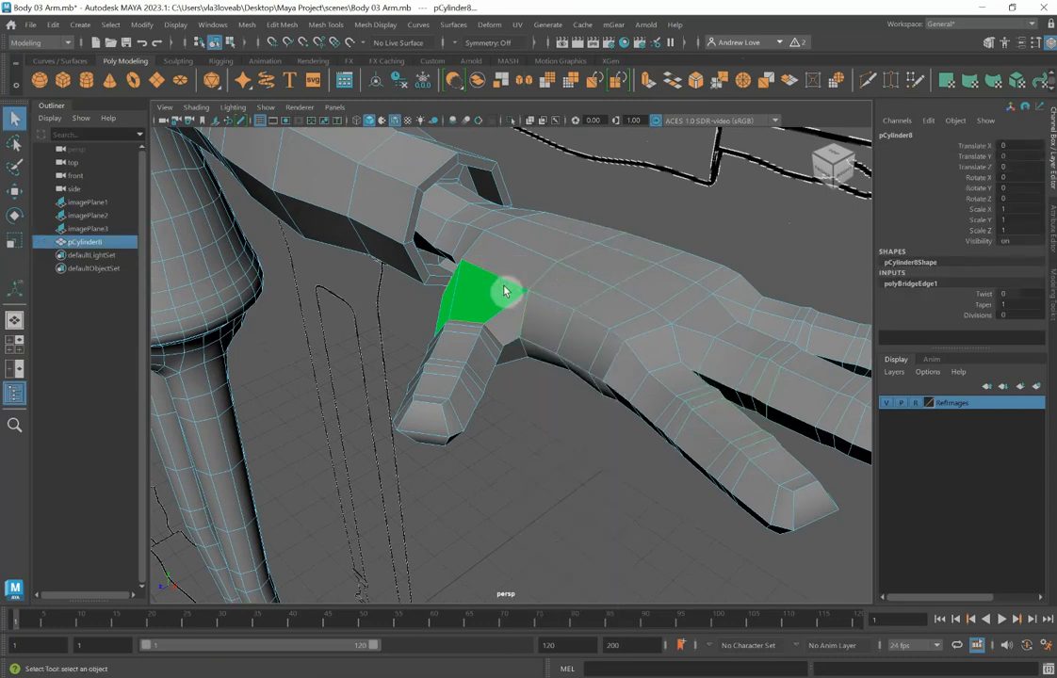
right_click_drag(504, 290, 590, 640)
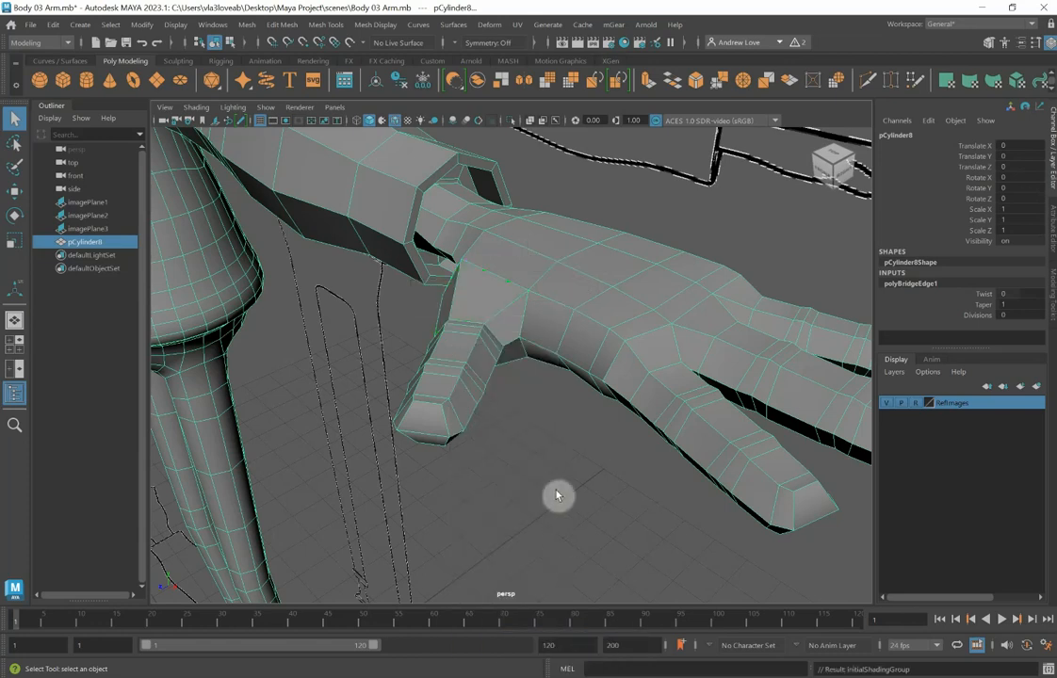
On the palm side, pull the vertex at the front of the thumb base outward and shift it toward the wrist.
left_click_drag(498, 493, 524, 355, "alt")
right_click_drag(584, 308, 537, 309)
left_click(578, 331)
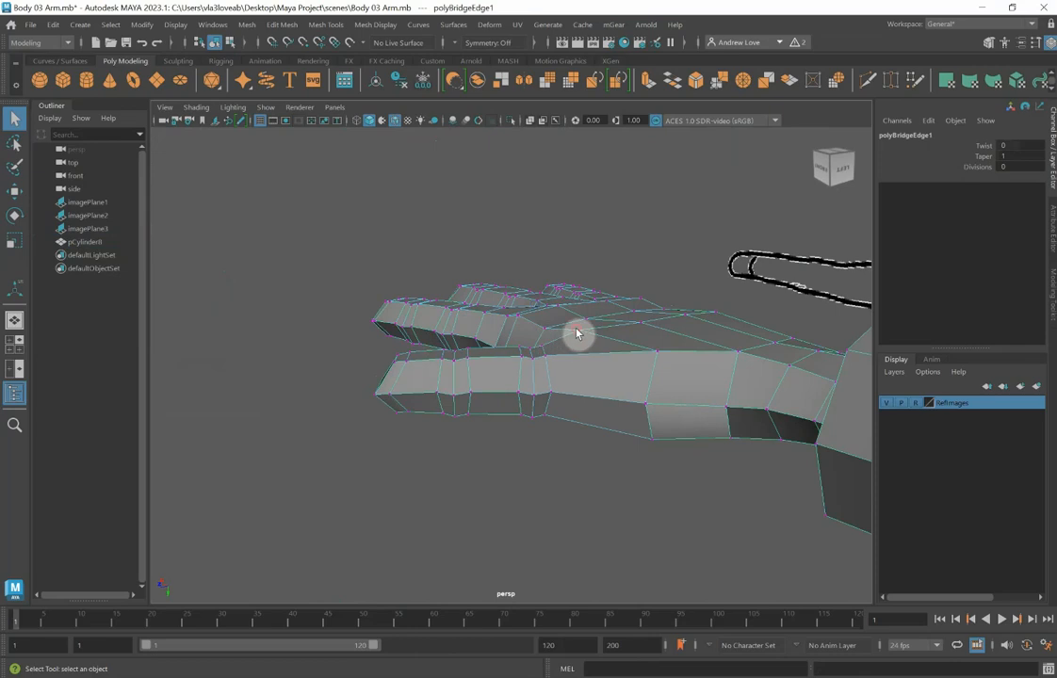
key("w")
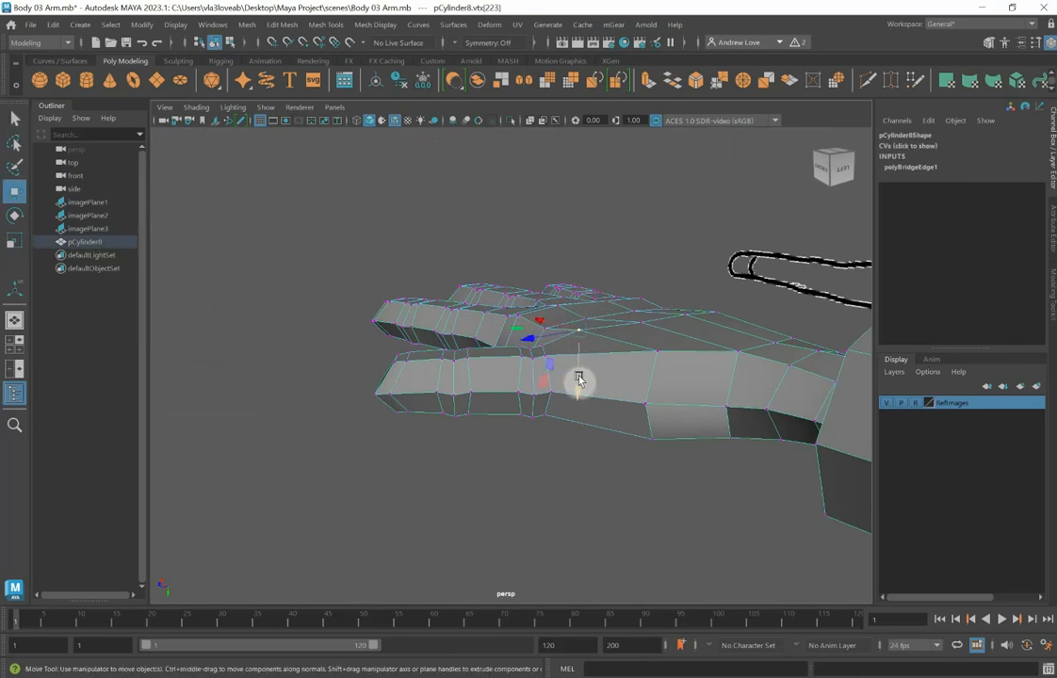
left_click_drag(578, 387, 578, 378)
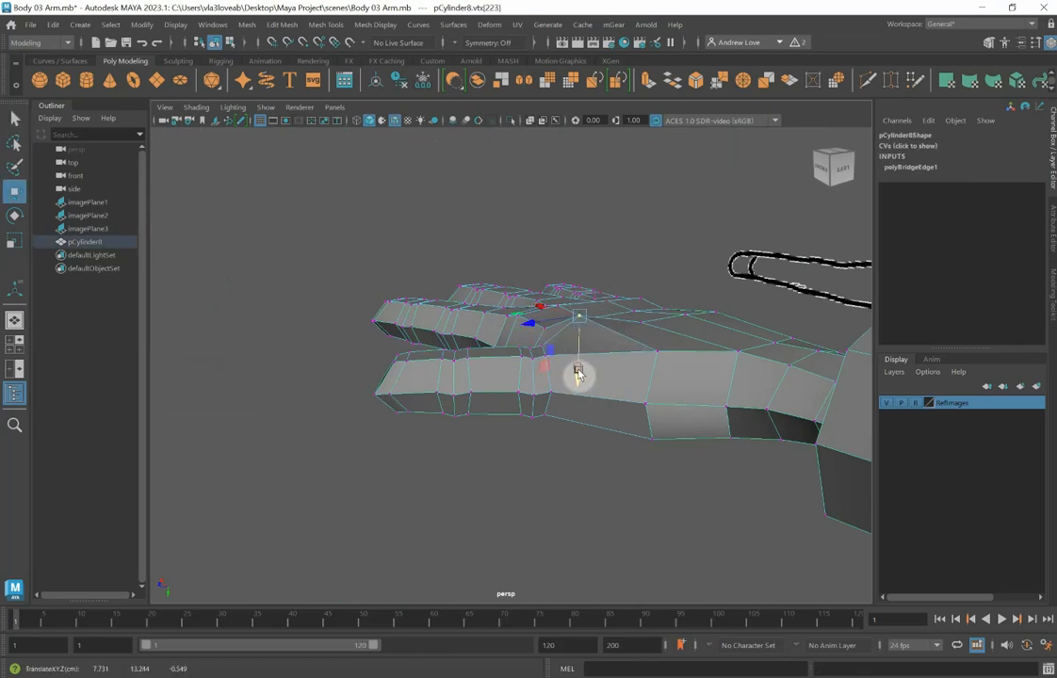
left_click_drag(590, 436, 661, 439, "alt")
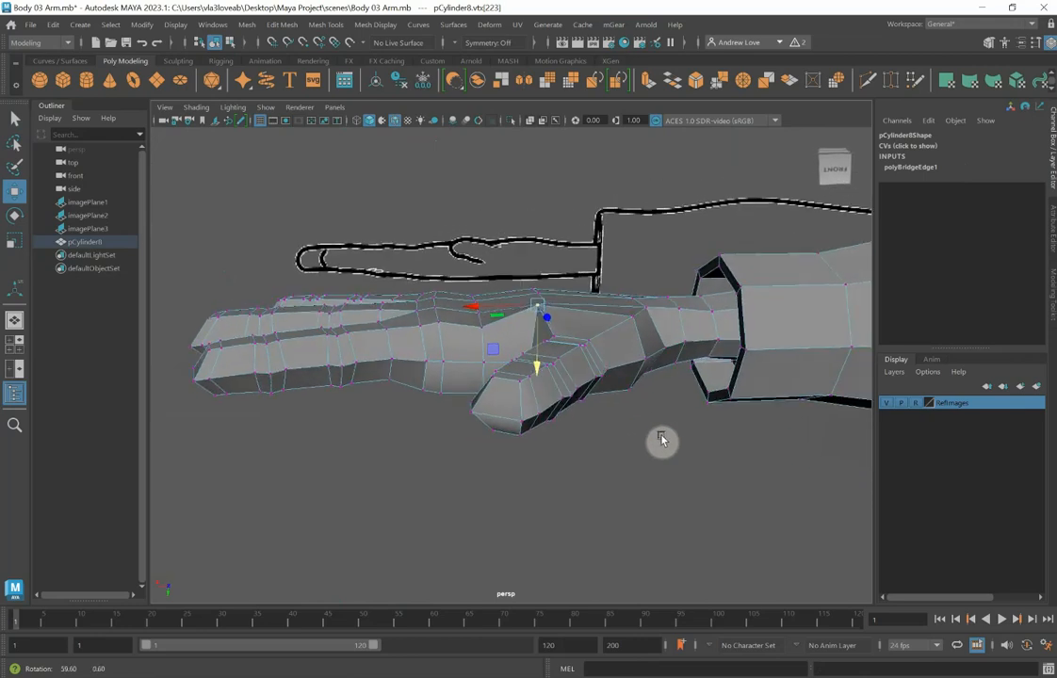
left_click_drag(478, 309, 487, 307)
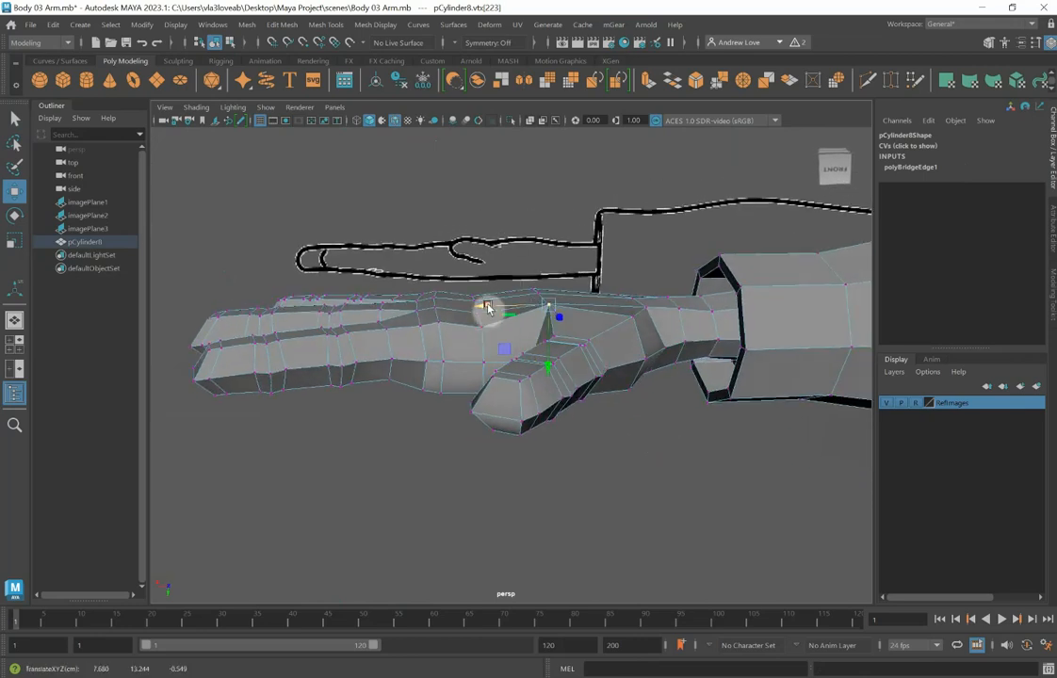
Fine-tune the height of the palm-side vertex at the wrist end of the thumb base.
left_click(627, 321)
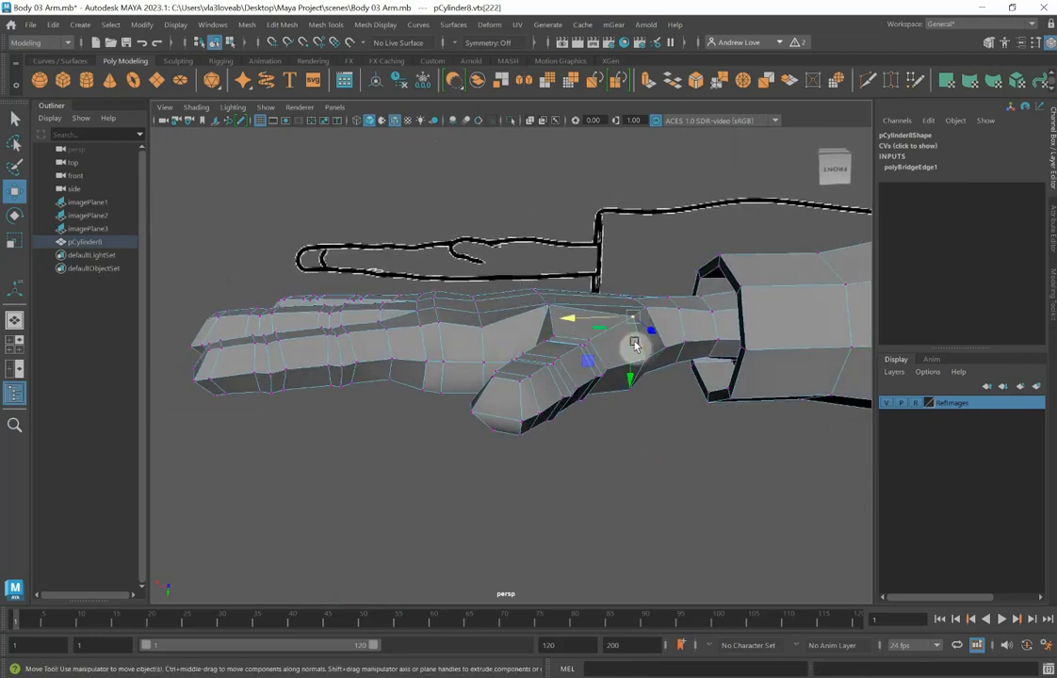
left_click(636, 370)
left_click(633, 317)
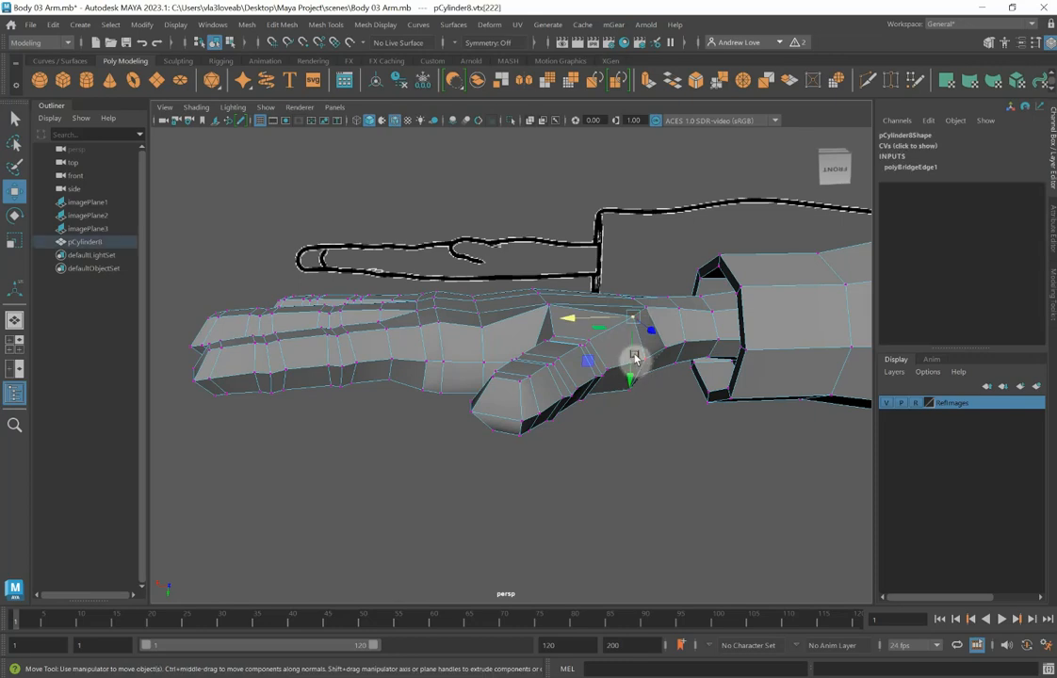
left_click(635, 367)
left_click(633, 318)
left_click_drag(632, 371, 632, 370)
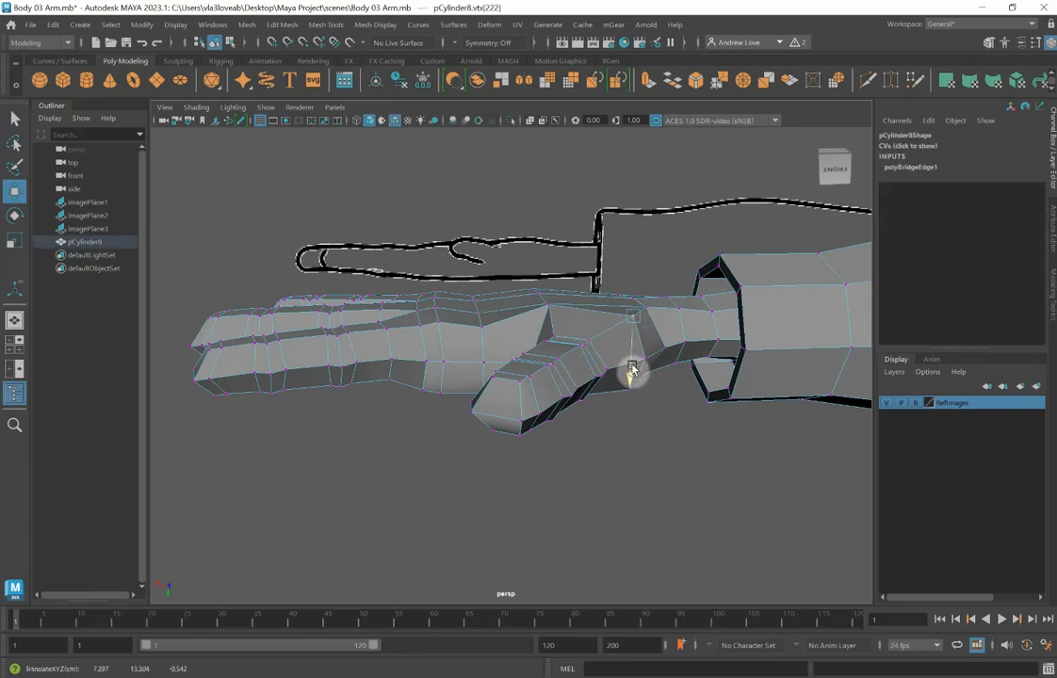
Adjust the height of the vertices across the middle of the palm's underside to hollow the palm.
left_click_drag(649, 432, 558, 397, "alt")
left_click(638, 350)
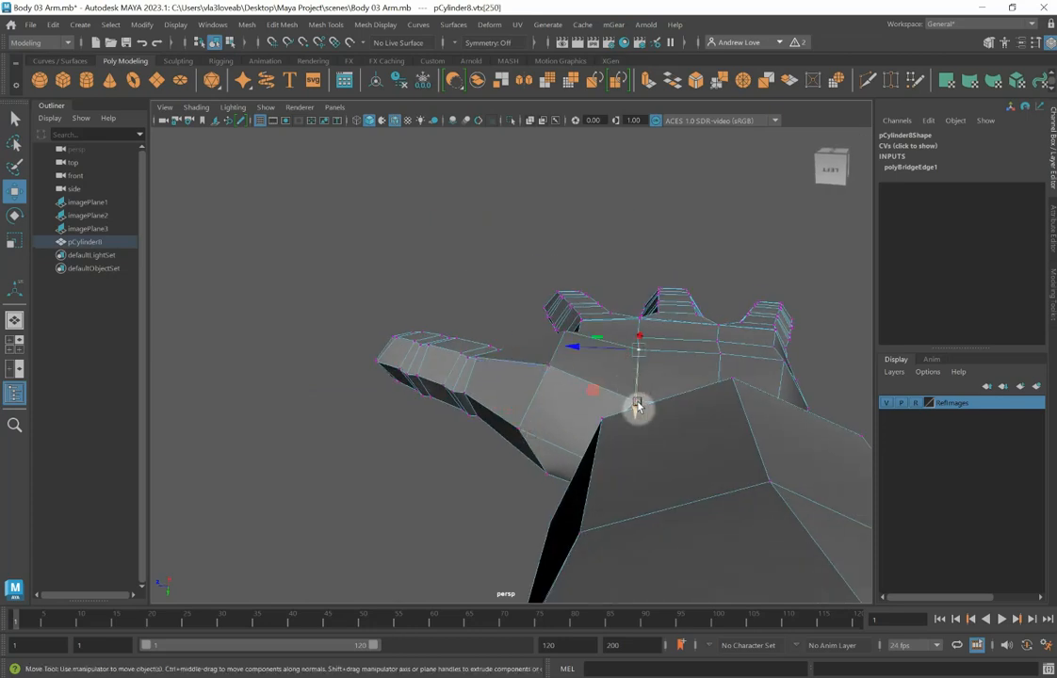
left_click(715, 344)
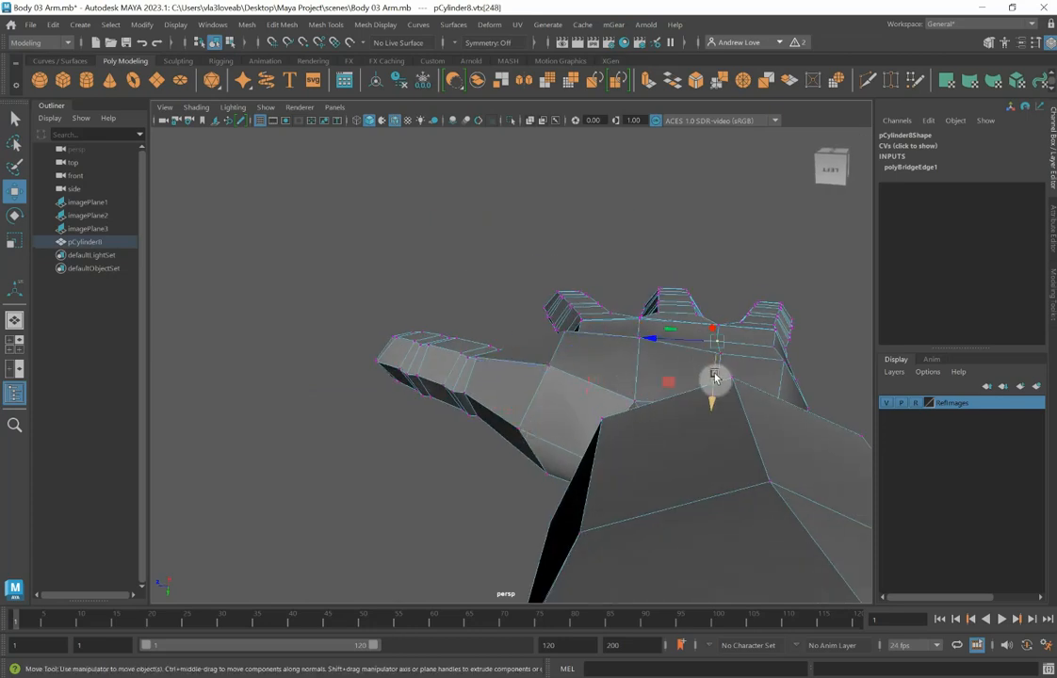
left_click_drag(715, 377, 736, 361)
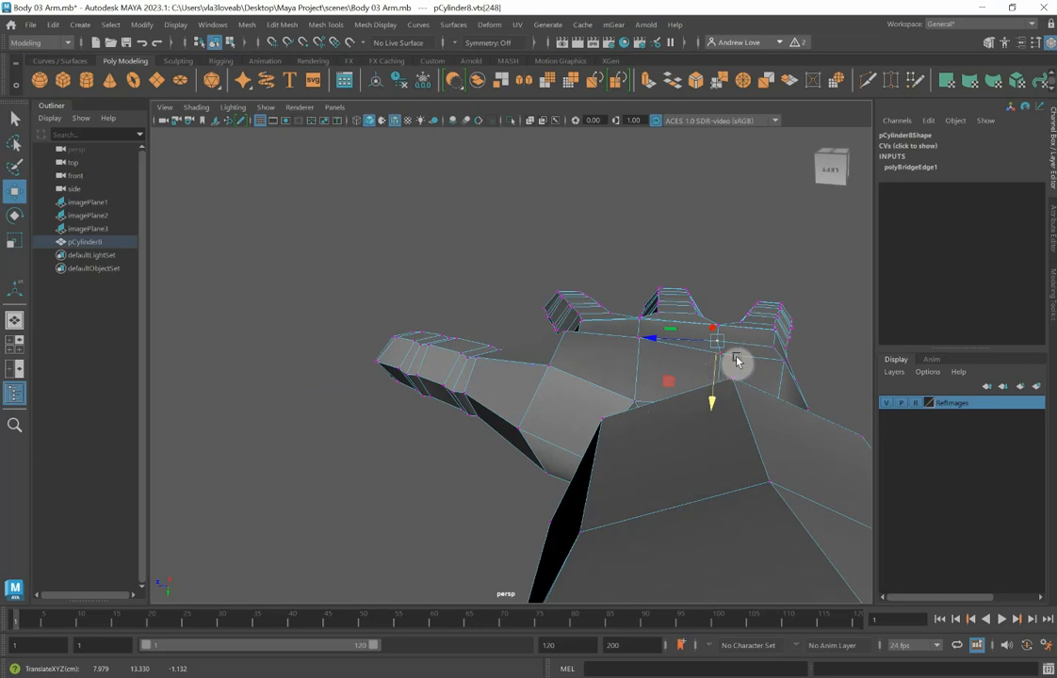
left_click(718, 354)
left_click_drag(712, 407, 529, 439)
Return the mesh to object mode, display it with smooth mesh preview and clear the selection.
right_click_drag(561, 311, 619, 289)
key("3")
left_click(589, 237)
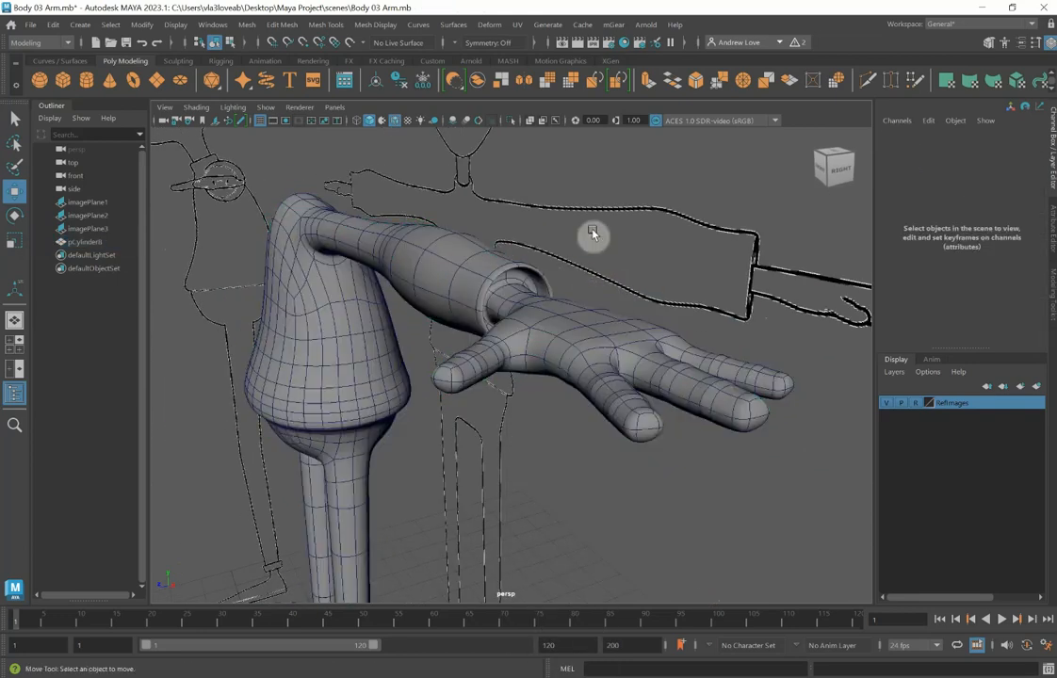
Select the body mesh in the perspective view and display it without smooth mesh preview.
left_click_drag(589, 237, 578, 279, "alt")
left_click_drag(492, 426, 525, 431, "alt")
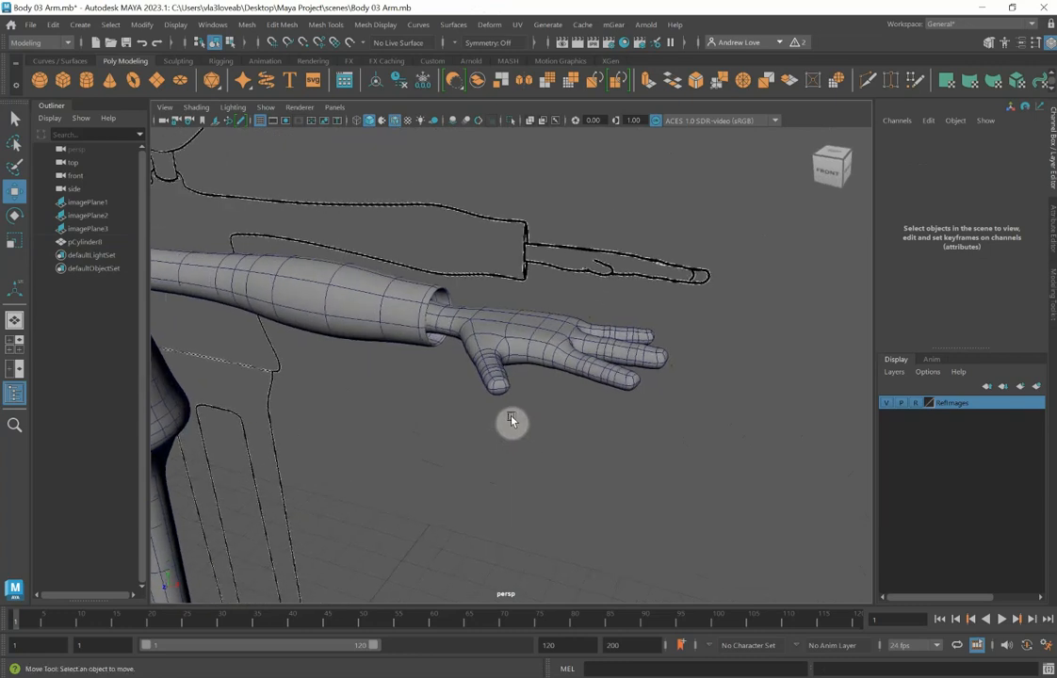
key("space")
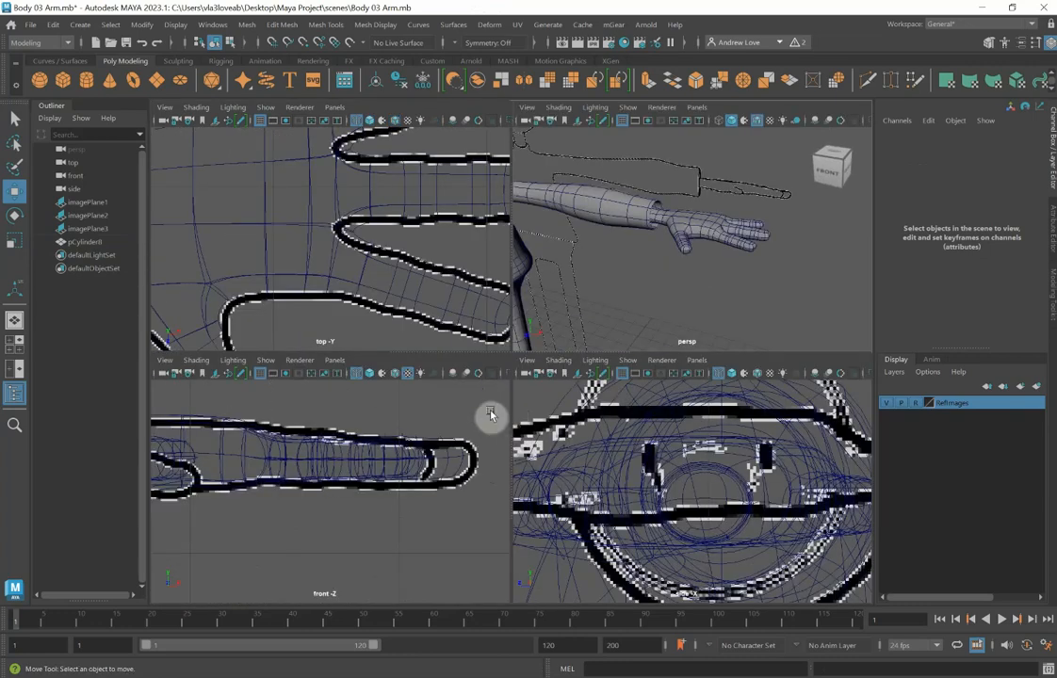
key("space")
key("space")
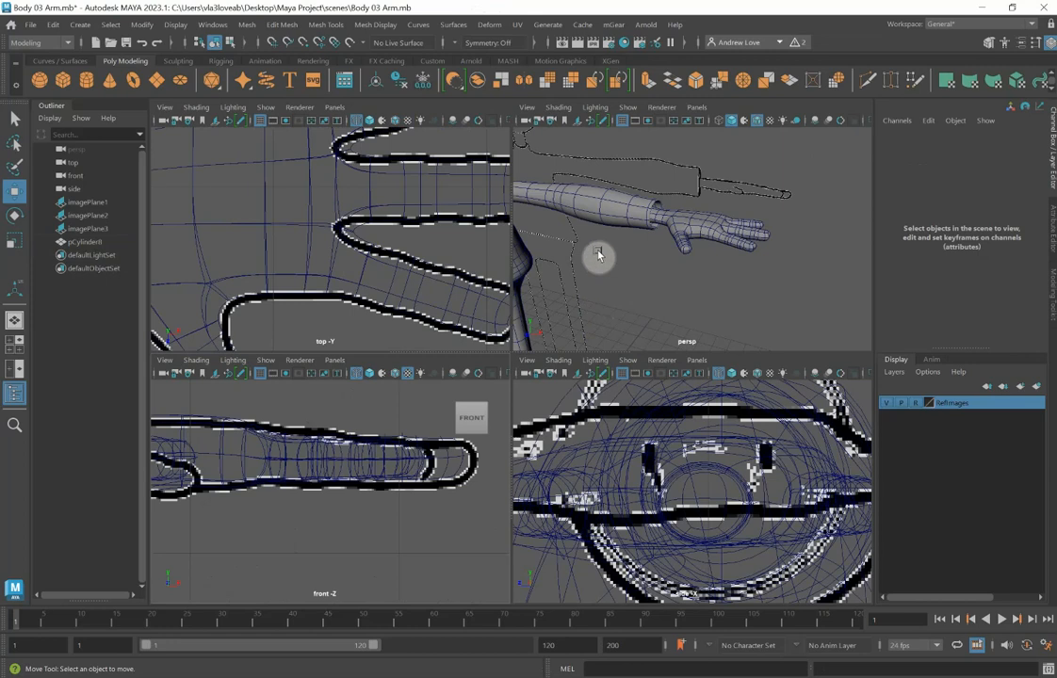
left_click(614, 220)
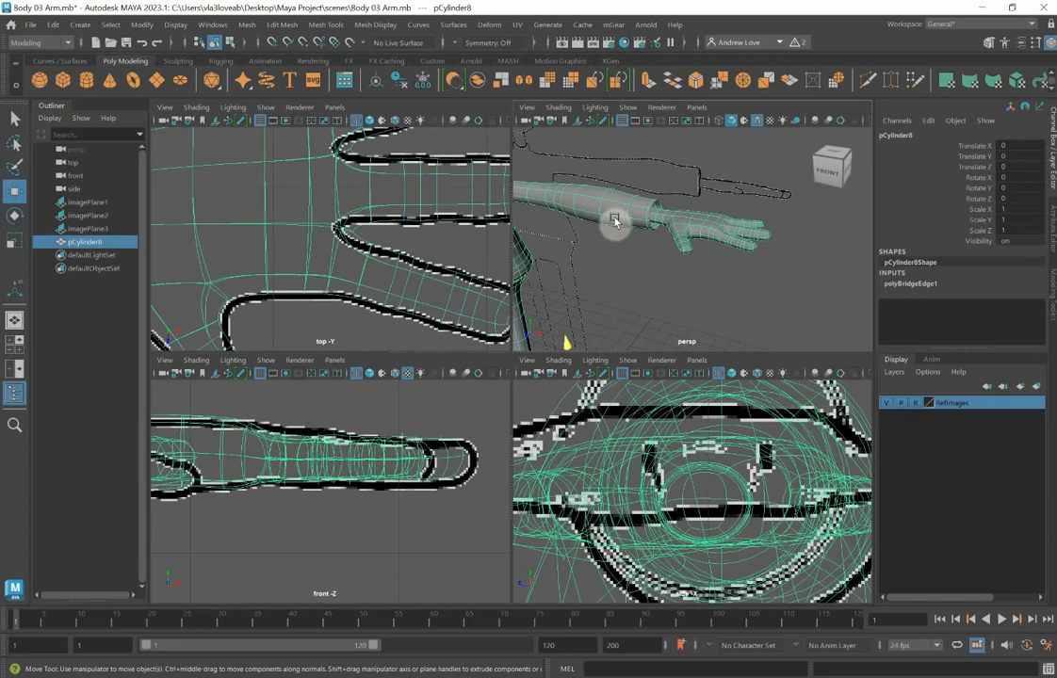
key("space")
scroll(524, 373, "up", 6)
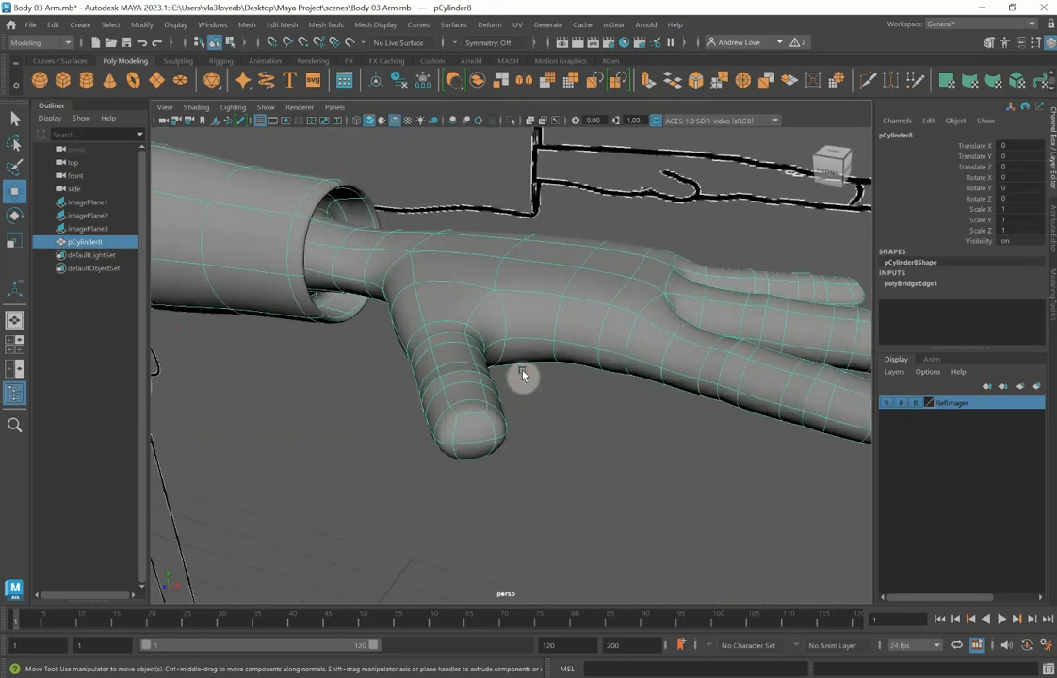
key("1")
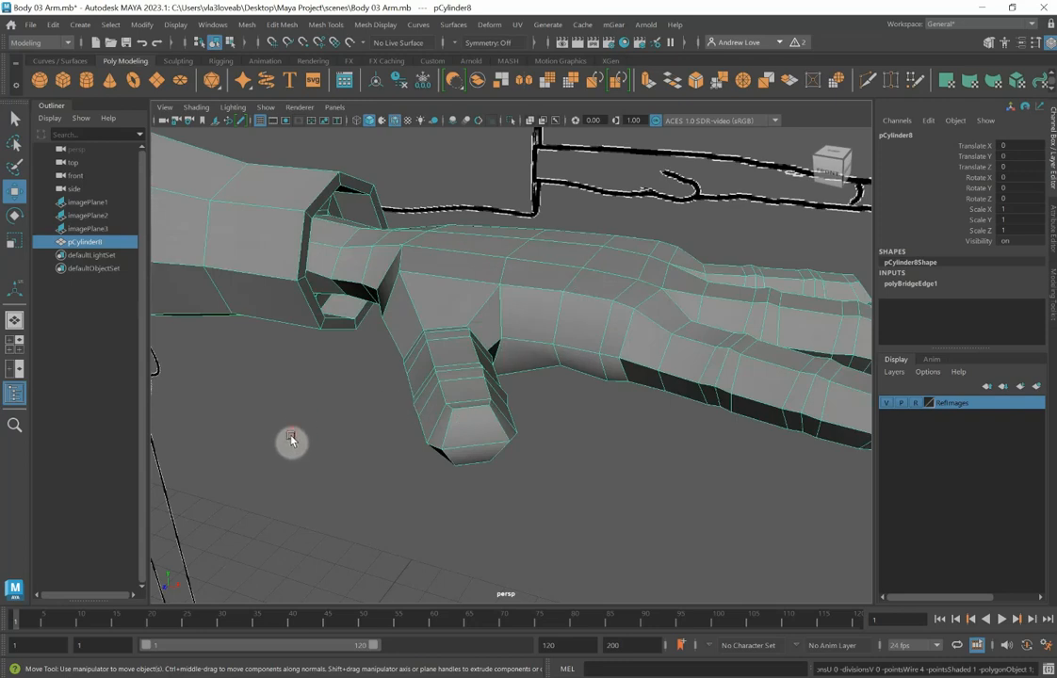
Insert an edge loop with Multi-Cut around the outside of the sleeve, close behind the cuff edge.
scroll(291, 439, "up", 8)
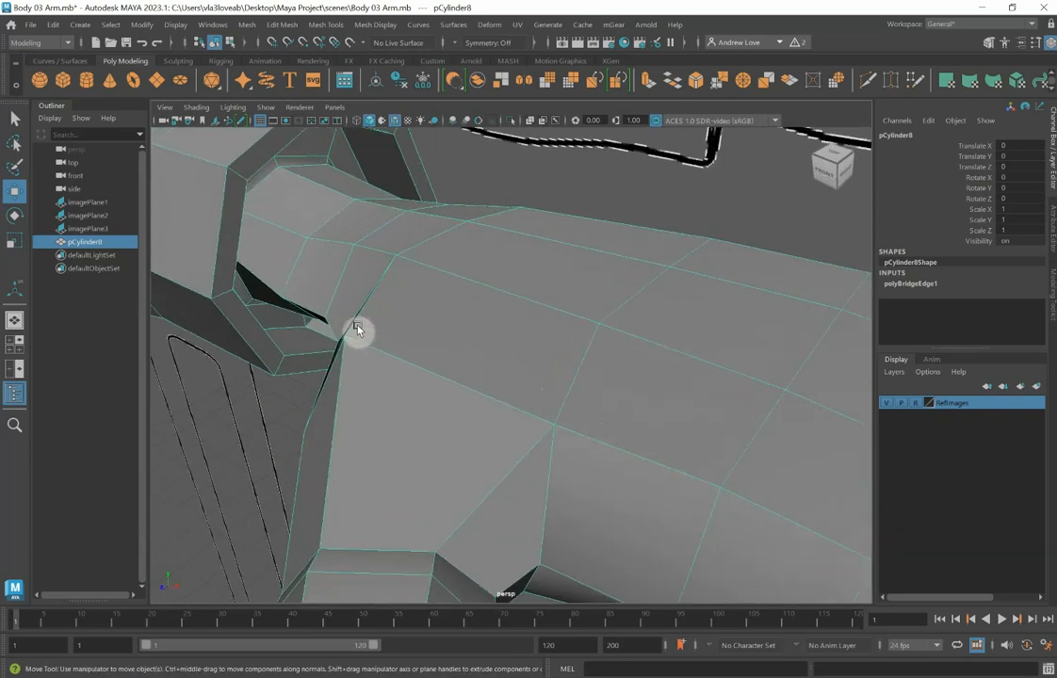
left_click_drag(358, 329, 510, 243, "alt")
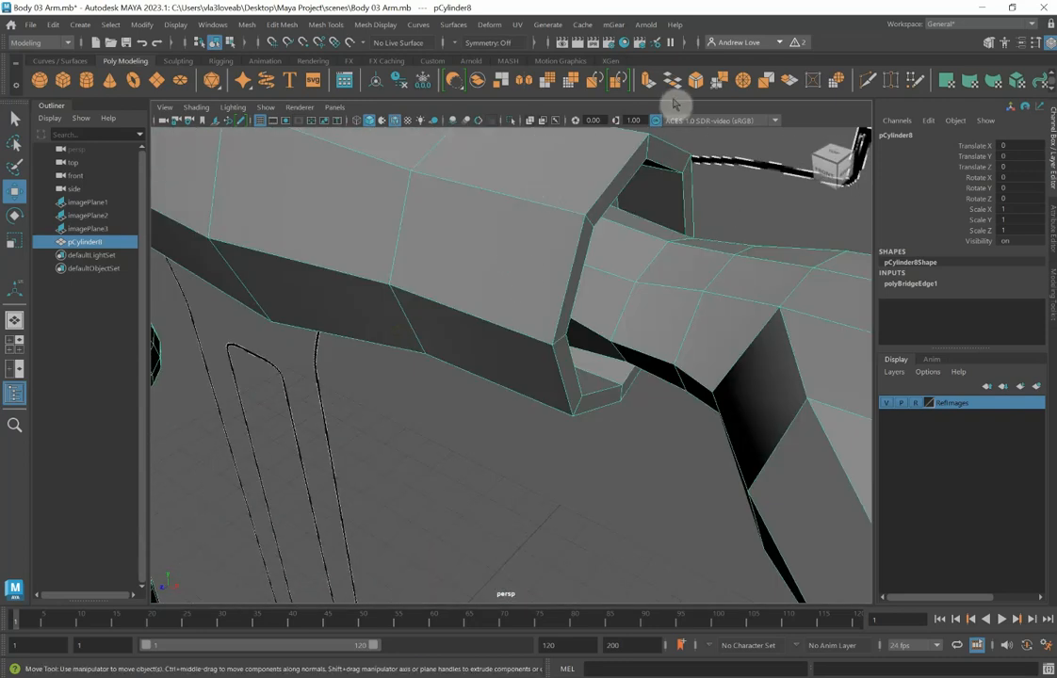
left_click(871, 81)
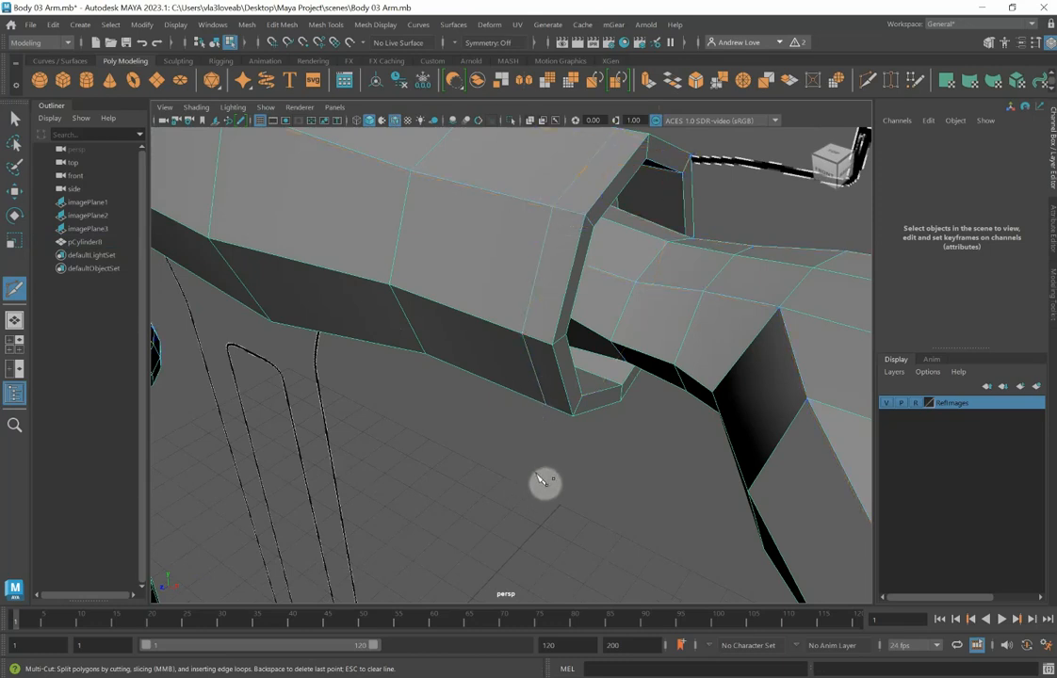
left_click_drag(530, 488, 502, 480, "alt")
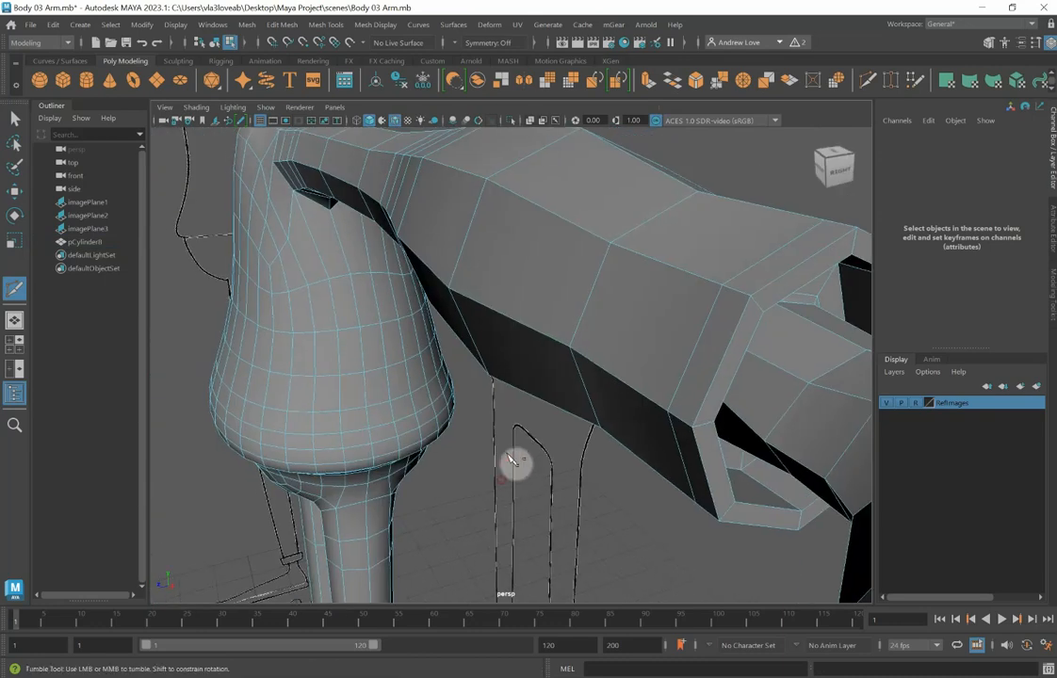
mouse_move(439, 456)
middle_mouse_down("alt")
mouse_move(327, 455)
mouse_move(440, 434)
middle_mouse_up("alt")
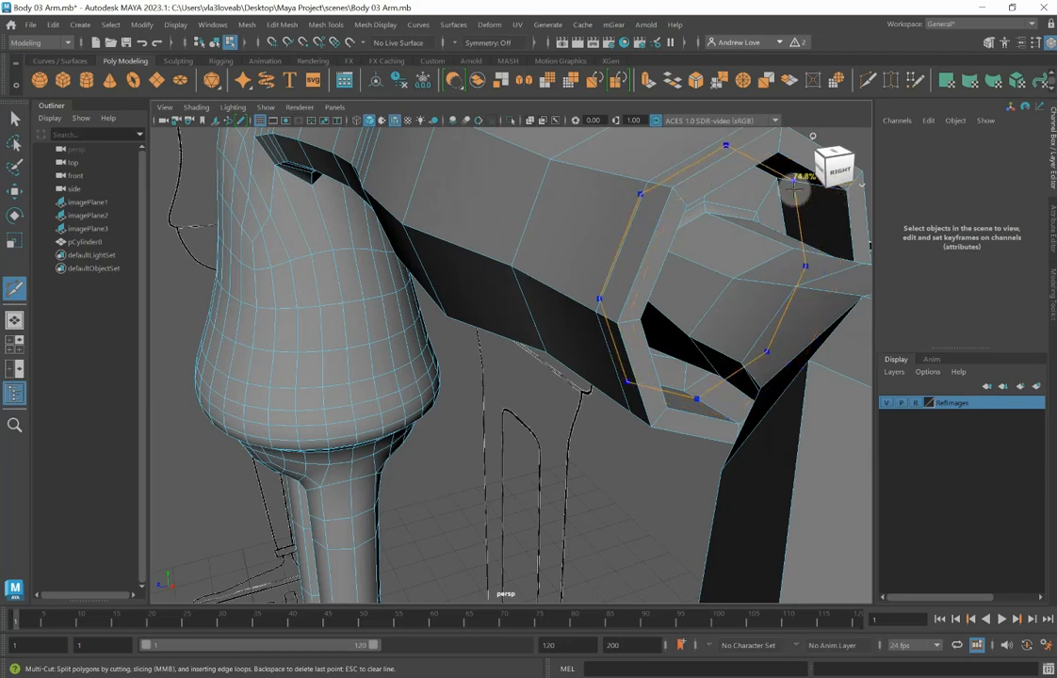
left_click(831, 192)
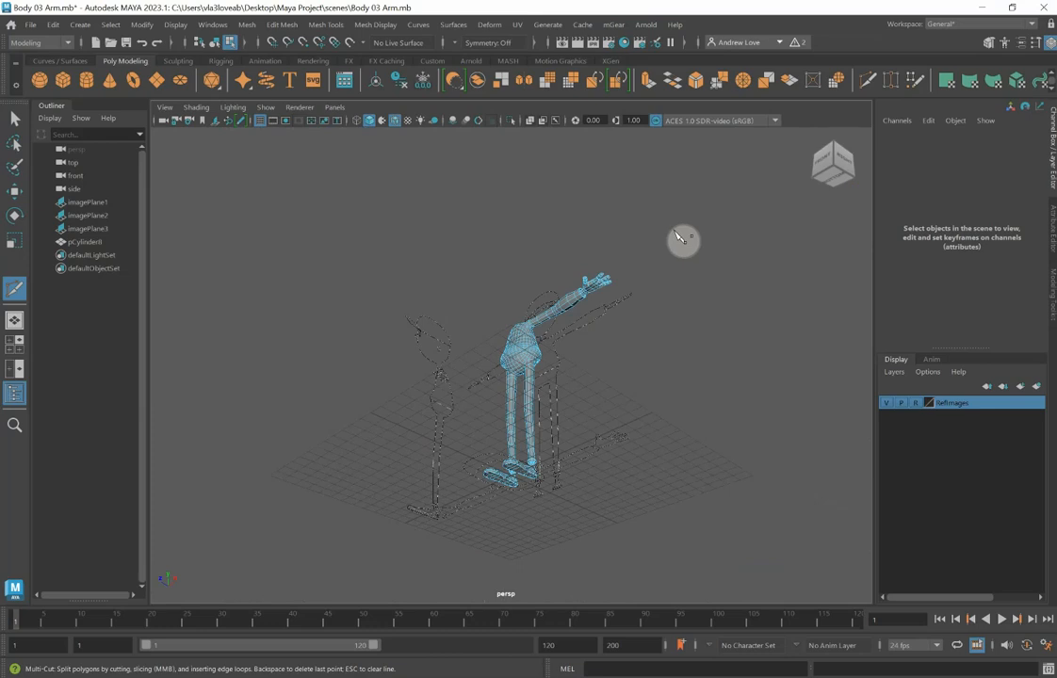
left_click_drag(663, 257, 668, 298, "alt")
right_click_drag(668, 297, 573, 396, "alt")
middle_click_drag(568, 391, 420, 387, "alt")
left_click_drag(551, 400, 486, 410, "alt")
scroll(486, 409, "up", 8)
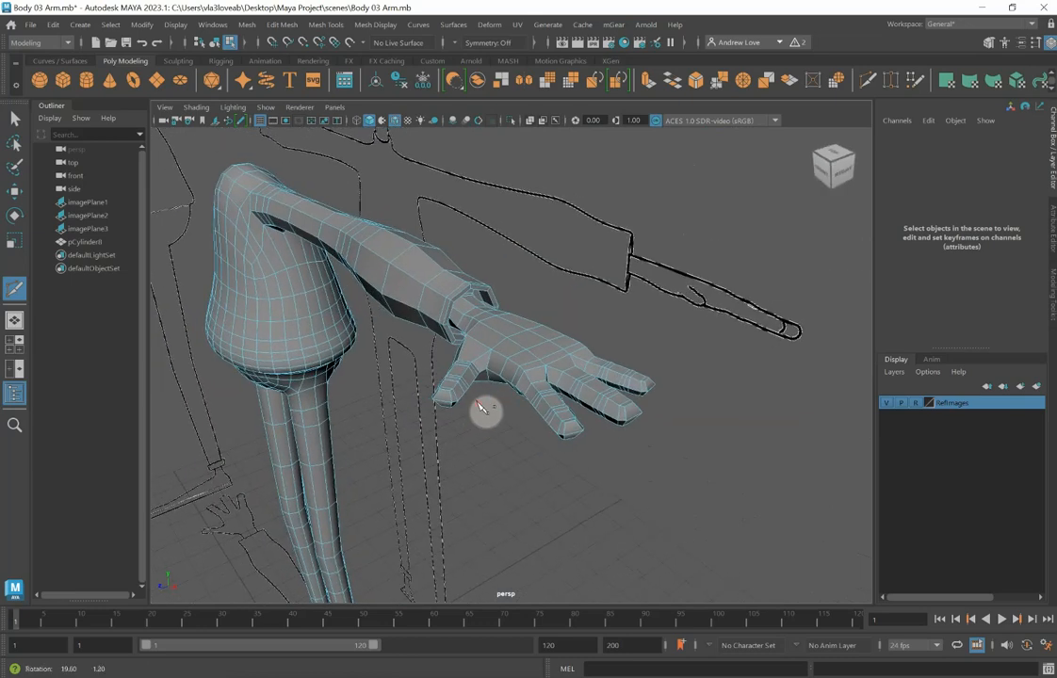
Insert supporting edge loops with Multi-Cut around the inner wall of the sleeve opening.
scroll(384, 414, "down", 5)
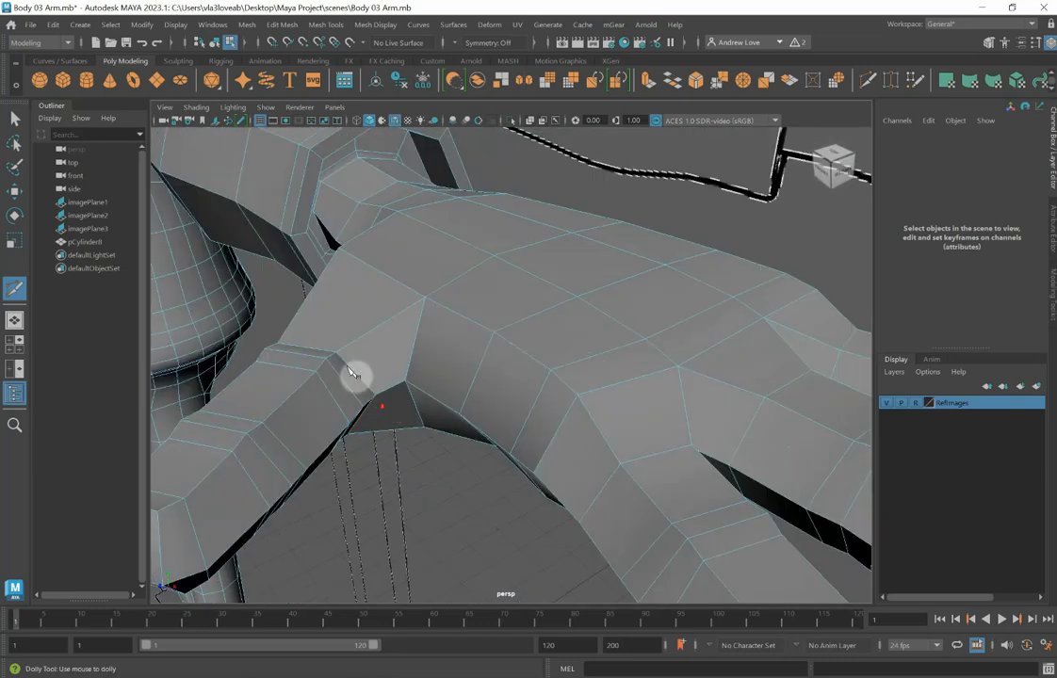
middle_click_drag(252, 318, 277, 360, "alt")
scroll(290, 359, "up", 5)
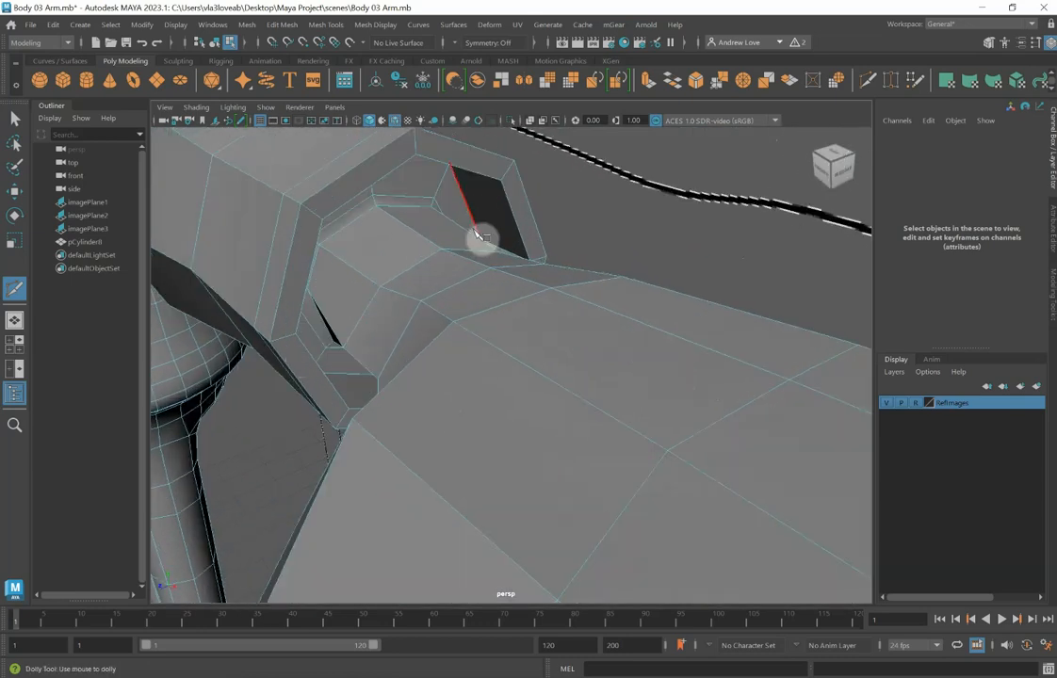
left_click(502, 184)
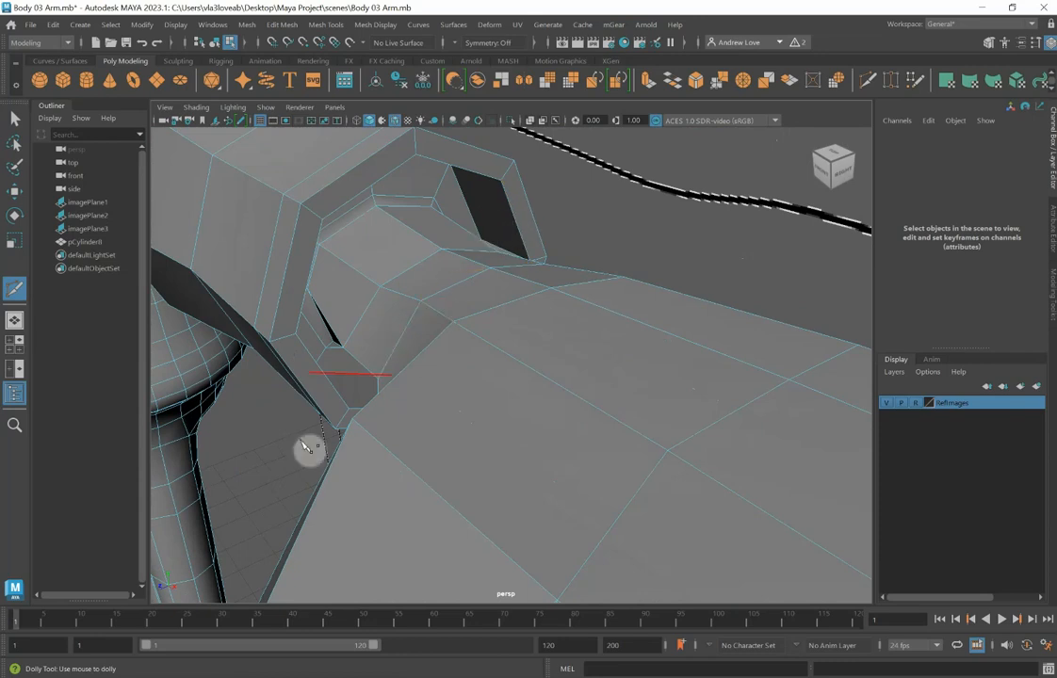
left_click_drag(309, 446, 280, 450, "alt")
middle_click_drag(281, 449, 320, 442, "alt")
left_click_drag(320, 443, 330, 450, "alt")
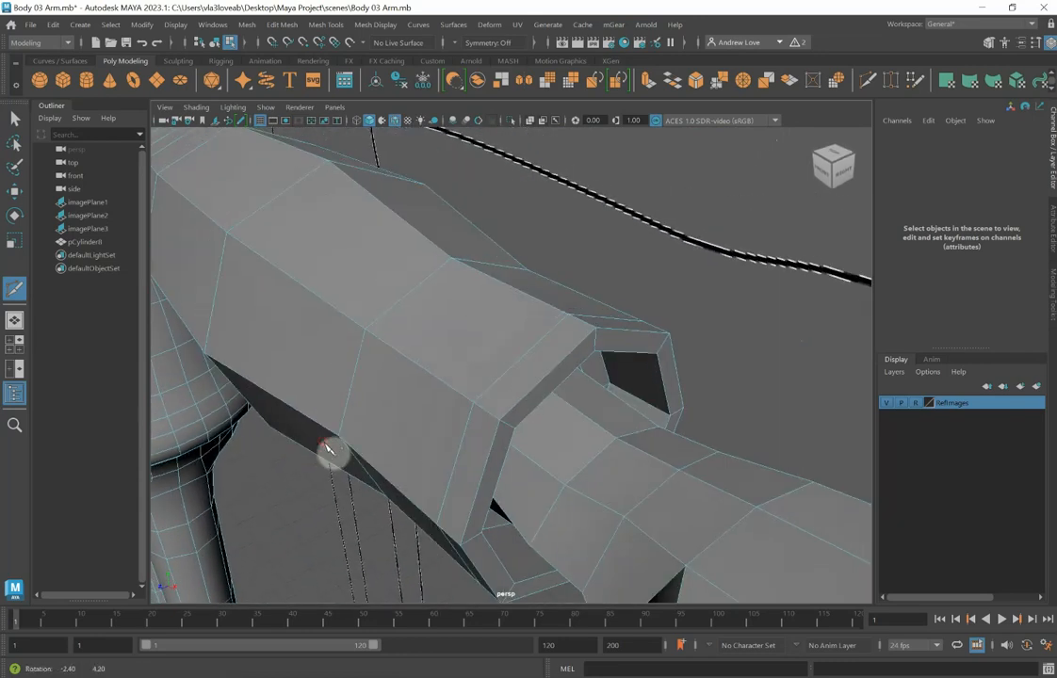
left_click(662, 407, "ctrl")
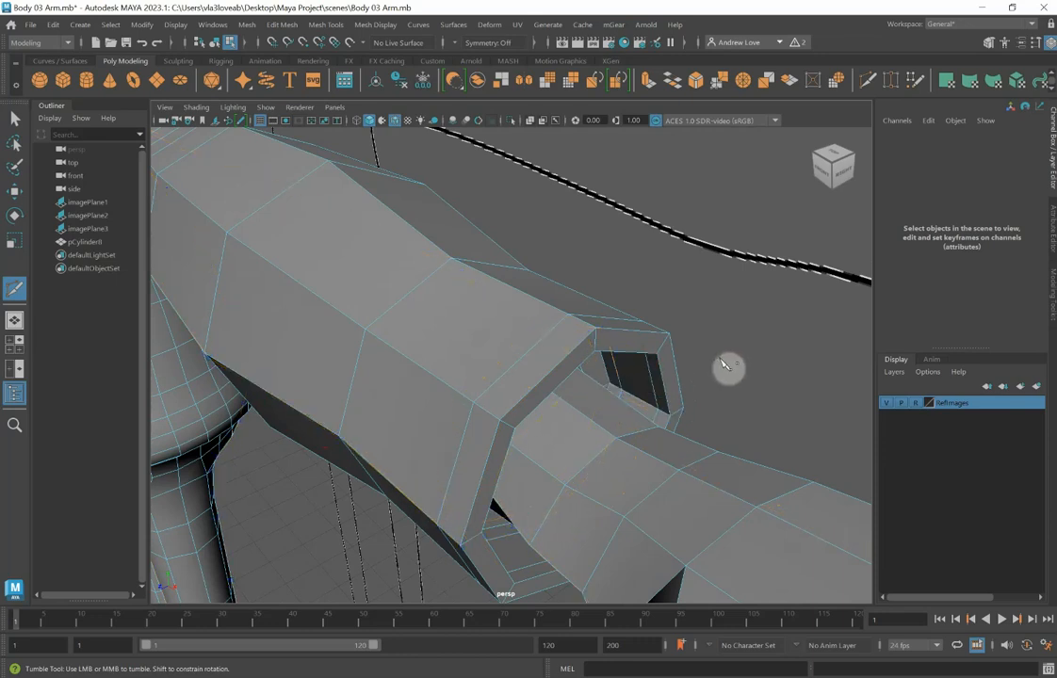
Finish the Multi-Cut loops around the cuff, display the mesh with smooth preview and leave the cutting tool.
left_click_drag(725, 368, 726, 370, "alt")
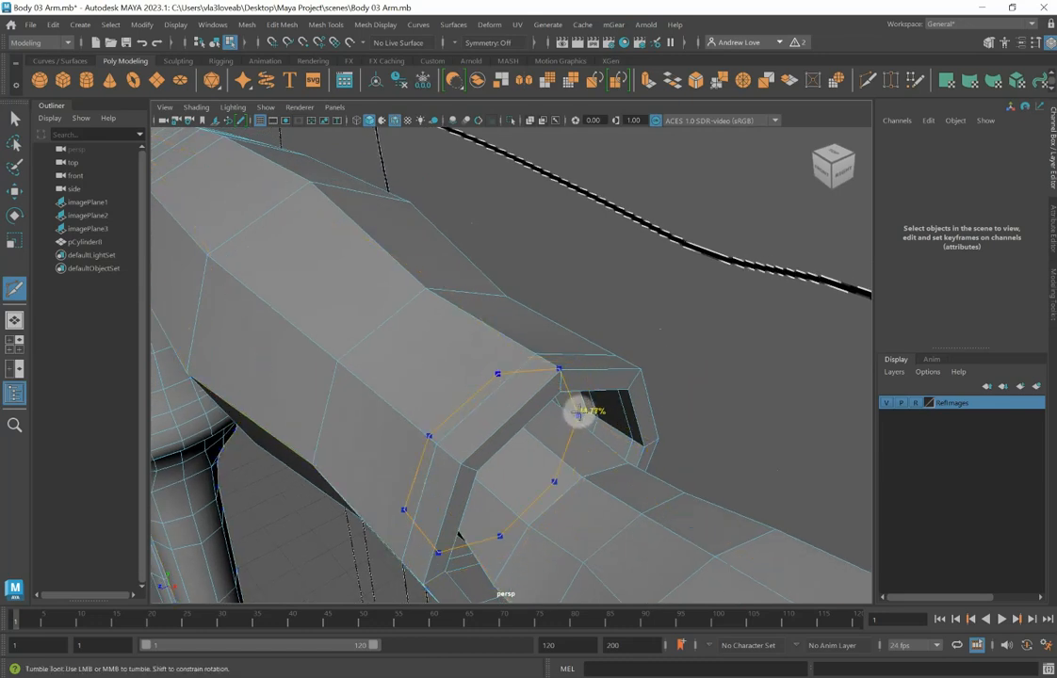
right_click_drag(682, 411, 670, 382, "alt")
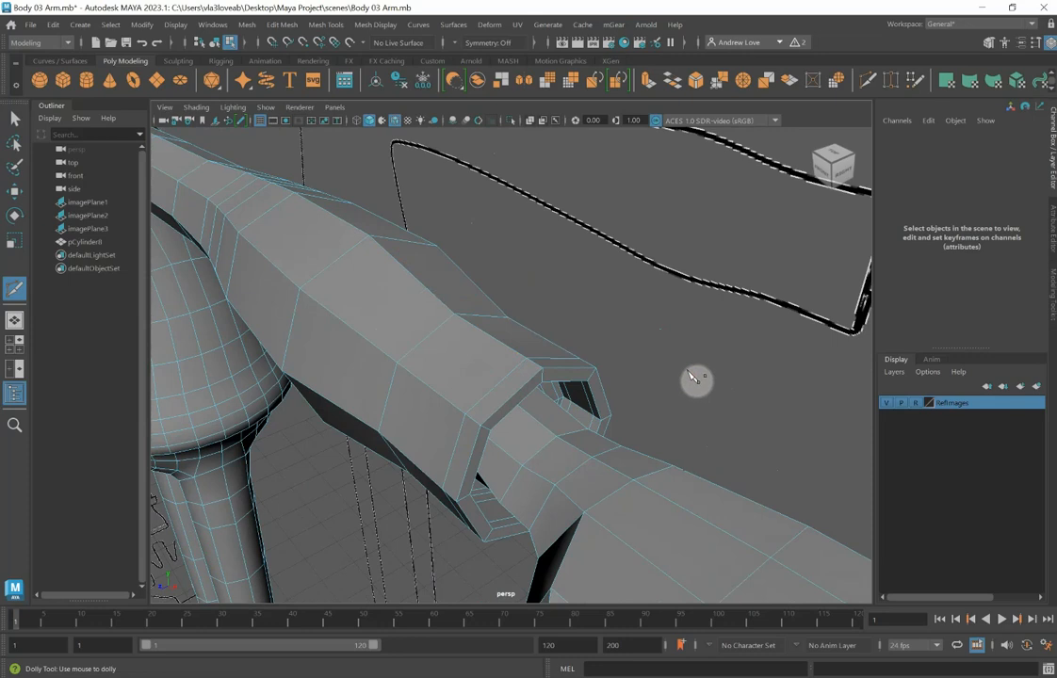
key("3")
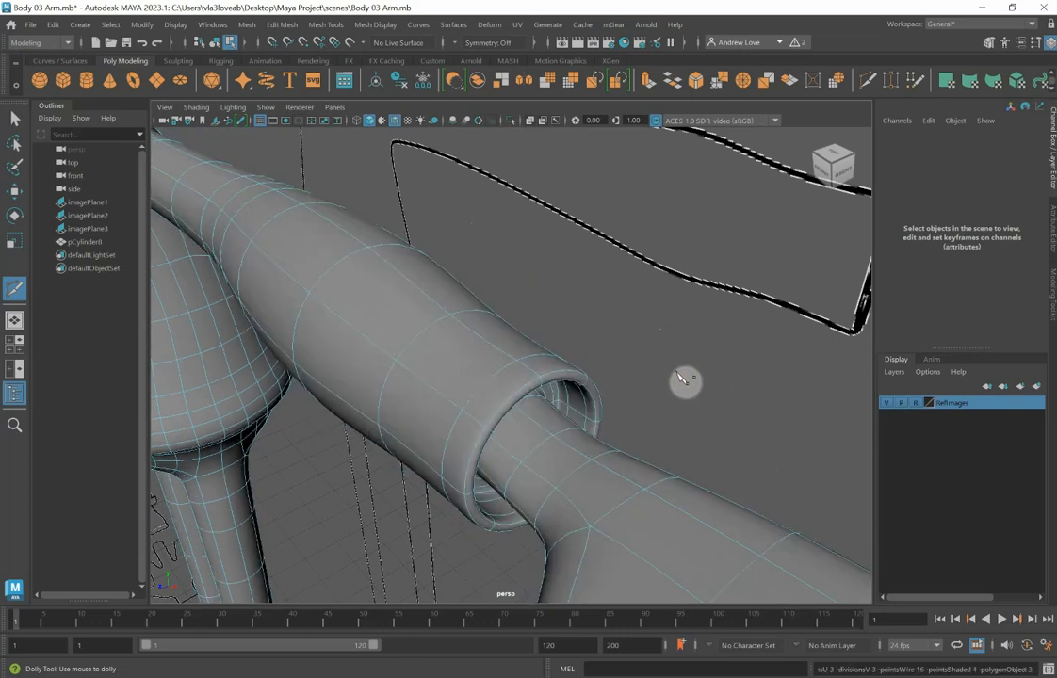
left_click(14, 117)
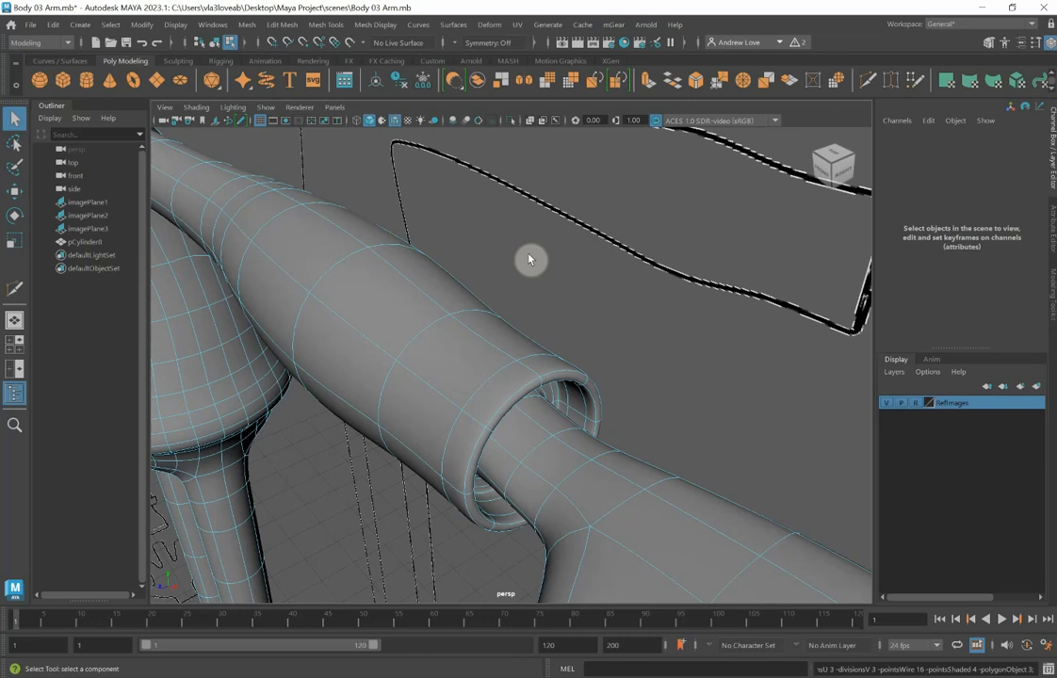
With smooth preview off, select the edge loop just inside the sleeve opening and scale it inward slightly.
scroll(515, 341, "down", 10)
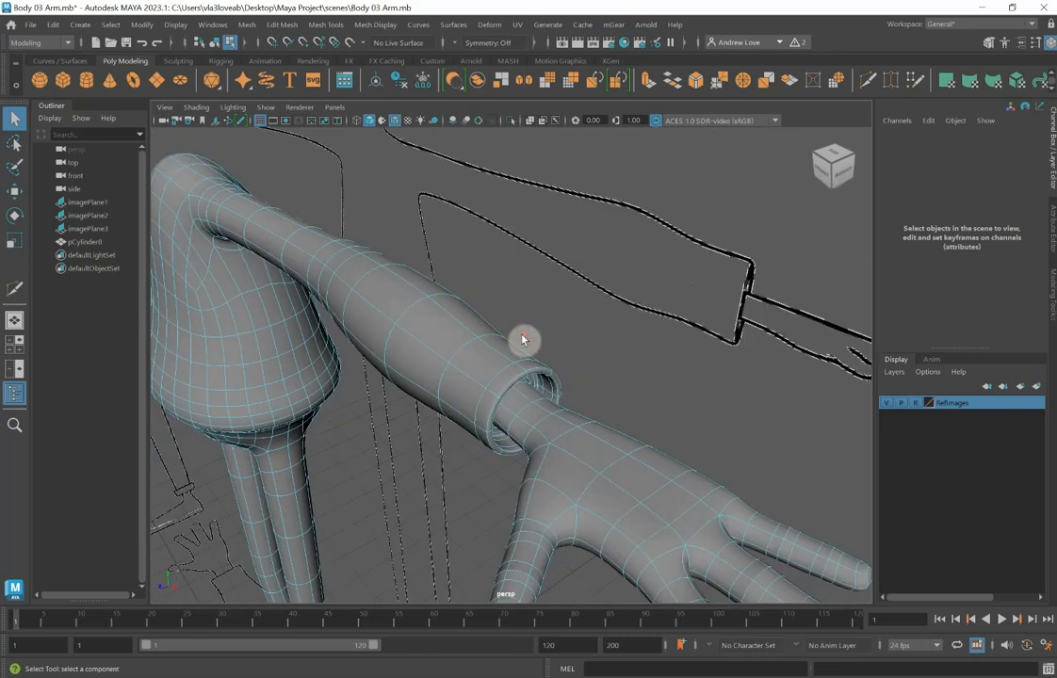
mouse_move(487, 518)
left_mouse_down("alt")
mouse_move(521, 500)
mouse_move(460, 501)
mouse_move(500, 507)
left_mouse_up("alt")
scroll(511, 456, "up", 5)
middle_click_drag(511, 456, 424, 500, "alt")
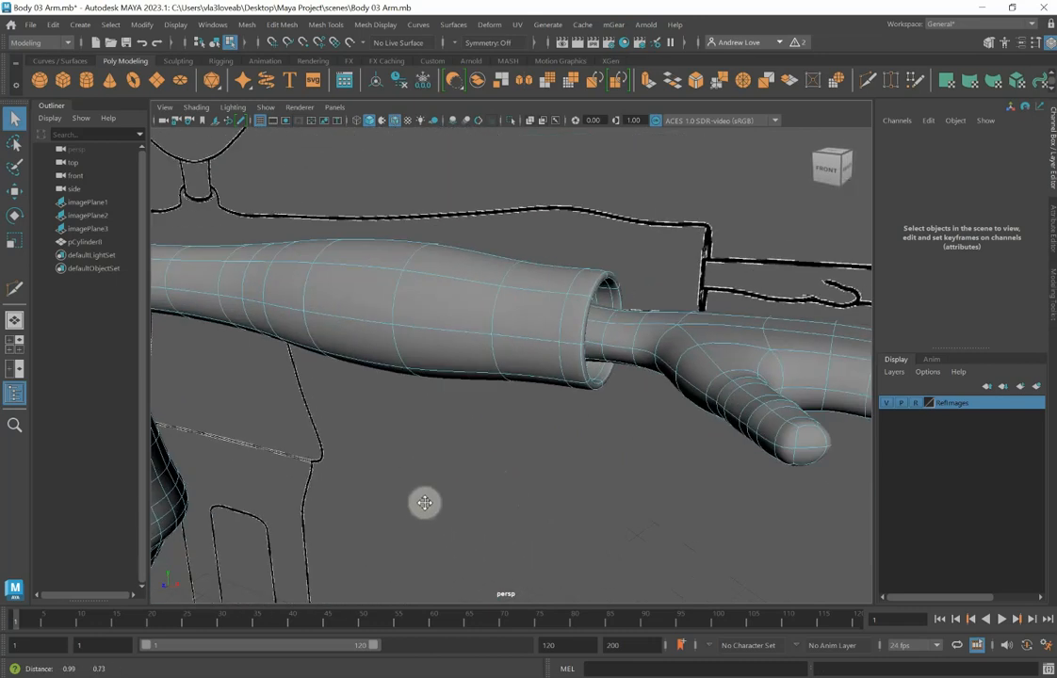
scroll(429, 504, "up", 8)
scroll(467, 504, "down", 5)
left_click_drag(481, 504, 469, 510, "alt")
key("1")
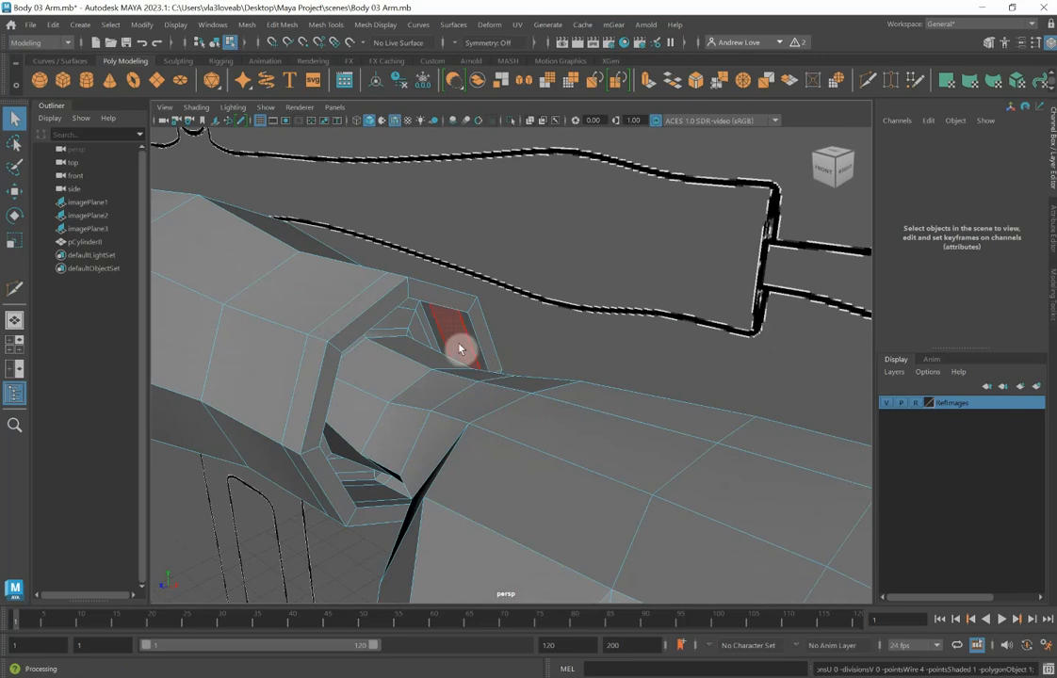
right_click_drag(459, 349, 445, 282)
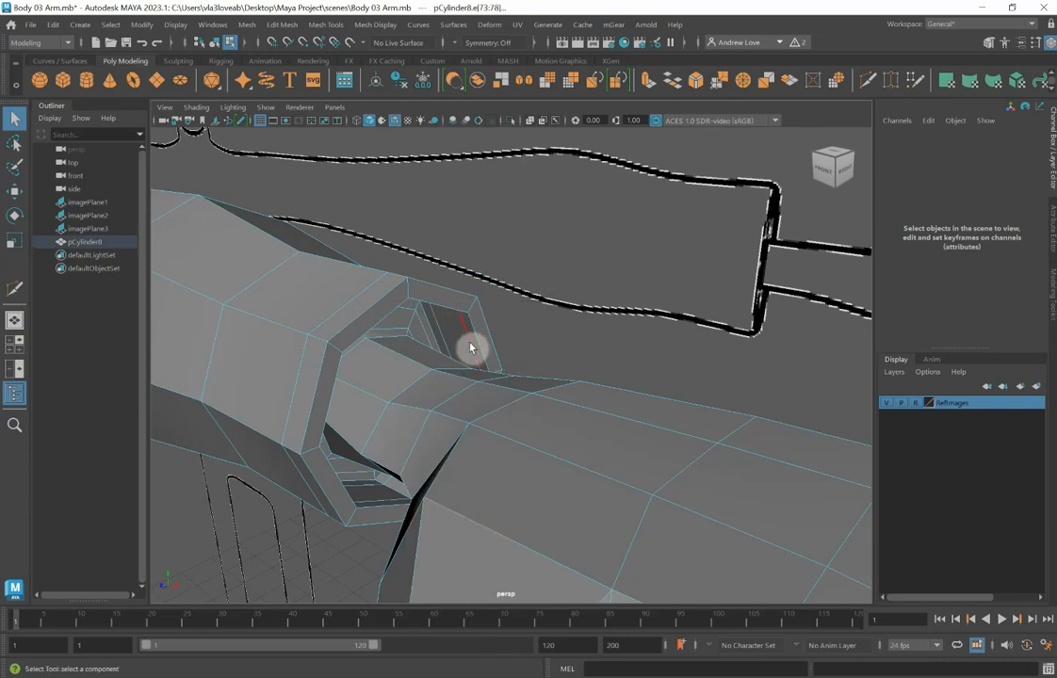
left_click(471, 347)
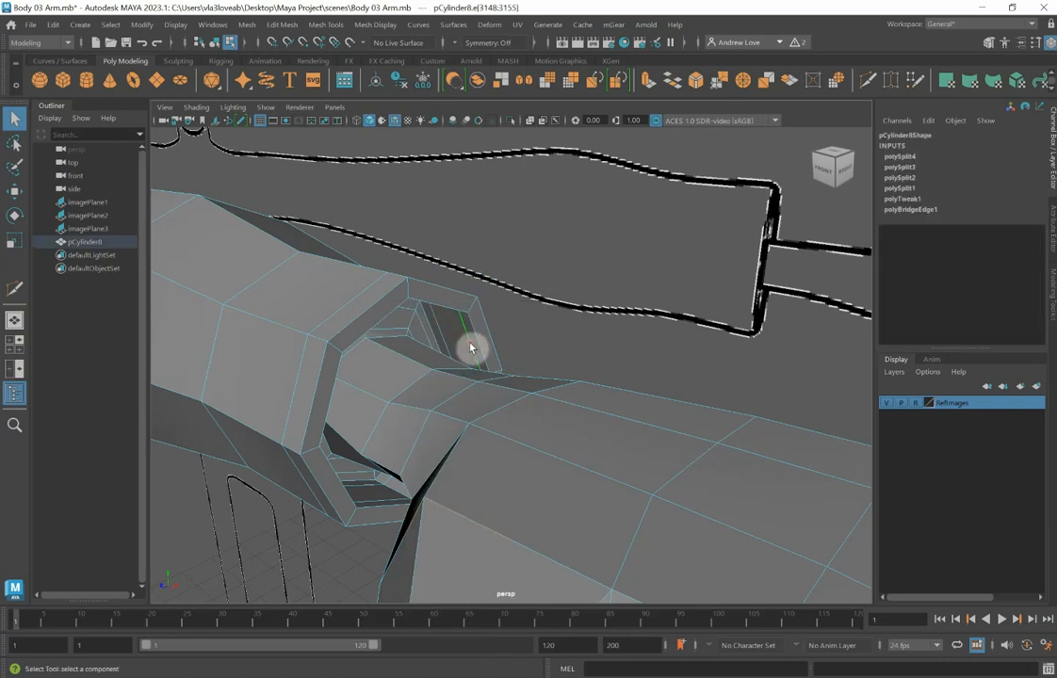
key("r")
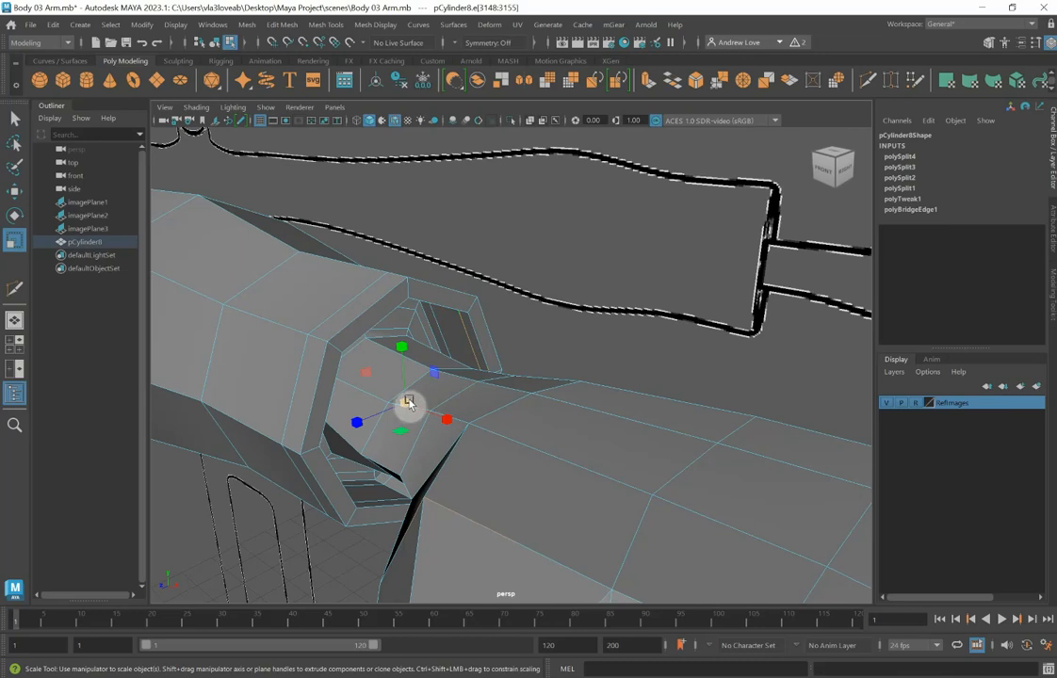
left_click_drag(404, 403, 382, 395)
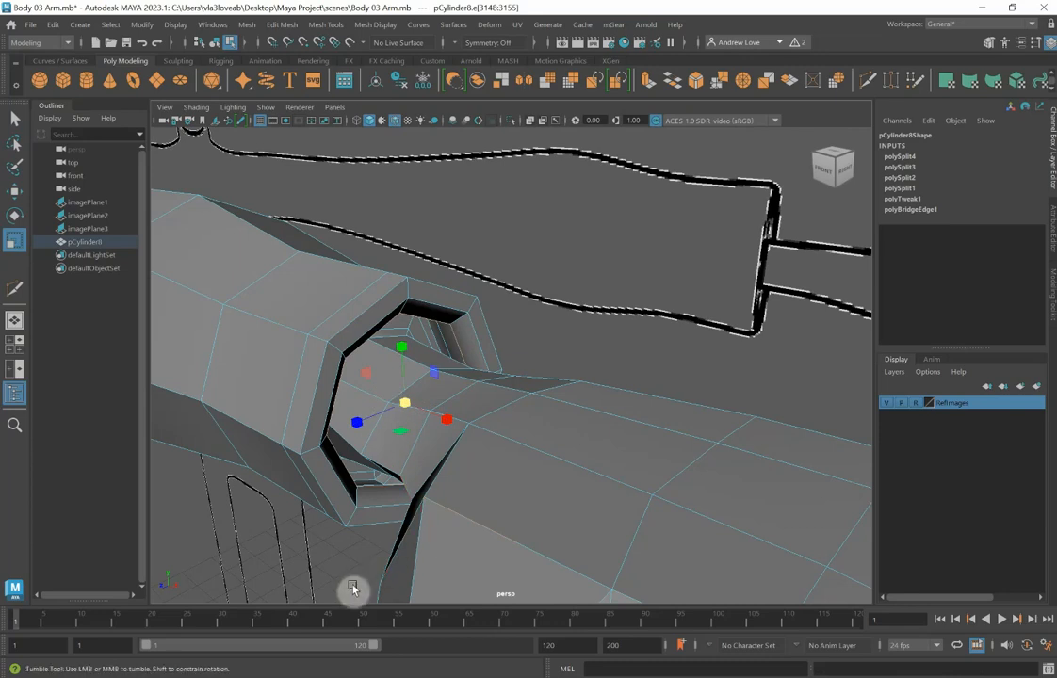
Scale the inner edge loop of the cuff rim to about 0.95 in Y and Z and display the mesh smoothed.
left_click_drag(353, 588, 356, 589, "alt")
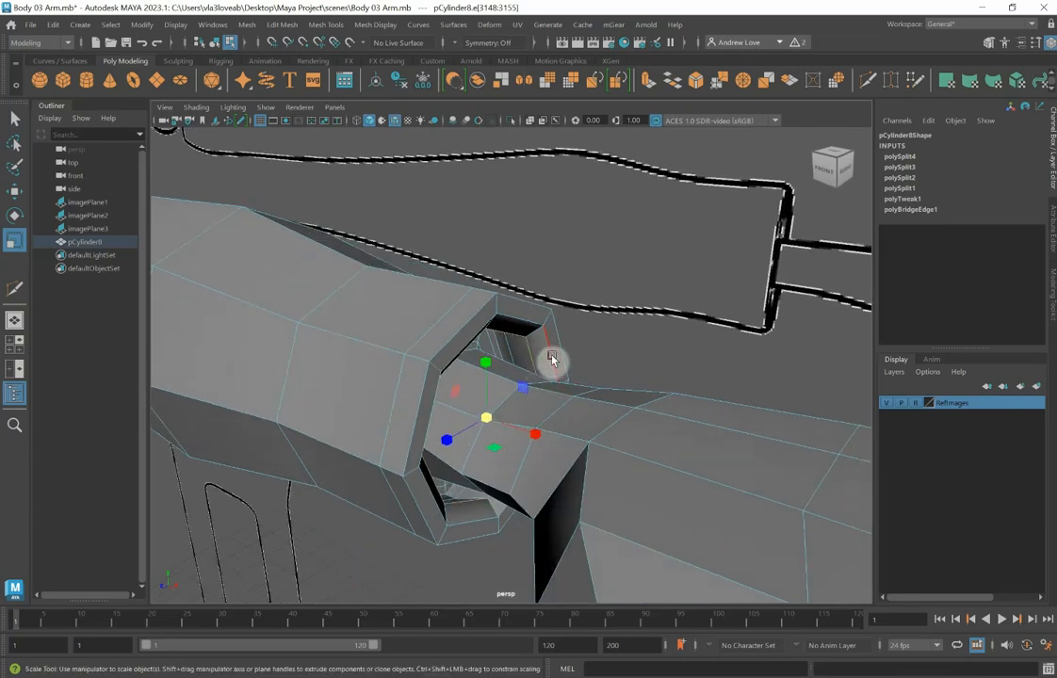
left_click_drag(502, 427, 492, 425)
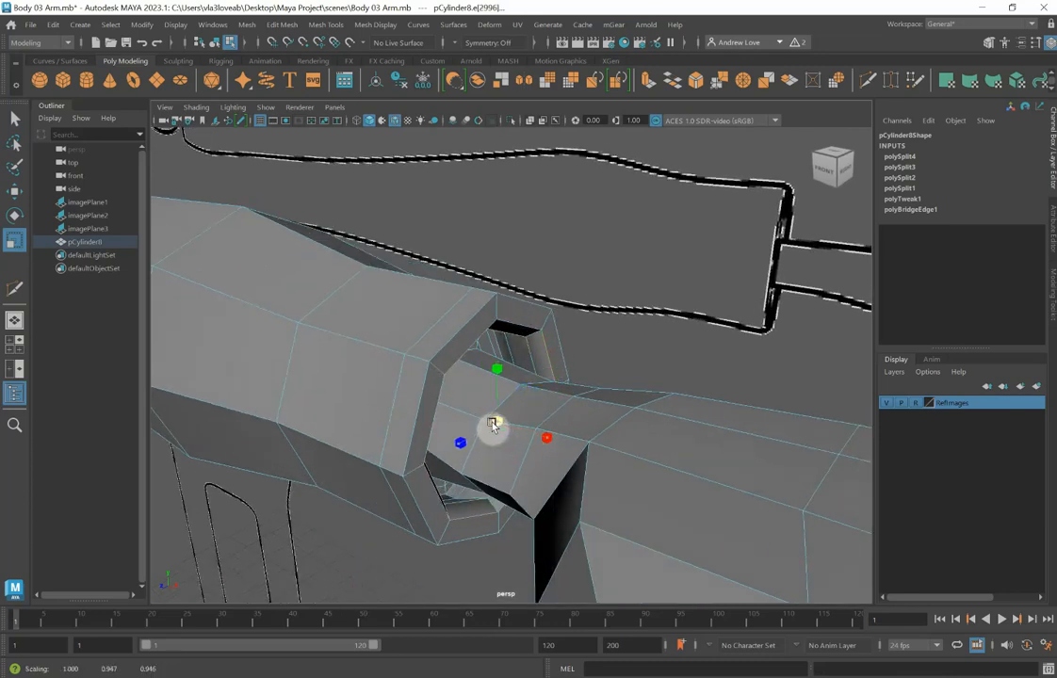
key("3")
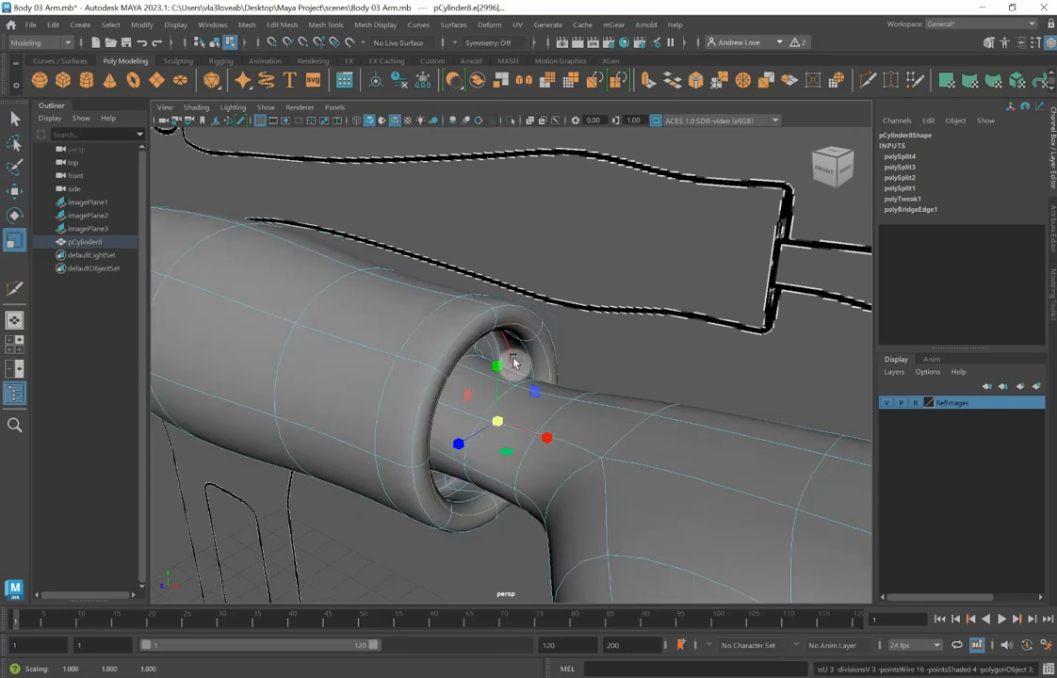
With smooth preview off, select the faces of the body half on the opposite side of the centre line in front view and delete them.
scroll(384, 393, "down", 6)
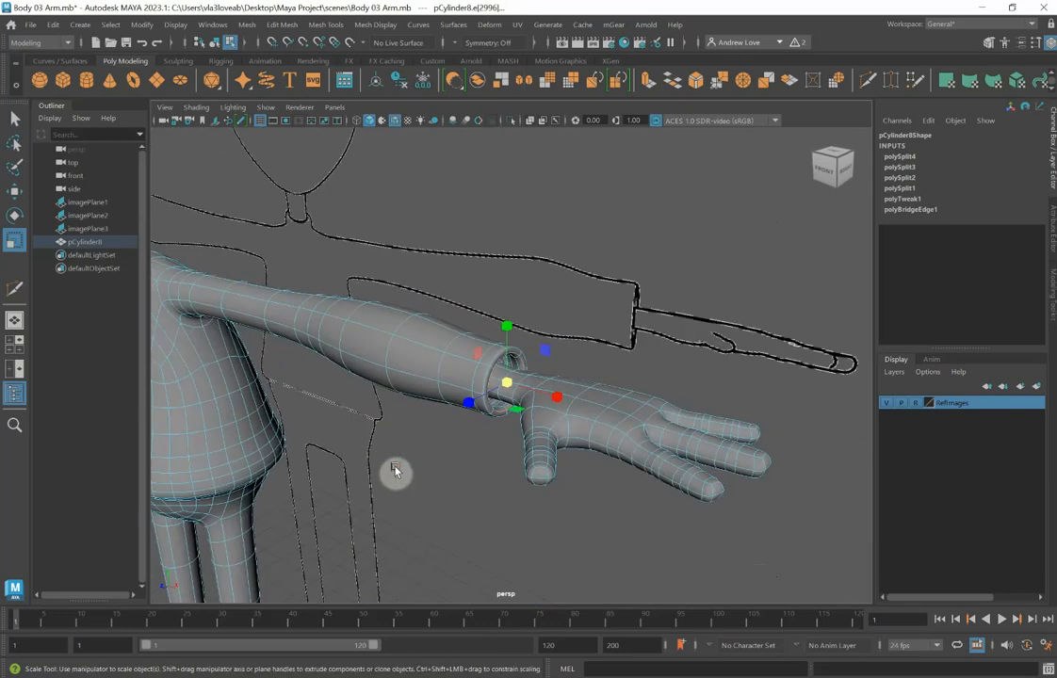
scroll(365, 352, "up", 2)
key("1")
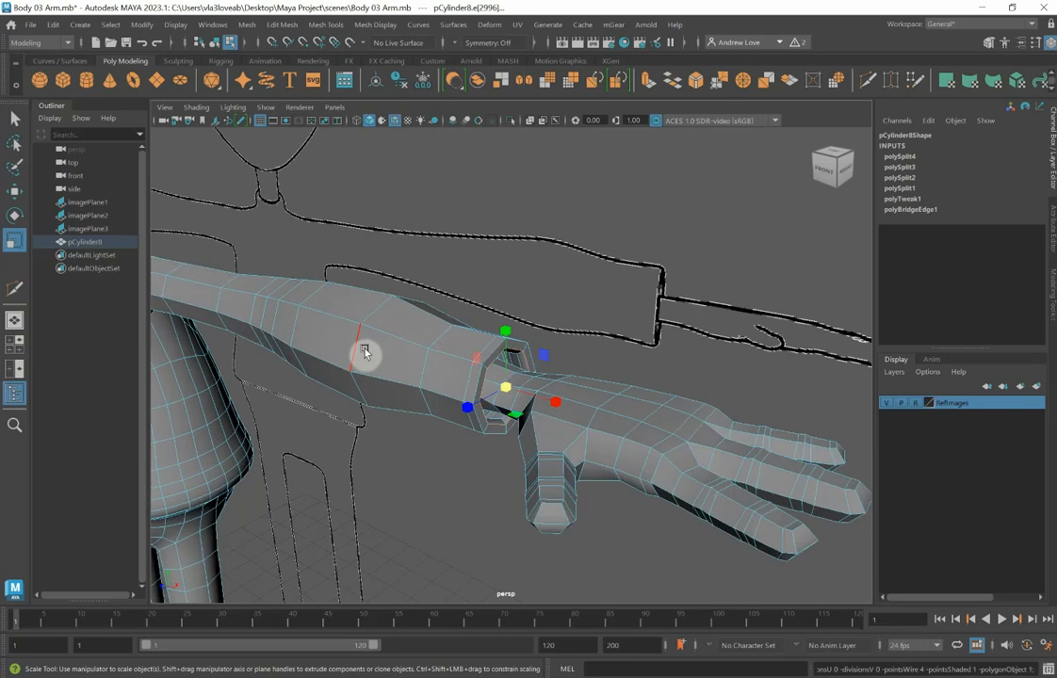
right_click(364, 352)
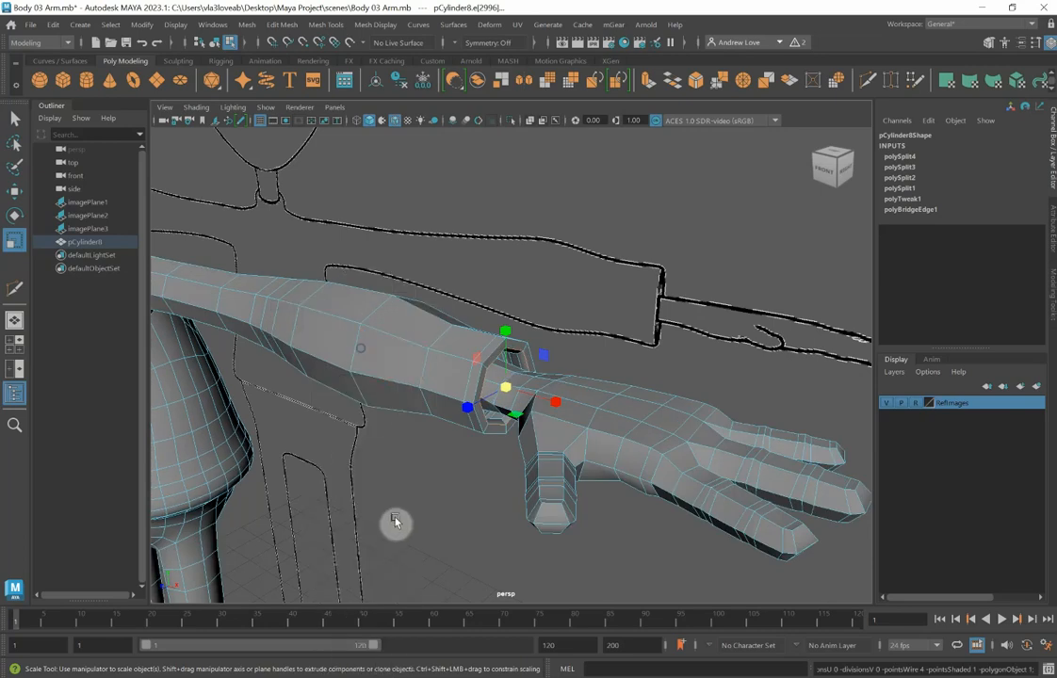
key("space")
key("space")
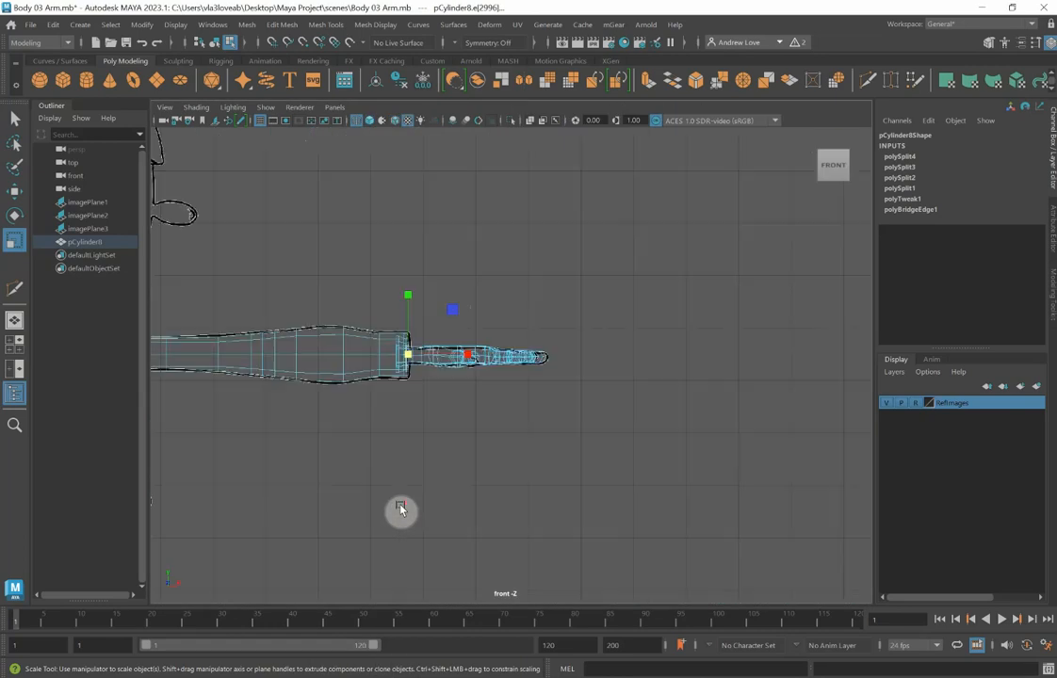
scroll(215, 532, "down", 1)
middle_click_drag(182, 530, 338, 415, "alt")
left_click_drag(303, 186, 469, 597)
key("Delete")
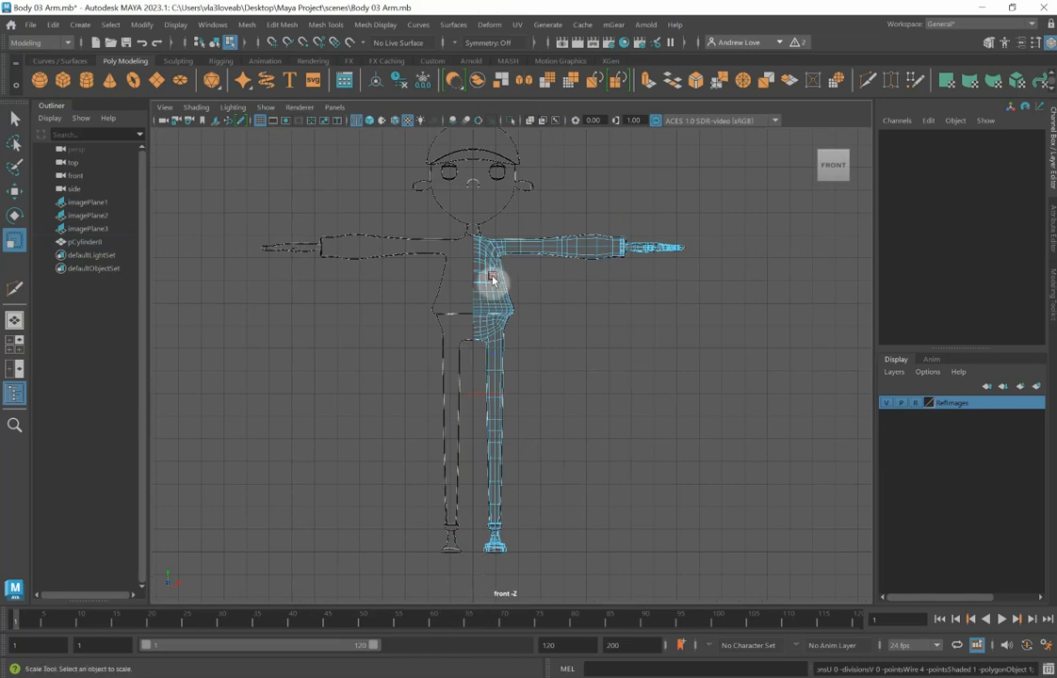
Return to object mode, select the remaining half of the body and delete its construction history.
right_click_drag(492, 280, 540, 257)
scroll(980, 318, "down", 2)
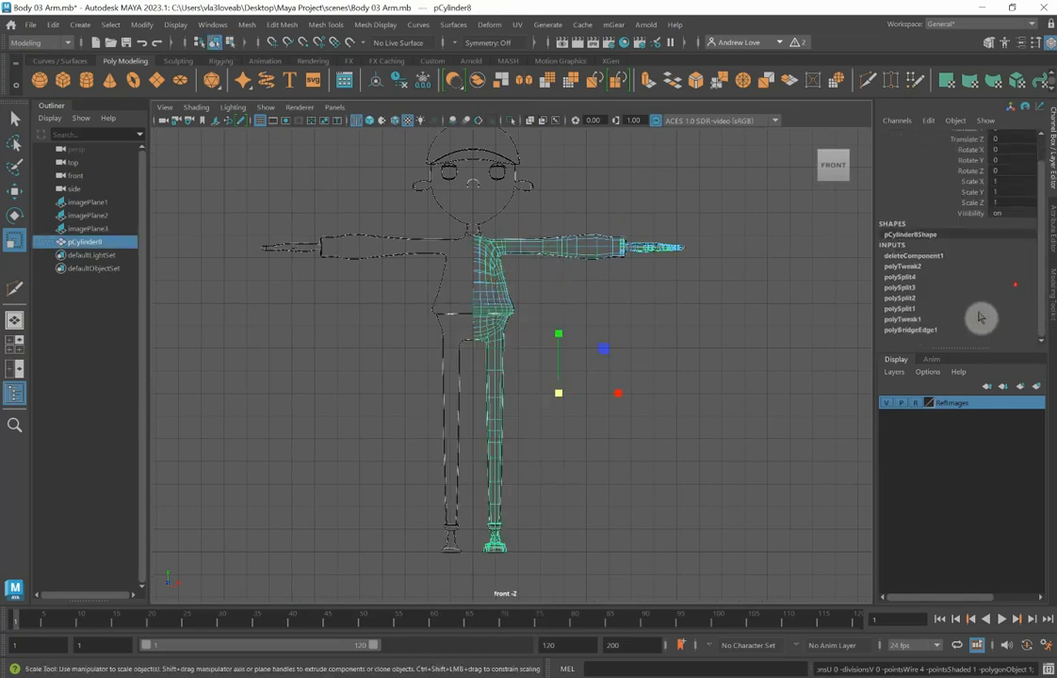
left_click(400, 83)
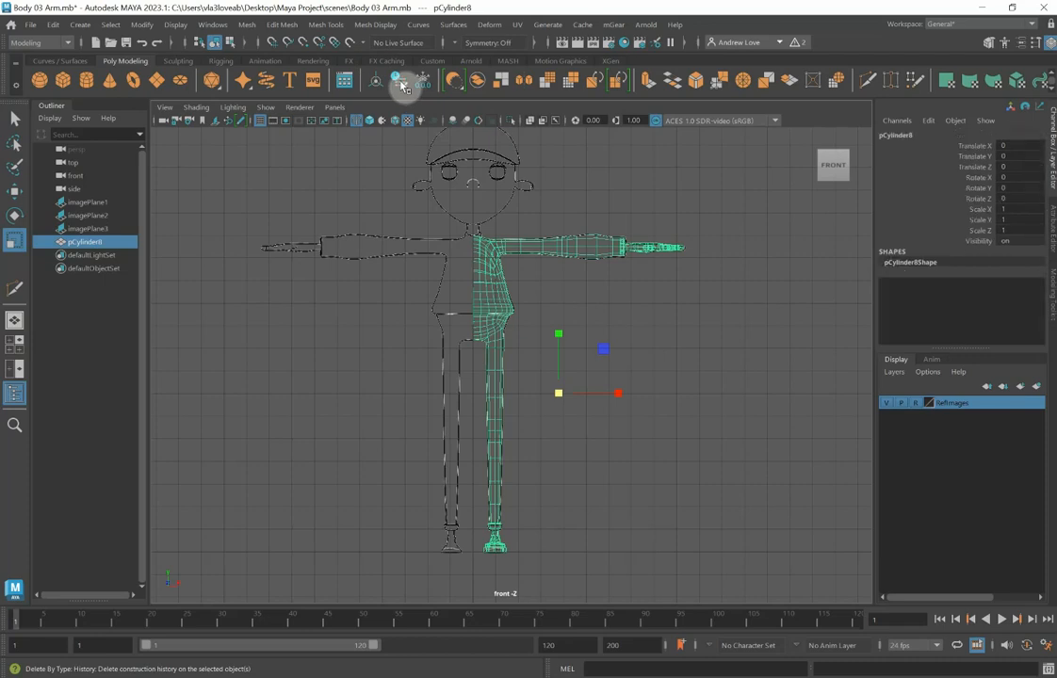
Mirror the half body across the world X axis in the negative direction, combining it with the original and merging border vertices.
left_click(246, 25)
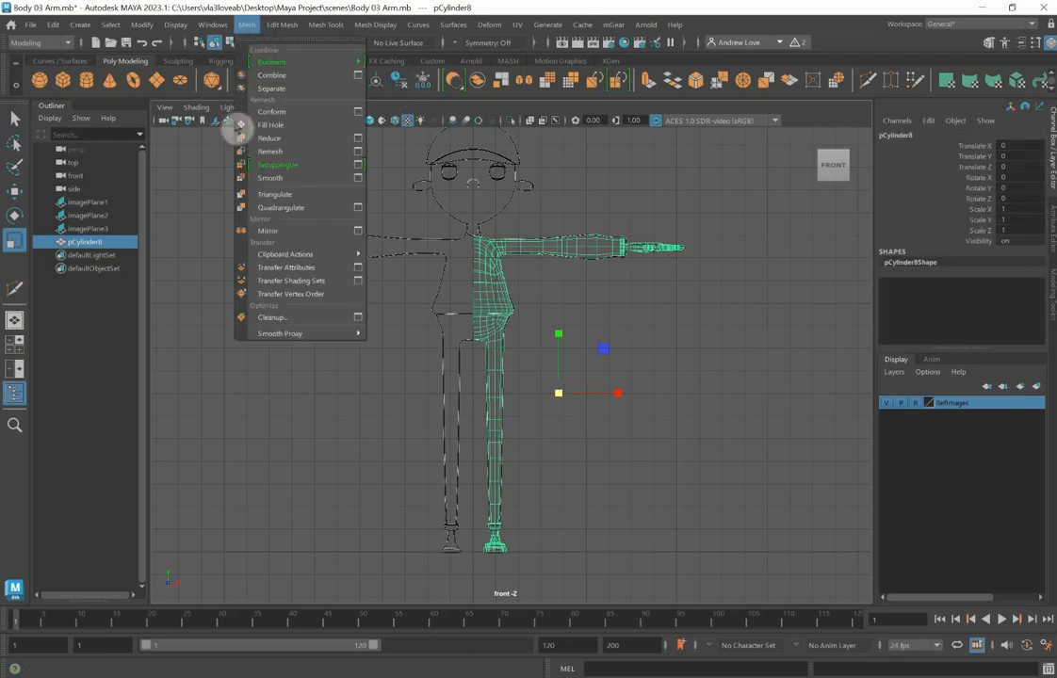
left_click(358, 234)
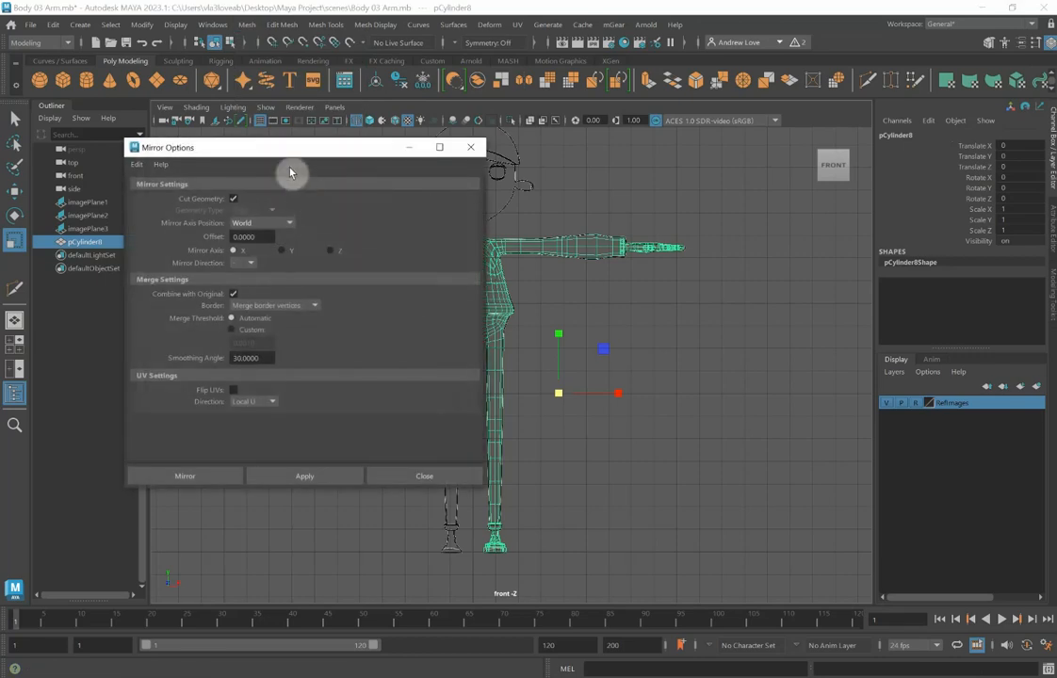
left_click(319, 477)
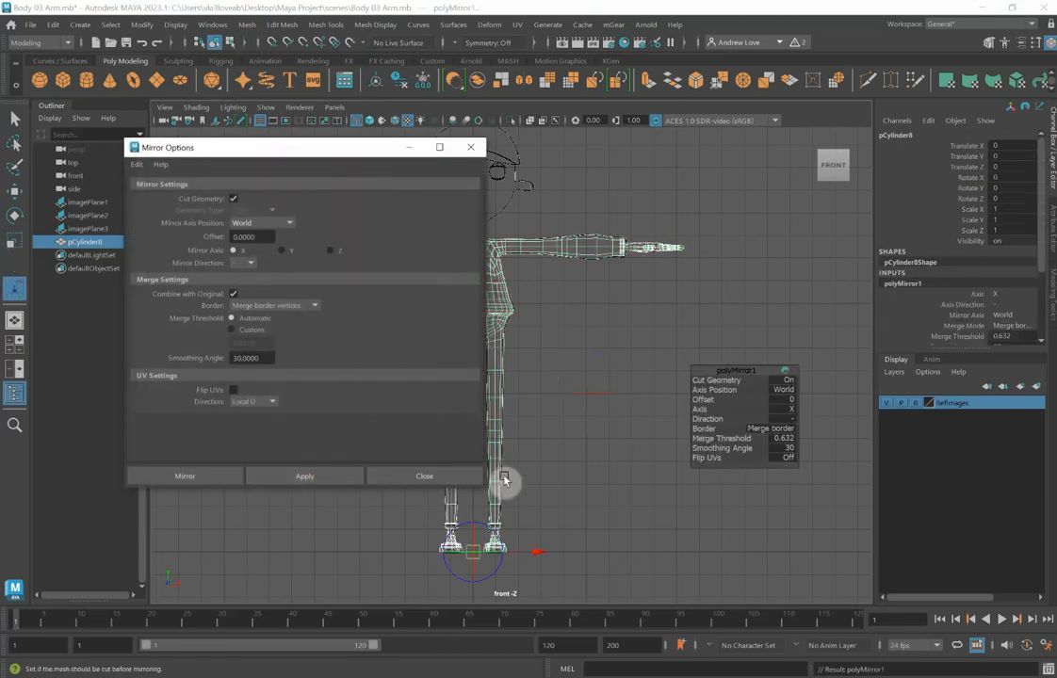
left_click(465, 481)
left_click(572, 446)
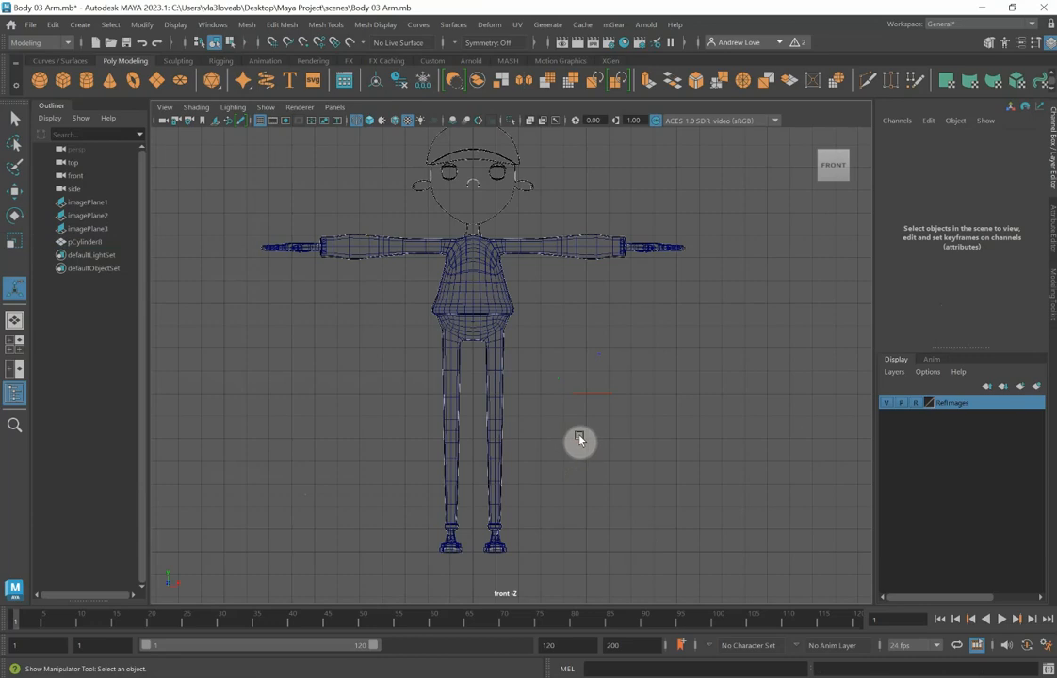
Examine the mirrored full-body mesh from several angles in the perspective view.
key("space")
key("space")
left_click_drag(642, 333, 506, 382, "alt")
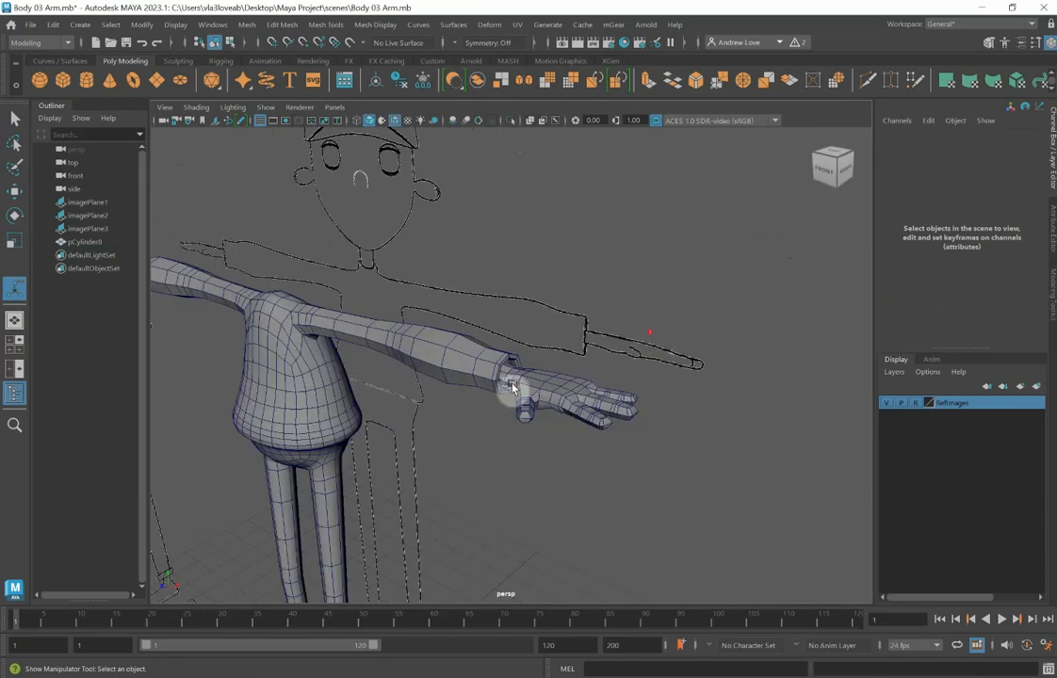
middle_click_drag(258, 417, 405, 316, "alt")
scroll(406, 314, "down", 4)
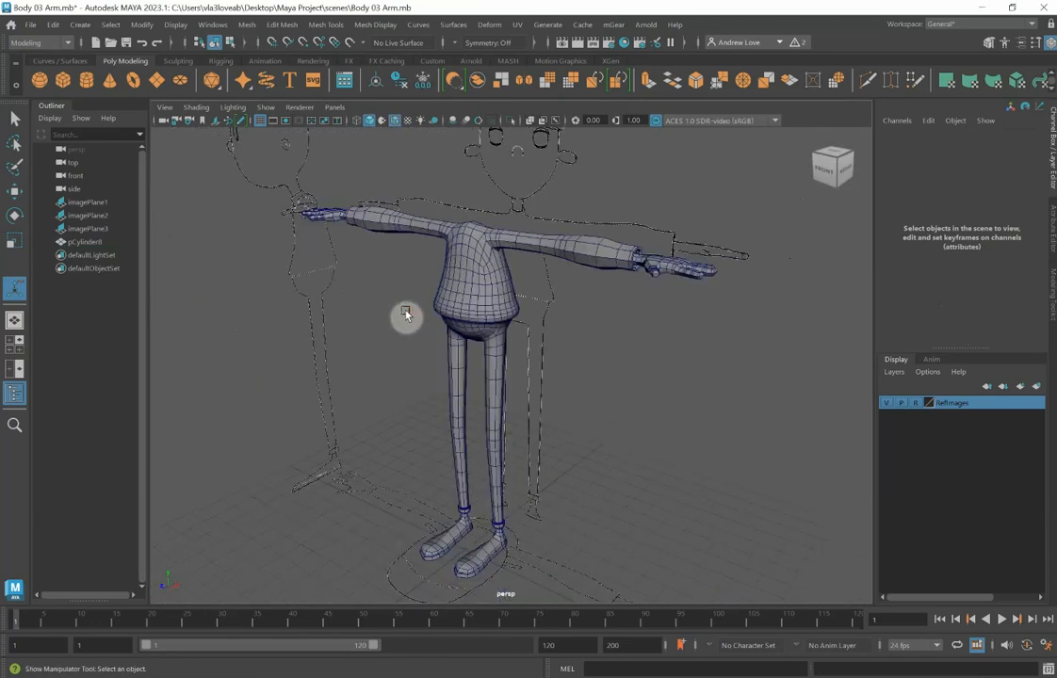
left_click_drag(409, 314, 433, 309, "alt")
left_click(433, 308)
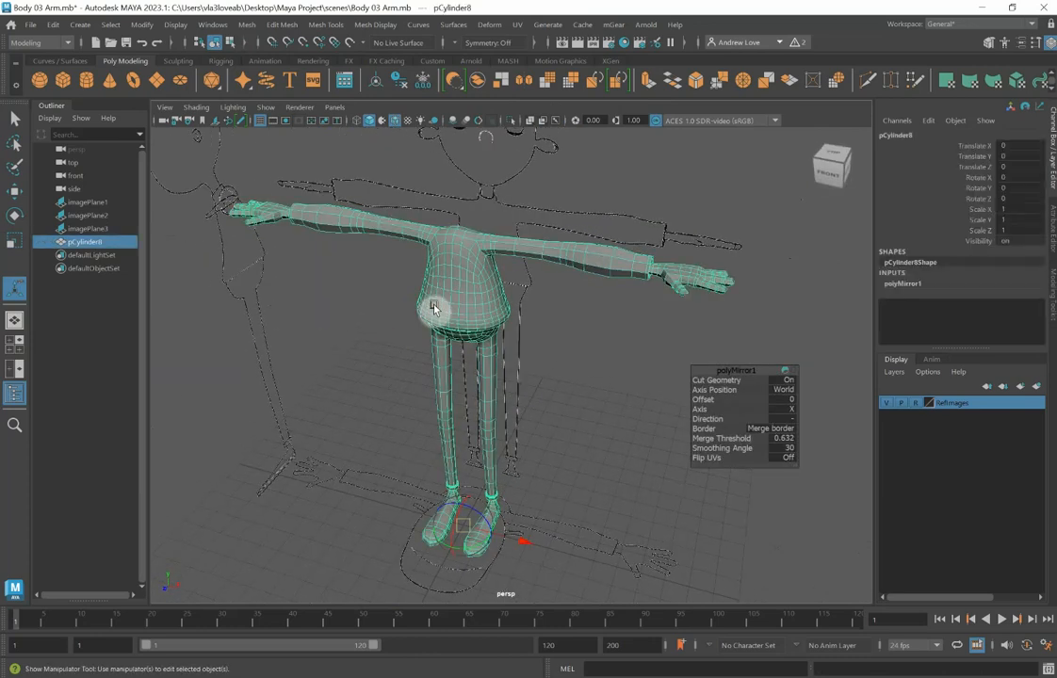
left_click(366, 325)
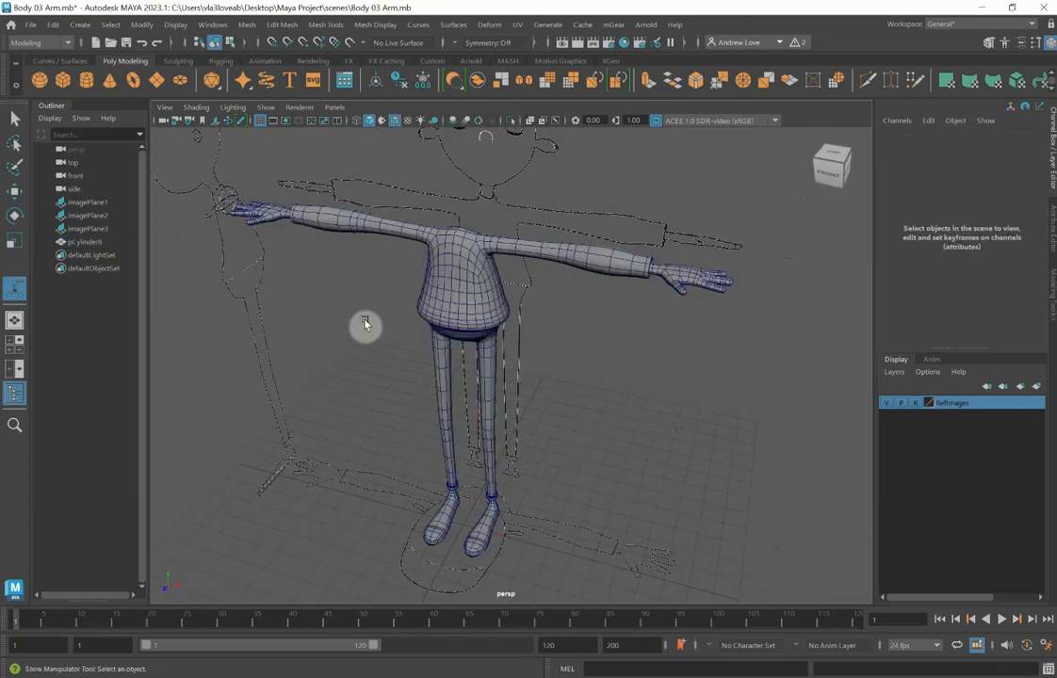